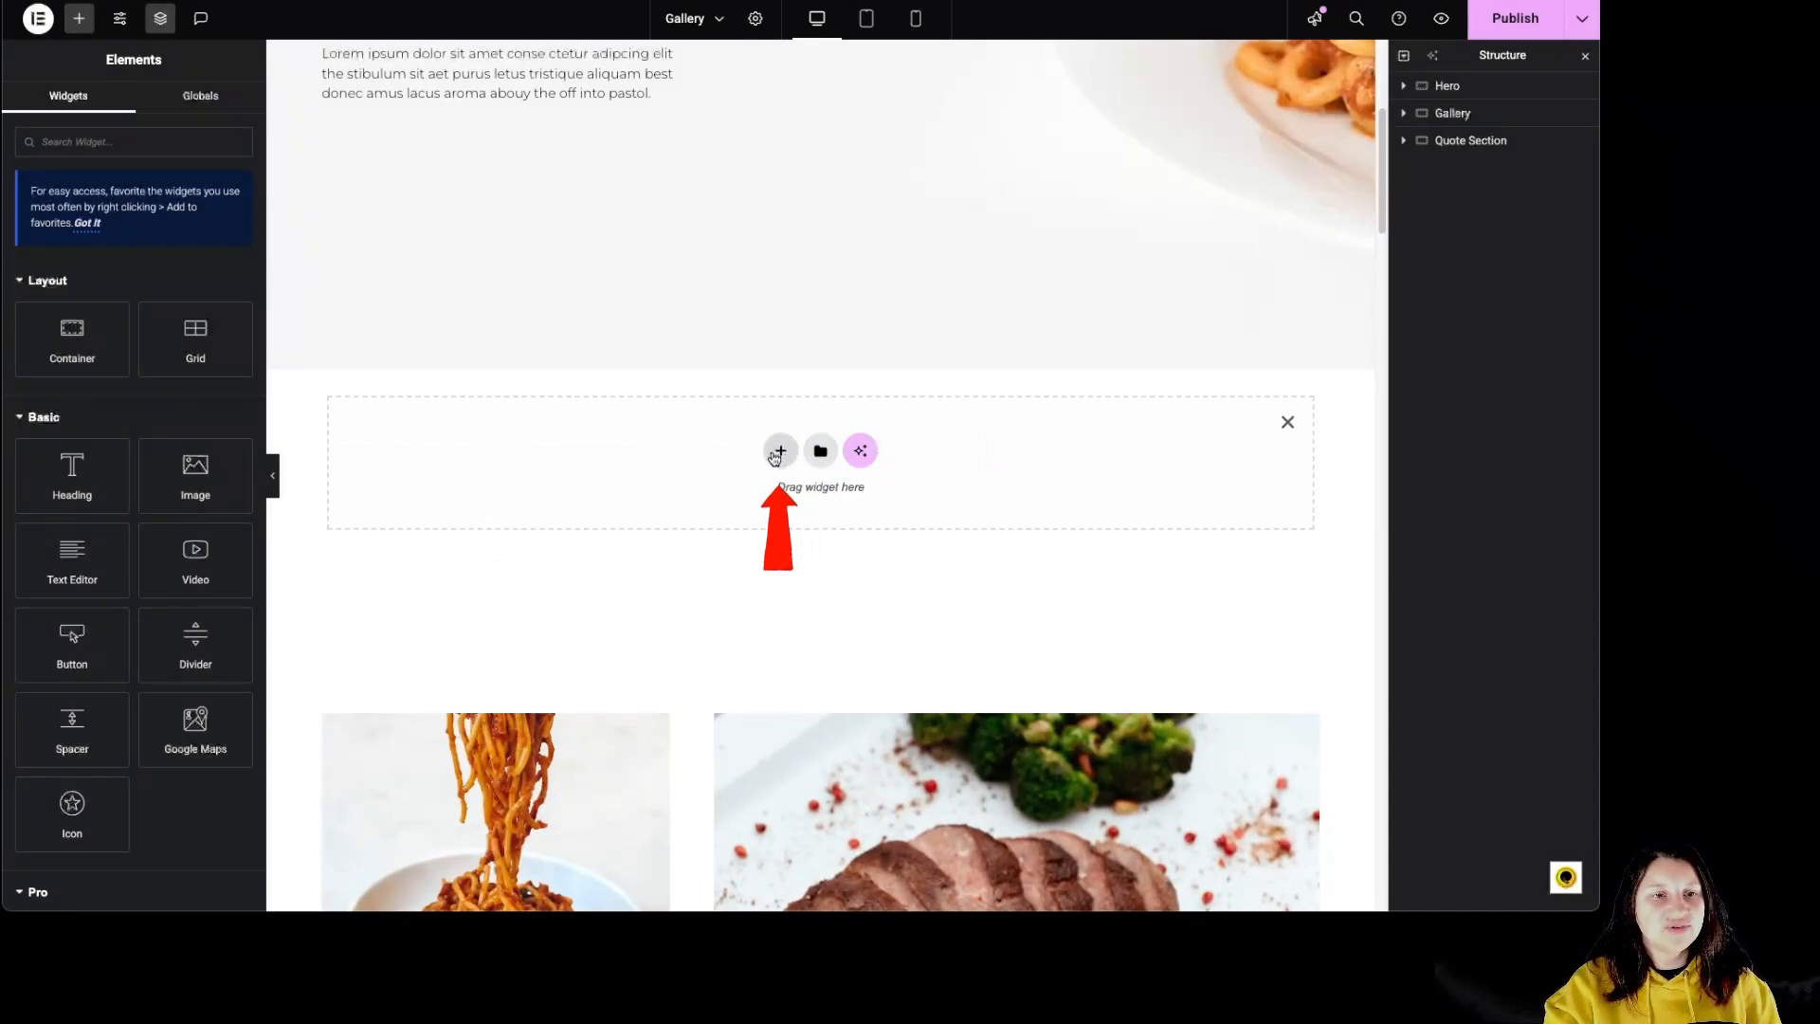
# Step: Generate an AI layout above the Gallery section using the prompt "testimonial food gallery section"
pyautogui.click(861, 460)
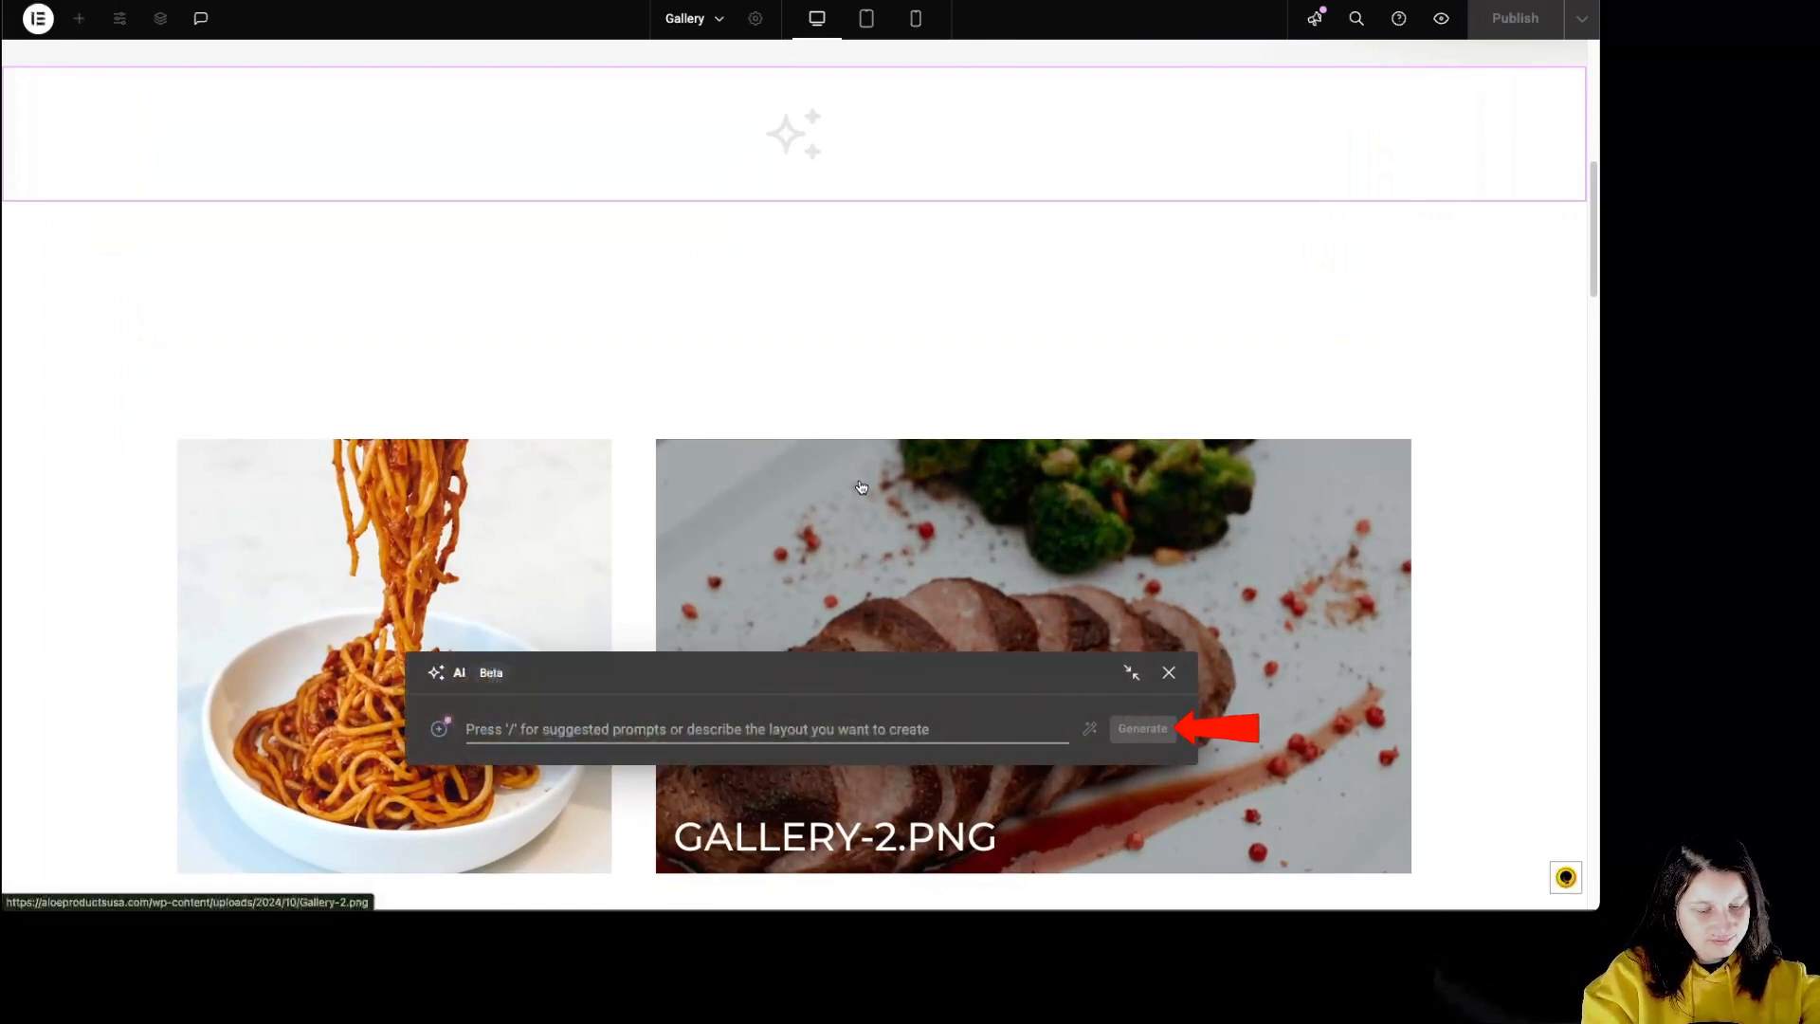
pyautogui.write('testimonial food gallery section')
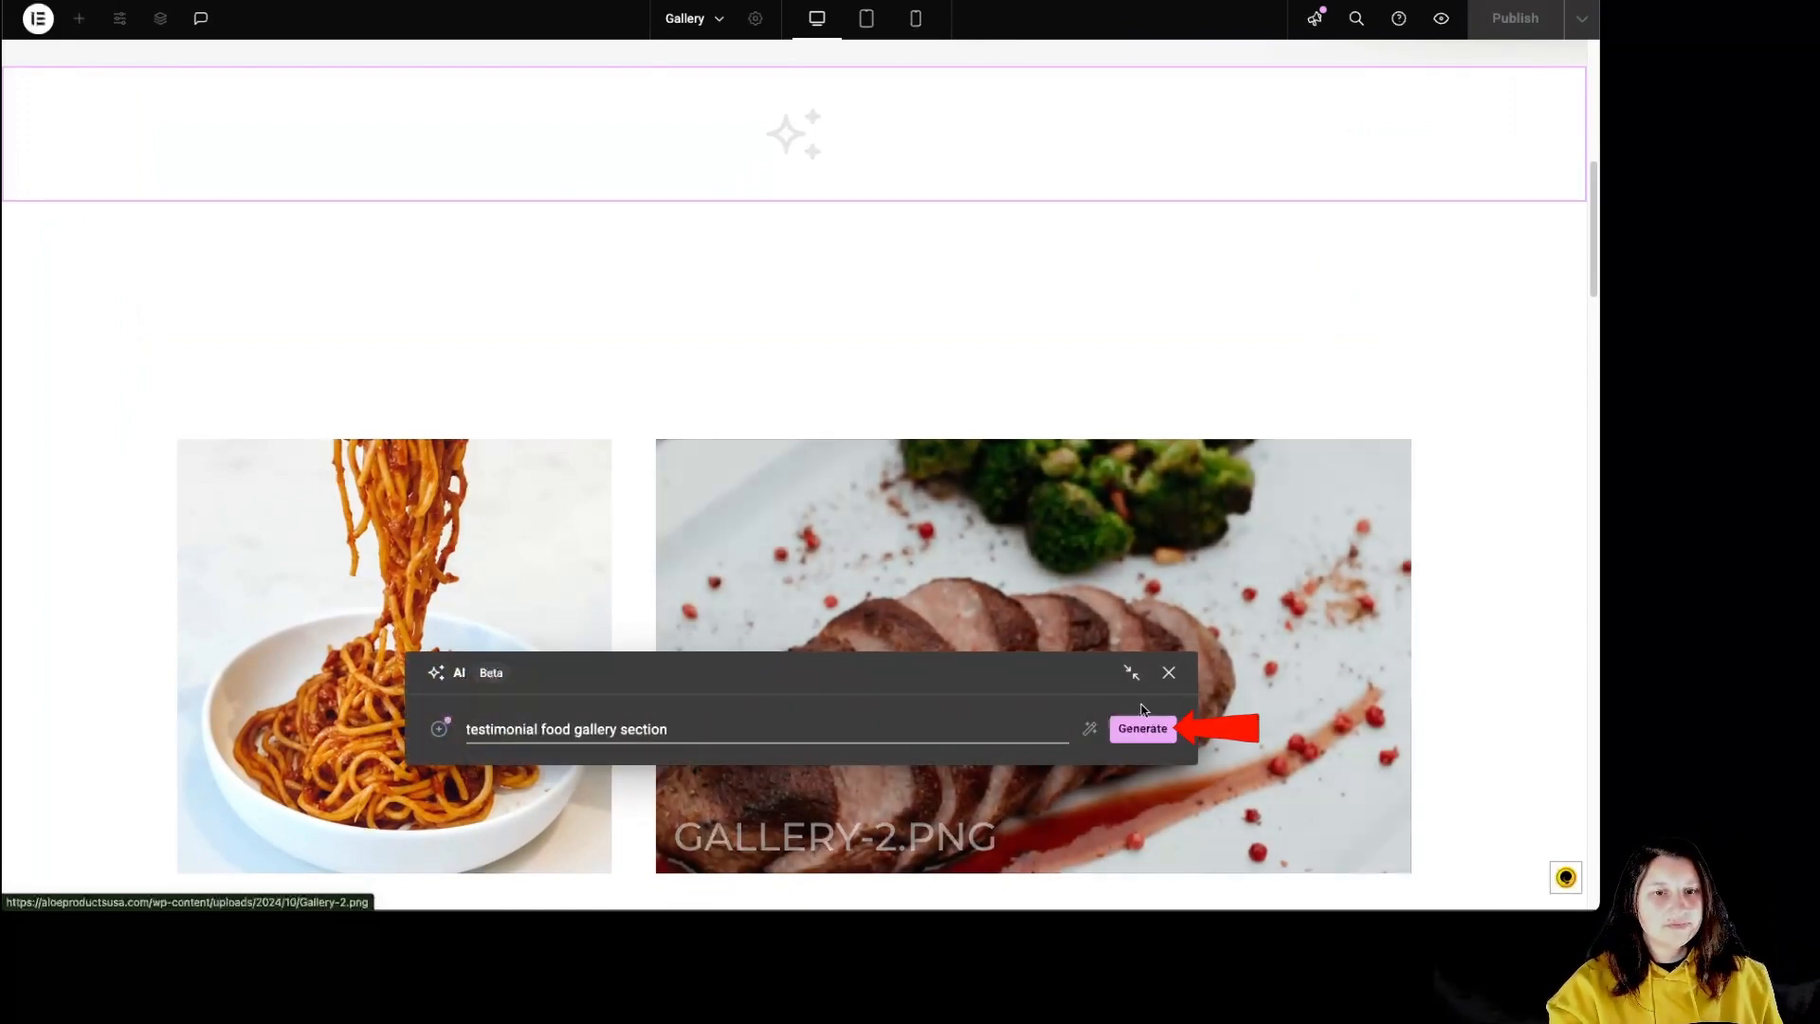
pyautogui.click(1148, 732)
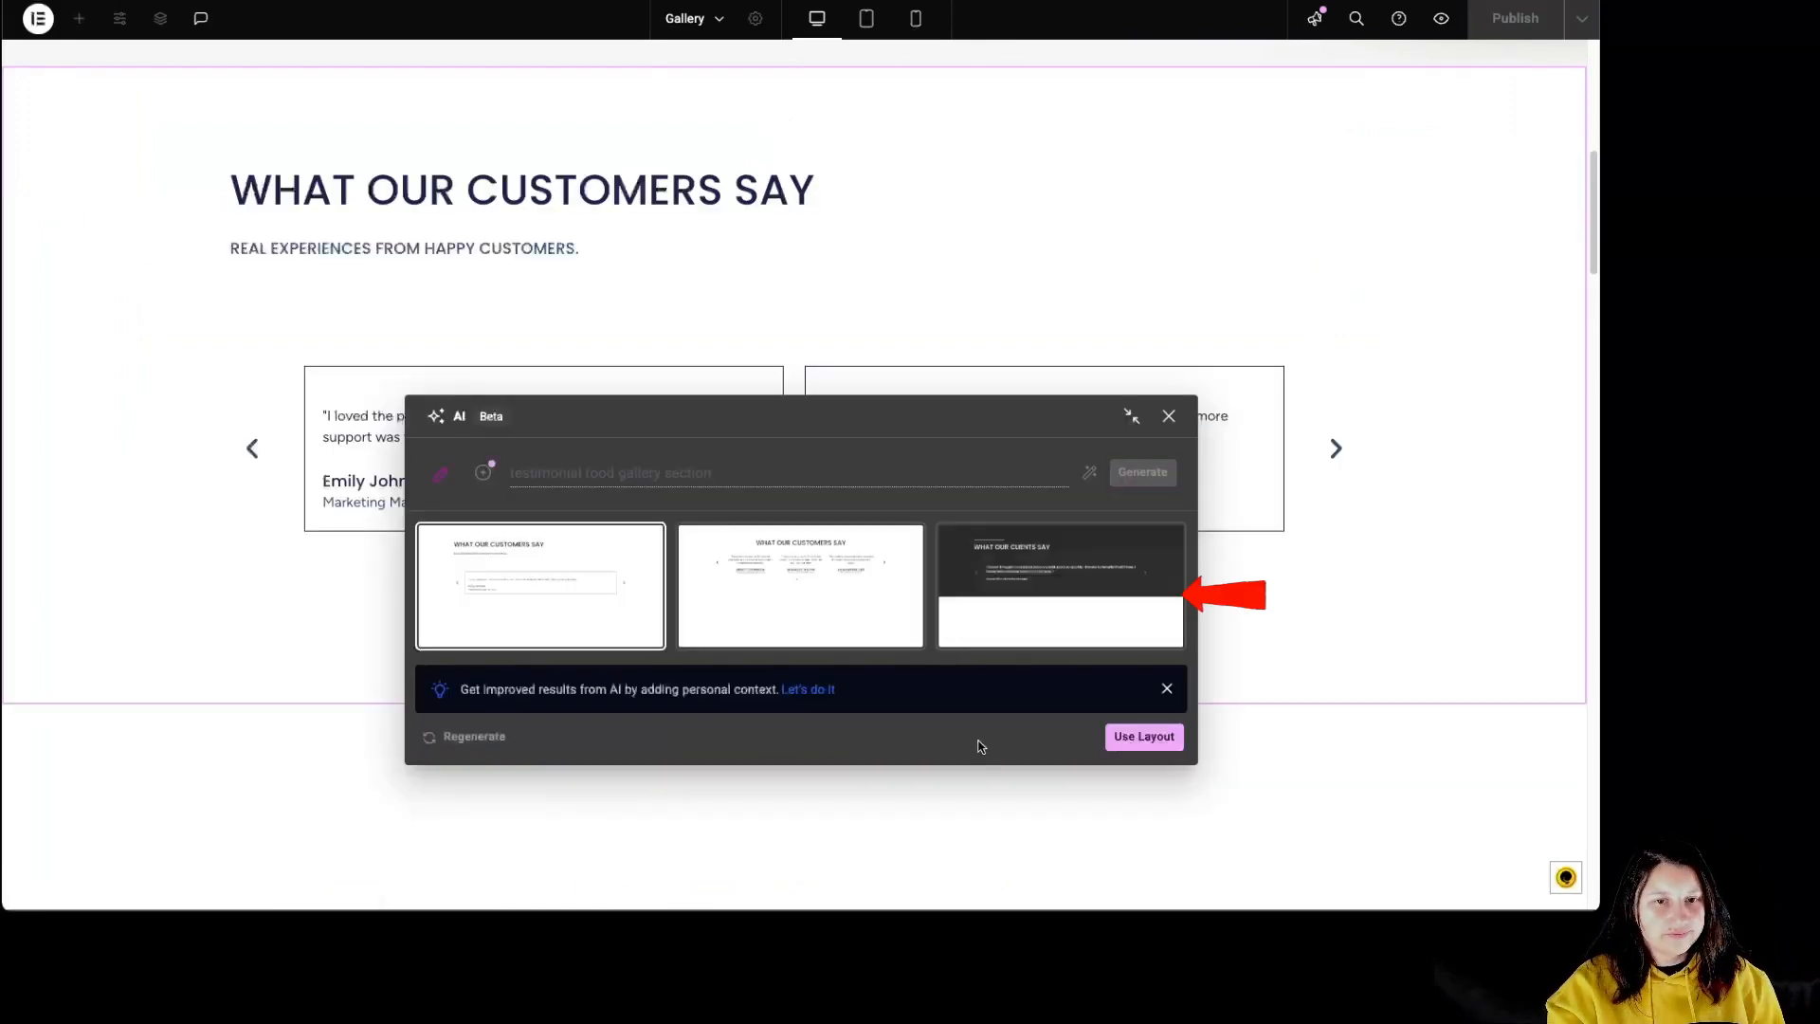
# Step: Preview the three generated layouts and insert the dark "What Our Clients Say" testimonial layout into the page
pyautogui.click(857, 581)
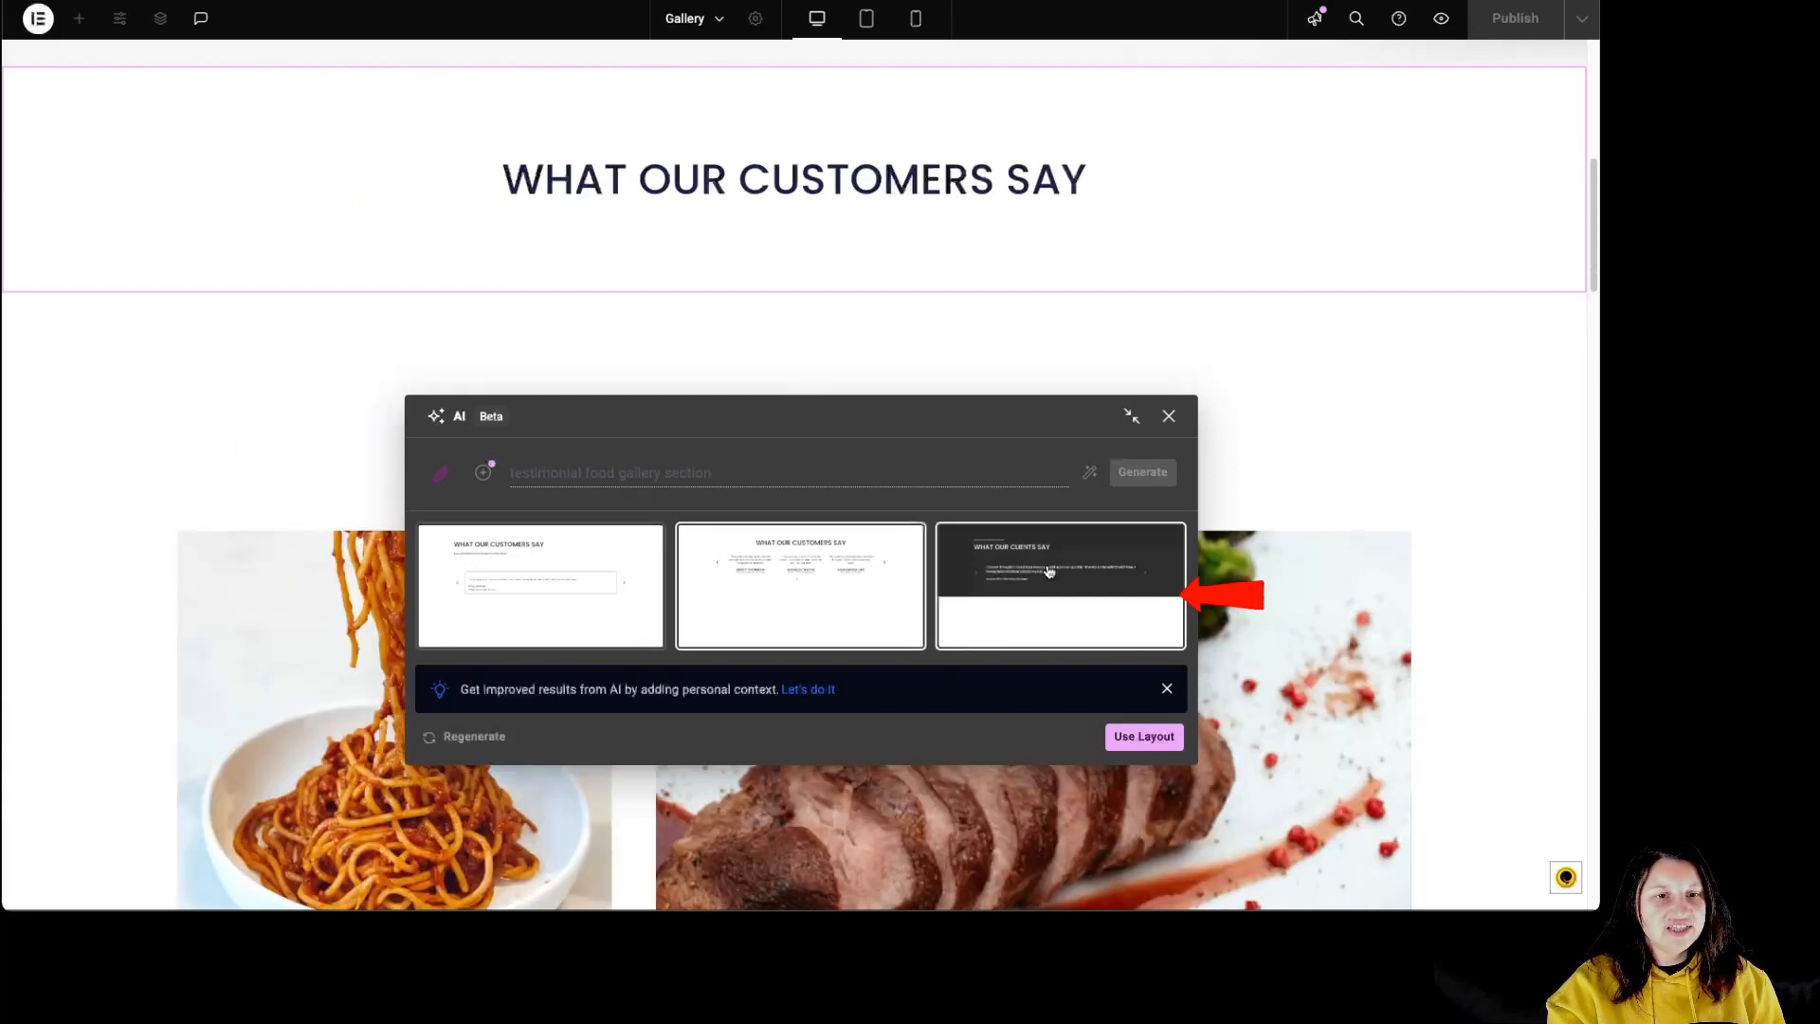
pyautogui.click(1049, 571)
pyautogui.moveTo(914, 398); pyautogui.dragTo(943, 541)
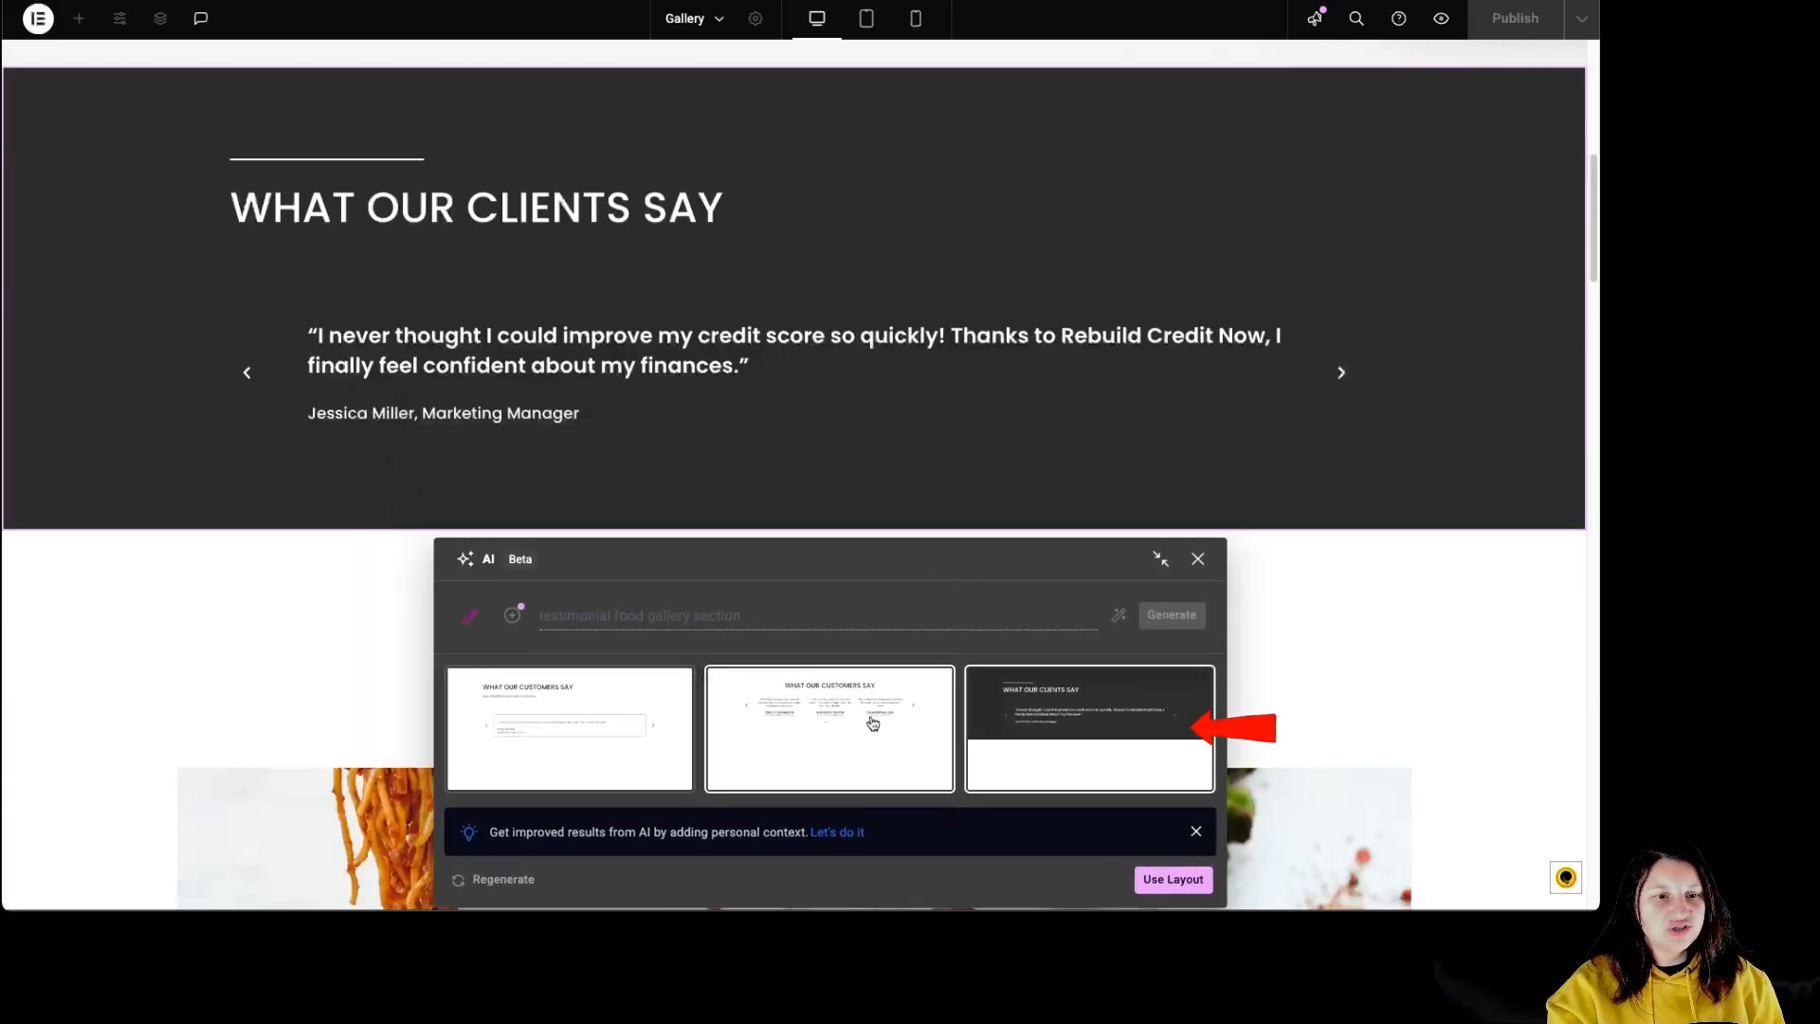
pyautogui.click(873, 723)
pyautogui.click(638, 736)
pyautogui.click(849, 743)
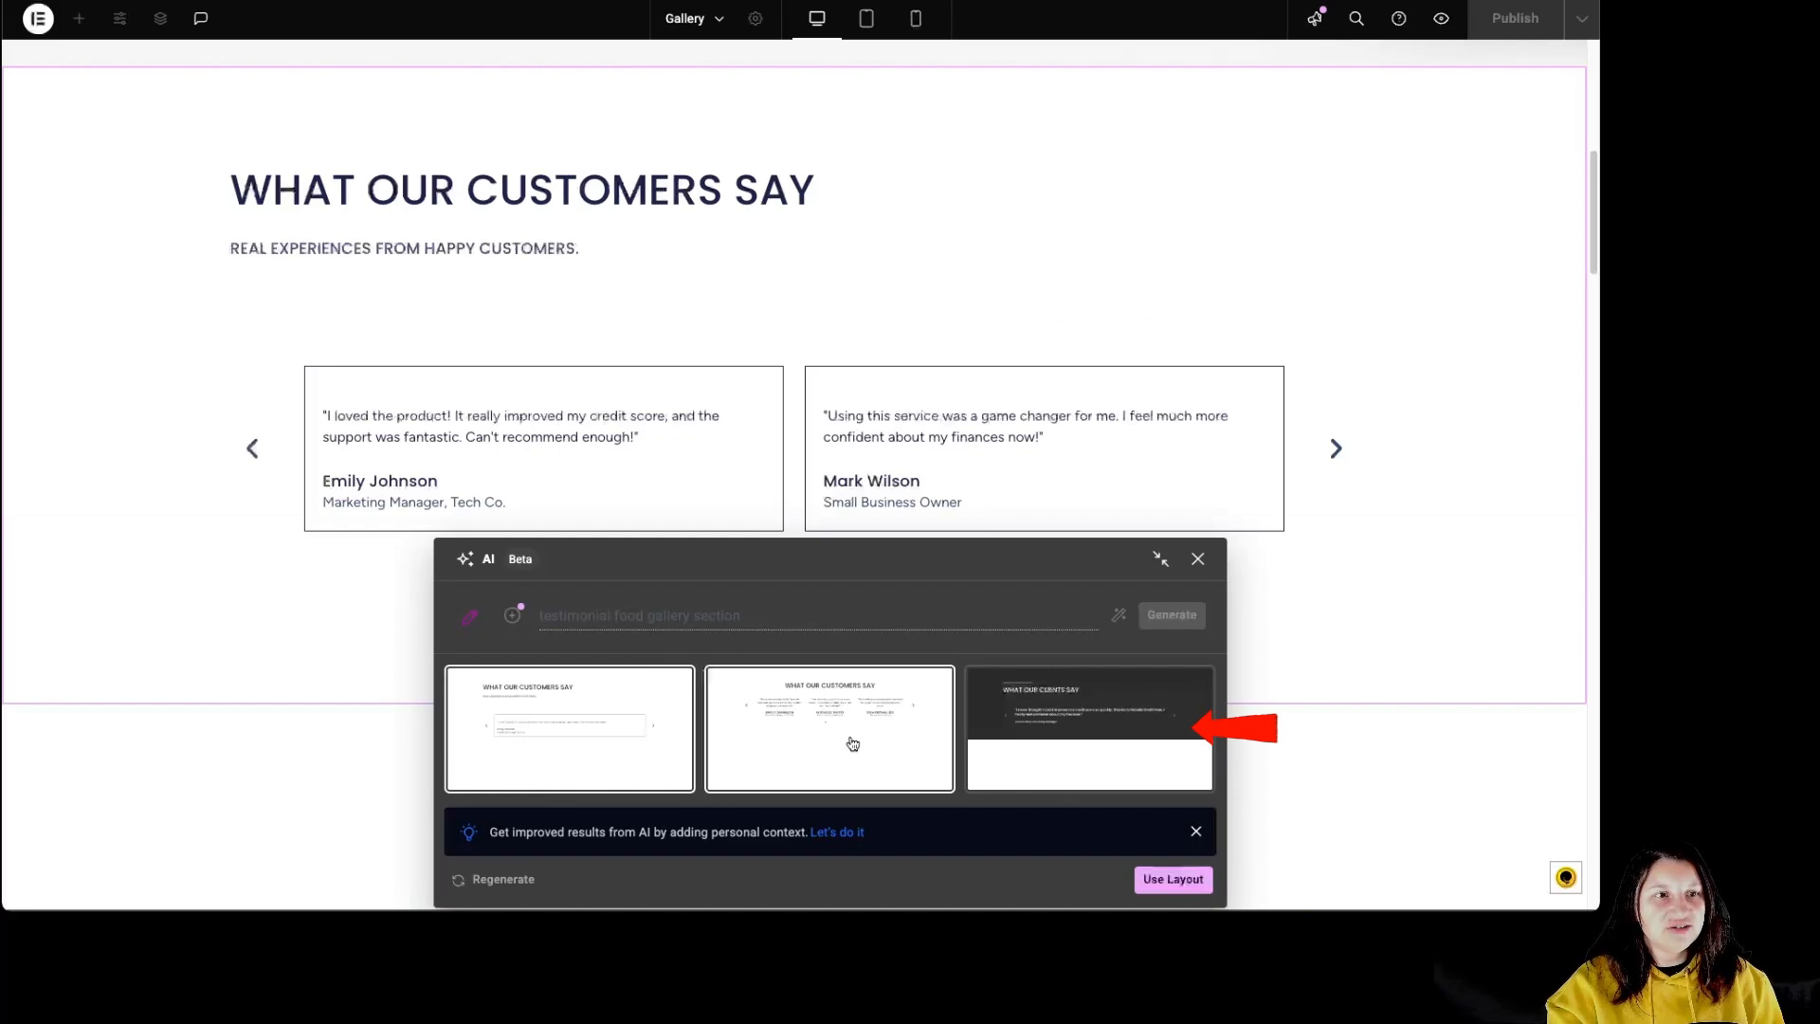
pyautogui.click(1017, 749)
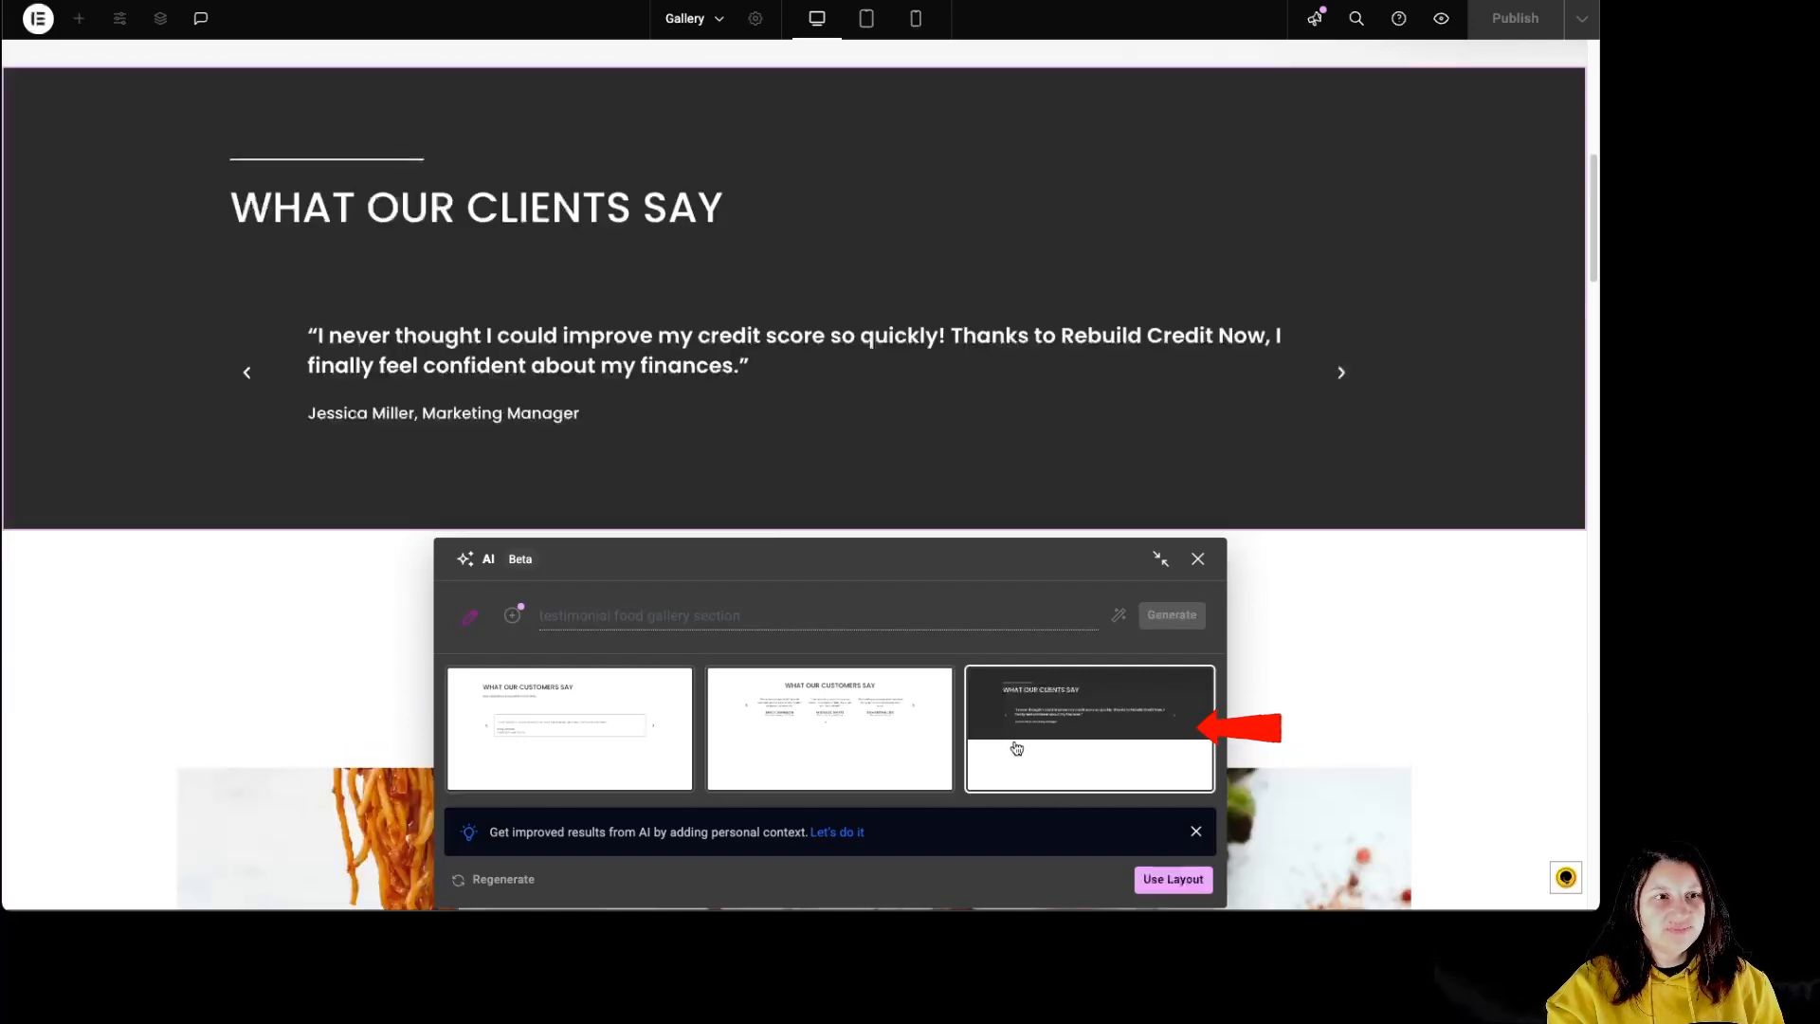
pyautogui.click(1173, 880)
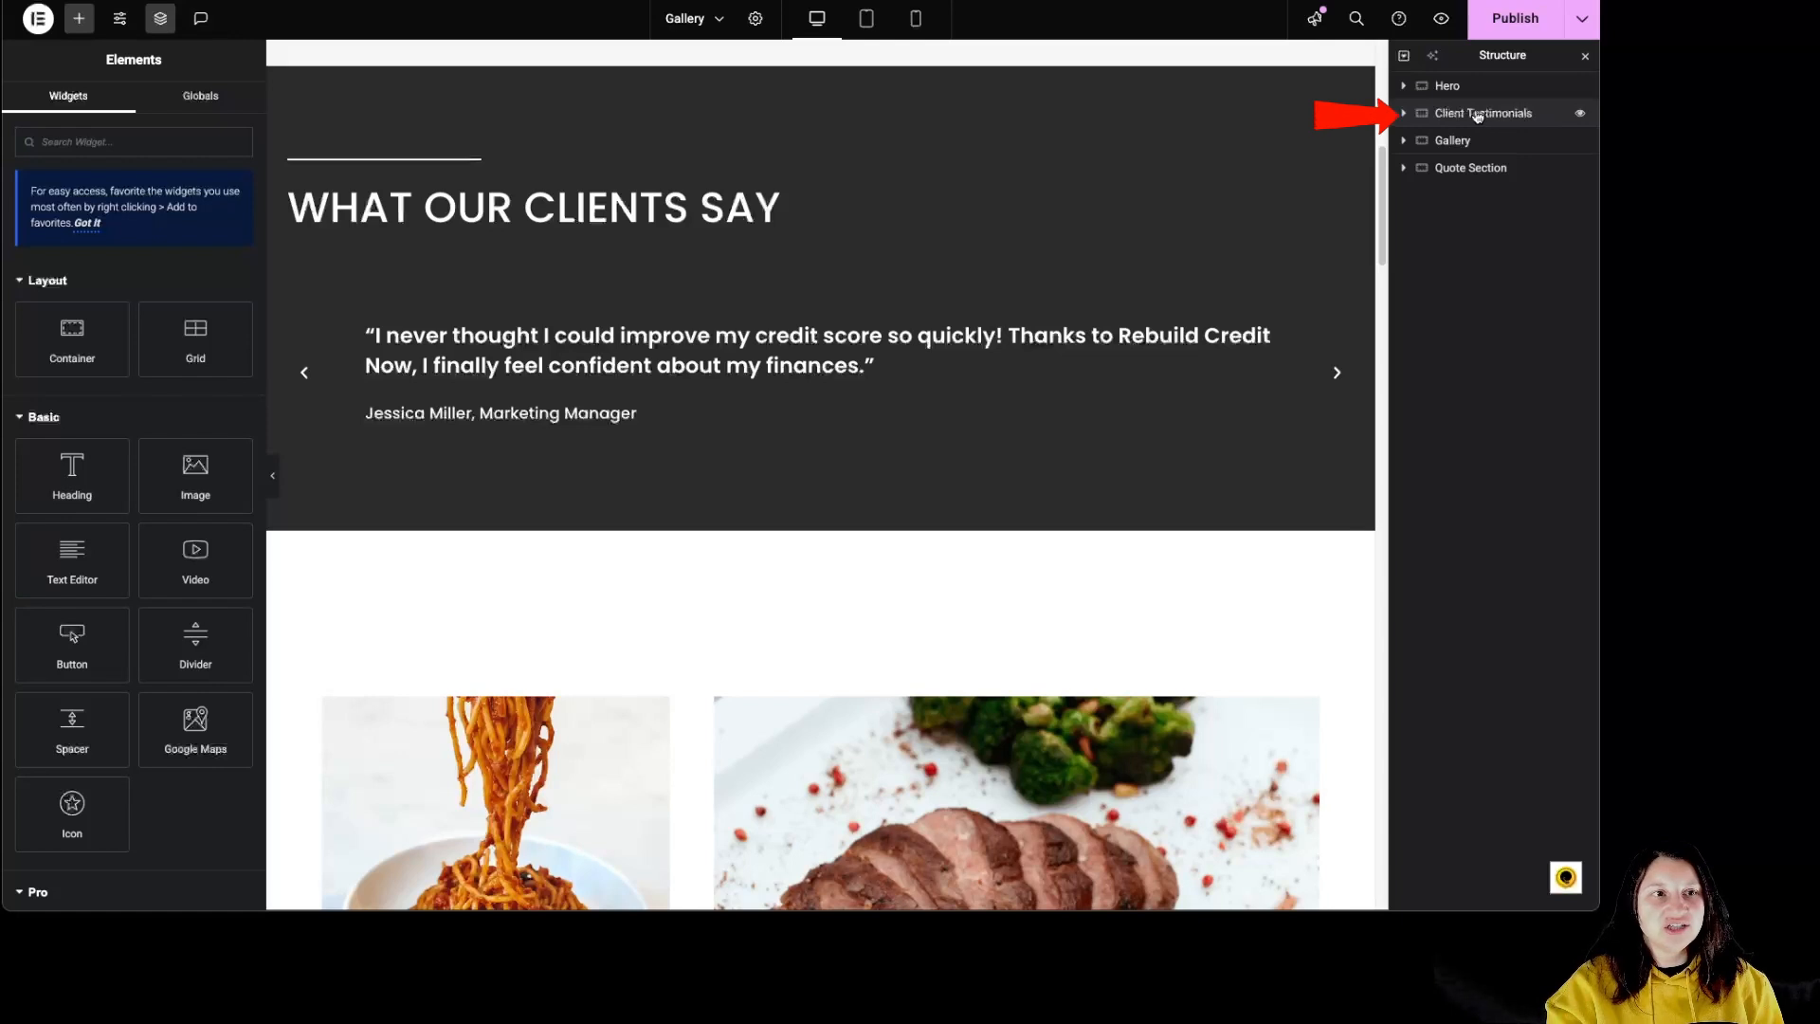
# Step: Set the Client Testimonials container's background to the global Accent color
pyautogui.moveTo(821, 62)
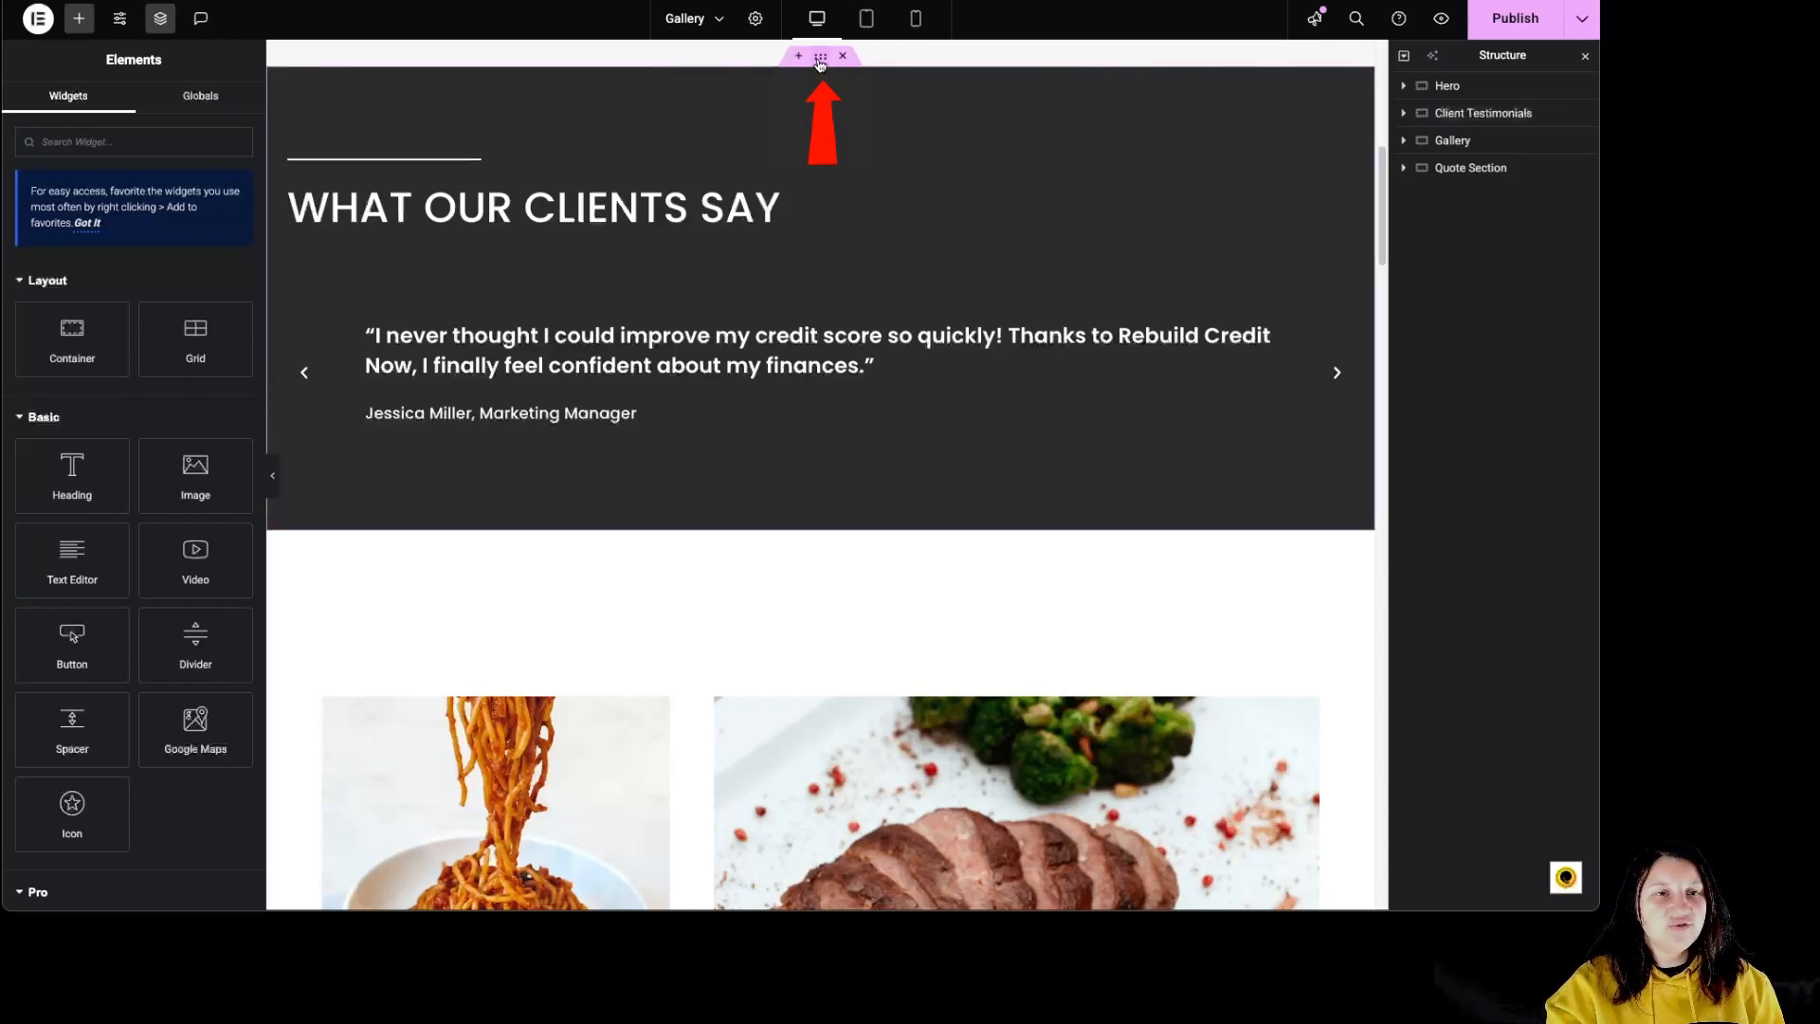
pyautogui.click(821, 62)
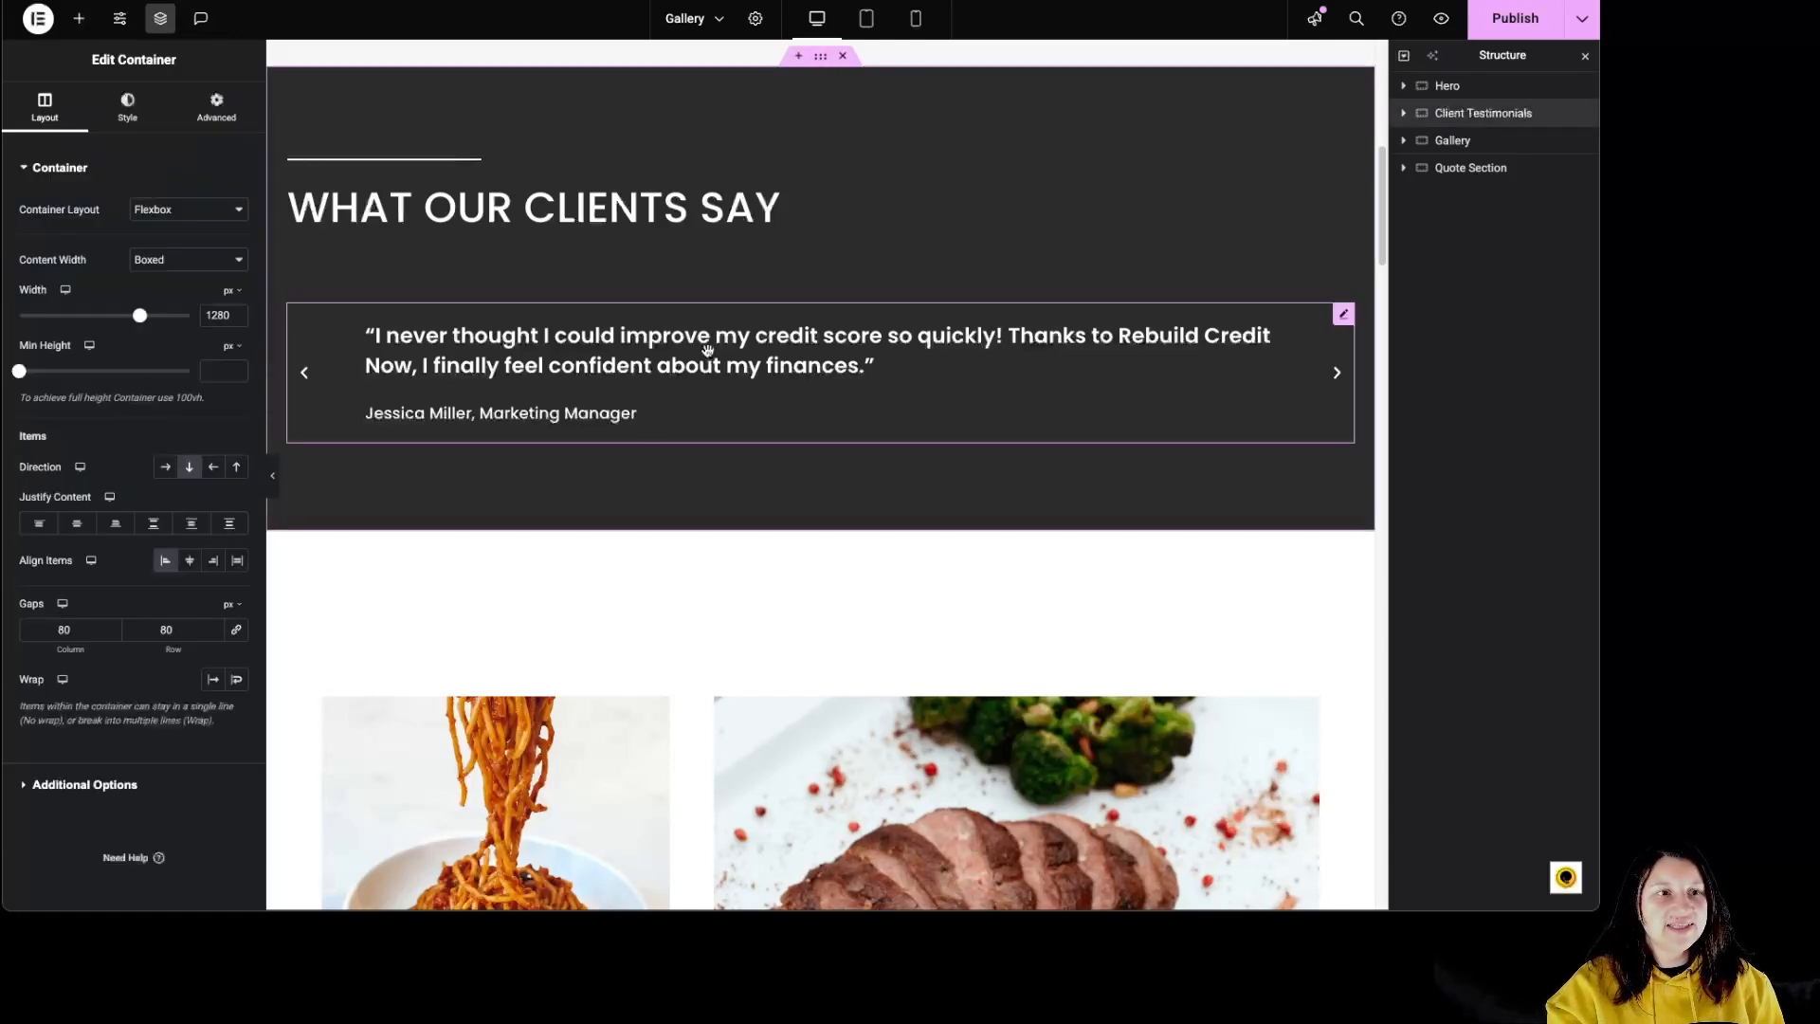
pyautogui.scroll(1, 706, 353)
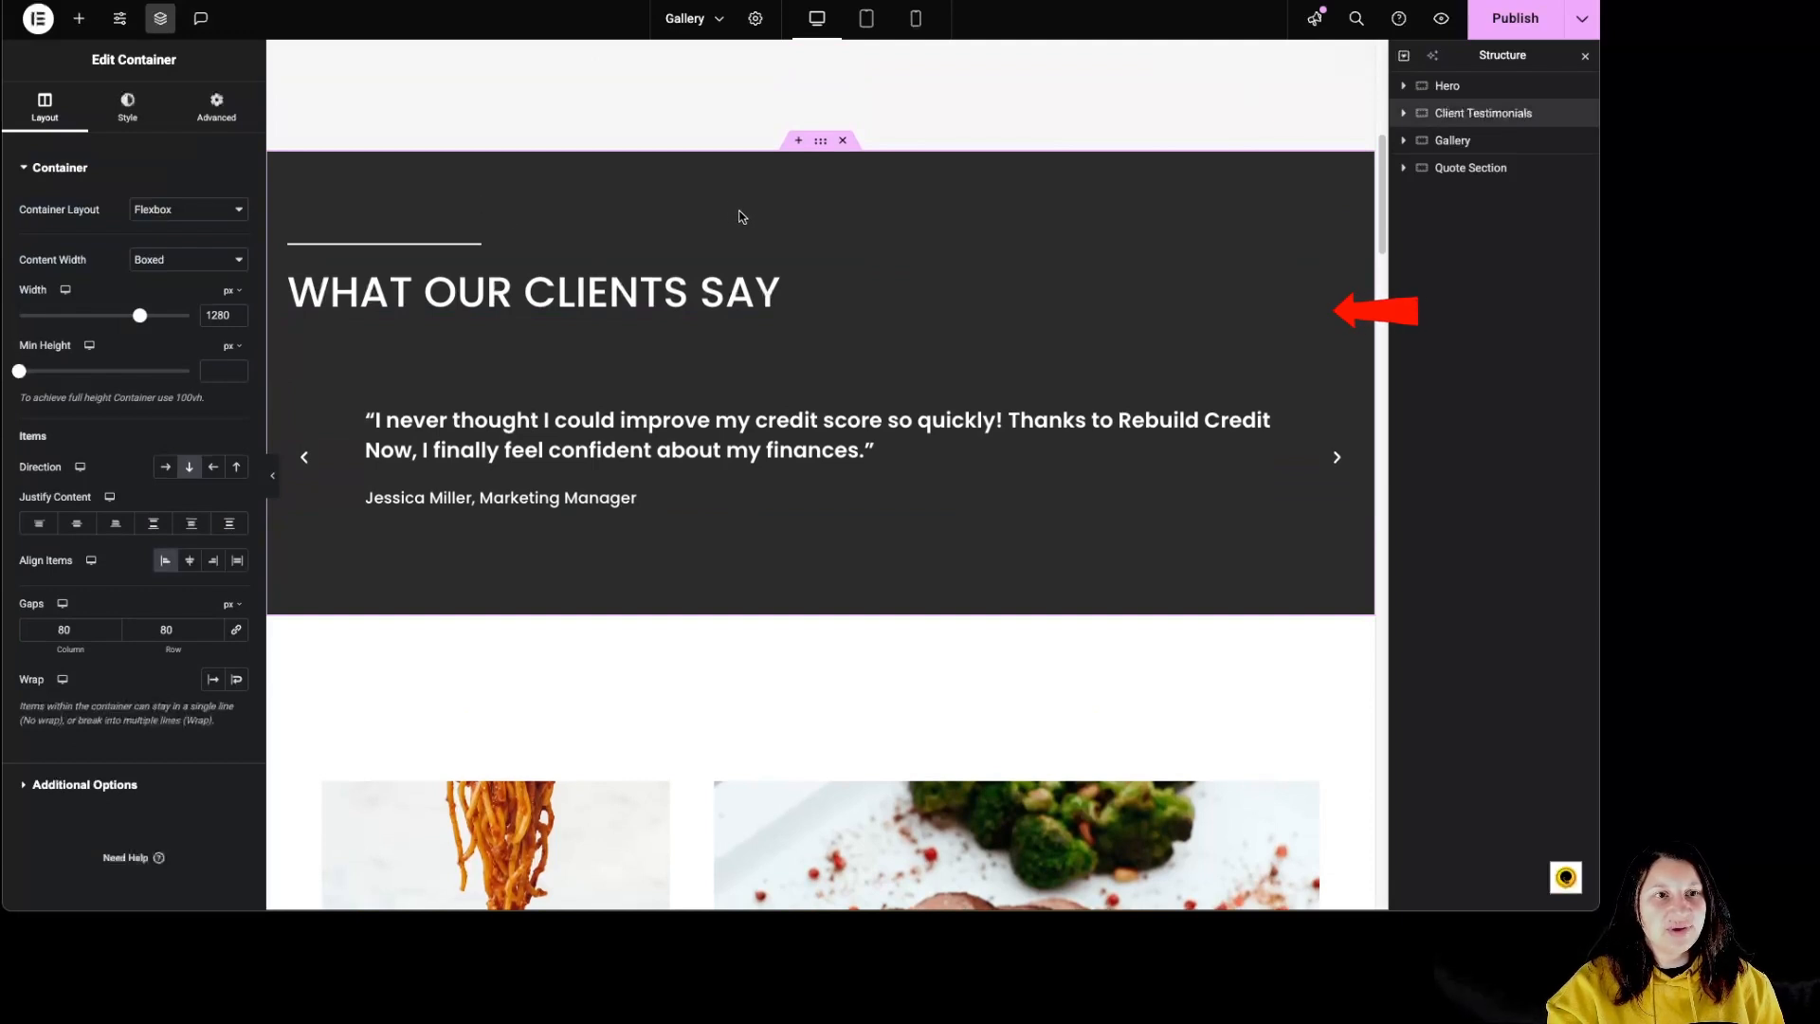
pyautogui.click(124, 112)
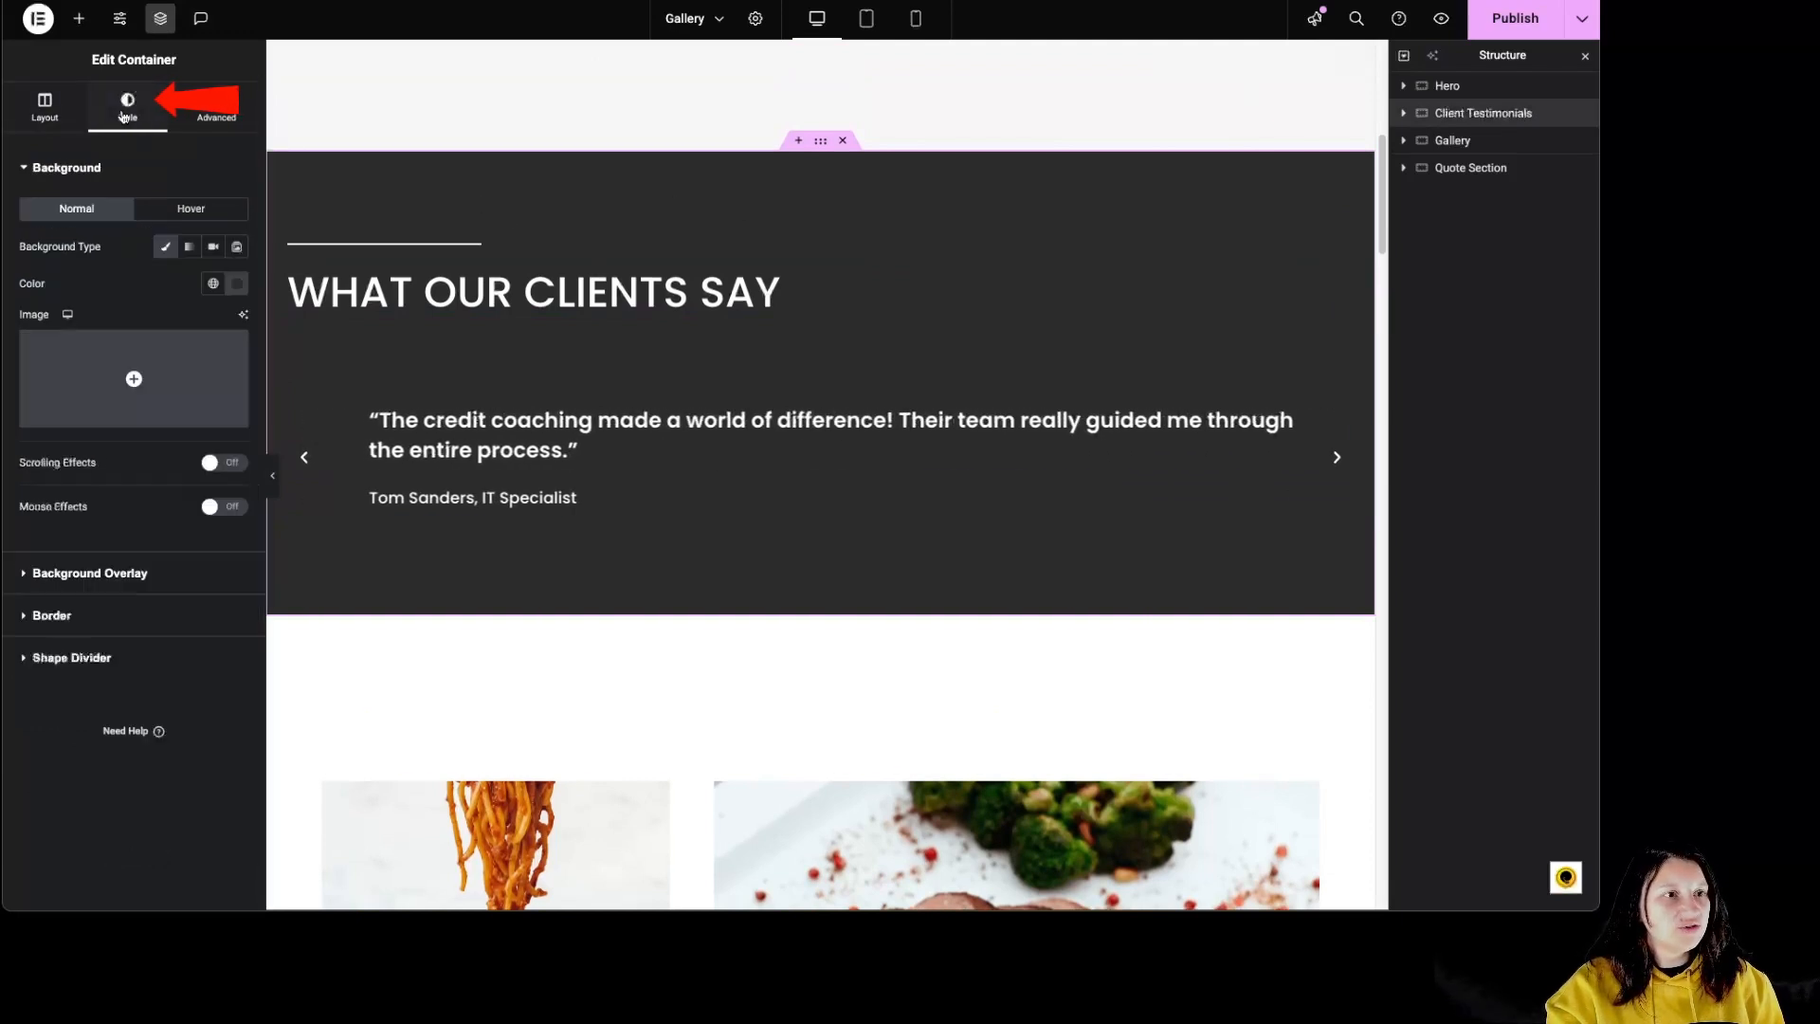
pyautogui.click(212, 286)
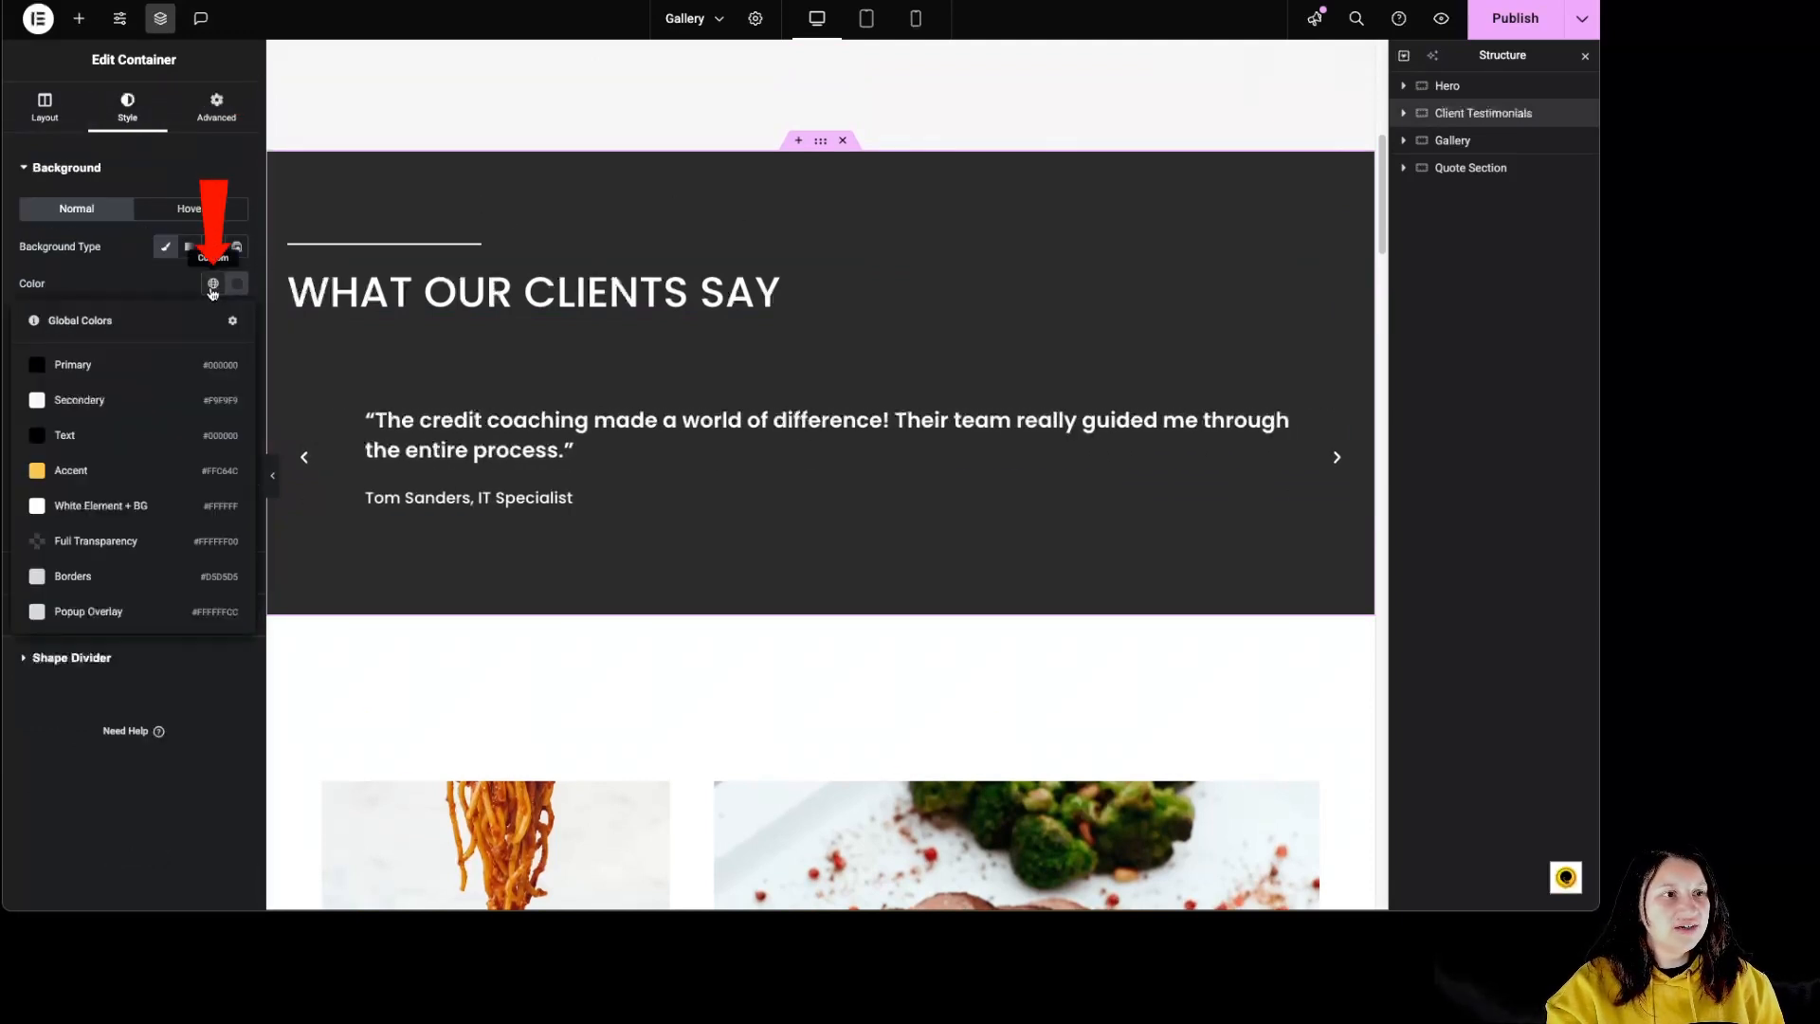
pyautogui.click(70, 471)
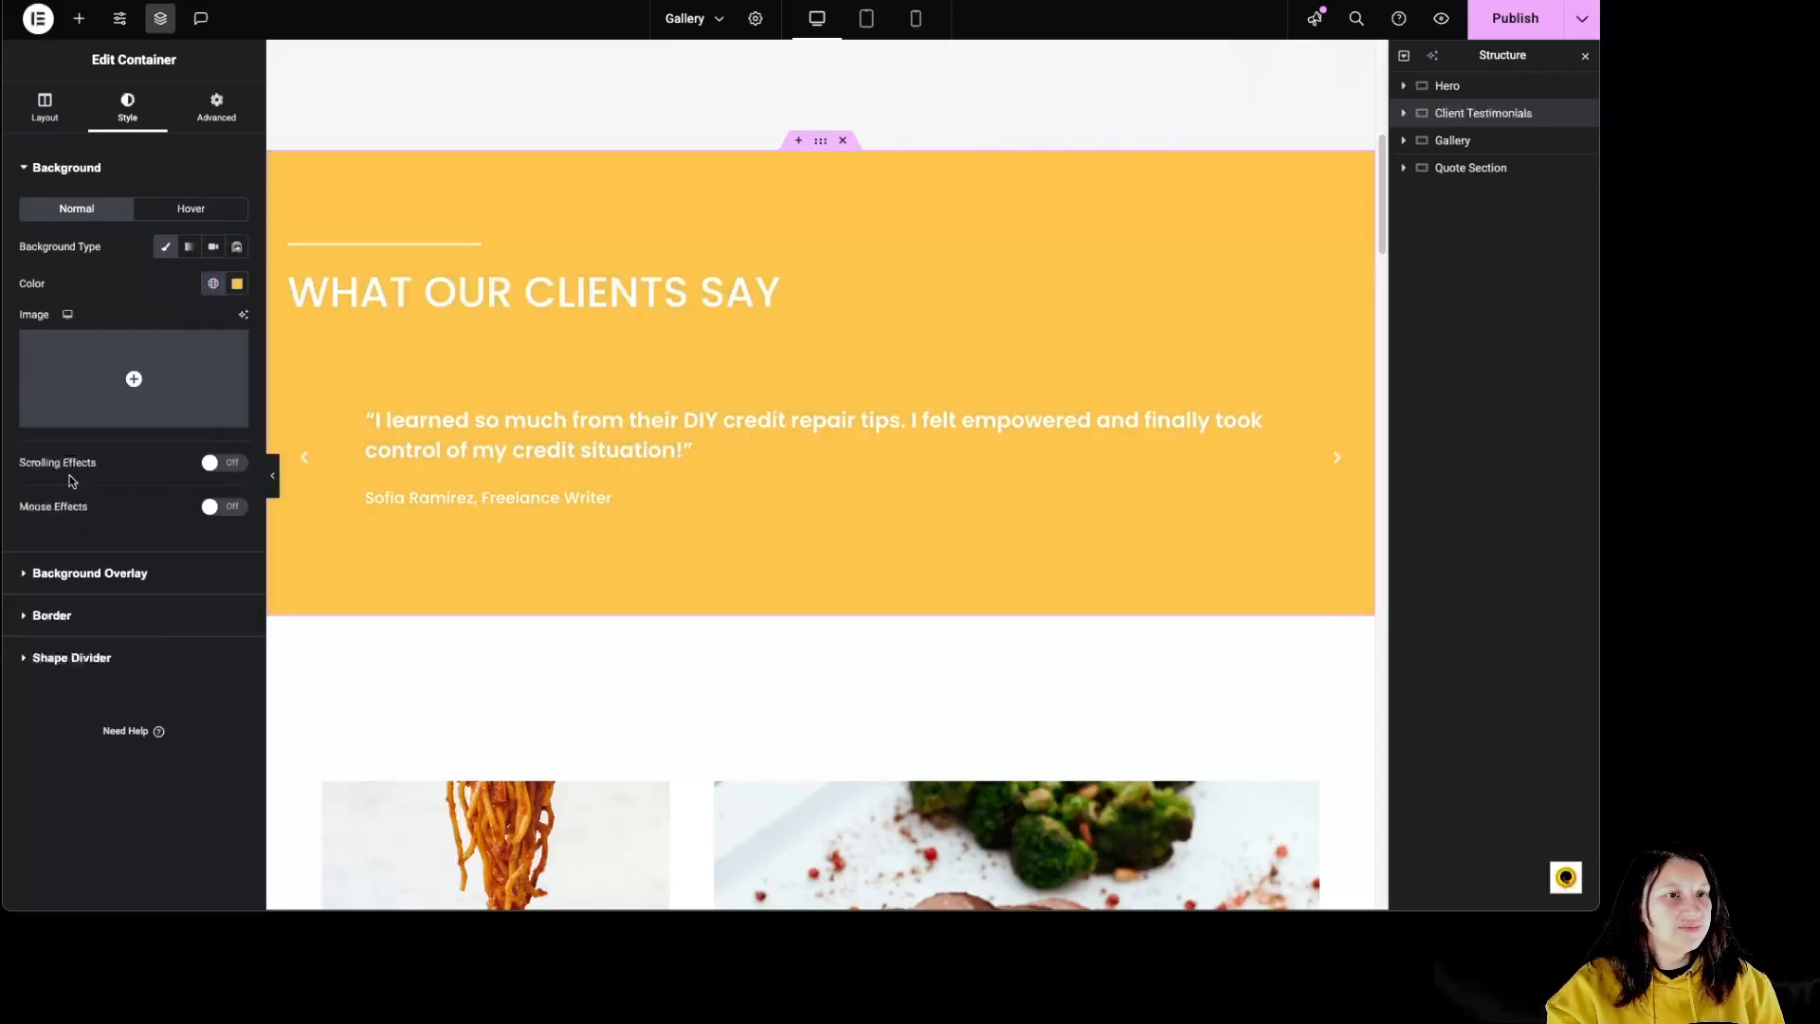
# Step: Change the divider above the "What Our Clients Say" heading to Dotted style and set its width to 576 px
pyautogui.click(468, 251)
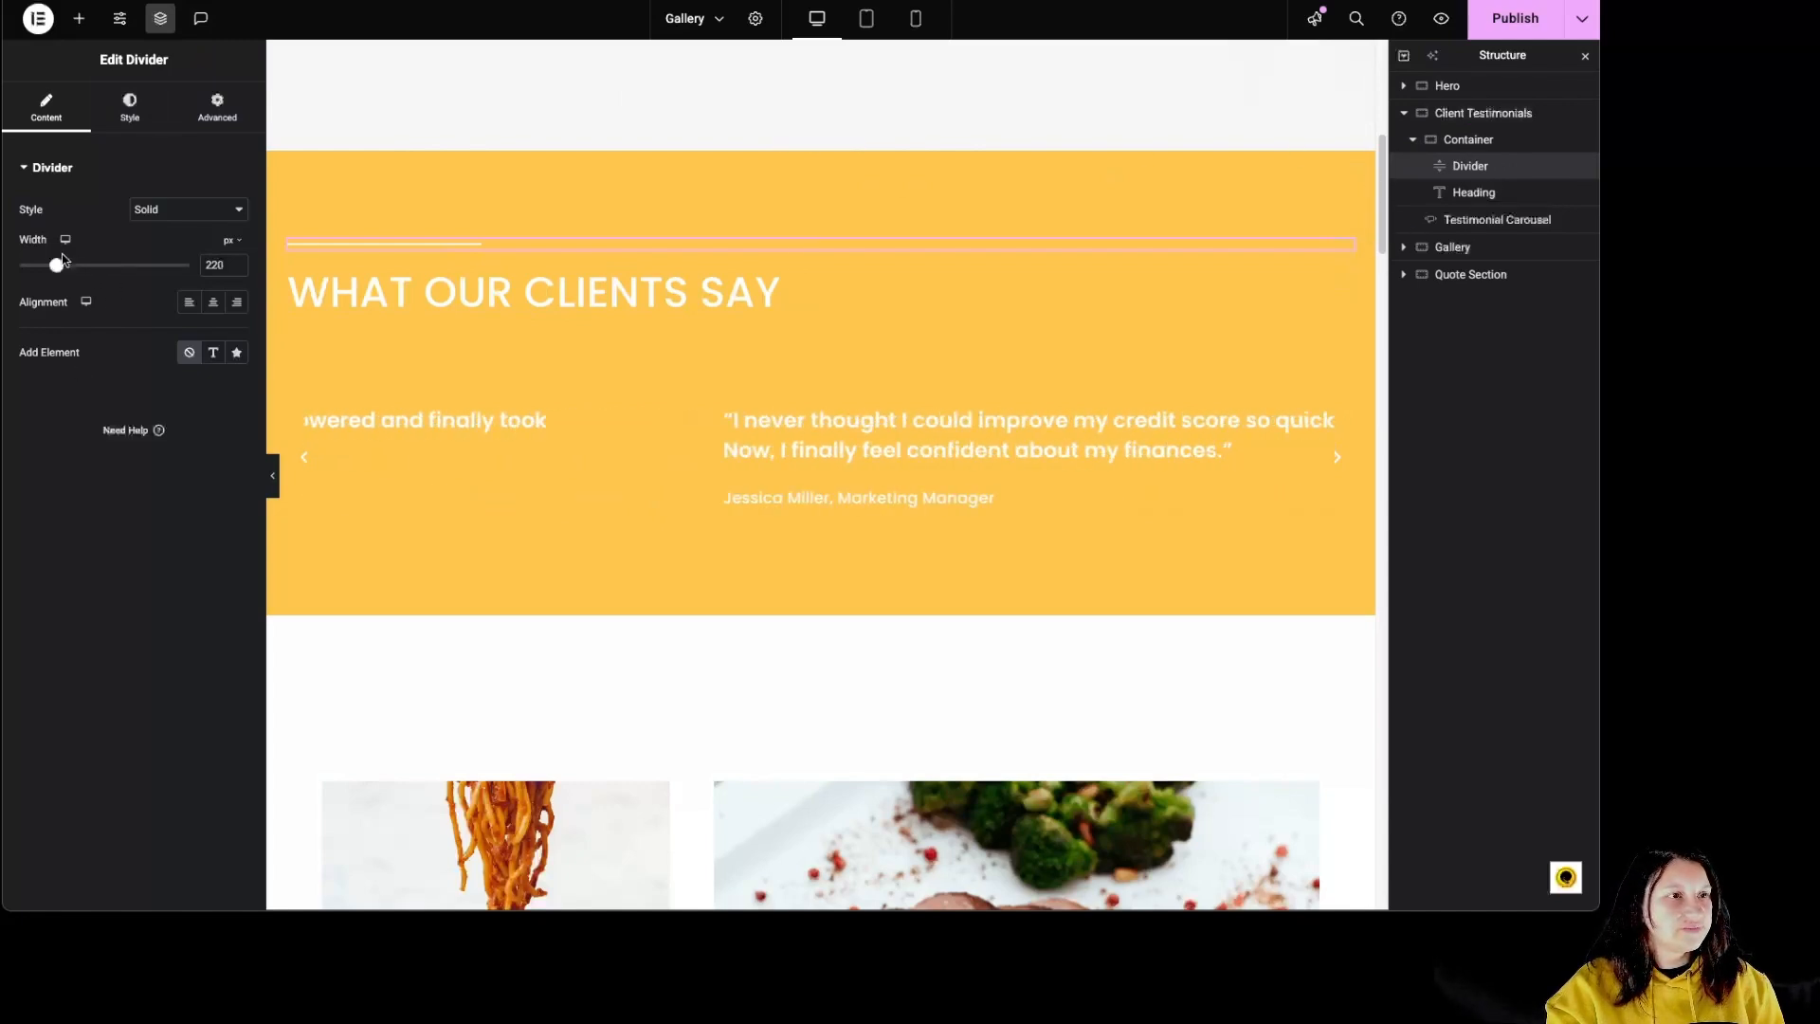
pyautogui.click(152, 210)
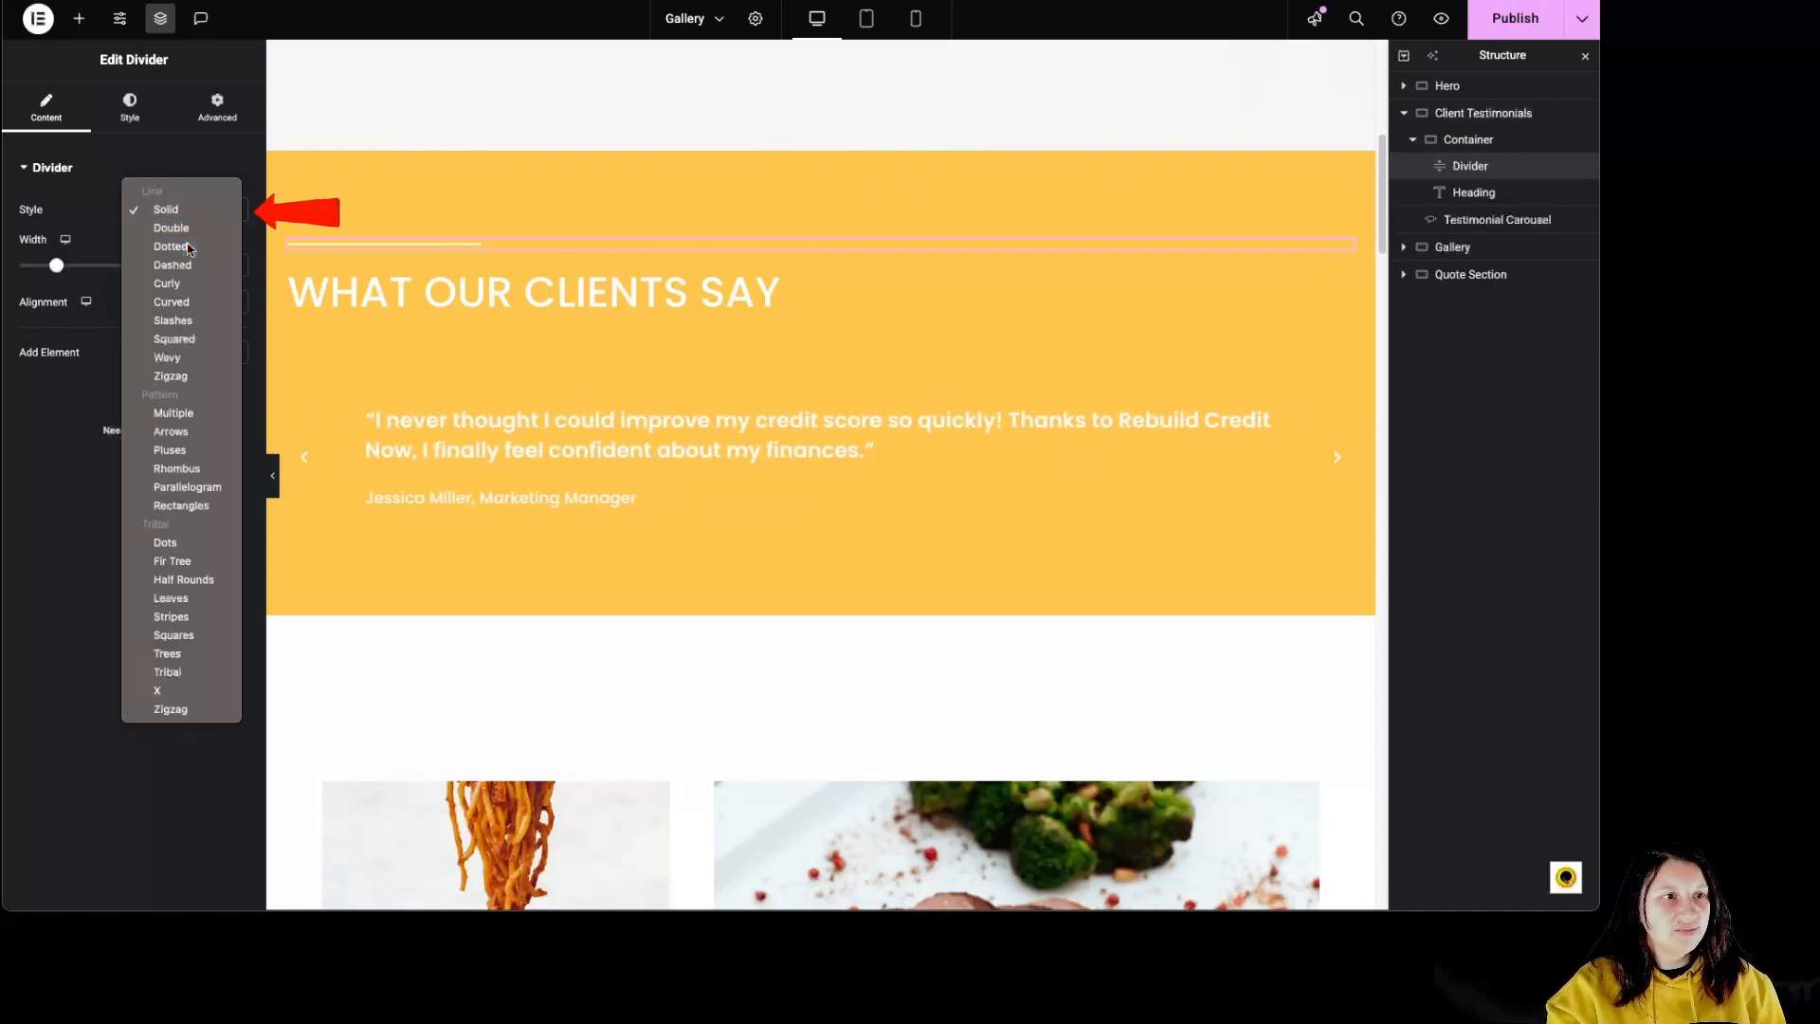
pyautogui.click(189, 248)
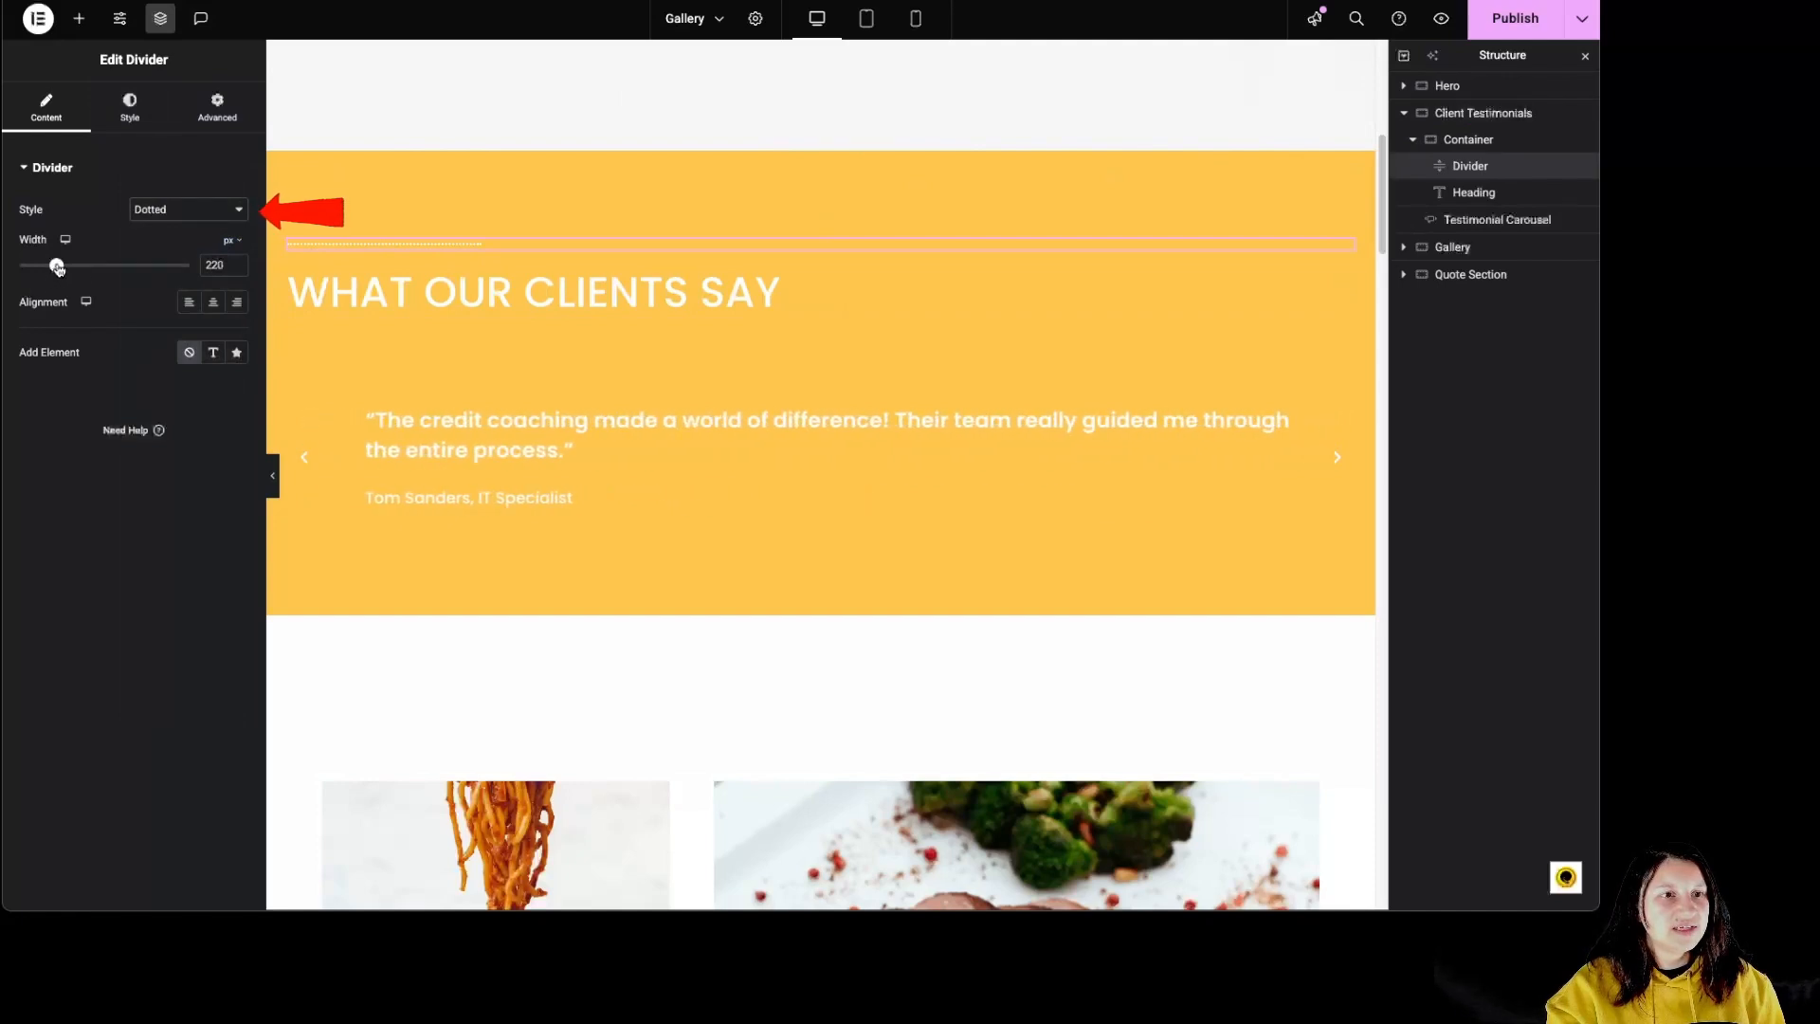
pyautogui.moveTo(55, 265); pyautogui.dragTo(117, 267)
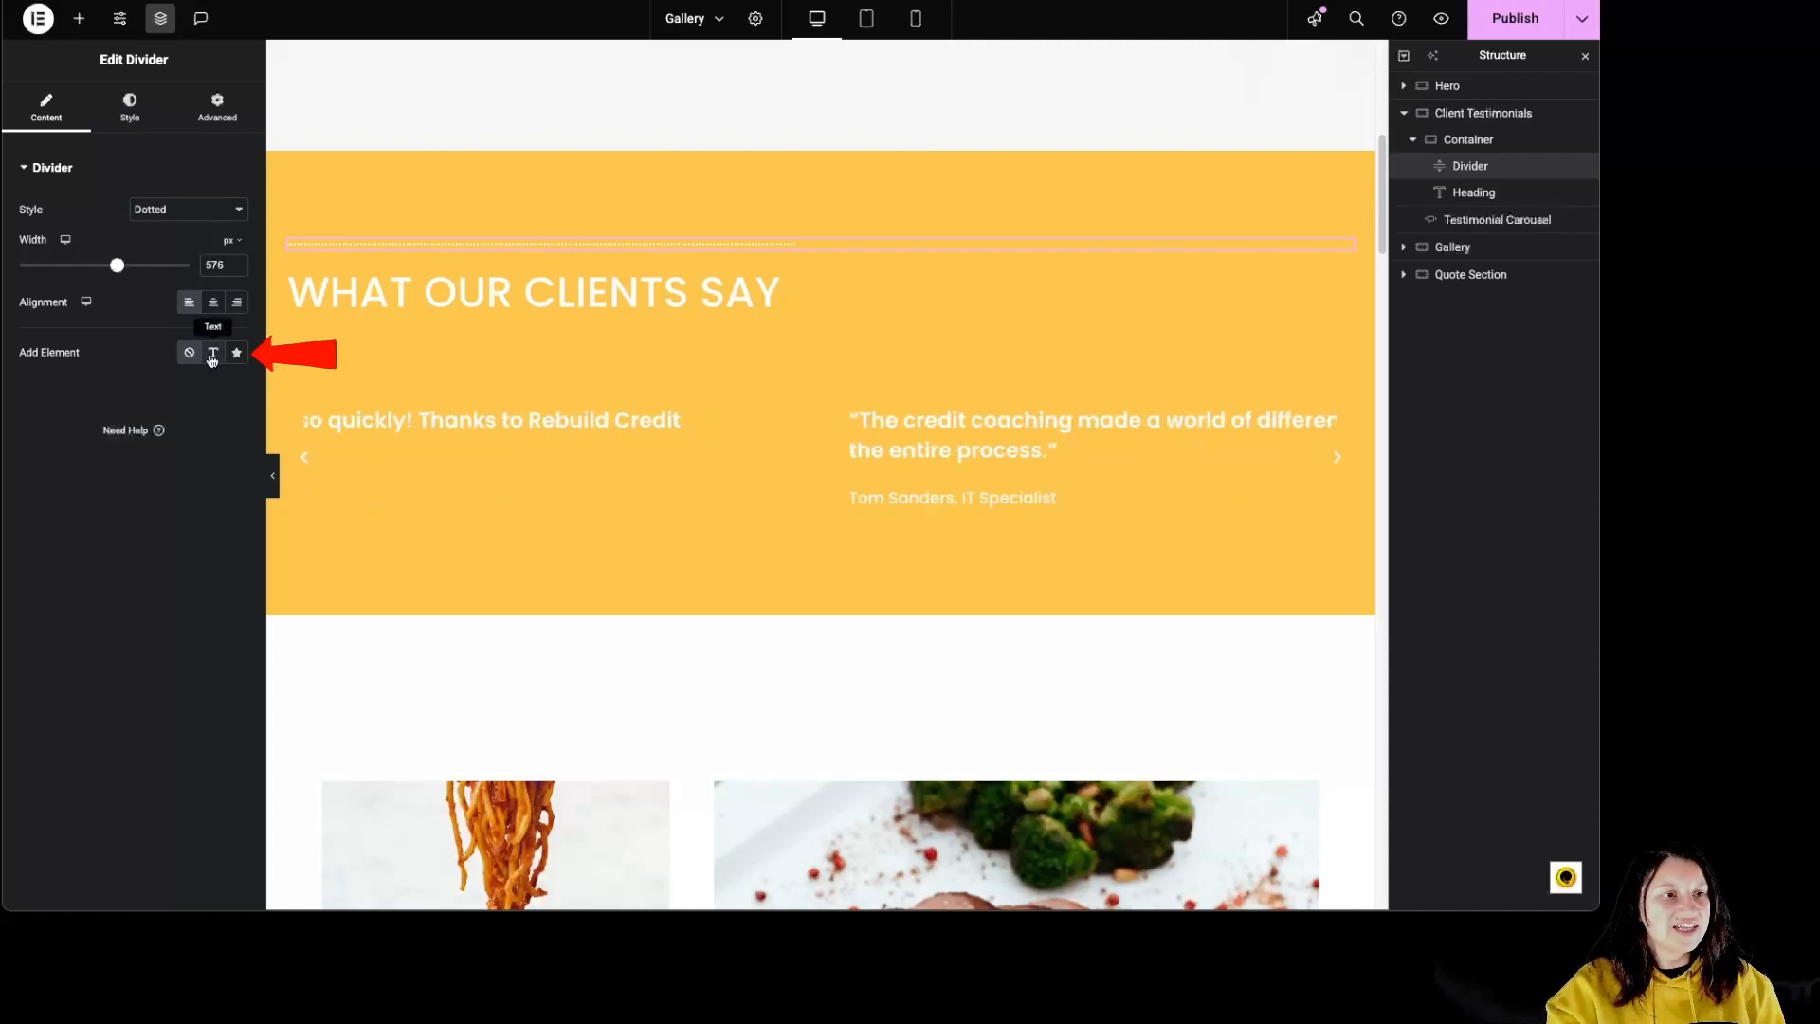
# Step: Add an icon element to the divider and use the pizza slice from the icon library, searching for "pizz"
pyautogui.click(212, 357)
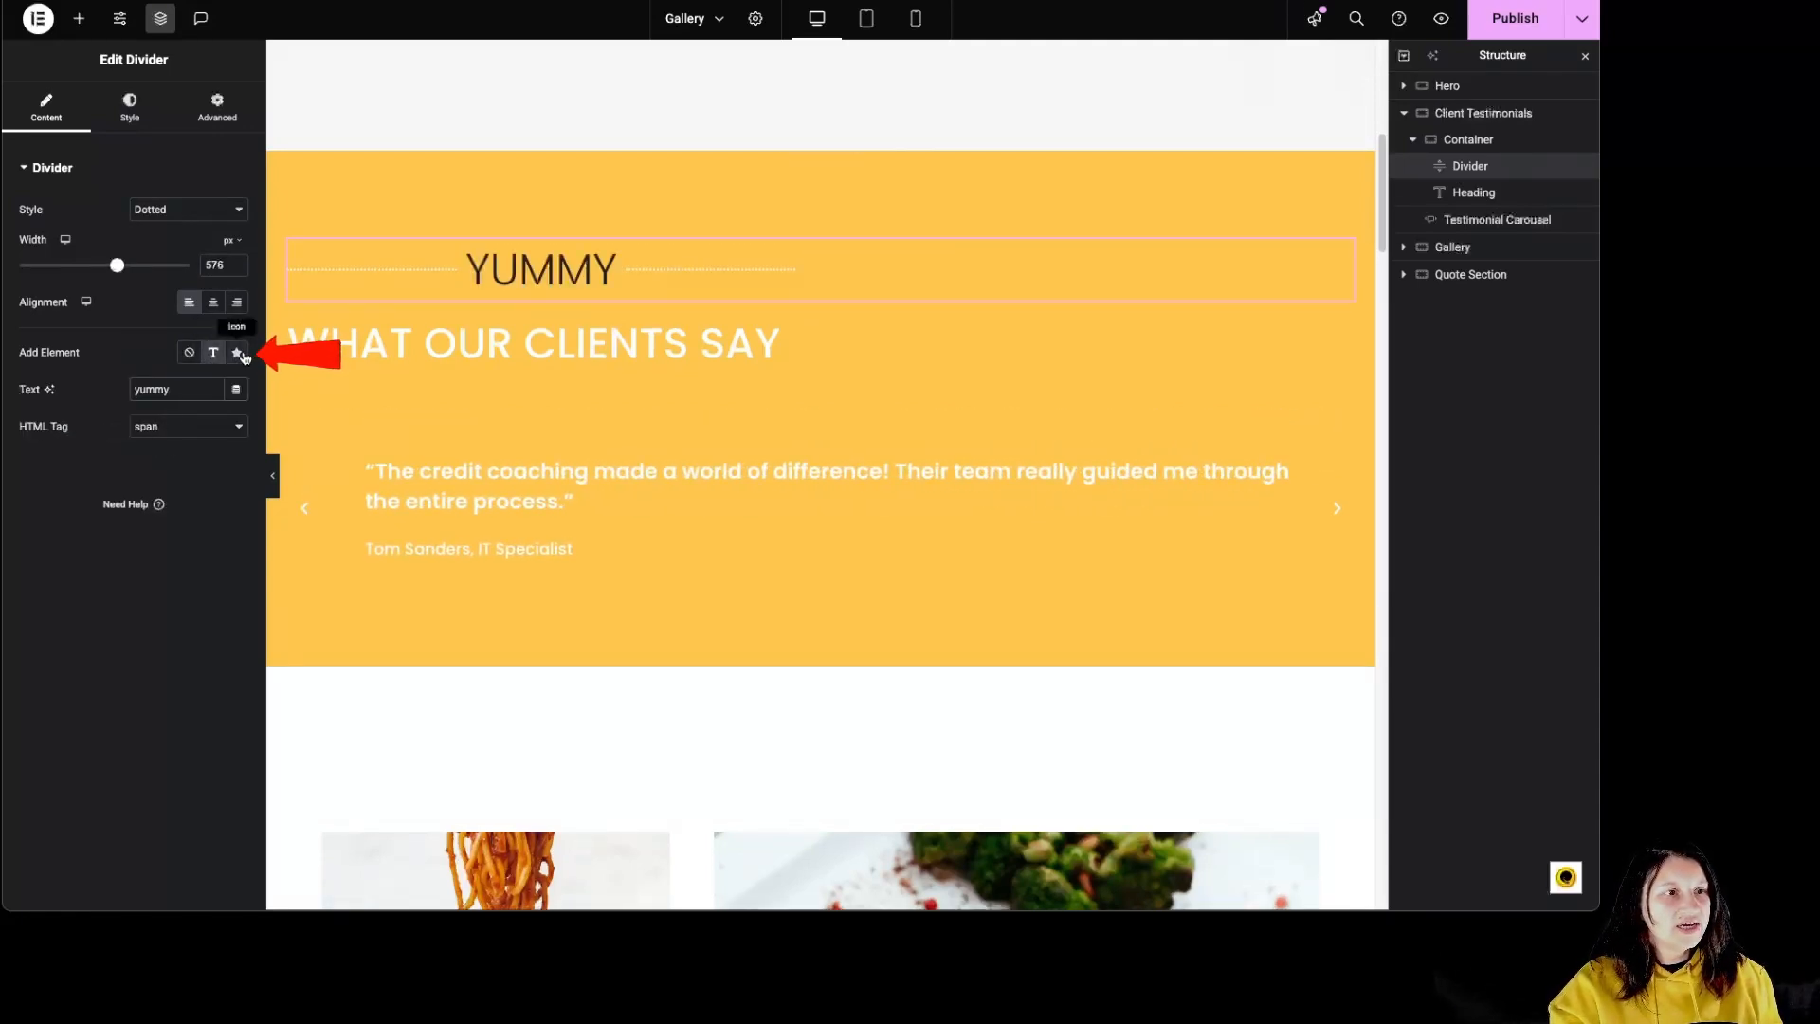
pyautogui.click(239, 355)
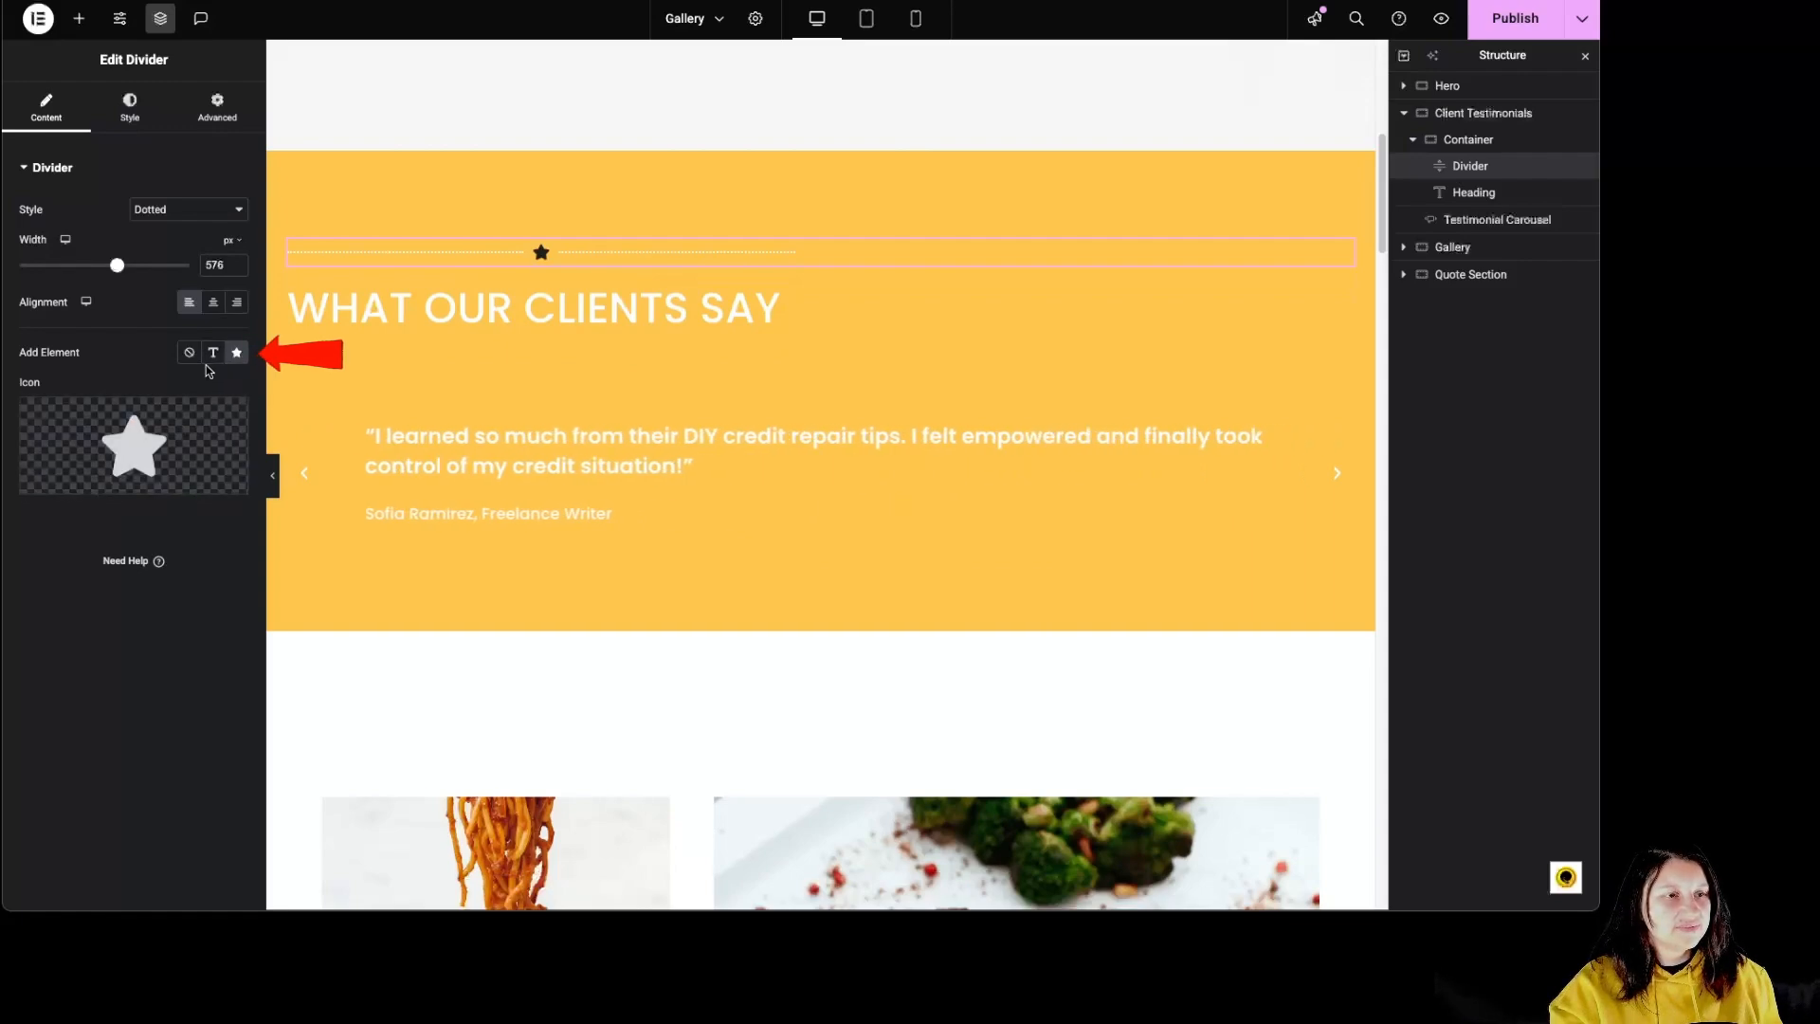
pyautogui.click(159, 444)
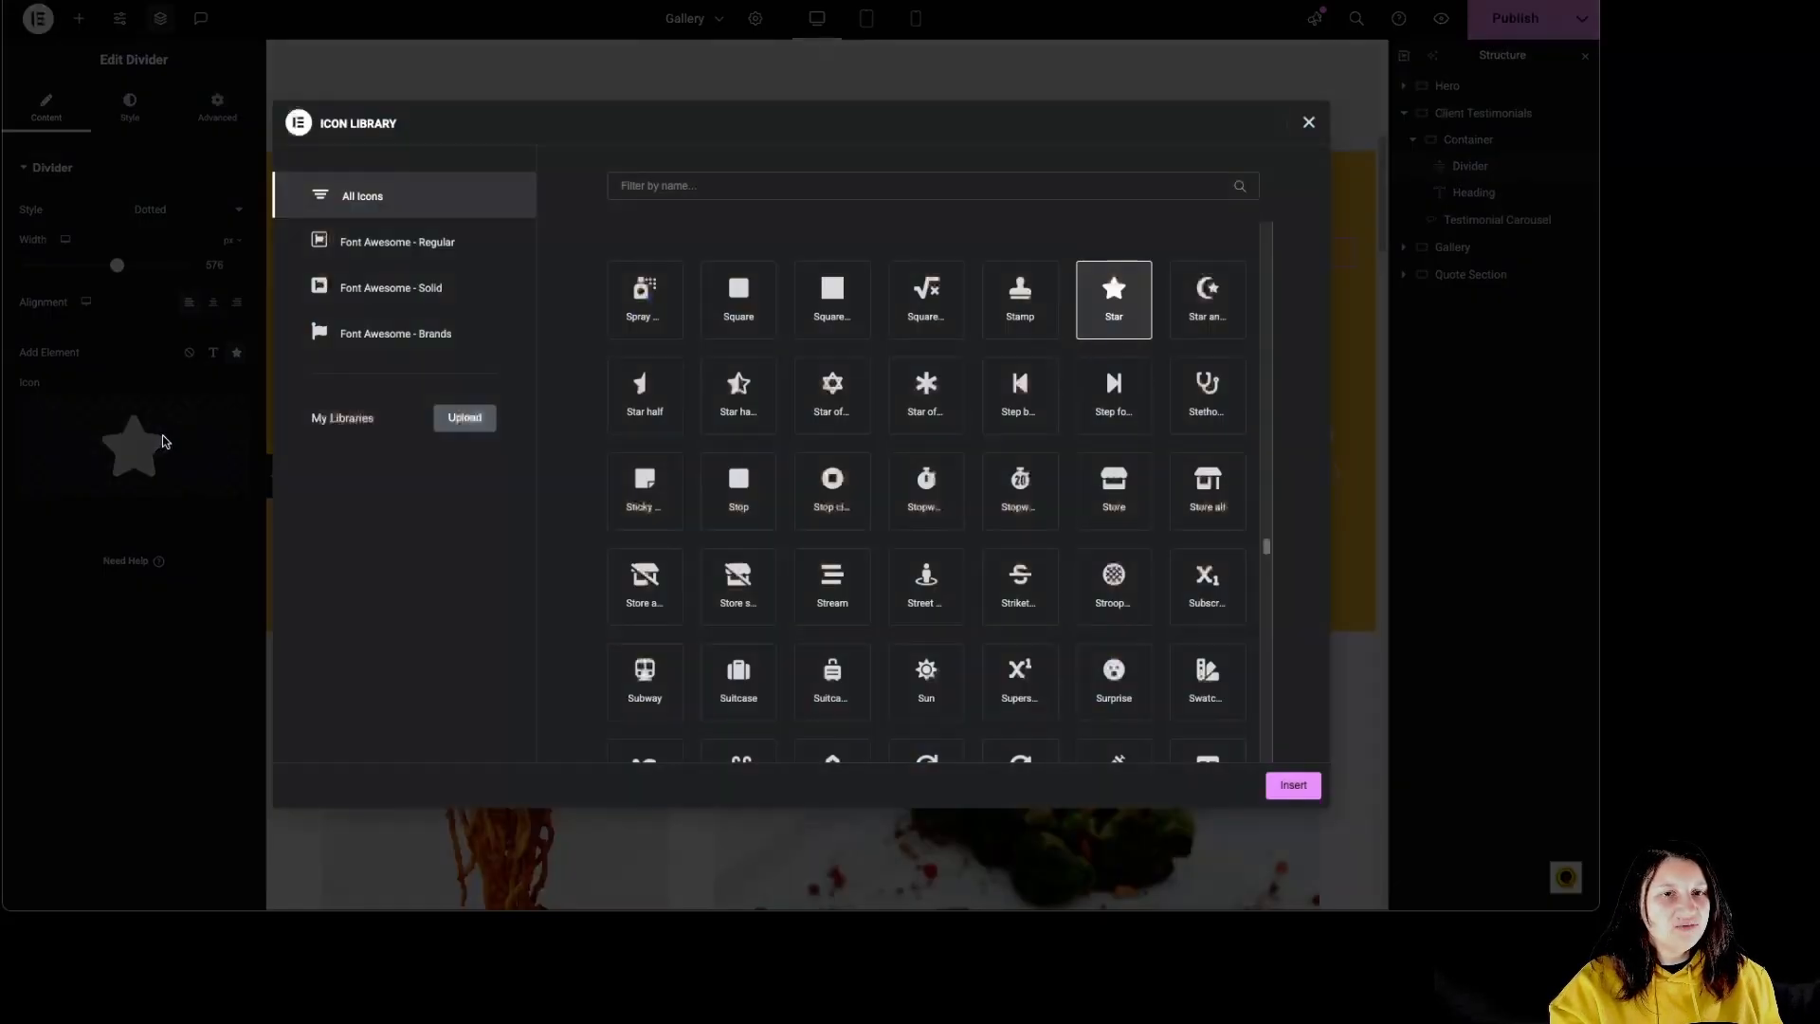
pyautogui.click(643, 183)
pyautogui.write('pizz')
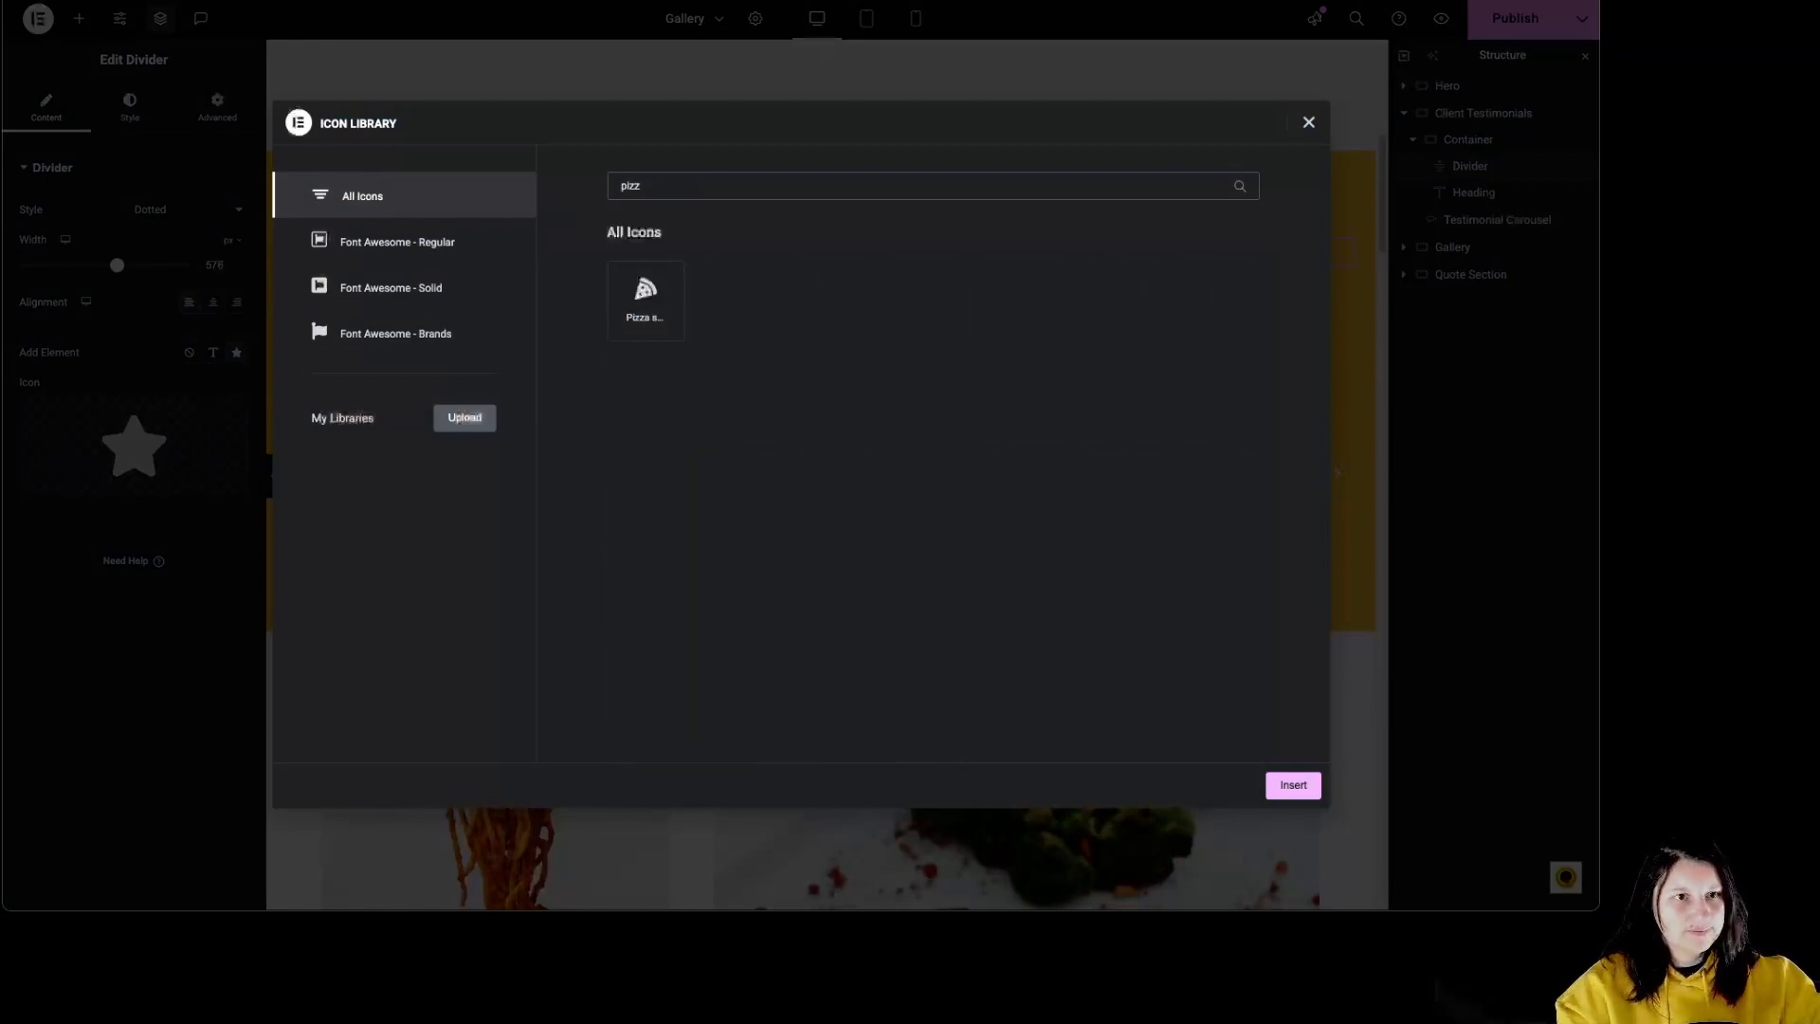
pyautogui.click(645, 299)
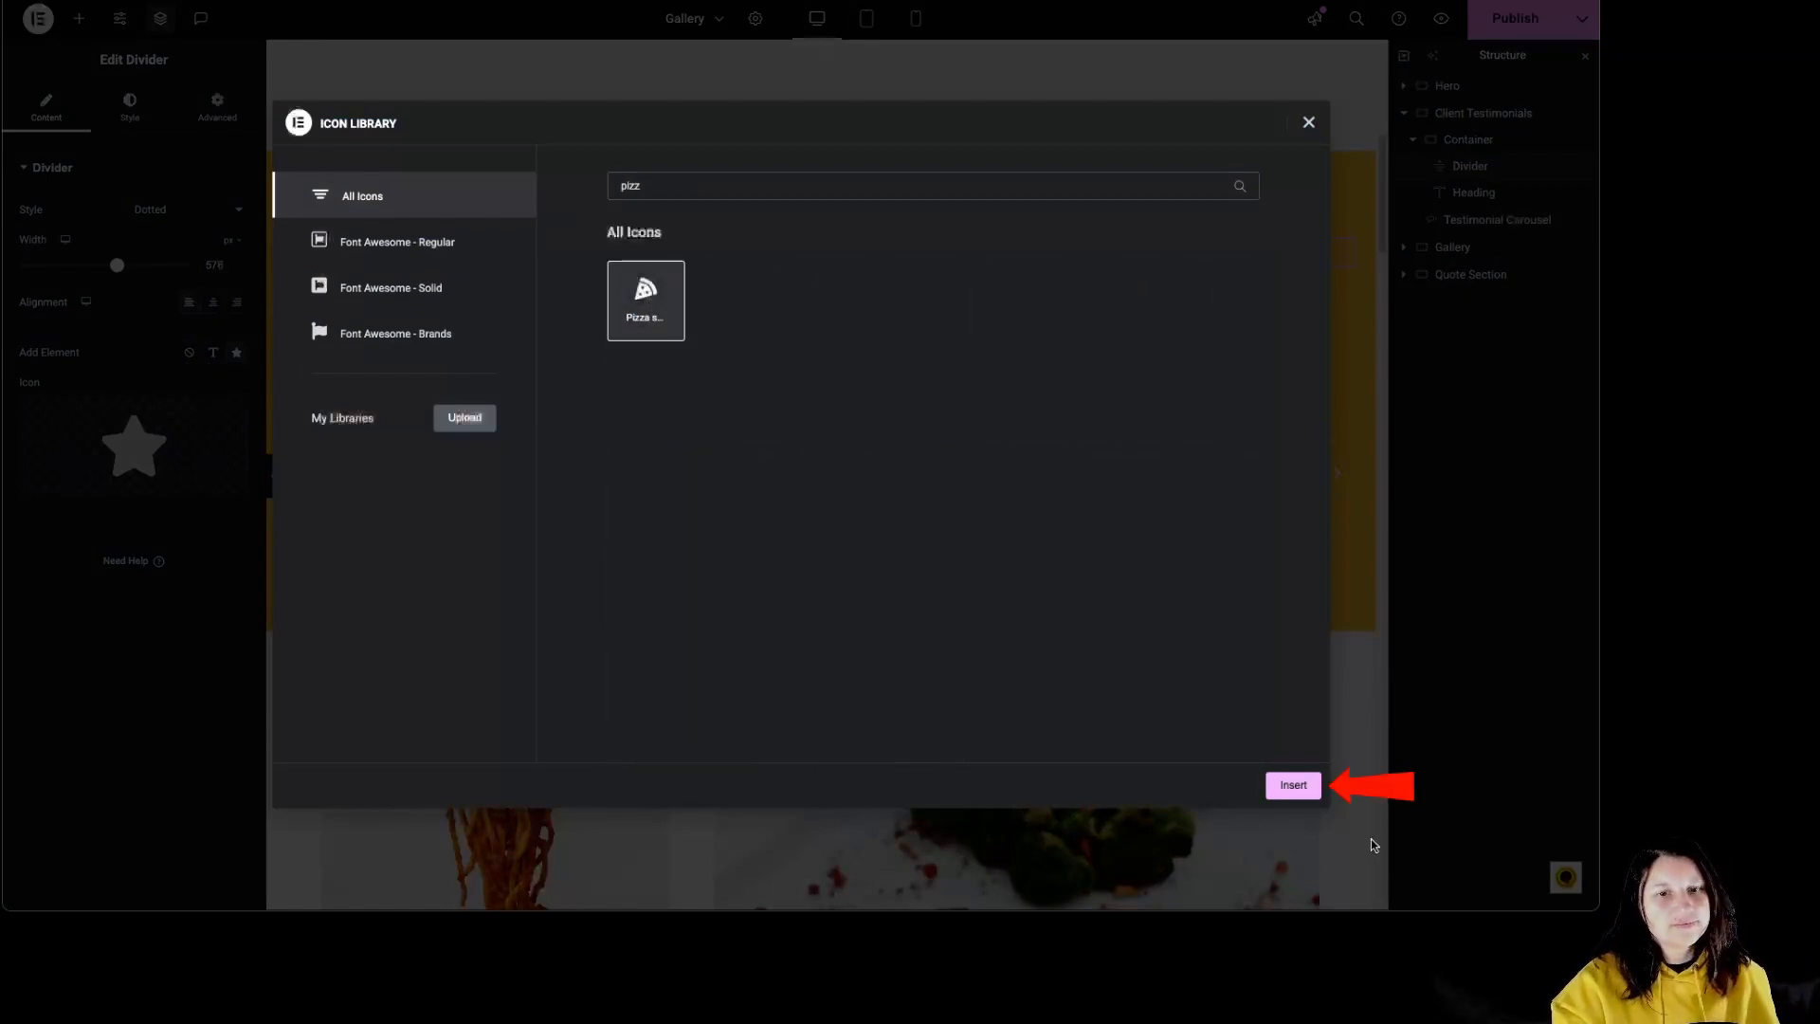
pyautogui.click(1293, 785)
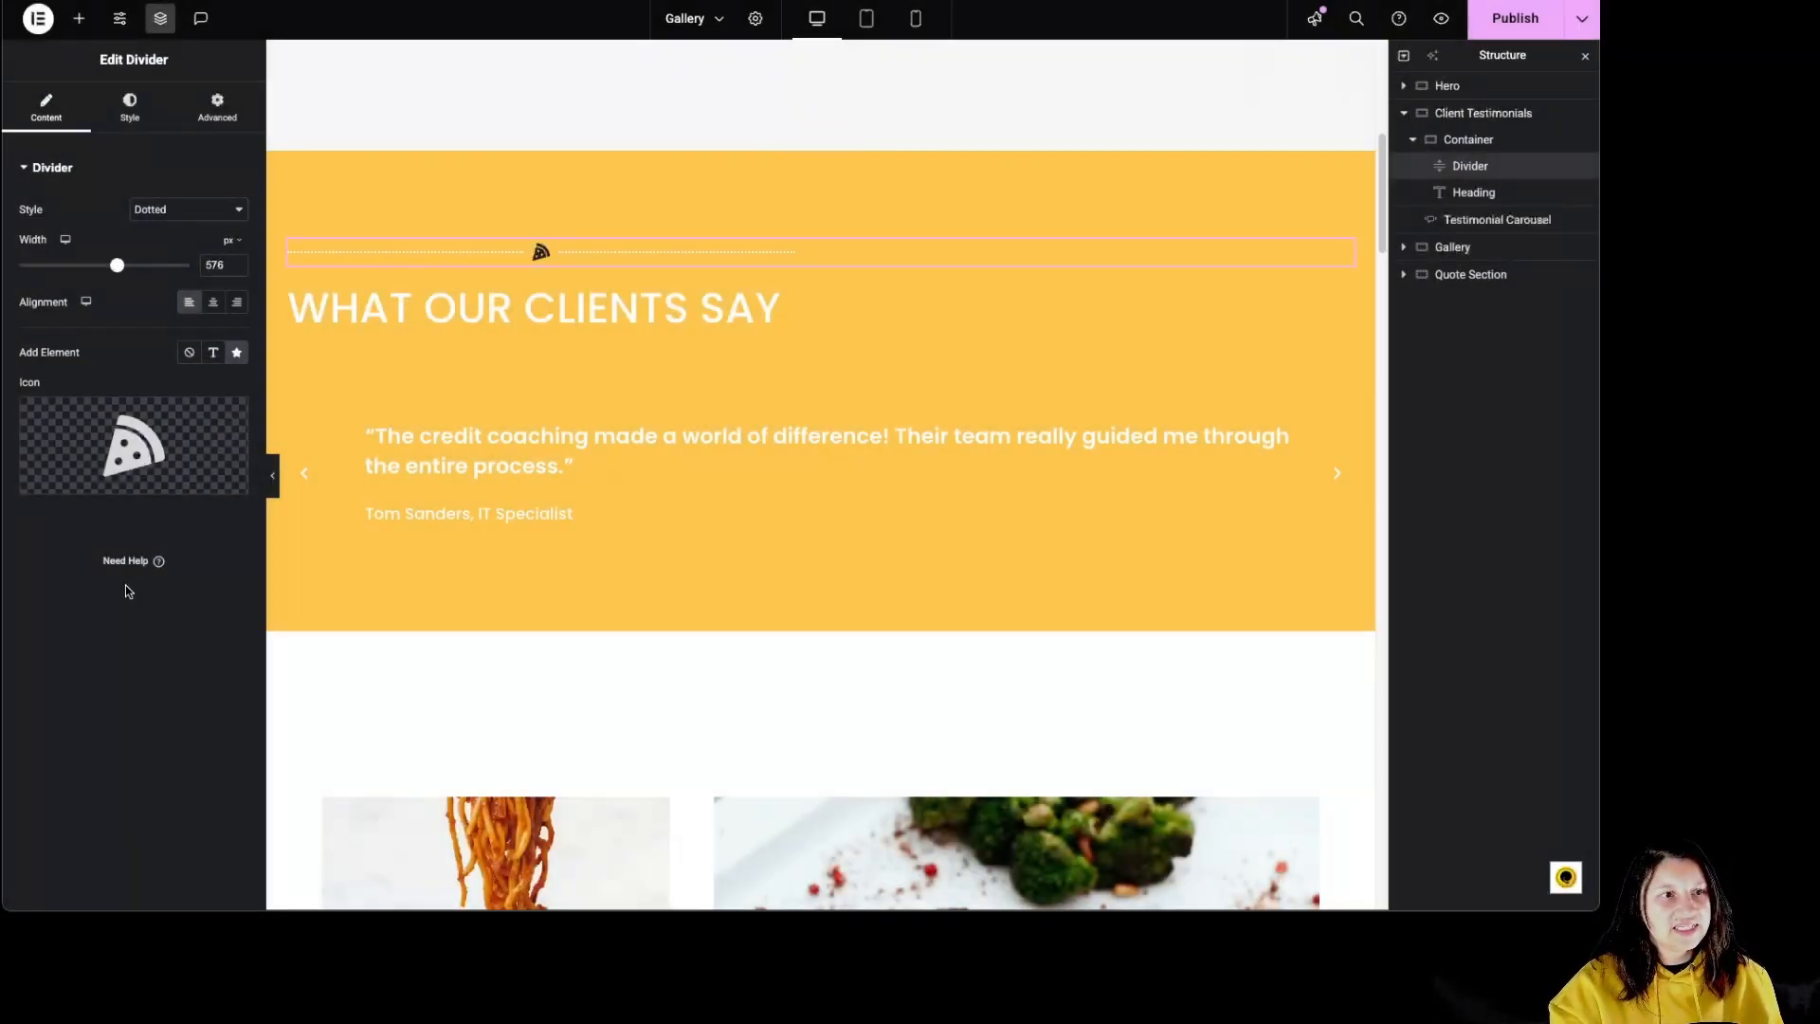
# Step: Style the divider line in bright green with a weight of 4.4 px and a gap of 9 px
pyautogui.click(135, 112)
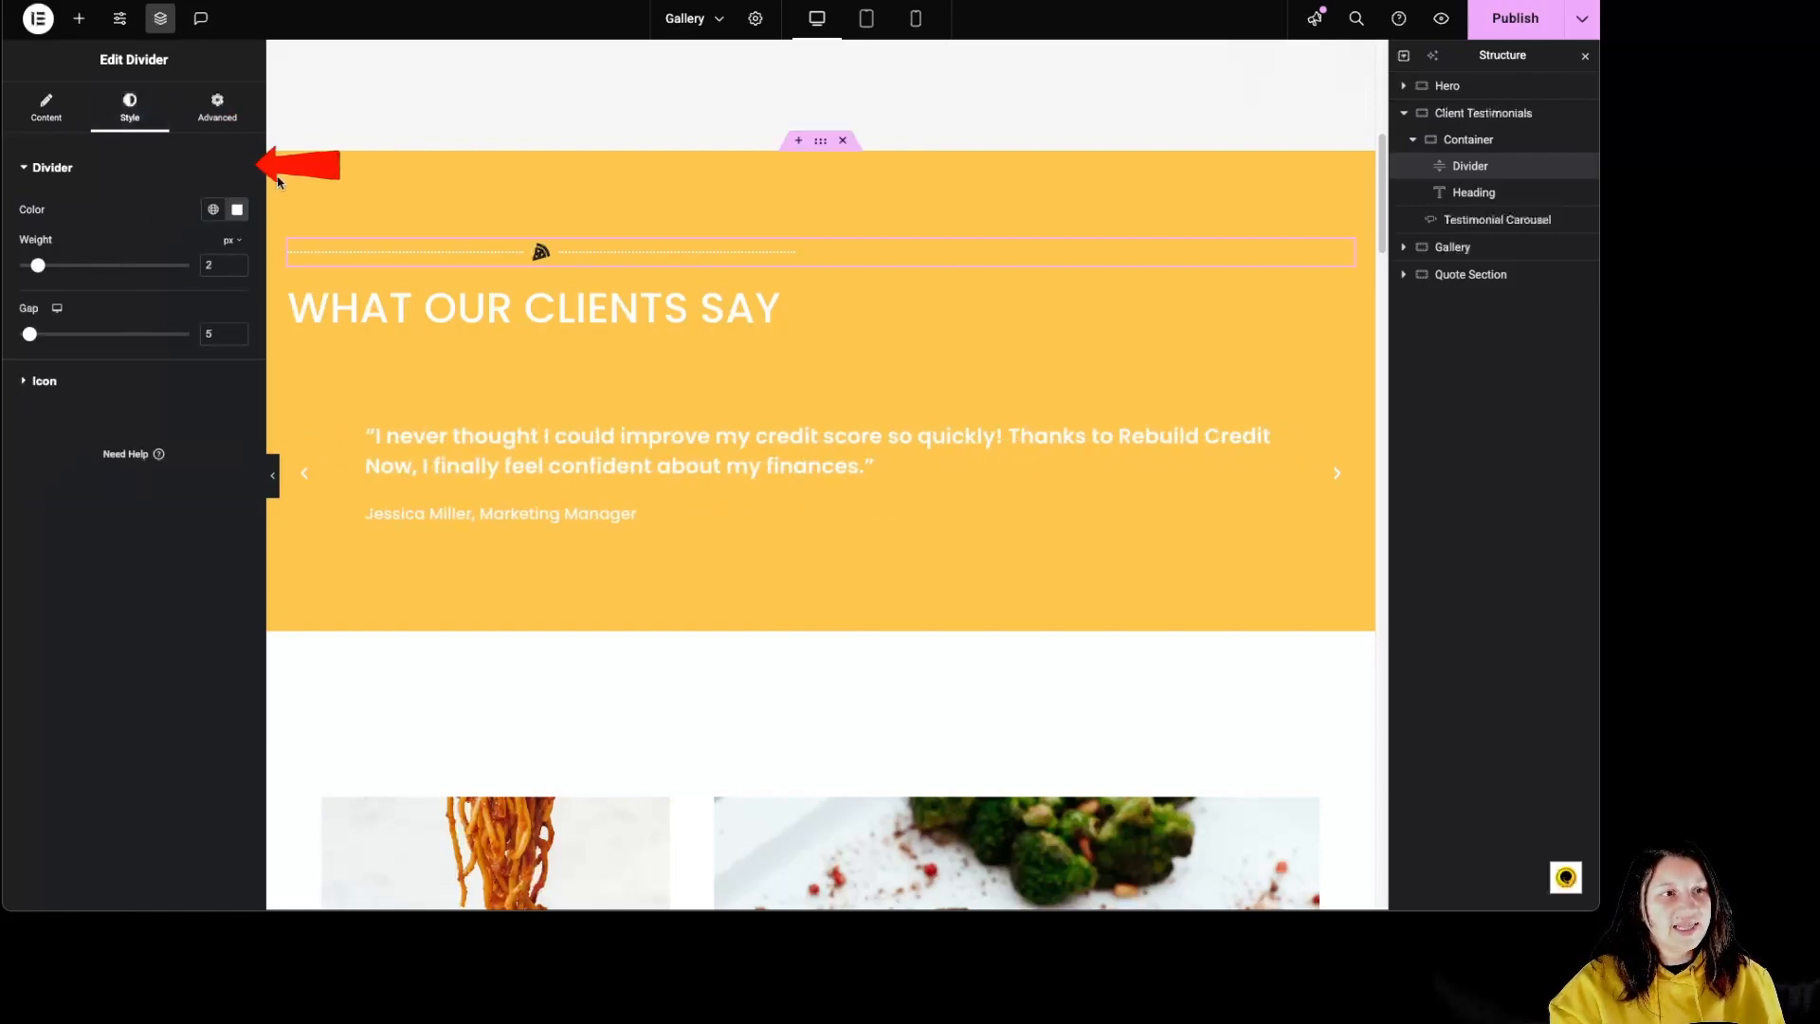
pyautogui.click(237, 211)
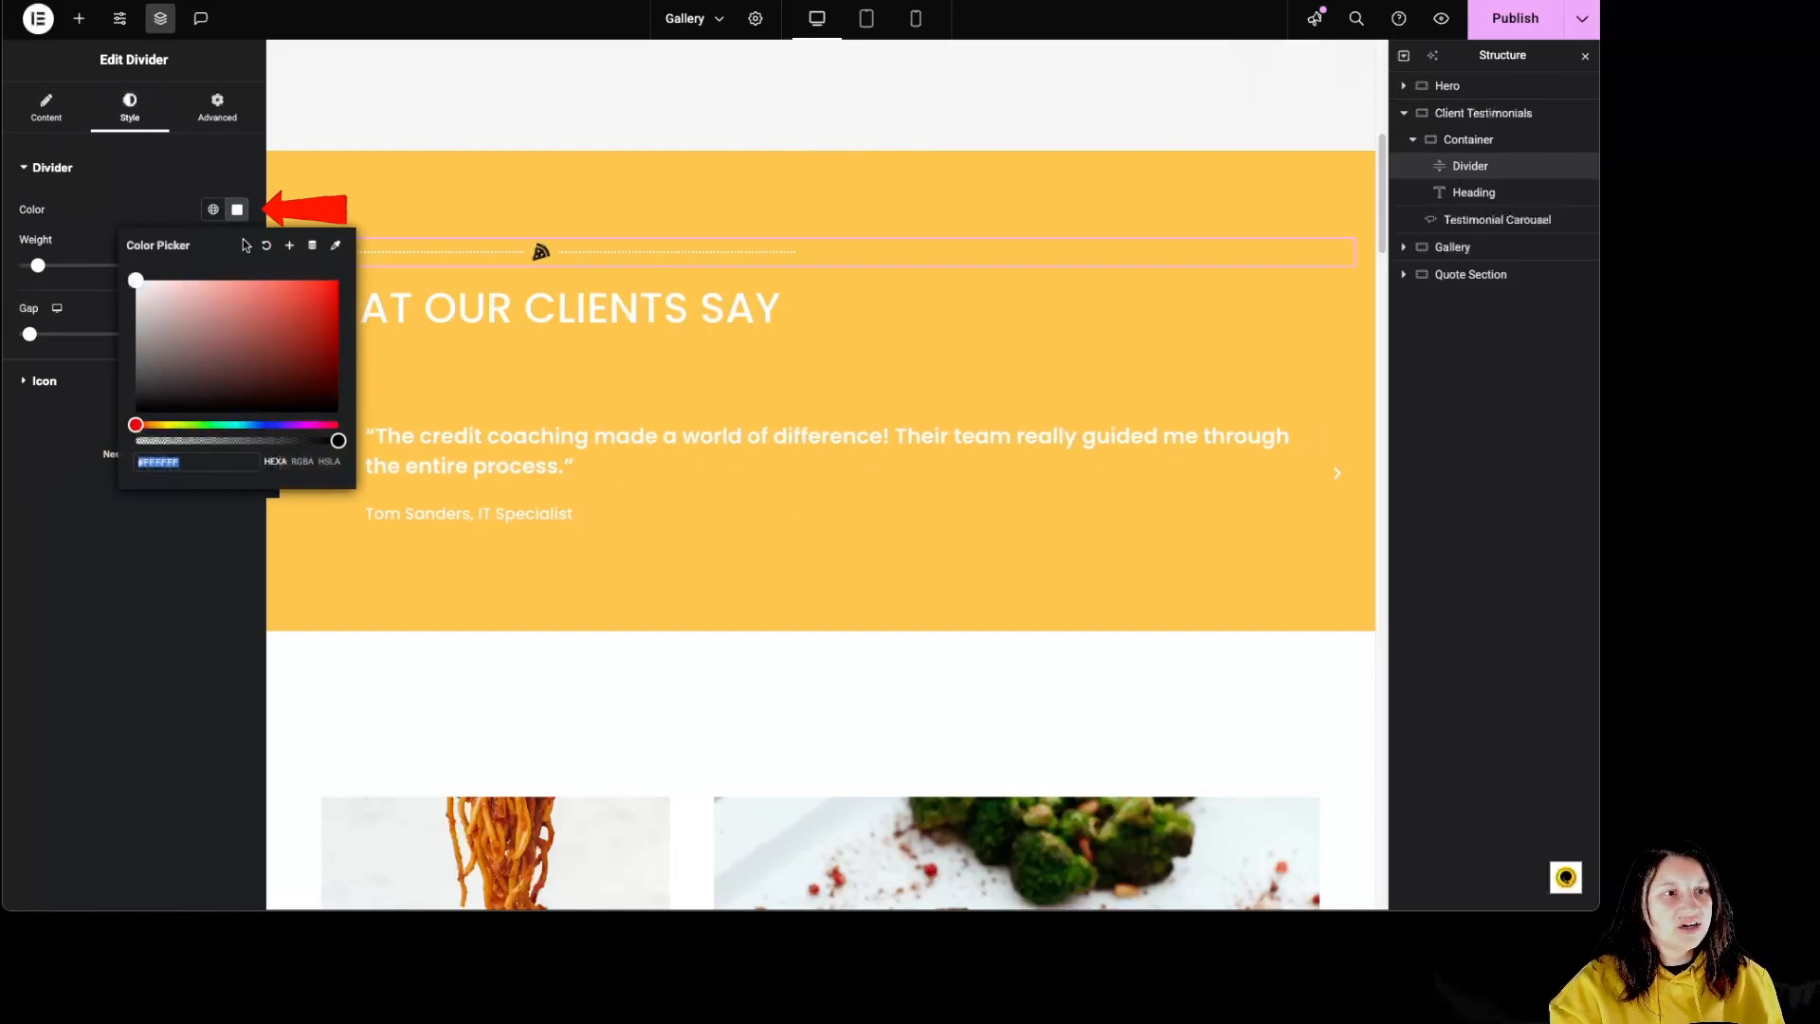
pyautogui.click(201, 426)
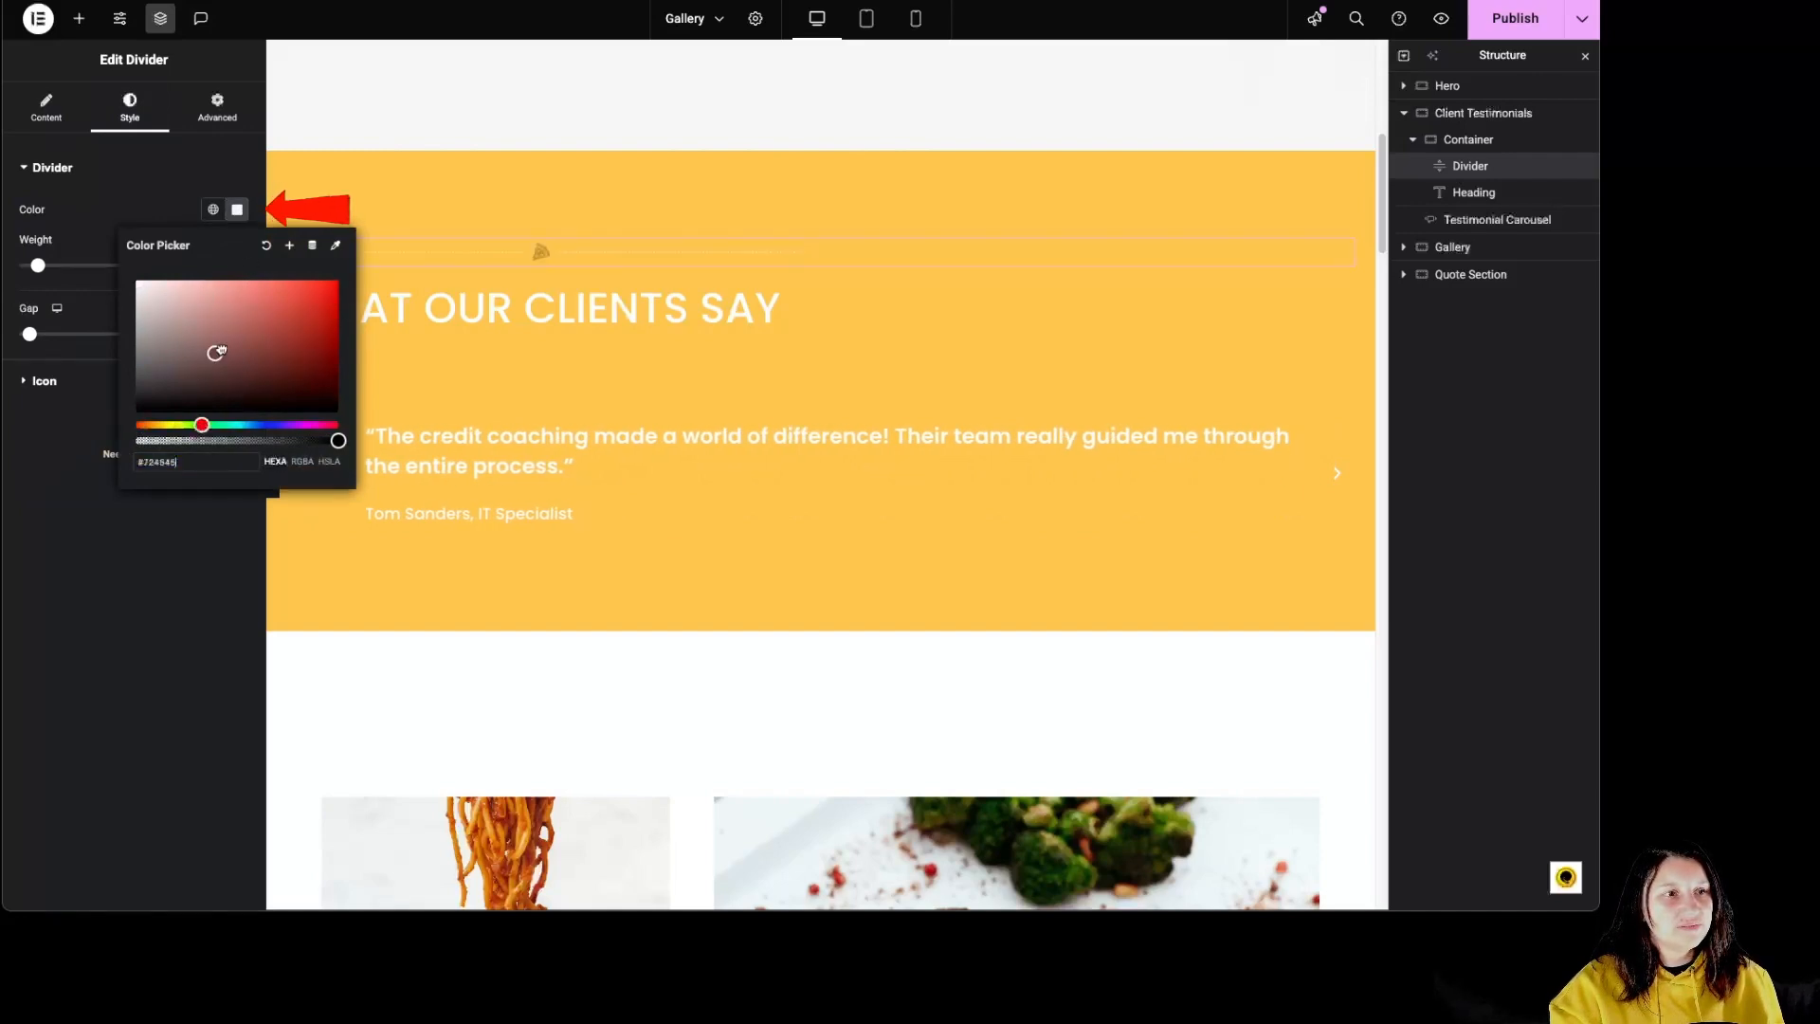
pyautogui.click(296, 312)
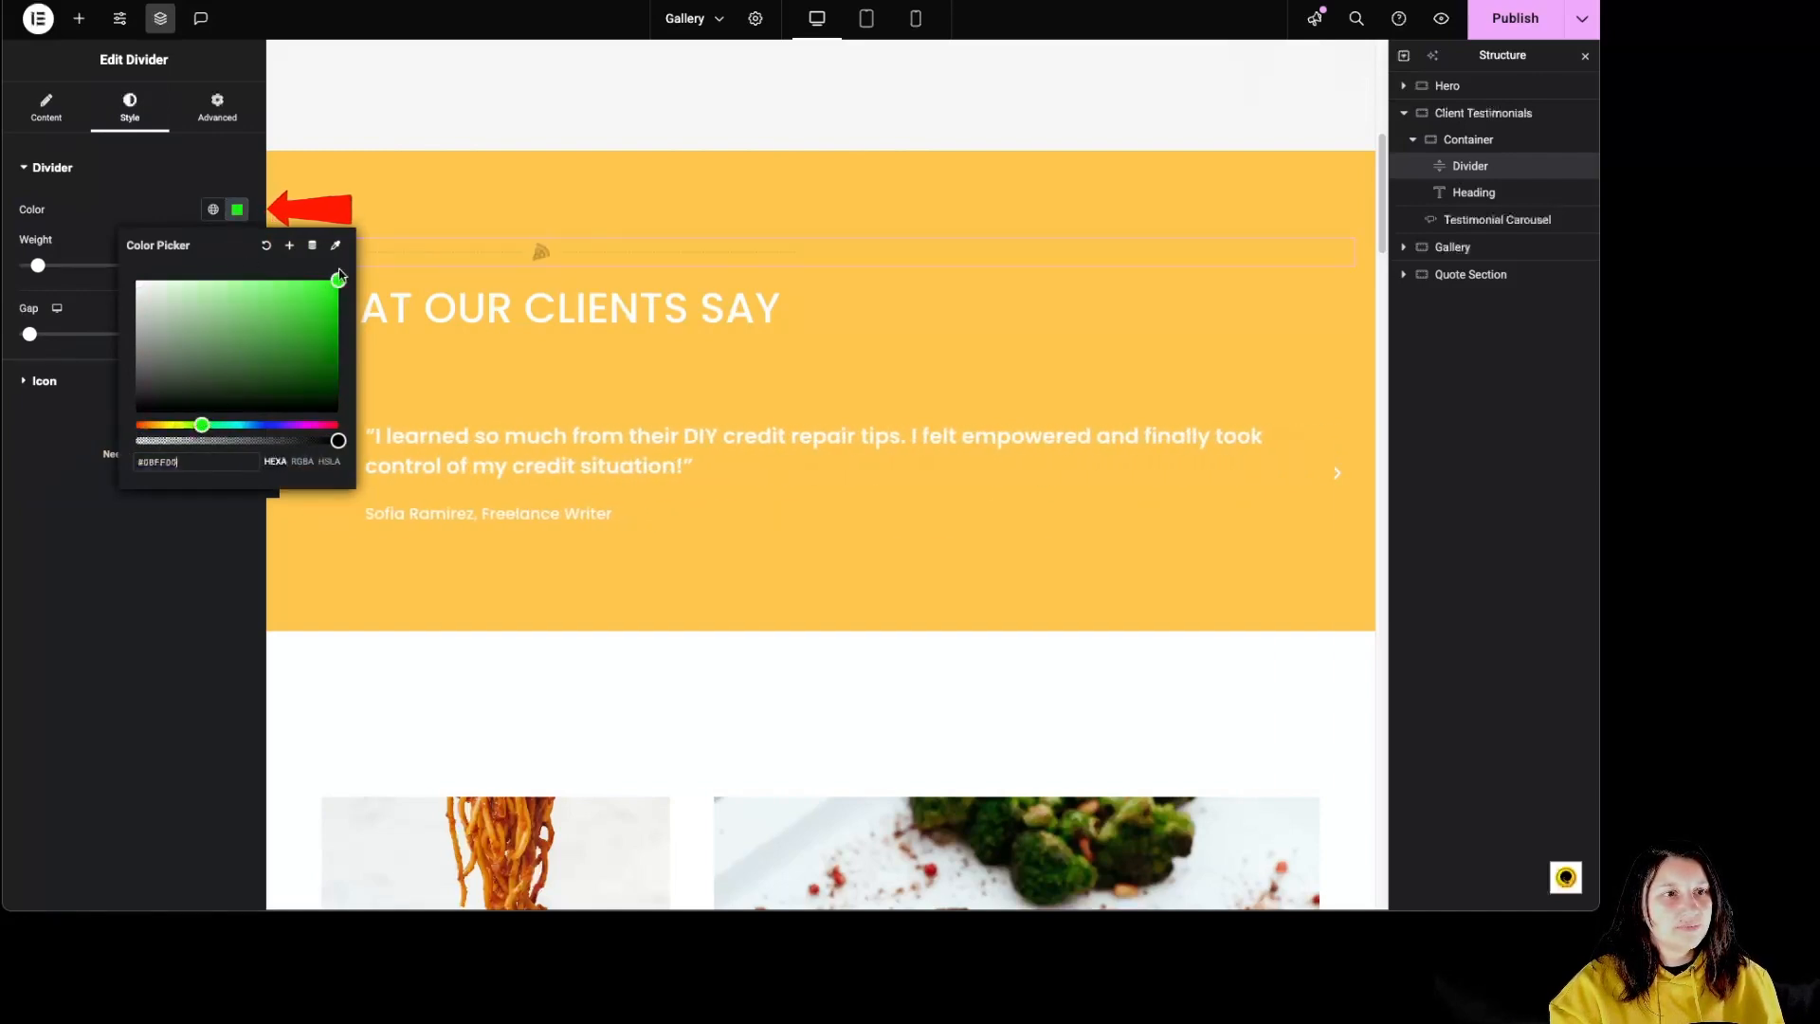
pyautogui.click(49, 270)
pyautogui.moveTo(49, 270); pyautogui.dragTo(91, 268)
pyautogui.moveTo(31, 337)
pyautogui.mouseDown()
pyautogui.moveTo(98, 336)
pyautogui.moveTo(38, 336)
pyautogui.moveTo(48, 357)
pyautogui.mouseUp()
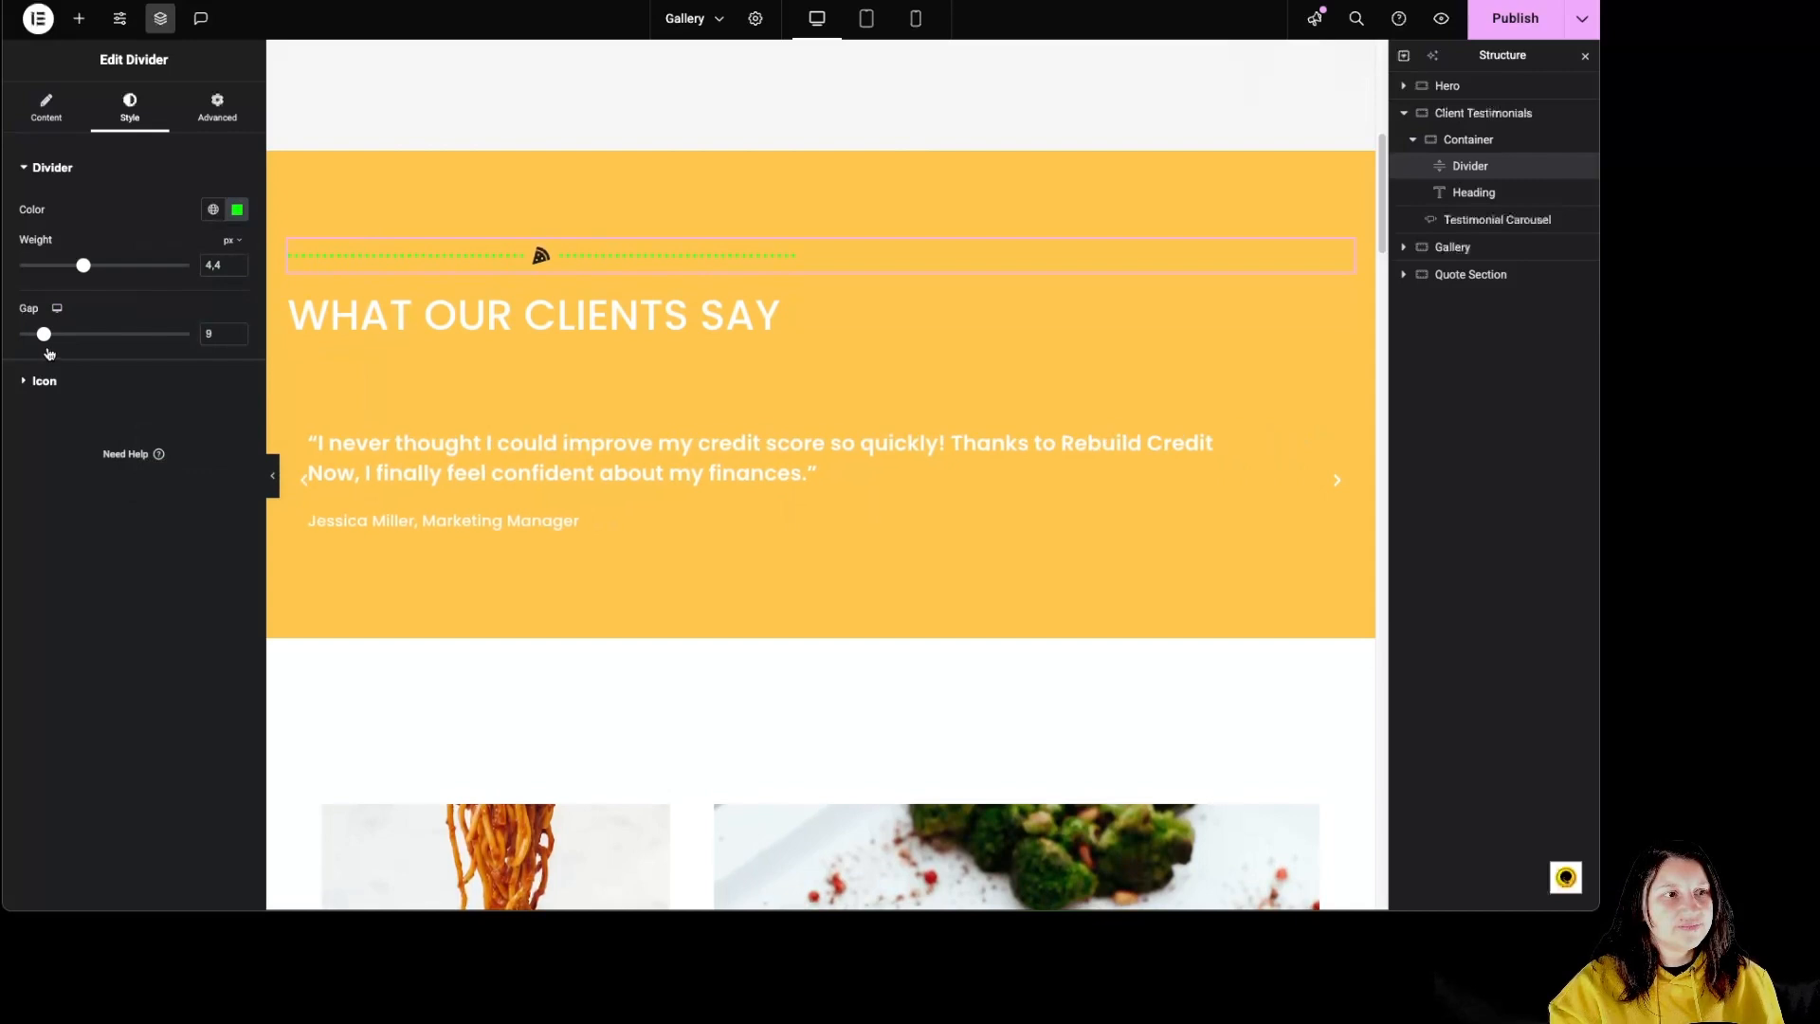
# Step: Try the Stacked and Framed views on the divider's pizza icon and return it to the Default view
pyautogui.click(44, 381)
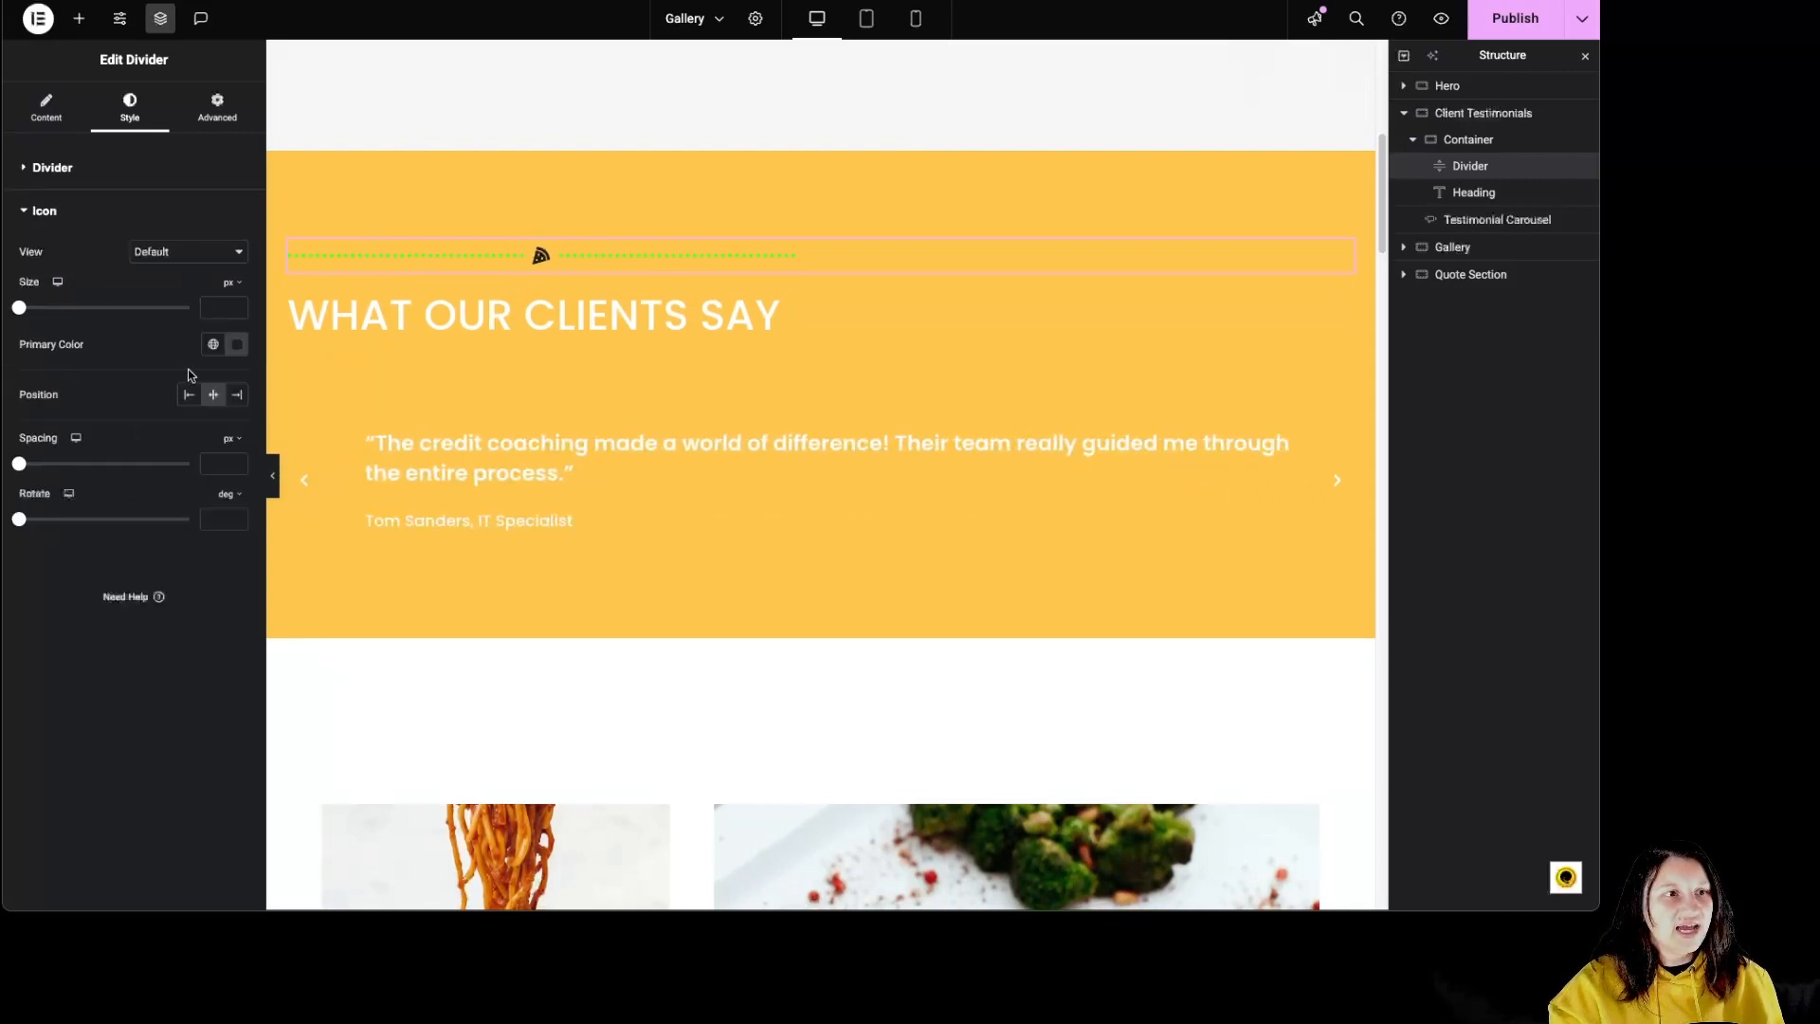
pyautogui.click(174, 252)
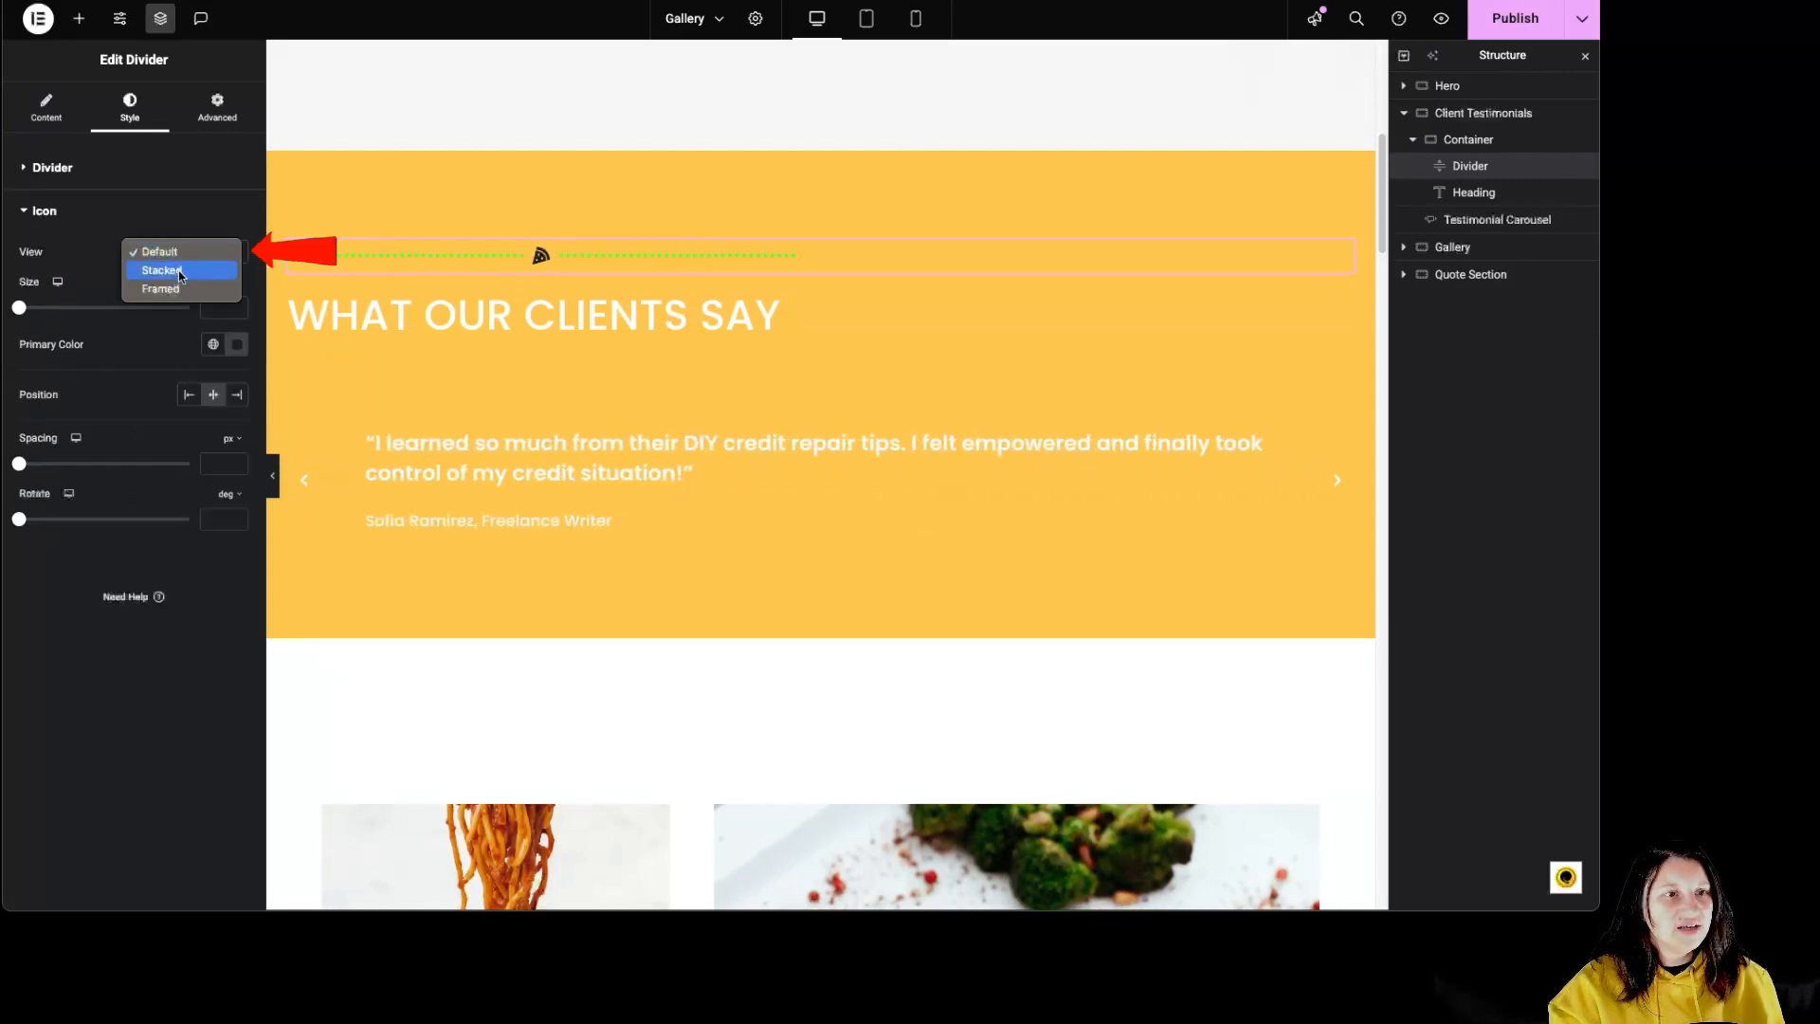
pyautogui.click(180, 272)
pyautogui.click(178, 254)
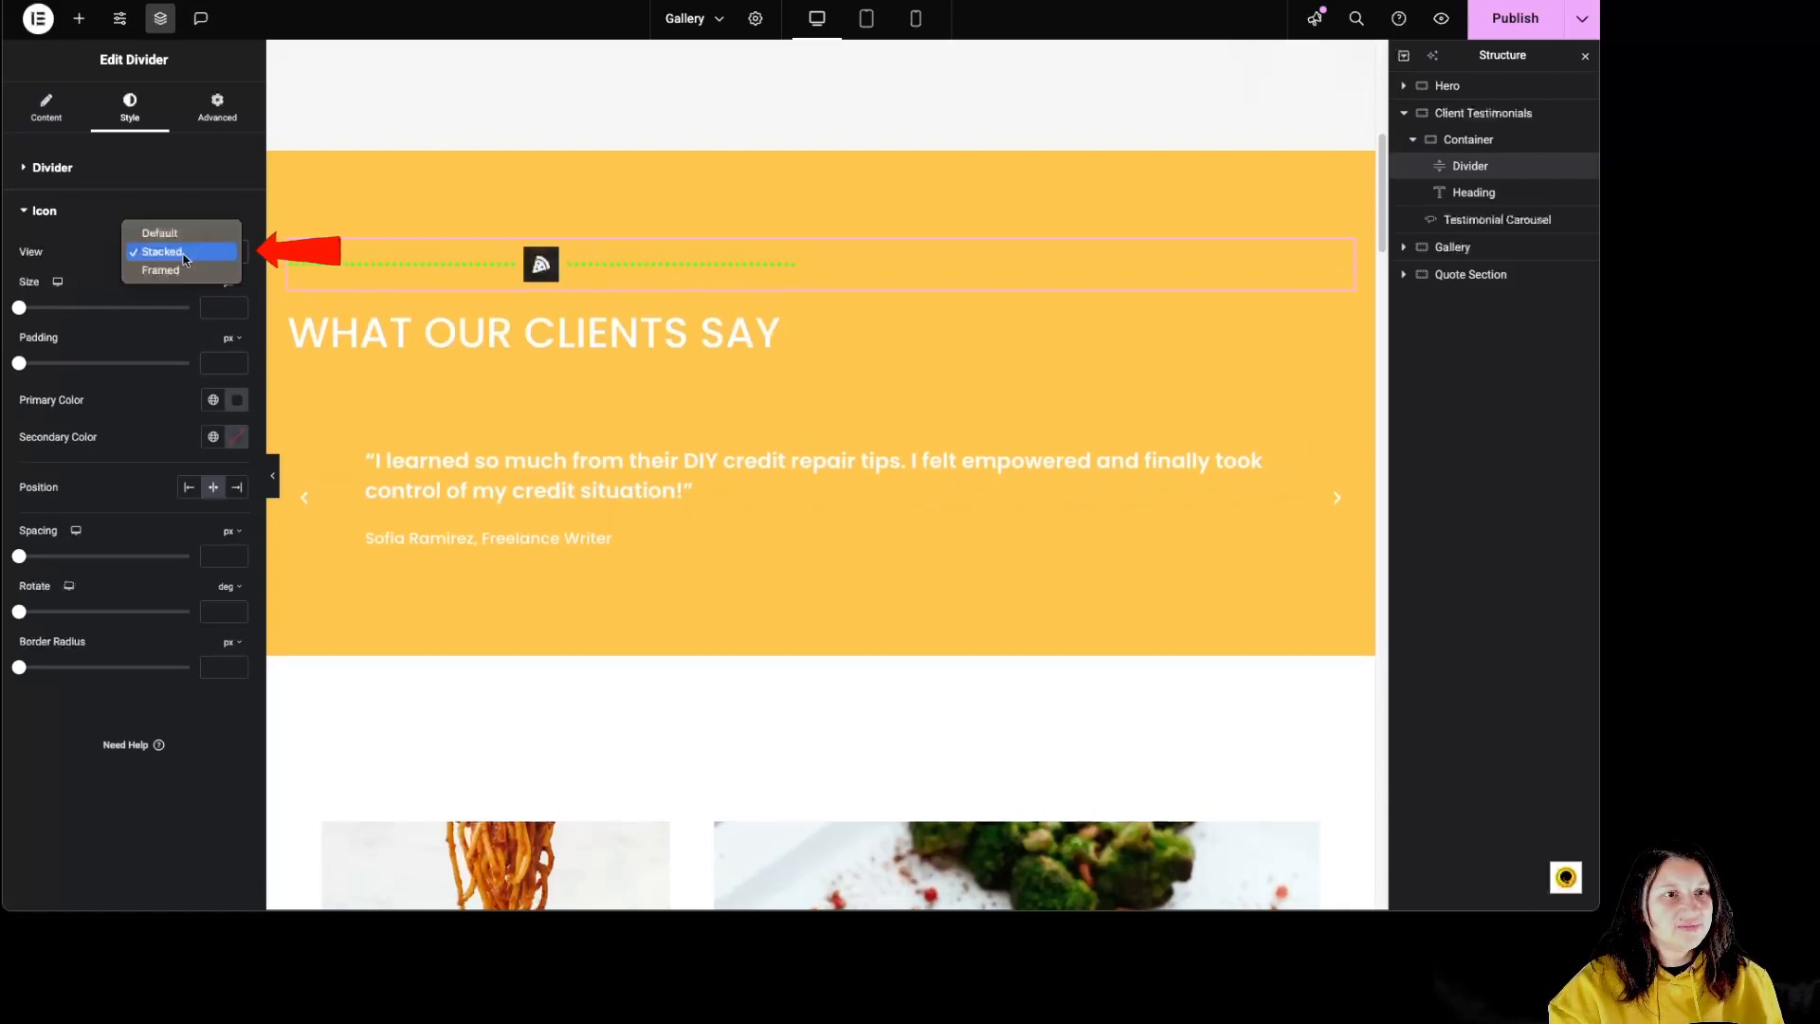
pyautogui.click(176, 274)
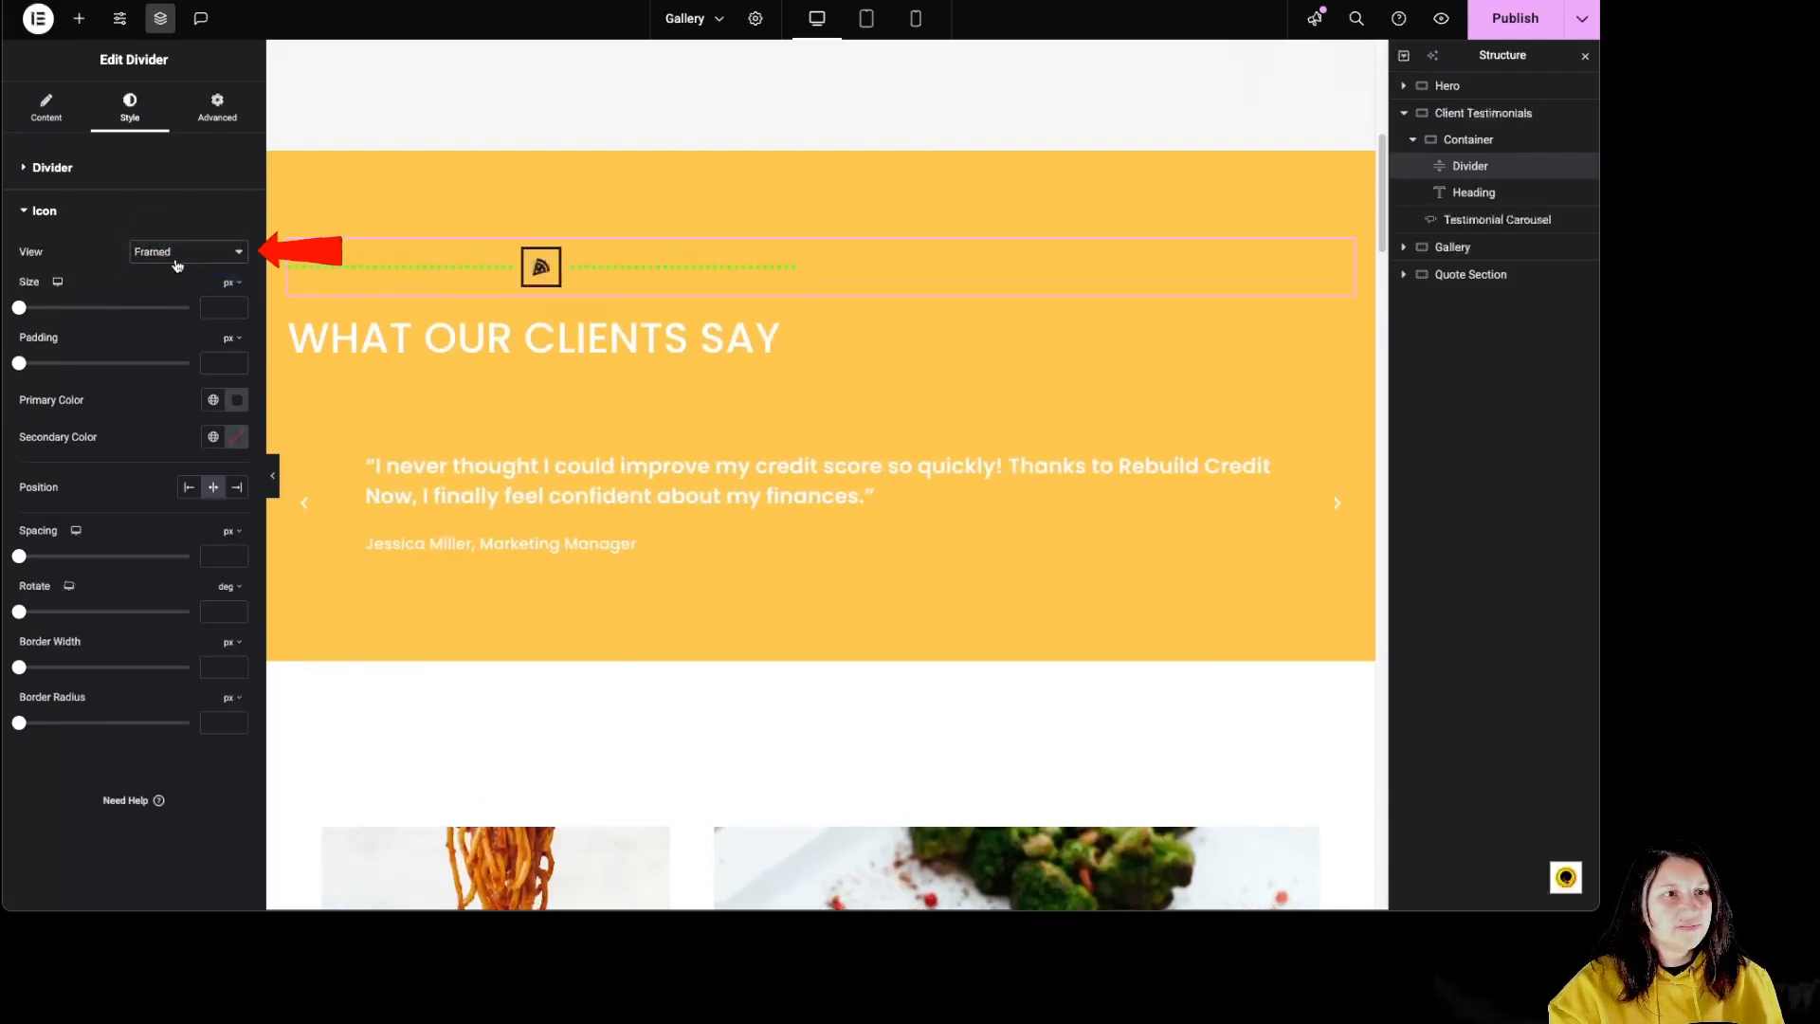
pyautogui.click(177, 254)
pyautogui.click(175, 213)
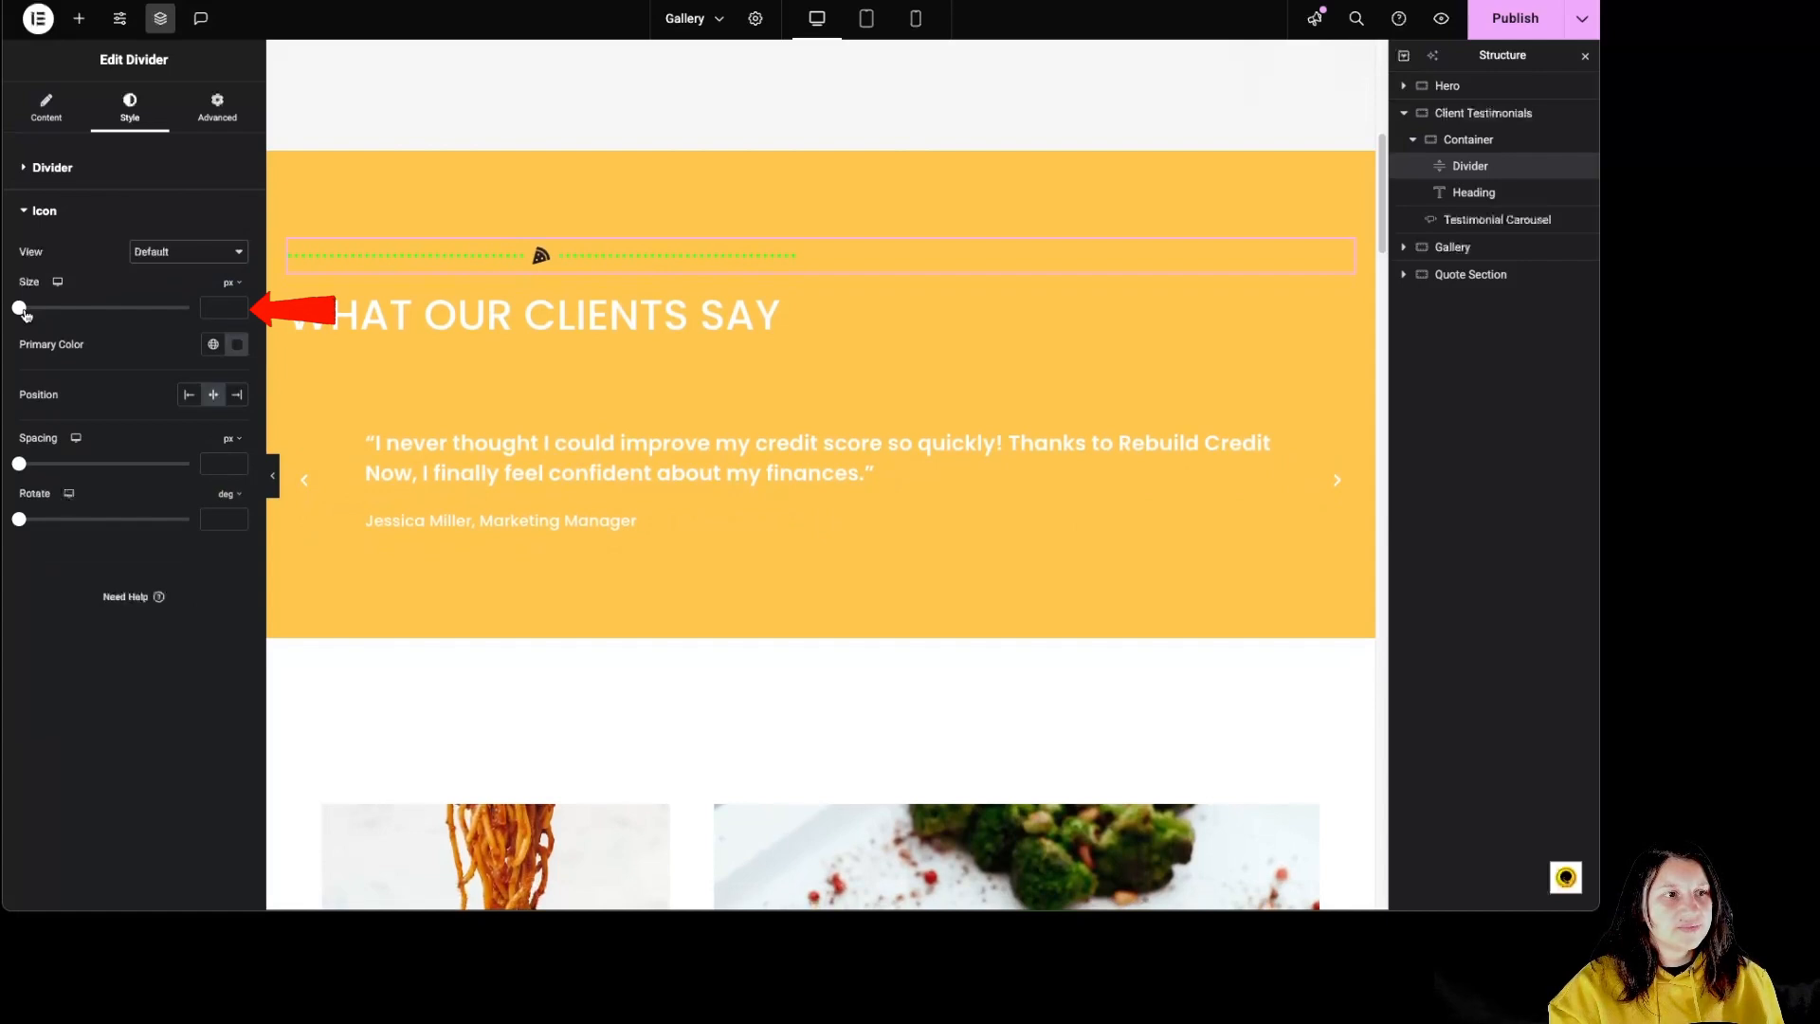
# Step: Set the pizza icon's size to 53 px and its primary color to light pink #FFA0A0
pyautogui.moveTo(21, 309); pyautogui.dragTo(112, 309)
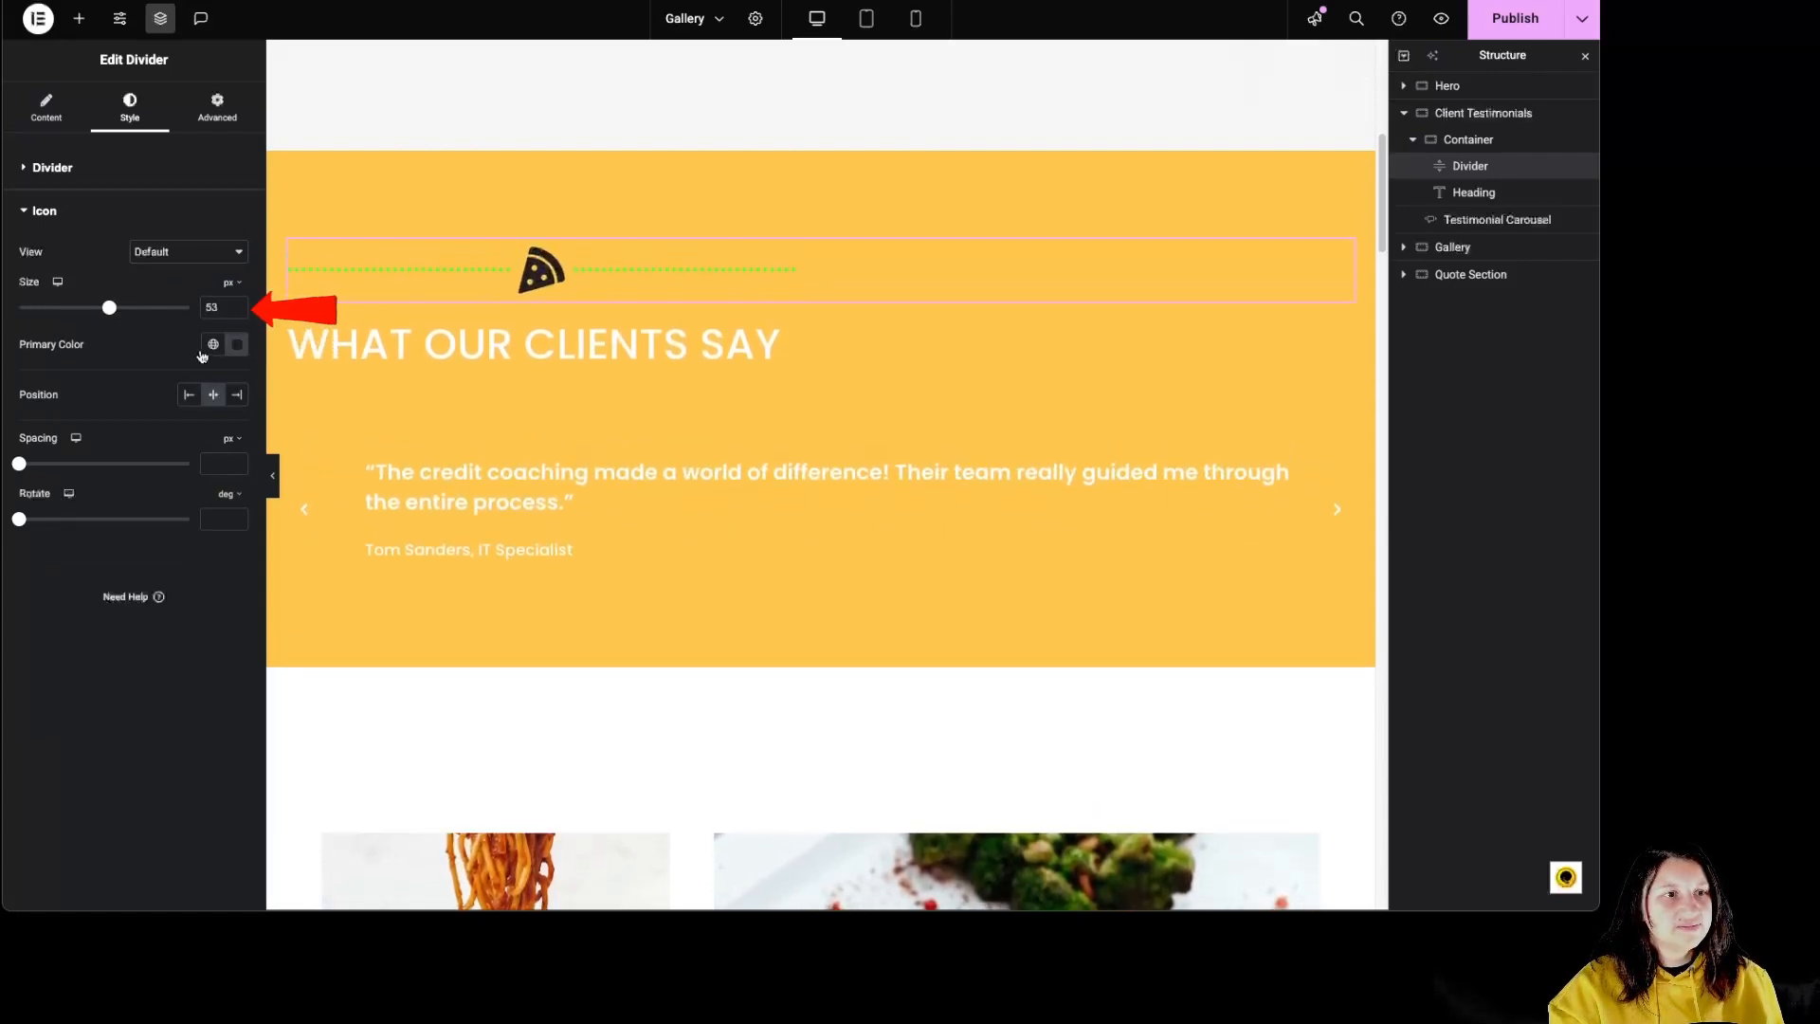
pyautogui.click(237, 344)
pyautogui.click(211, 412)
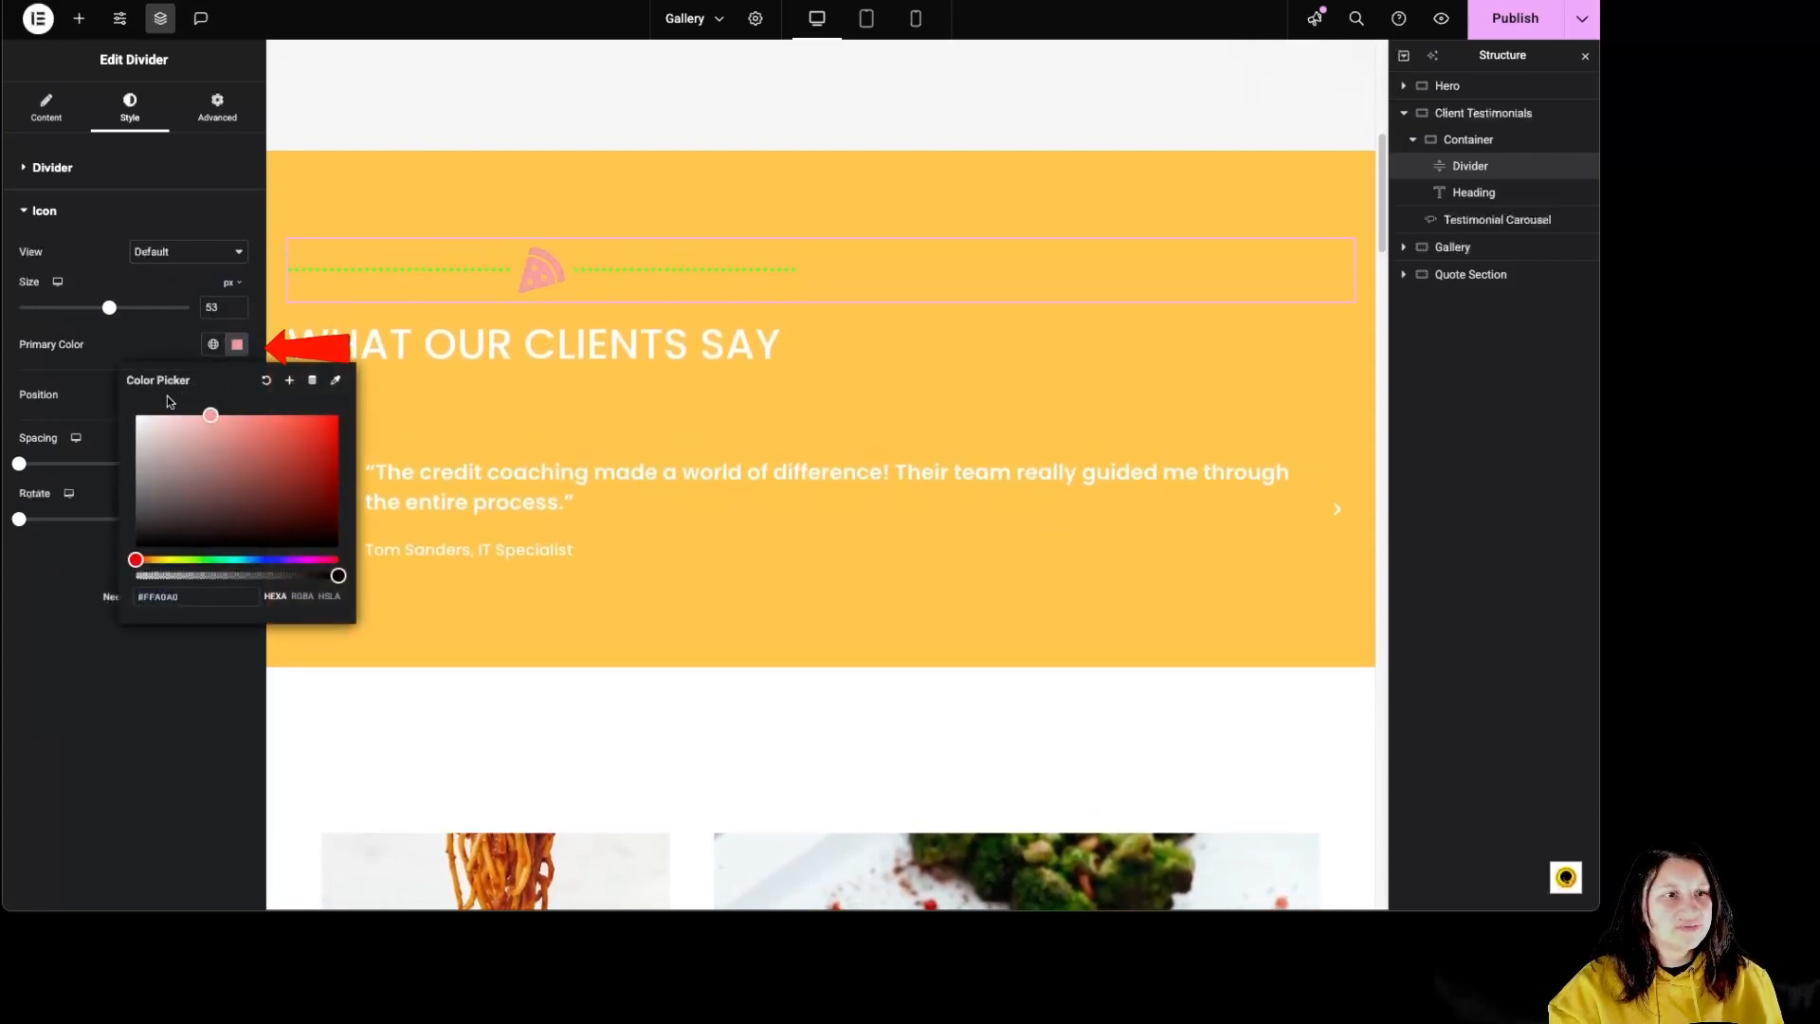
# Step: Center the pizza icon on the divider line with a spacing of 50 px and a rotation of 89 degrees
pyautogui.click(105, 417)
pyautogui.click(188, 394)
pyautogui.click(236, 394)
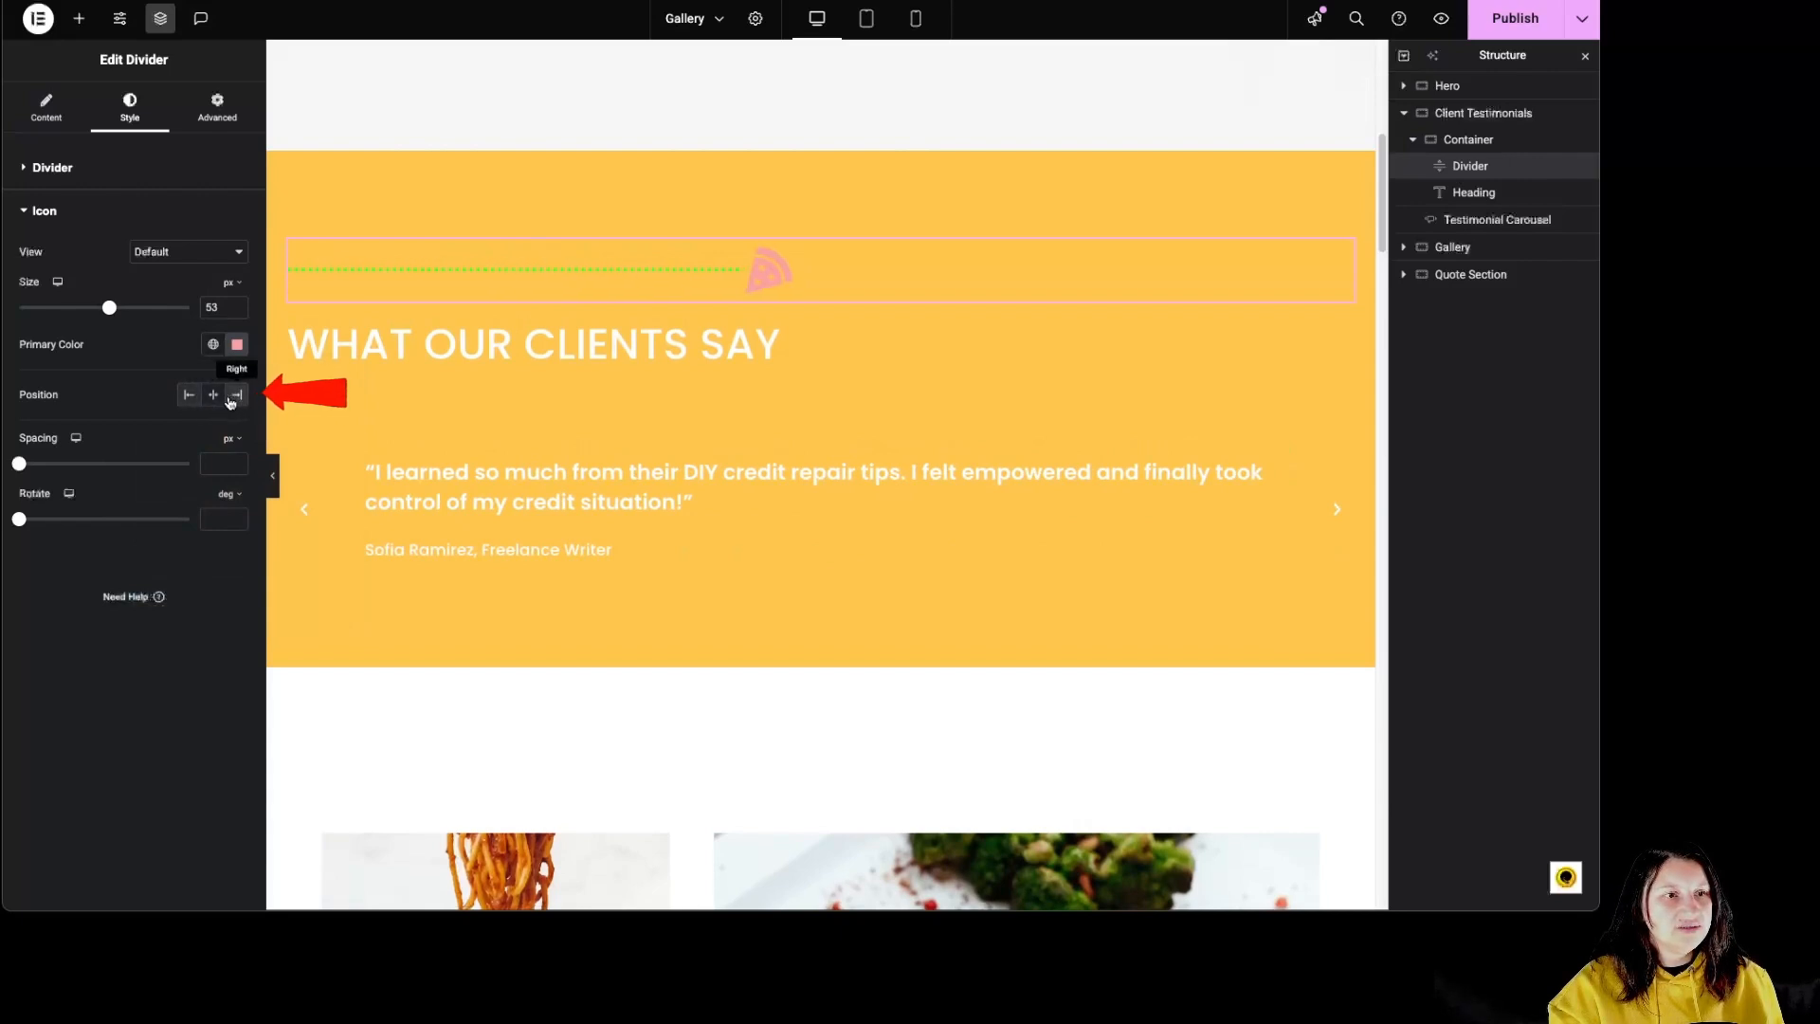
pyautogui.click(212, 394)
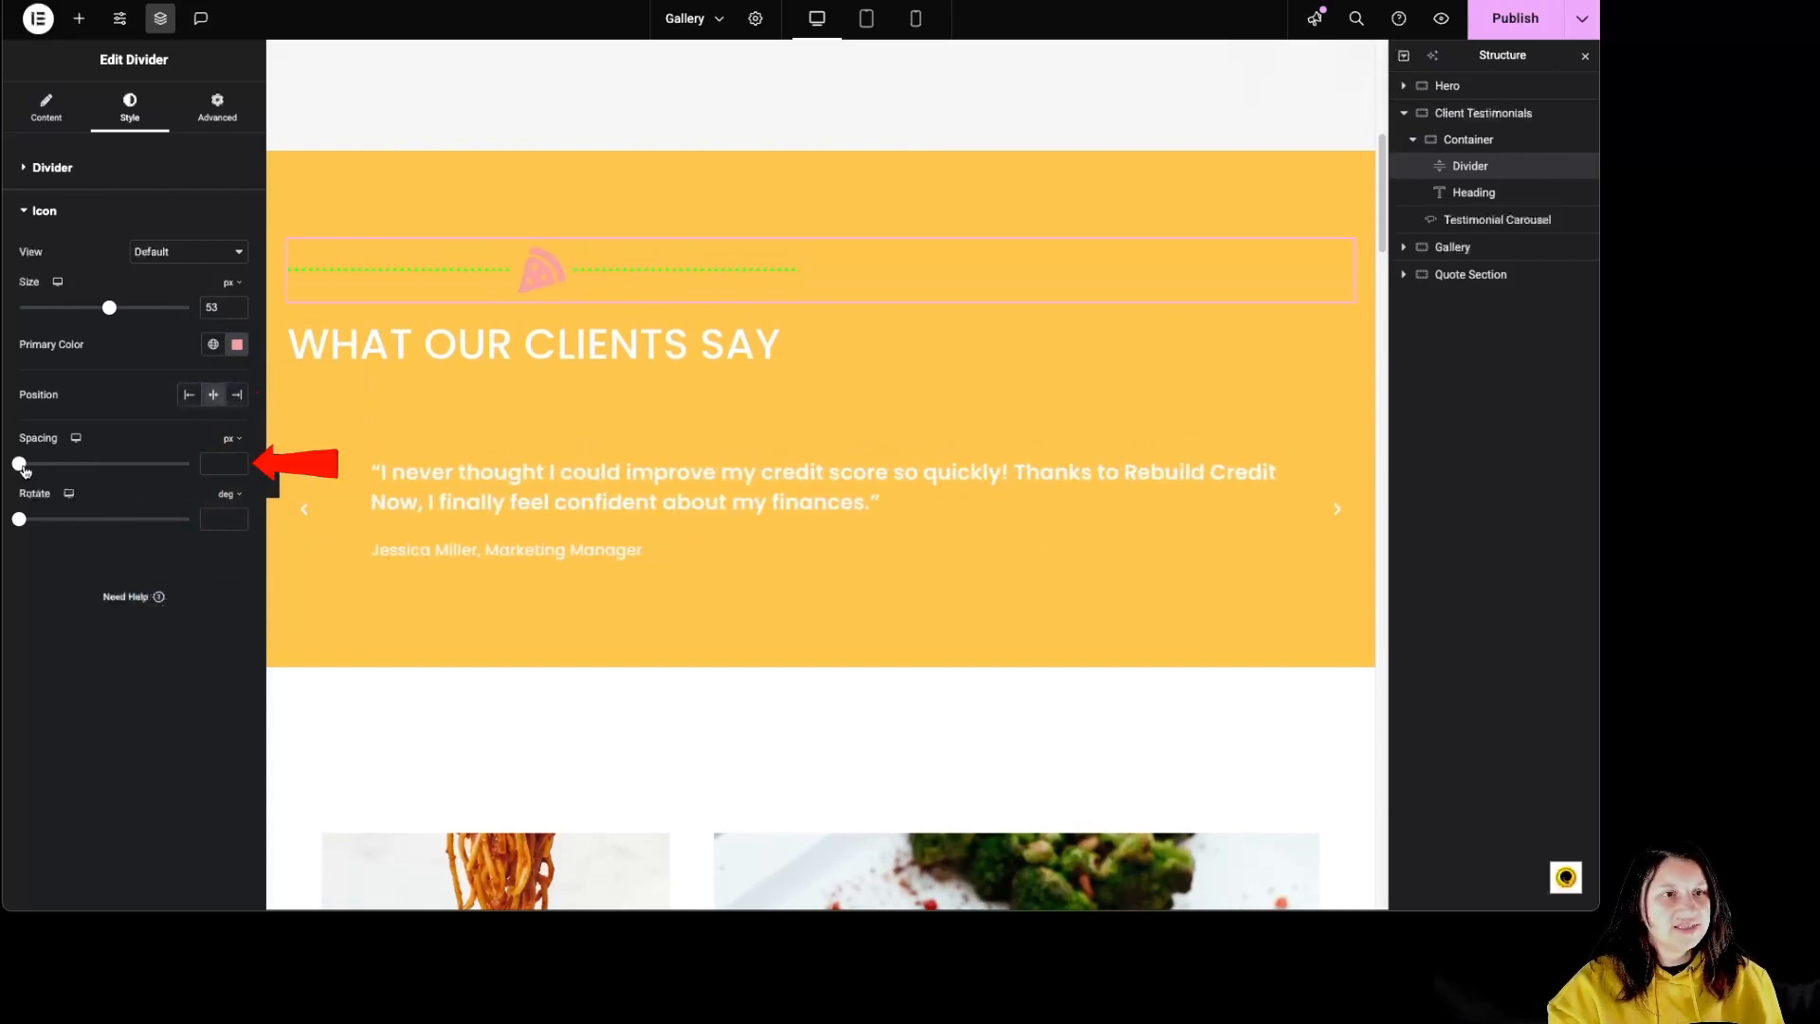
pyautogui.moveTo(24, 469); pyautogui.dragTo(213, 463)
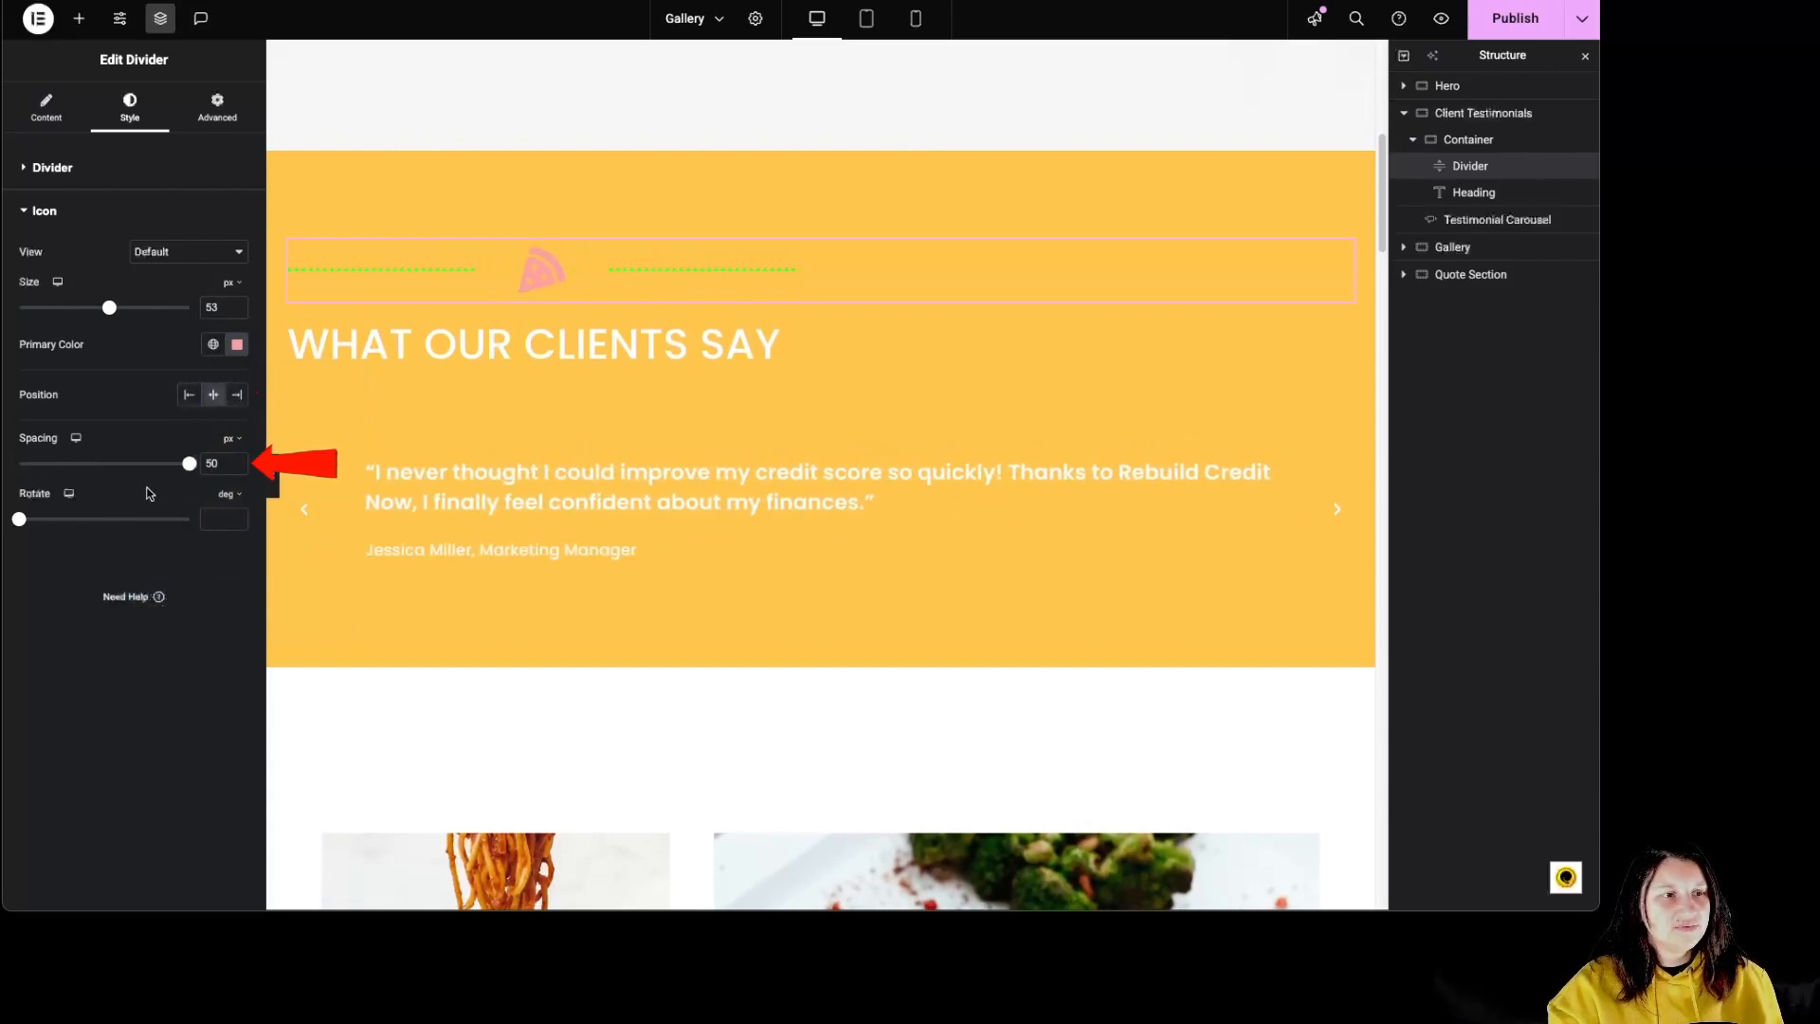
pyautogui.moveTo(26, 519); pyautogui.dragTo(83, 527)
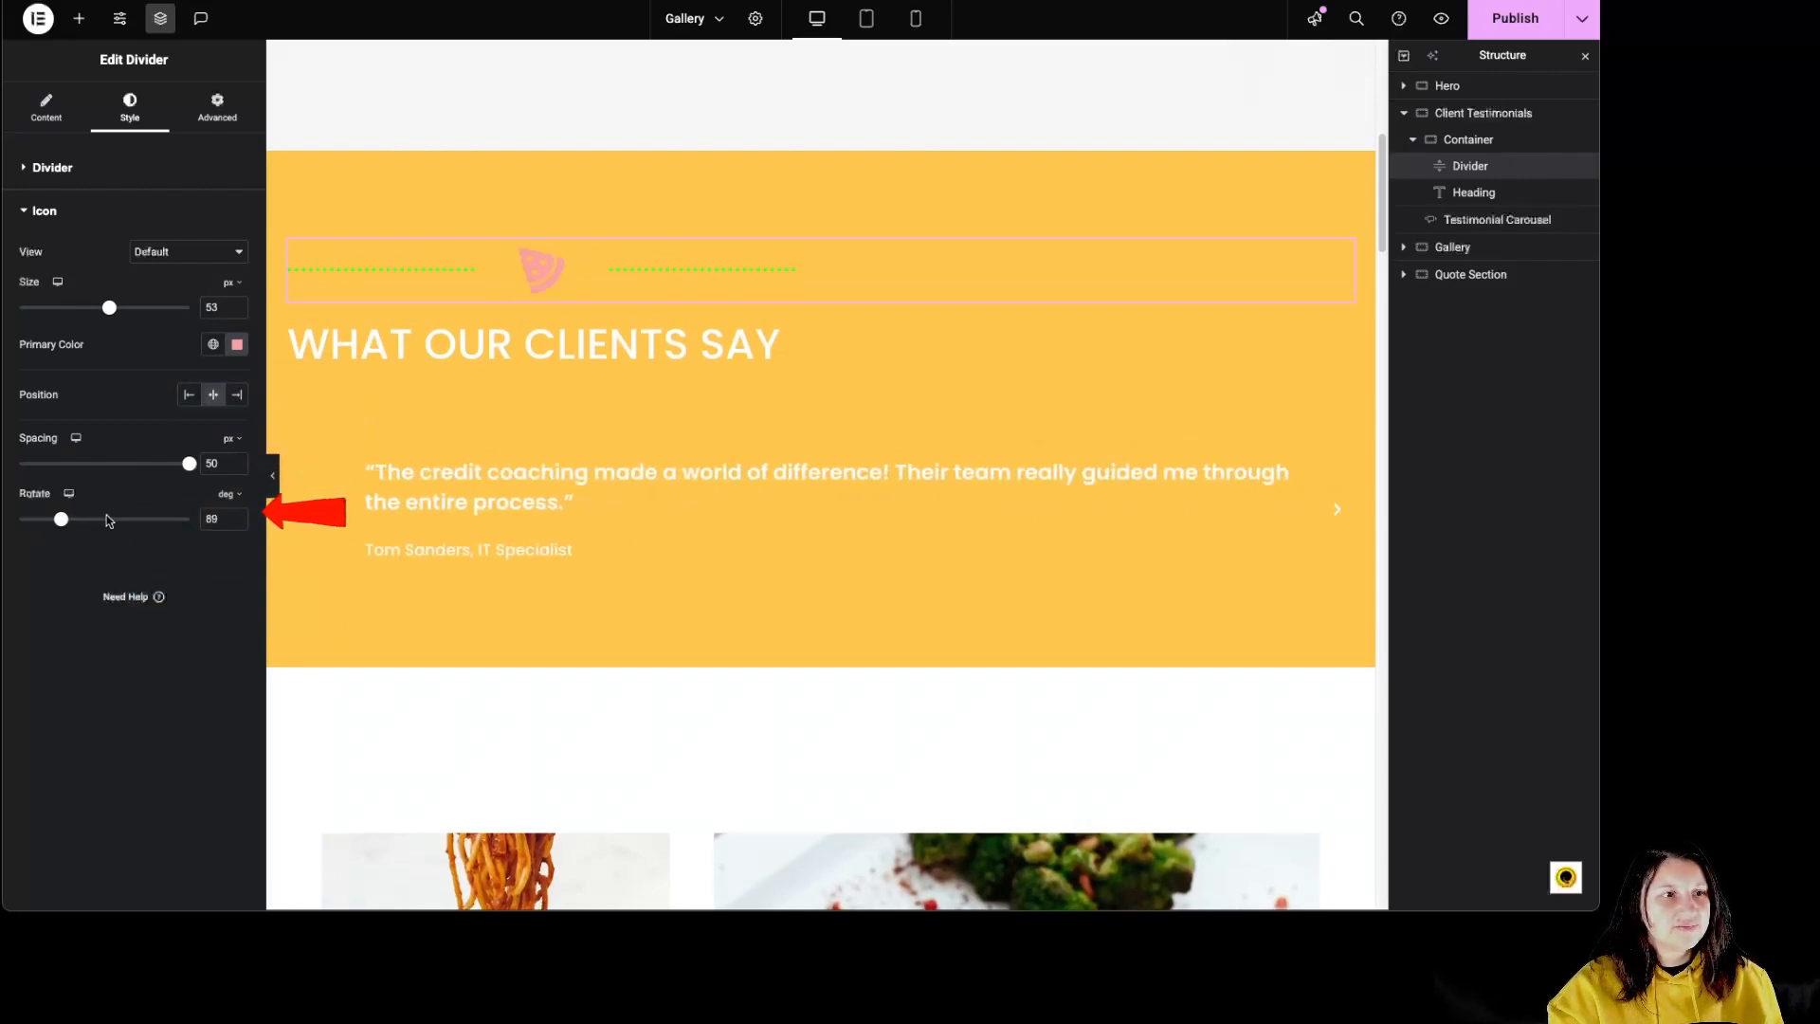
# Step: Switch the divider's added element from the icon to the text "yummy" and set the text color to white #FFFFFF
pyautogui.click(48, 108)
pyautogui.click(213, 353)
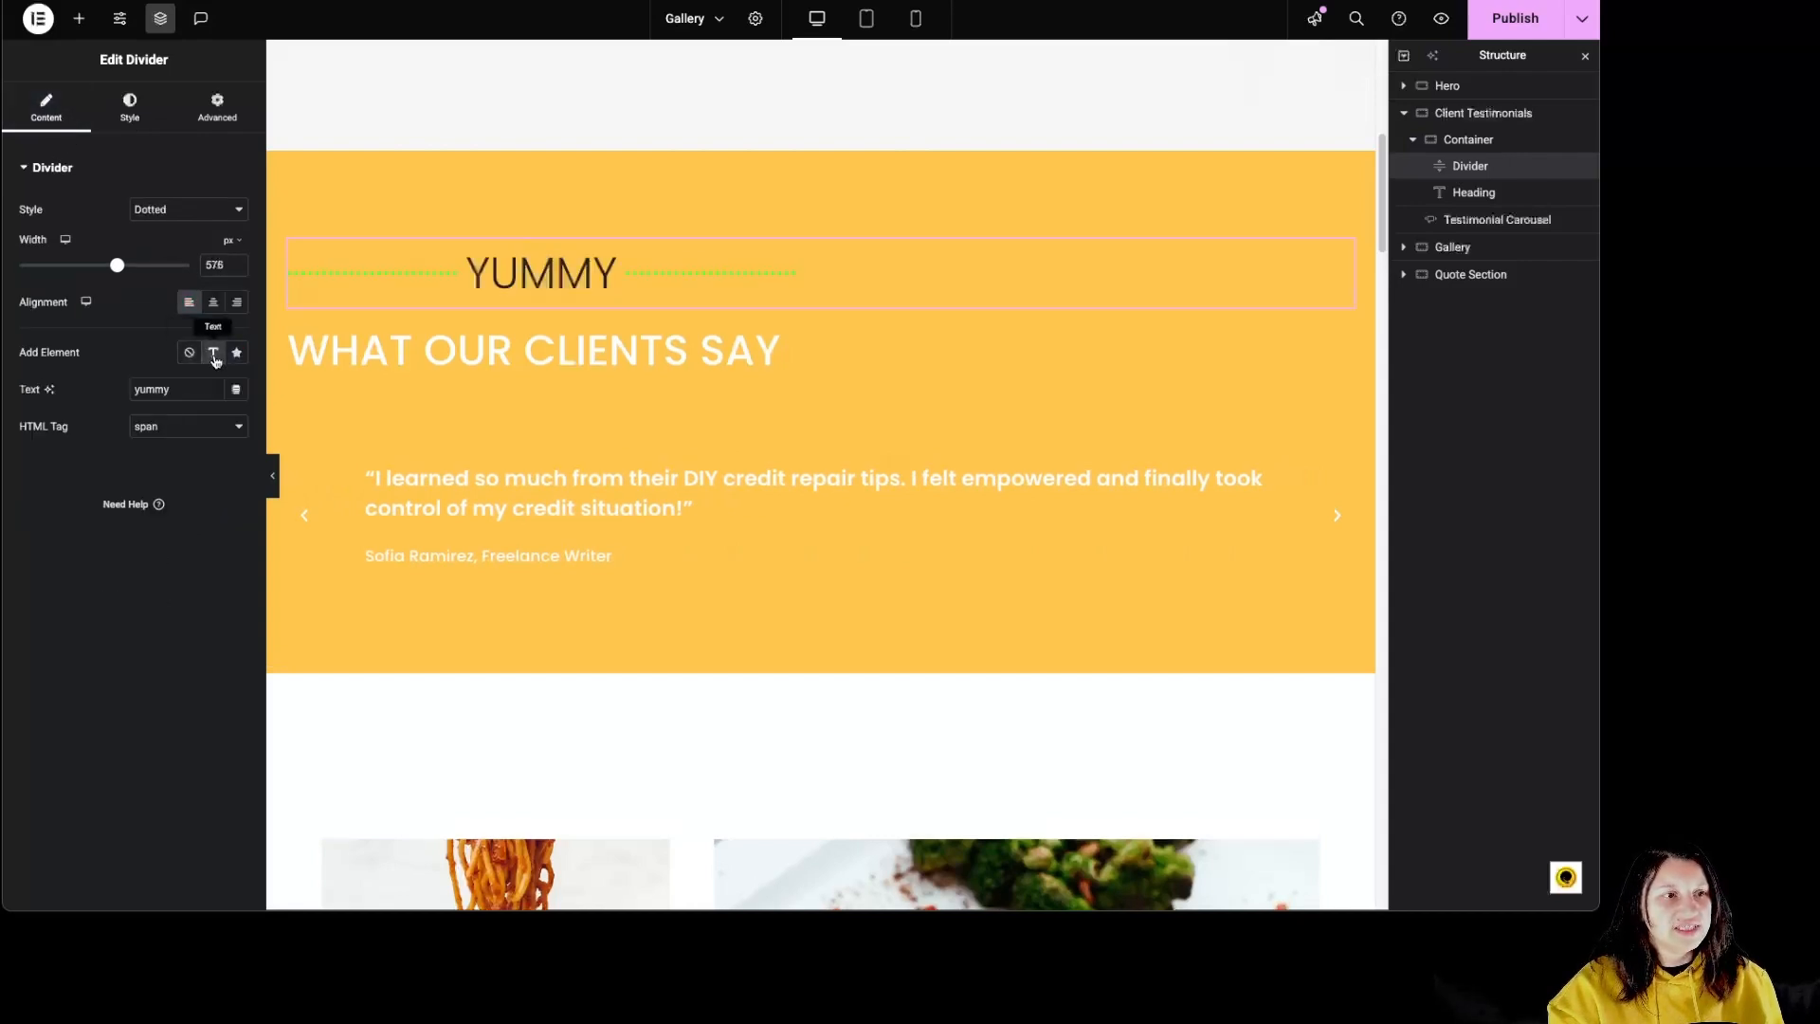
pyautogui.click(130, 106)
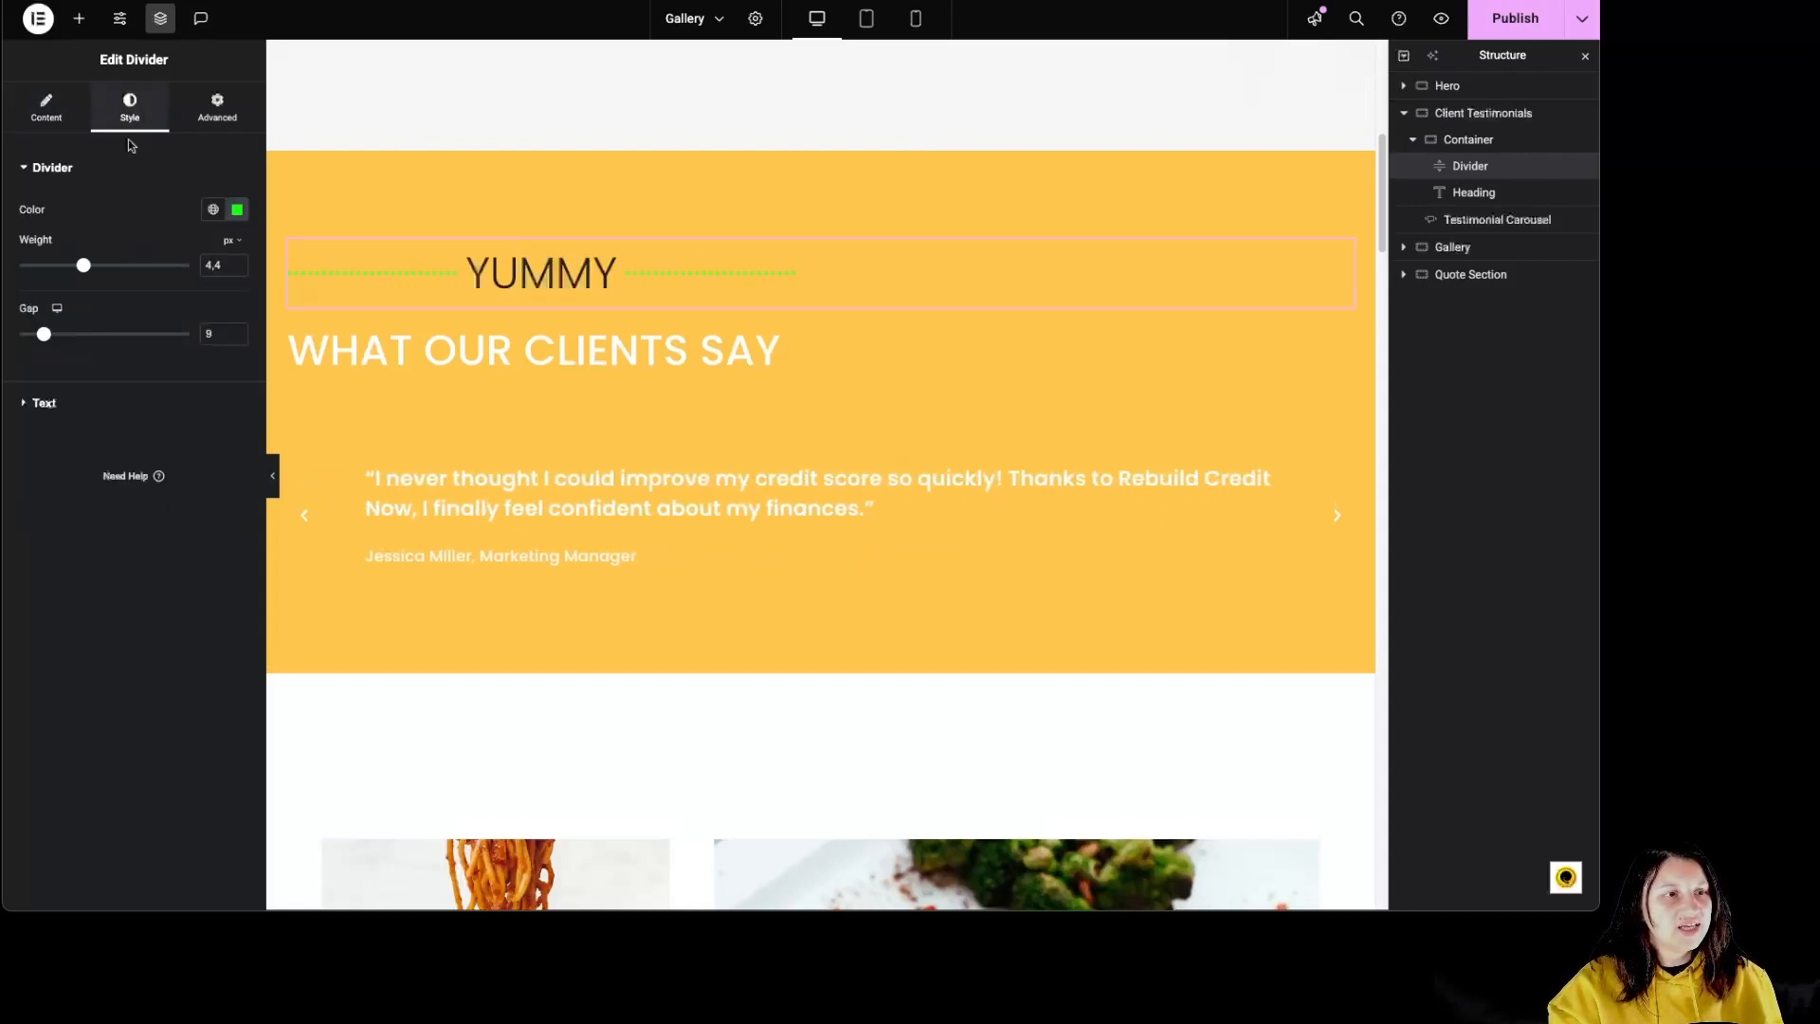
pyautogui.click(43, 402)
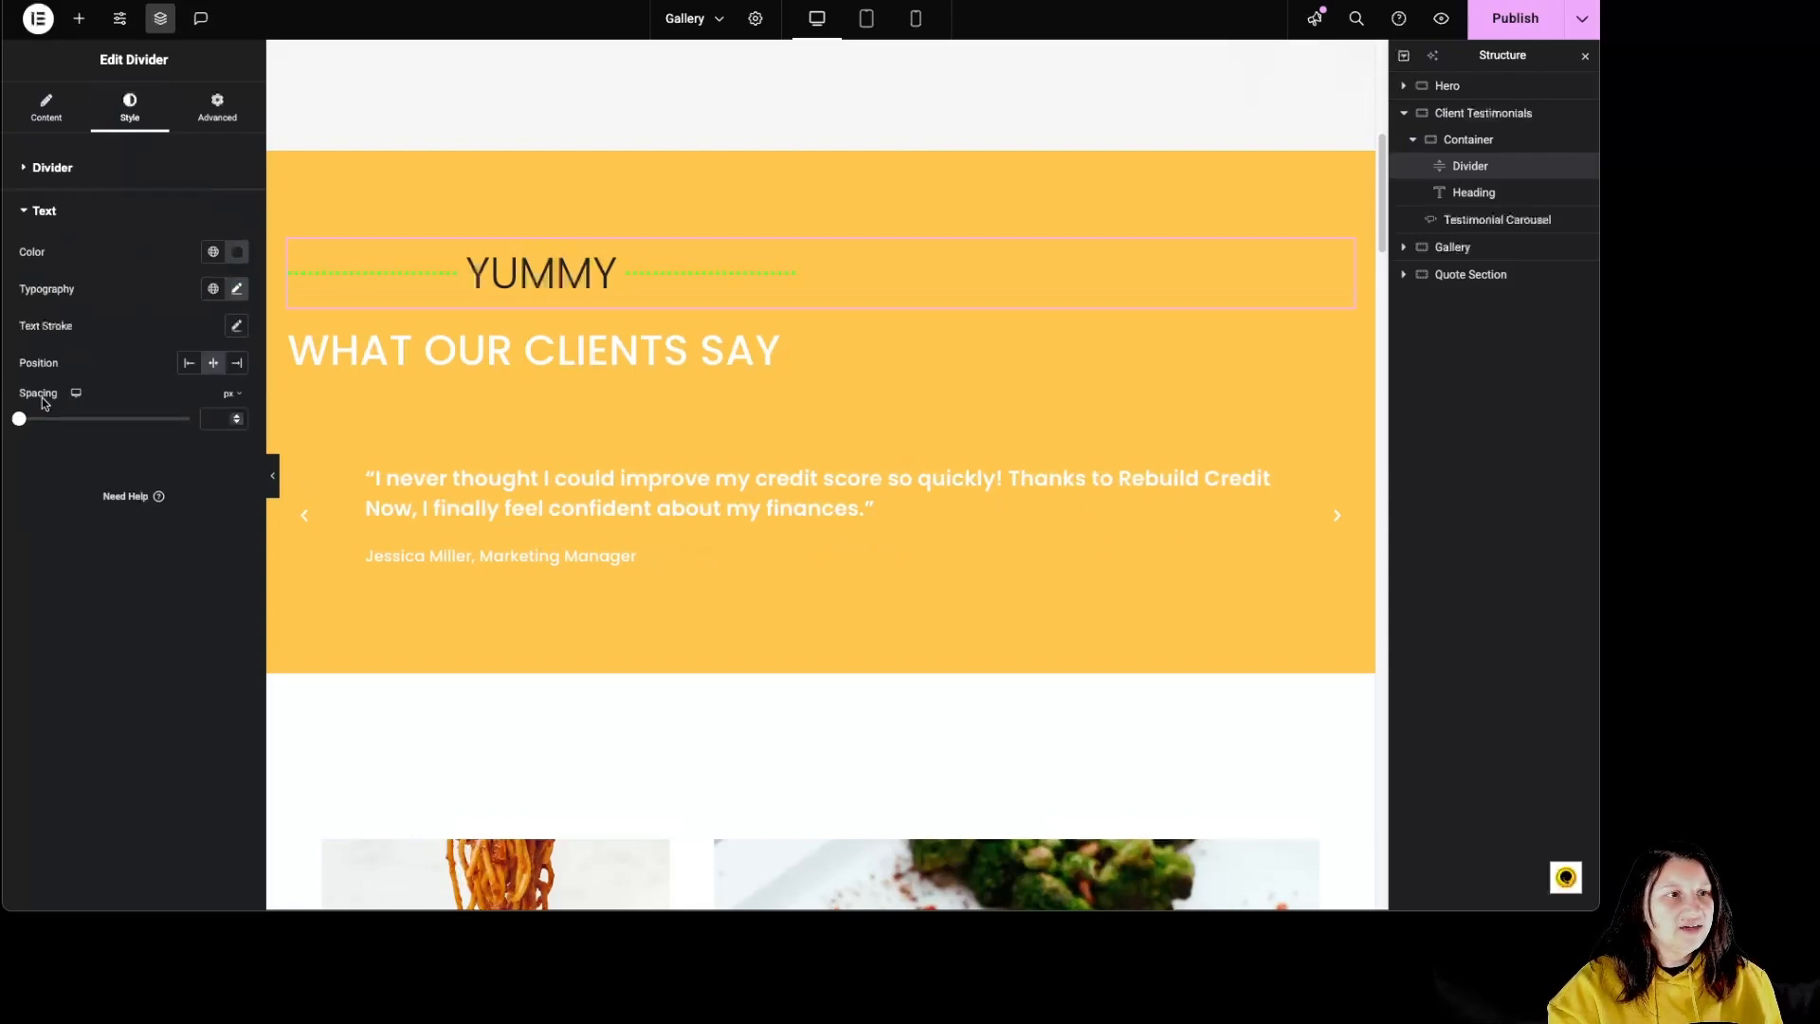
pyautogui.click(237, 251)
pyautogui.moveTo(175, 378); pyautogui.dragTo(124, 323)
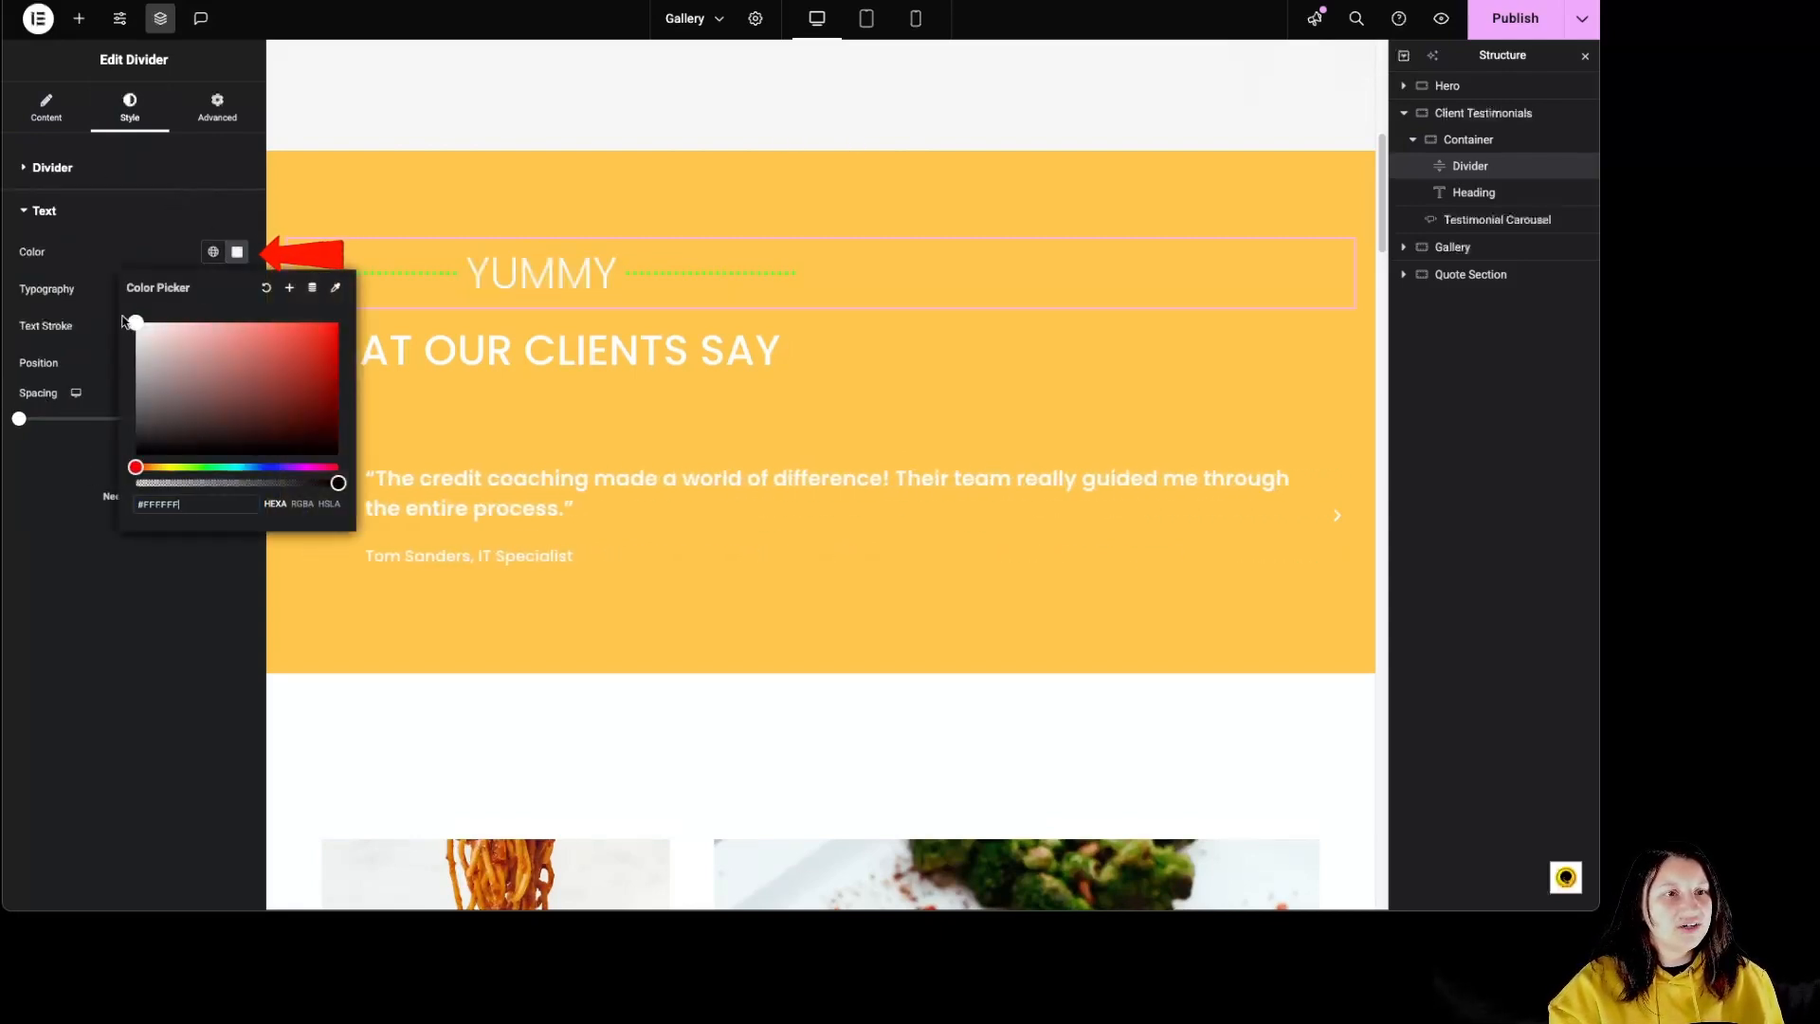
pyautogui.click(128, 247)
# Step: Set the divider text's typography to the Shadows Into Light font at 31 px with weight 700 (Bold)
pyautogui.click(237, 288)
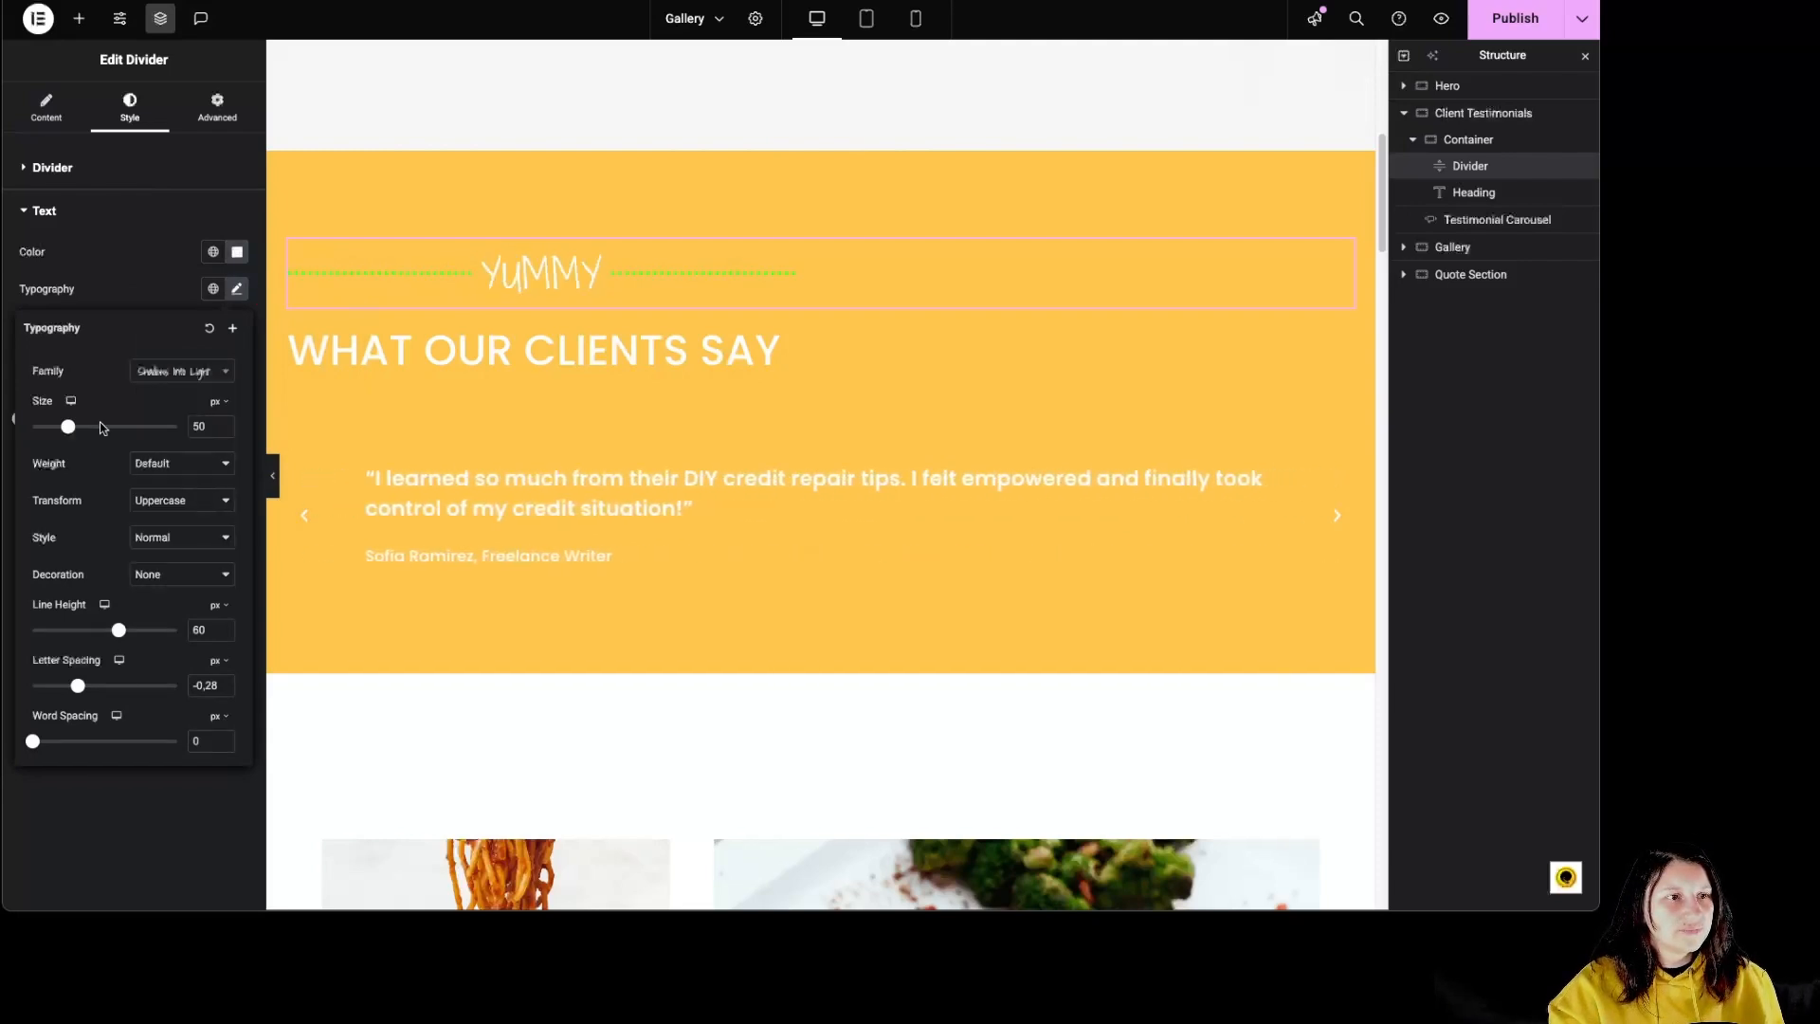
pyautogui.moveTo(68, 427)
pyautogui.mouseDown()
pyautogui.moveTo(100, 429)
pyautogui.moveTo(56, 432)
pyautogui.mouseUp()
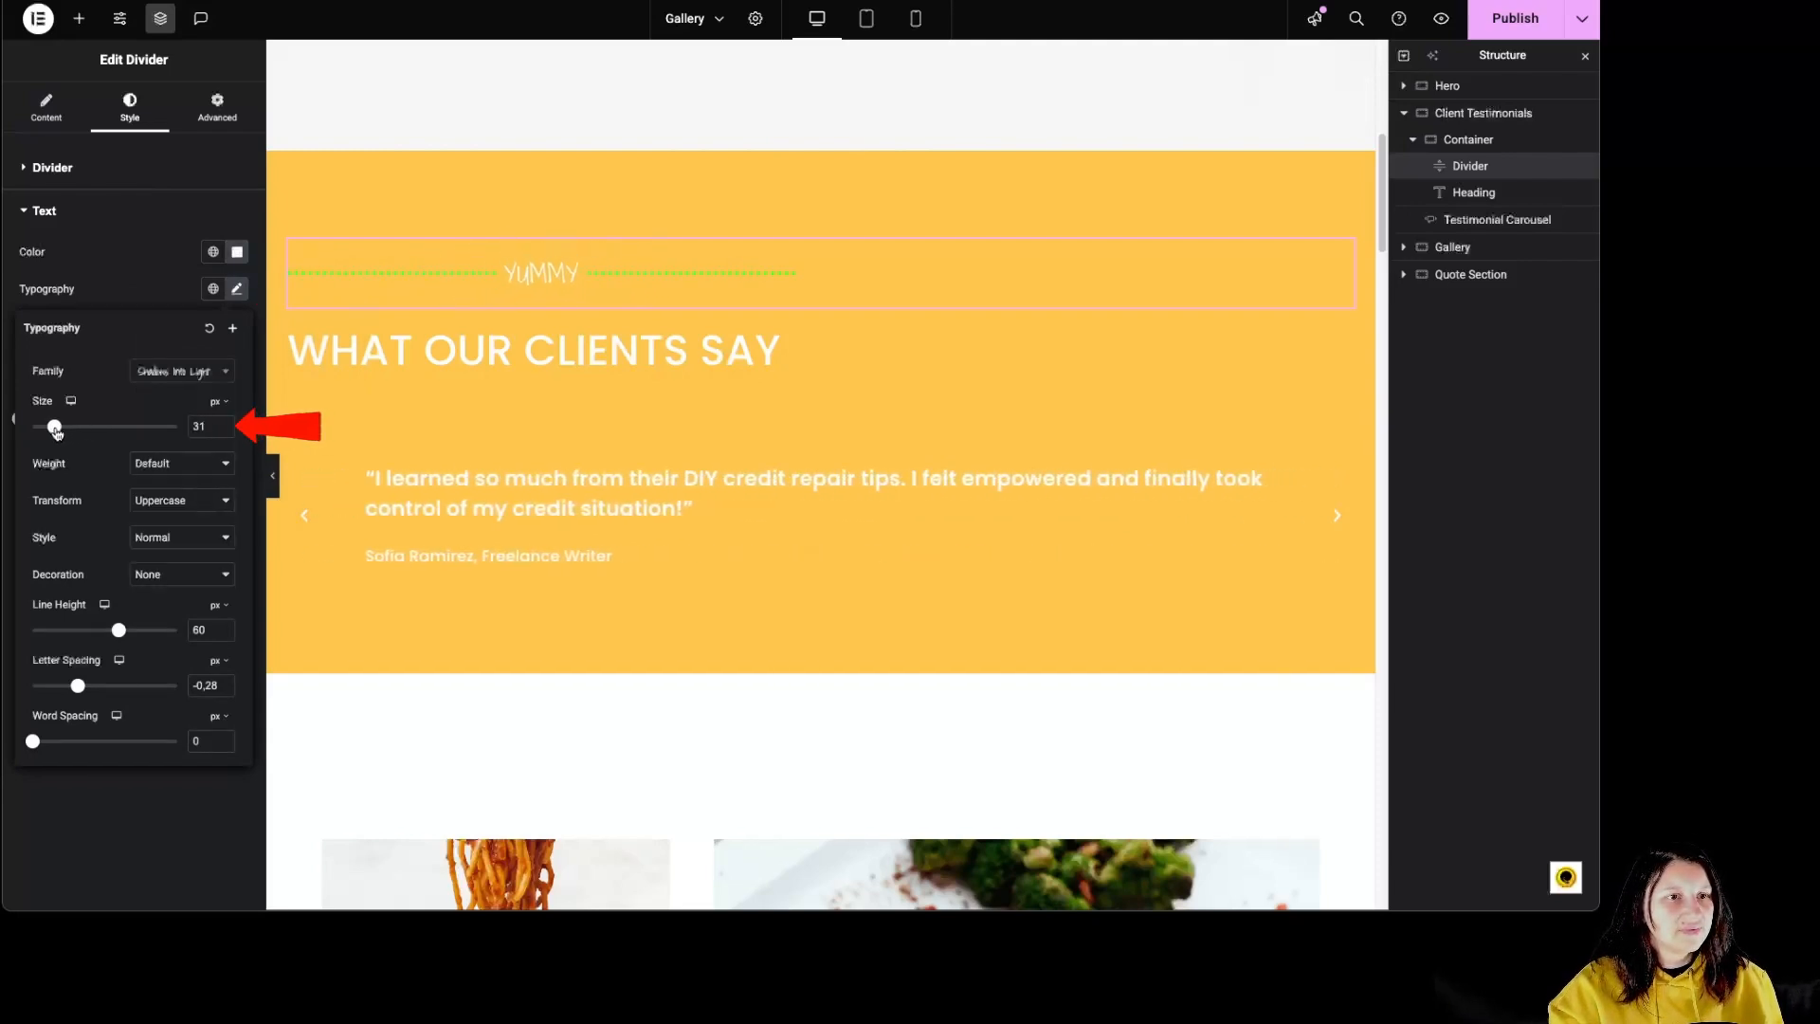
pyautogui.click(180, 463)
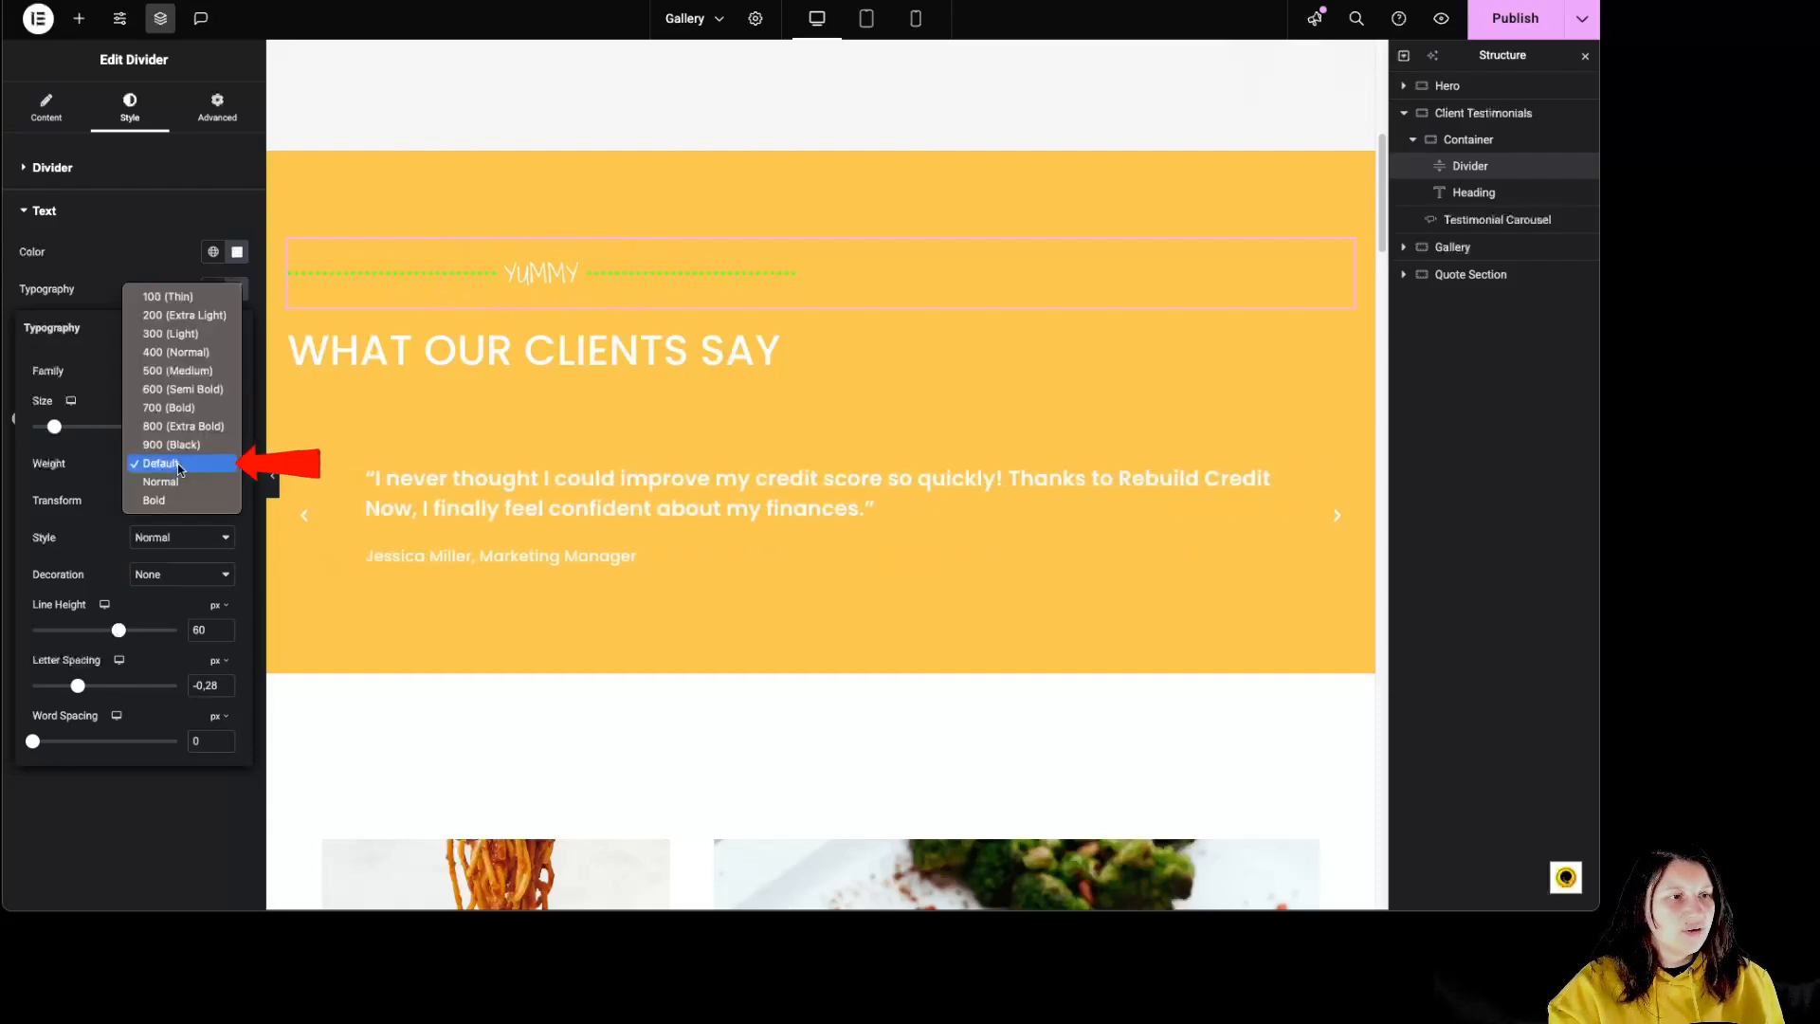
pyautogui.click(198, 408)
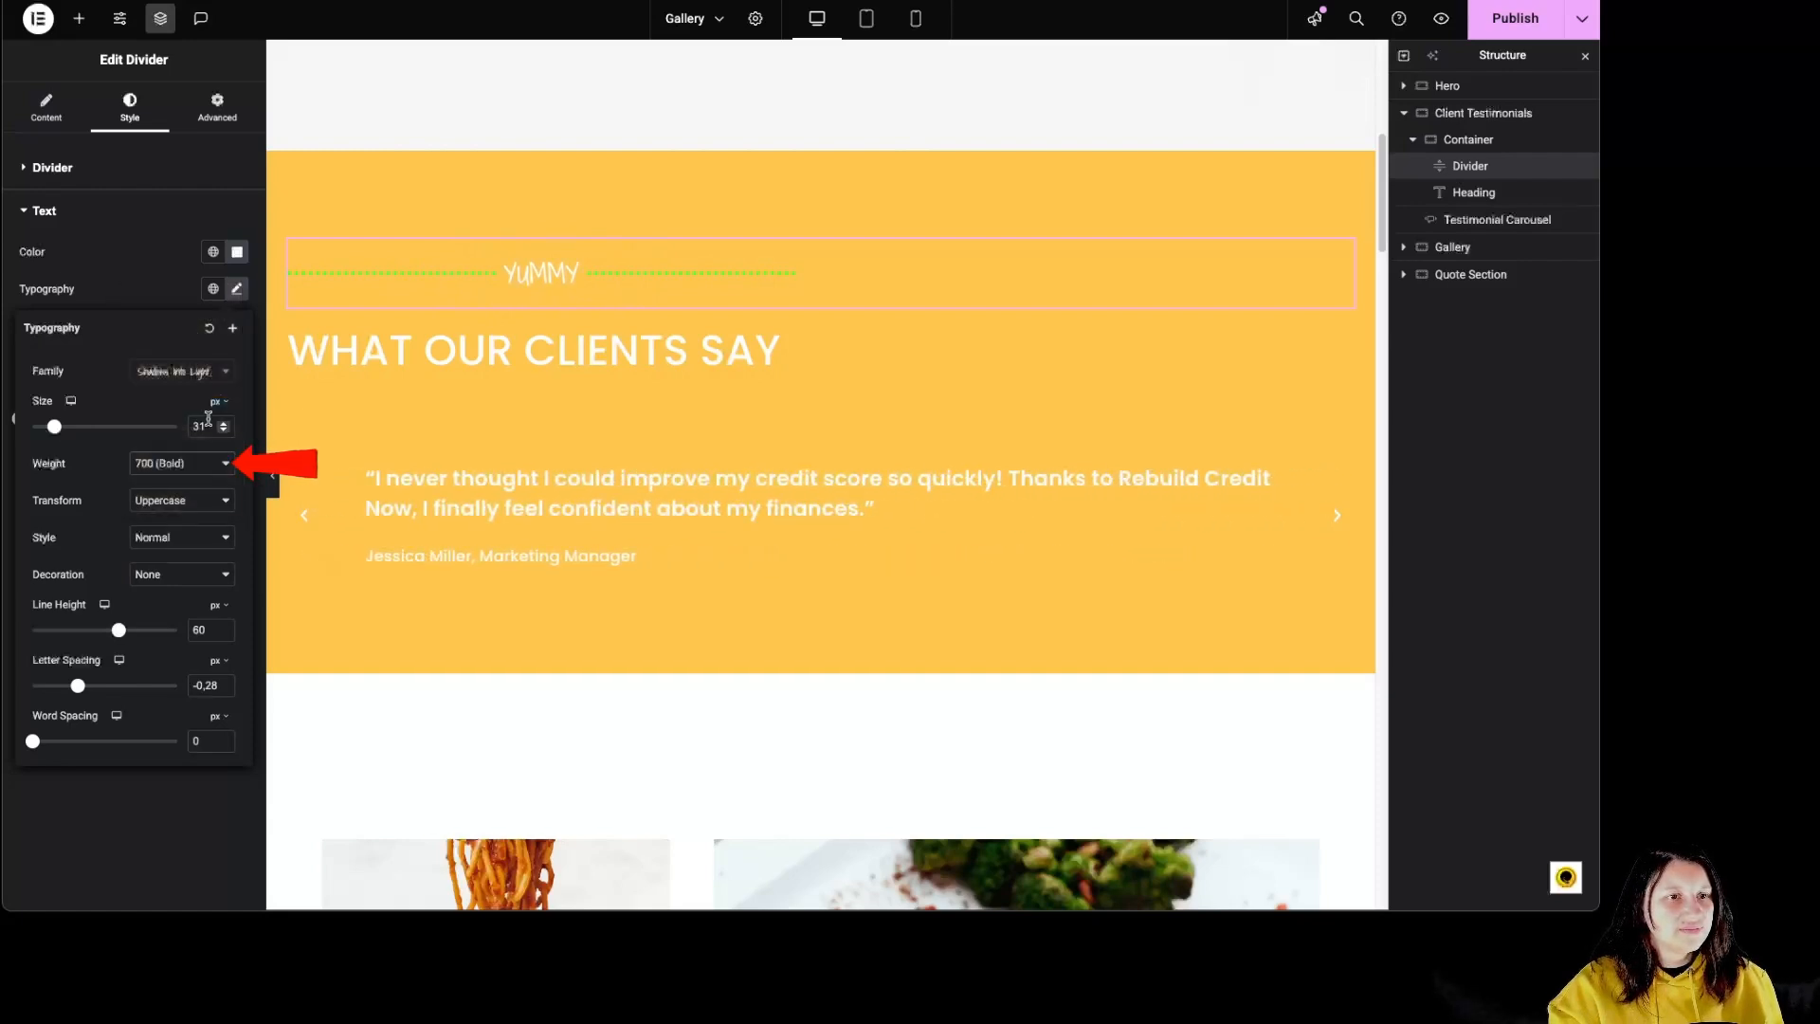
# Step: Format the divider text as capitalized, italic and underlined, with a line height of 48 px and letter spacing of 3.8 px
pyautogui.click(177, 509)
pyautogui.click(190, 534)
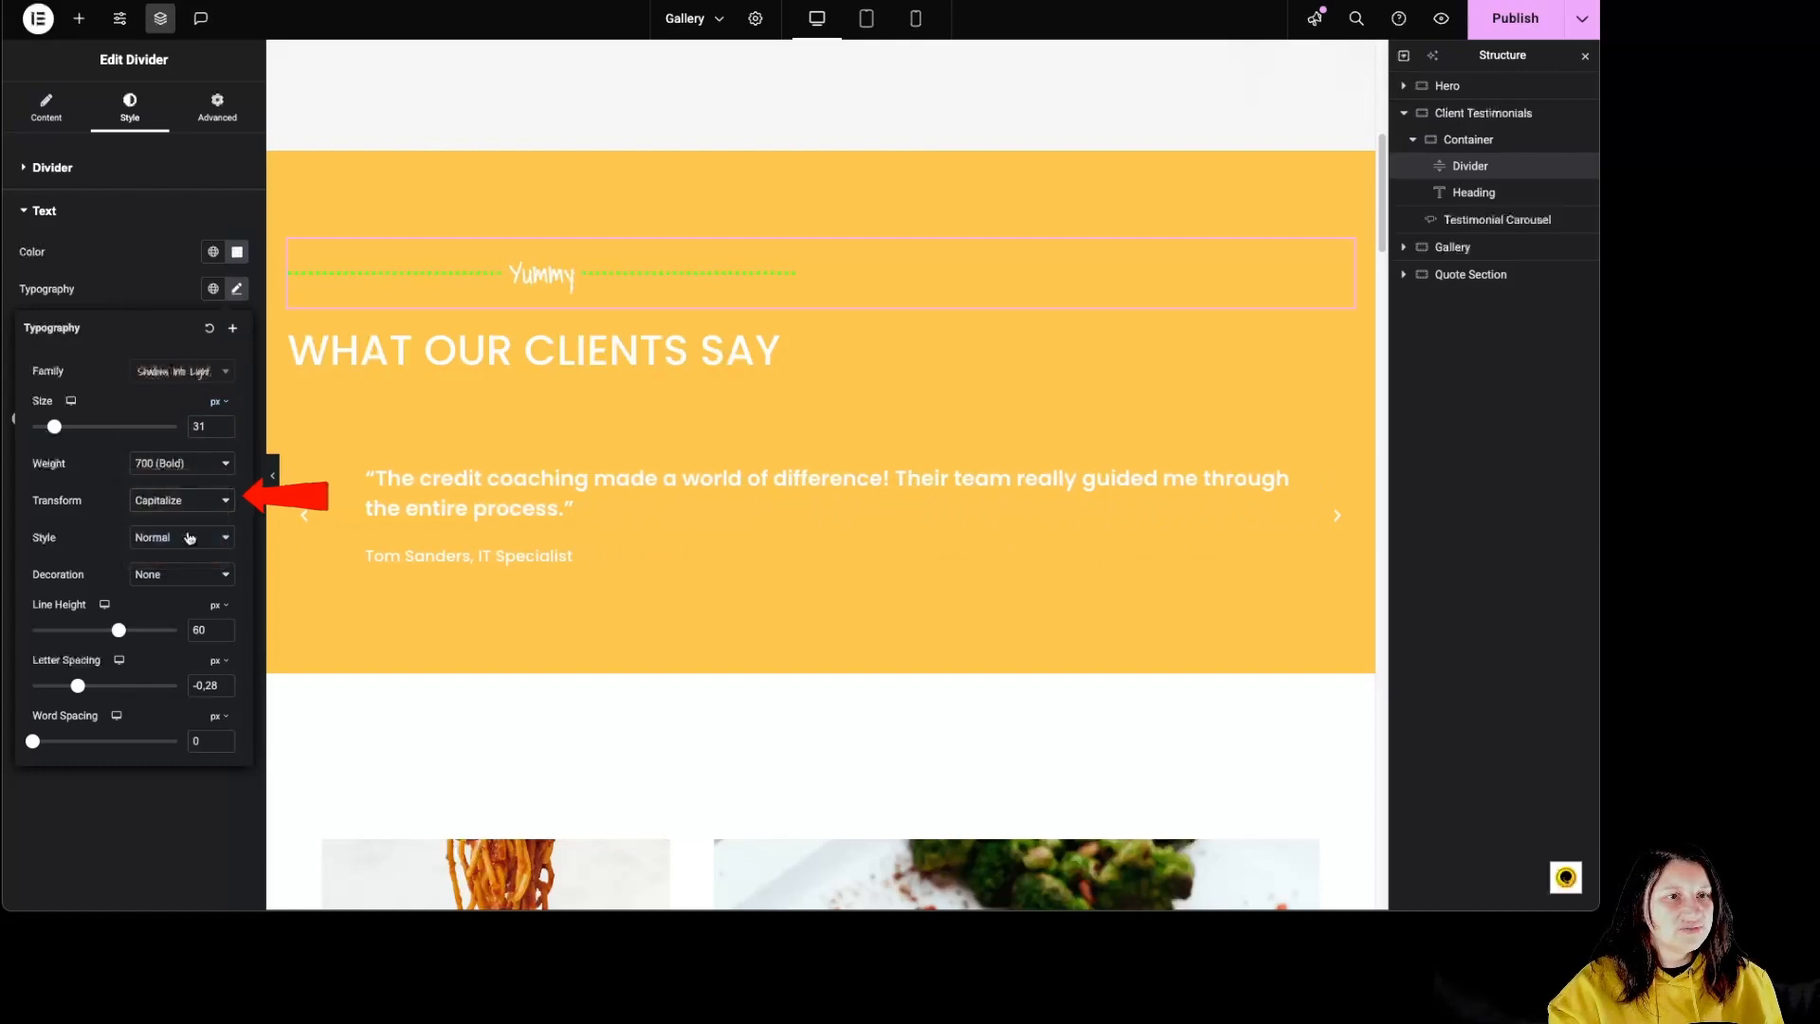
pyautogui.click(142, 553)
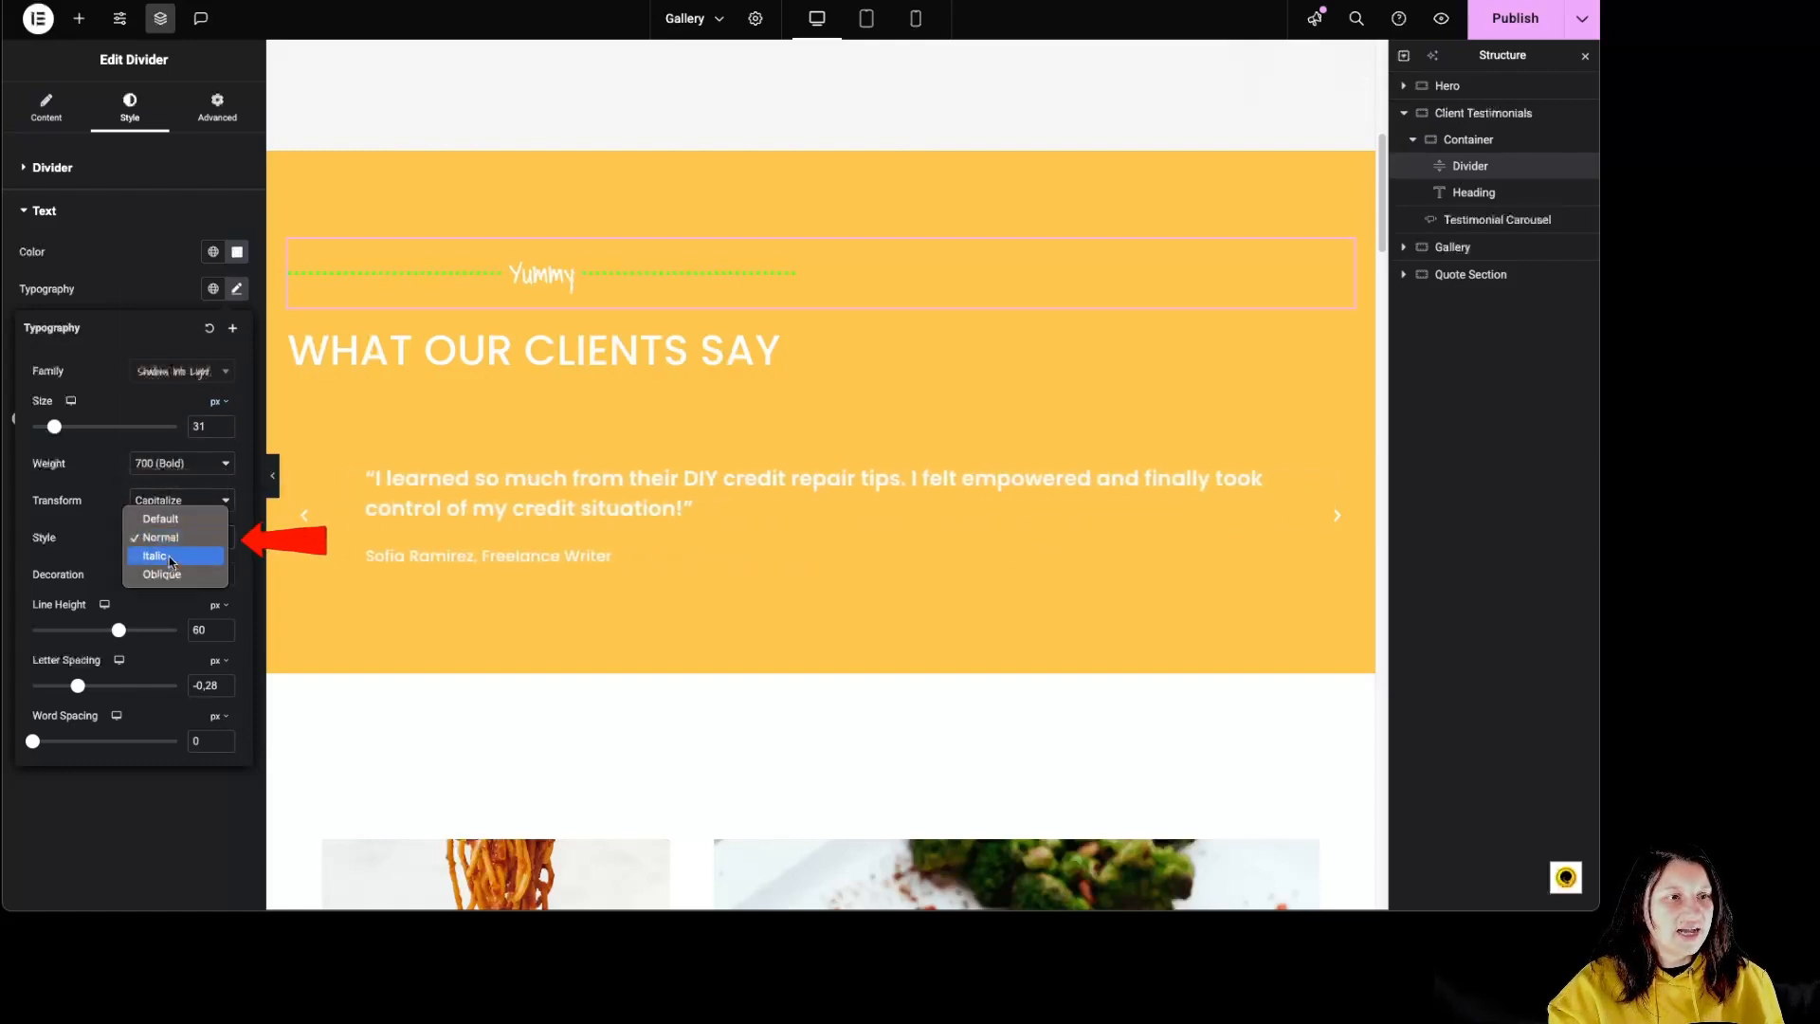
pyautogui.click(147, 556)
pyautogui.click(149, 576)
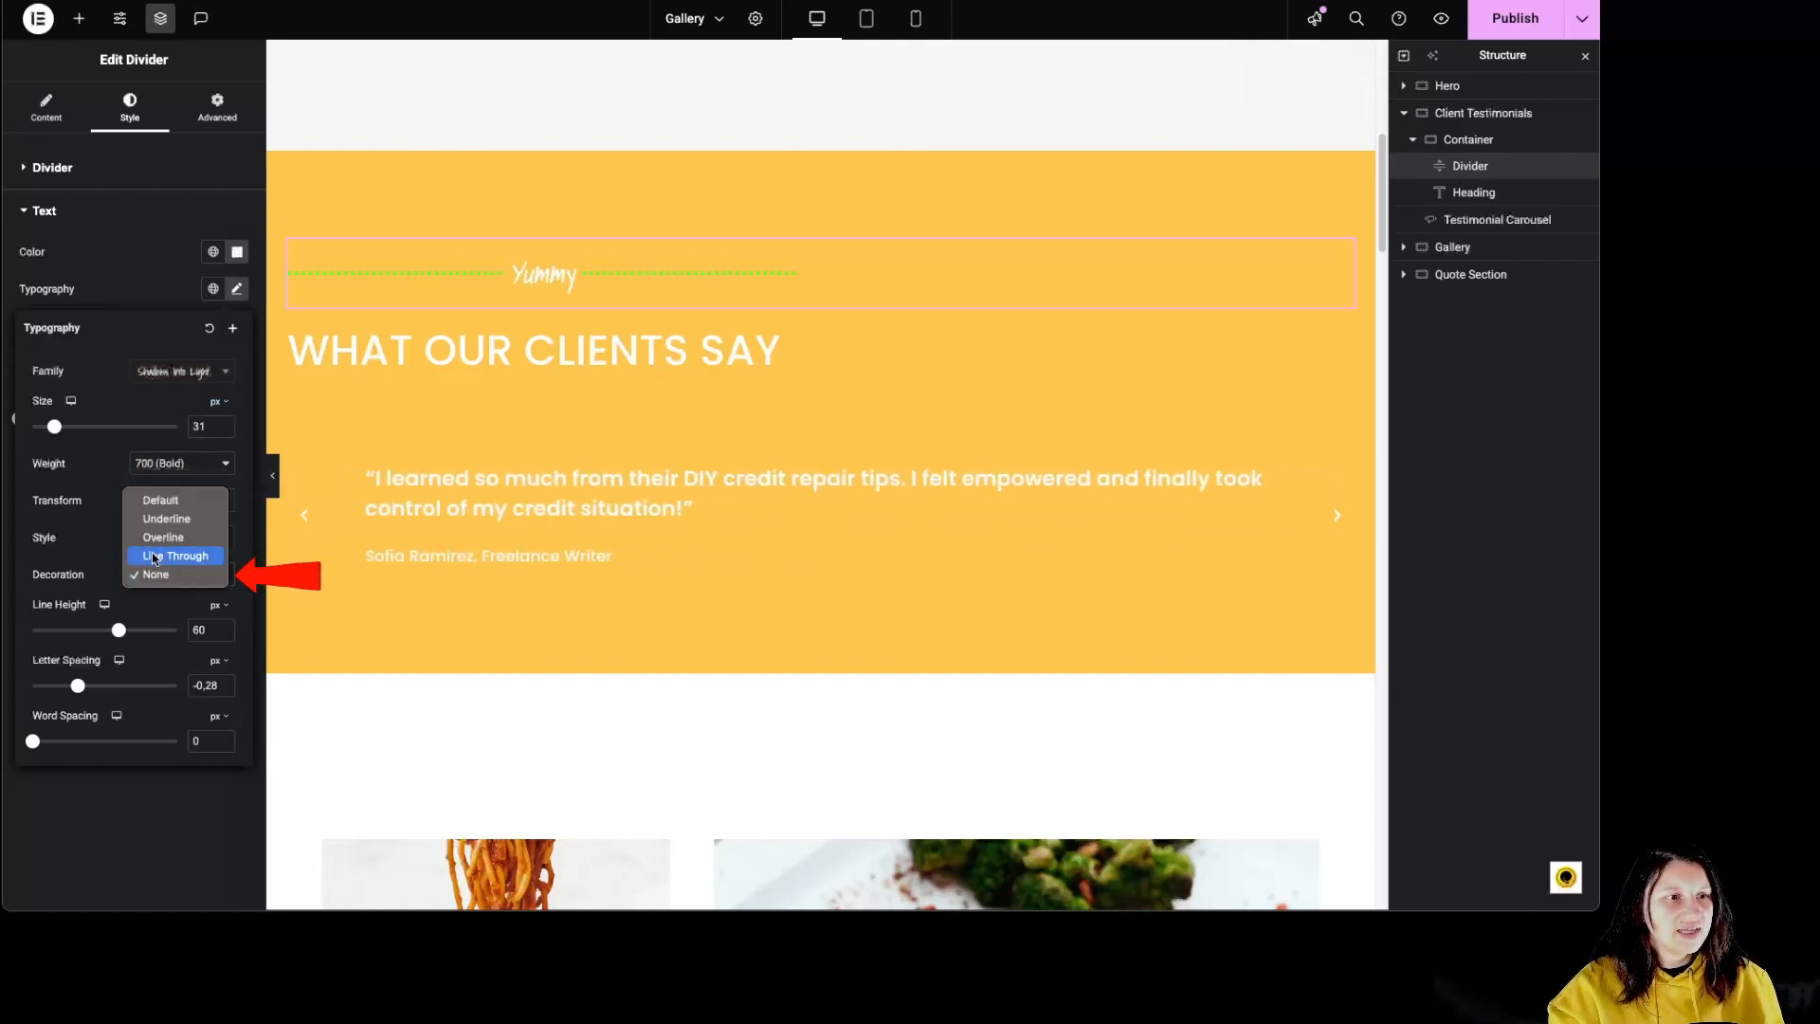
pyautogui.click(167, 527)
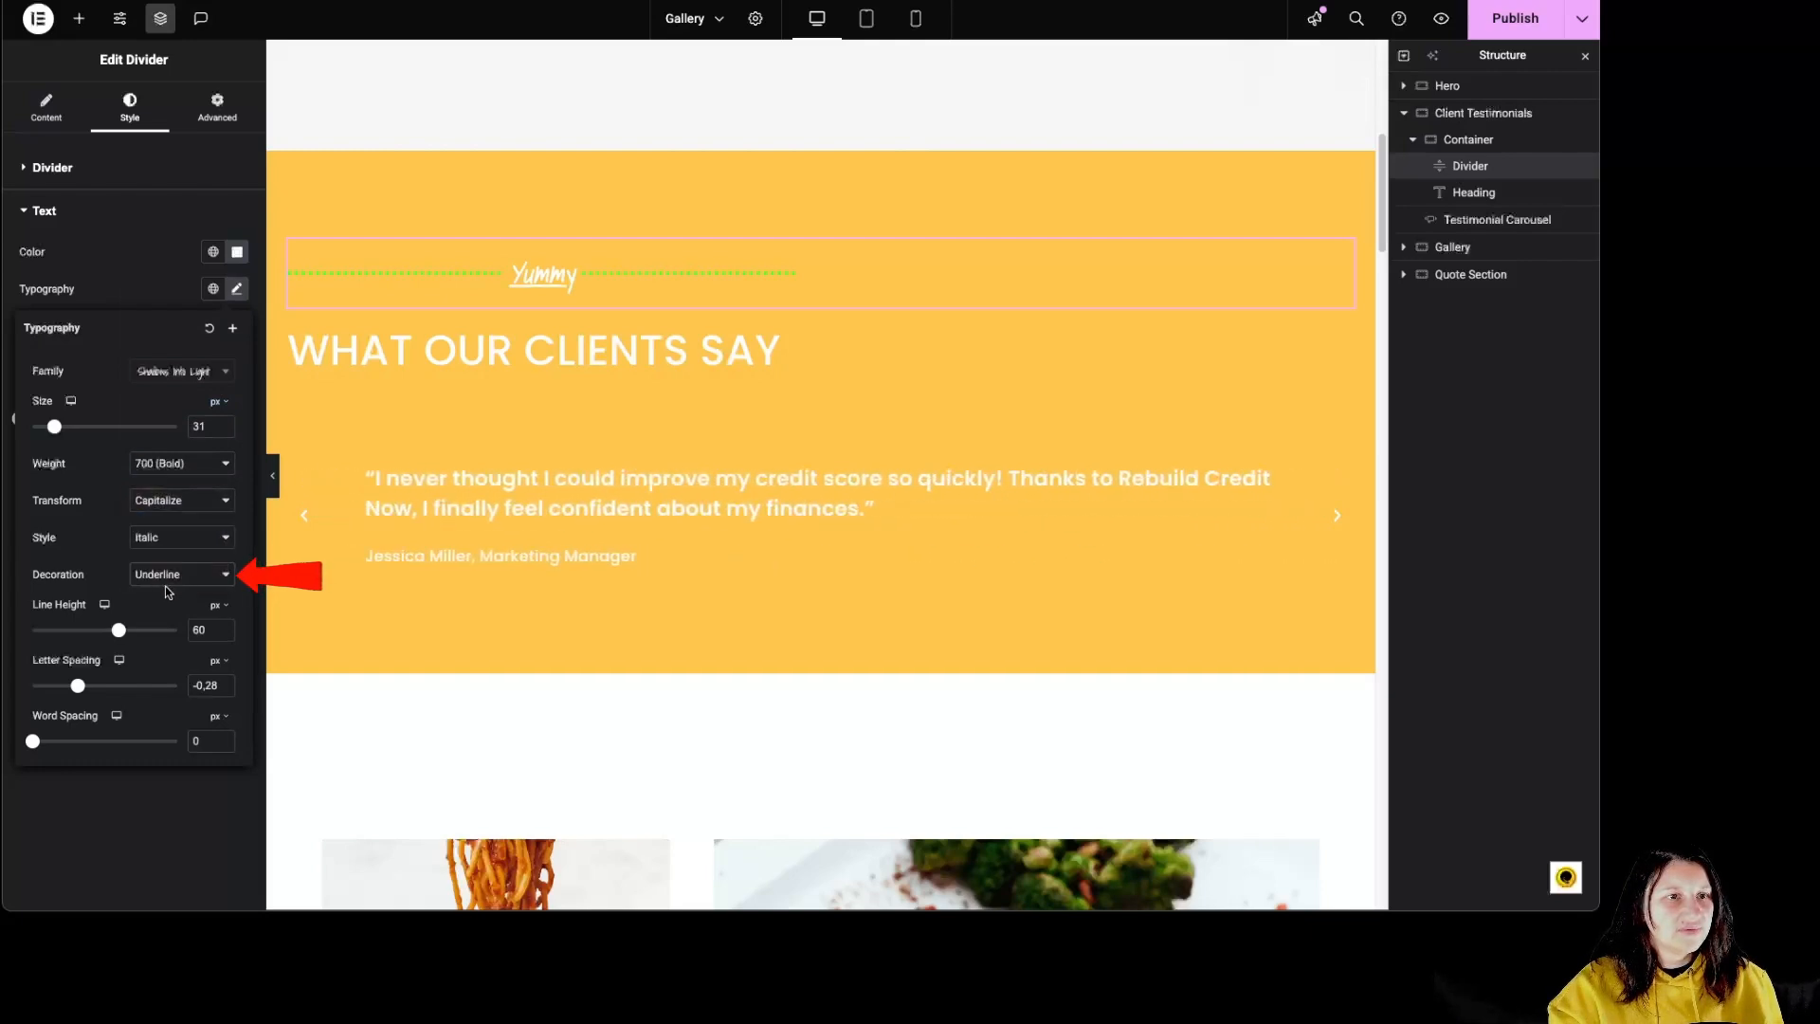
pyautogui.moveTo(114, 638)
pyautogui.mouseDown()
pyautogui.moveTo(90, 632)
pyautogui.moveTo(113, 631)
pyautogui.moveTo(122, 690)
pyautogui.mouseUp()
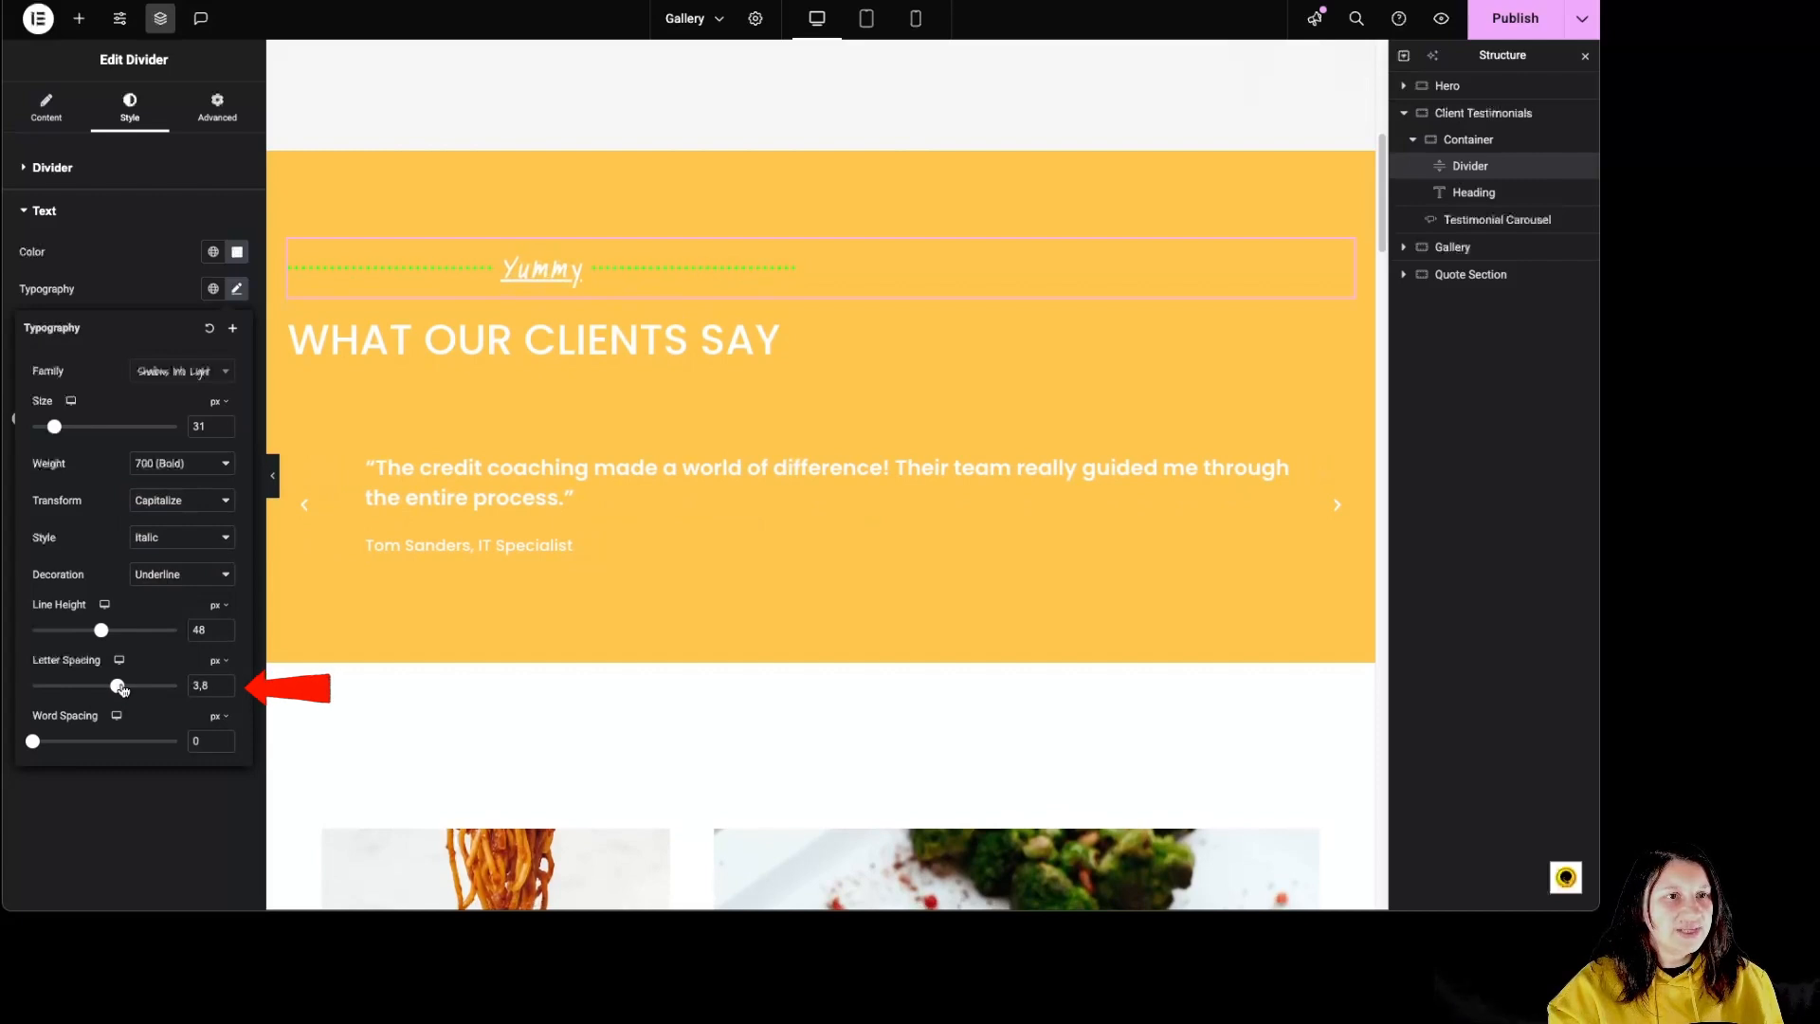
pyautogui.click(239, 292)
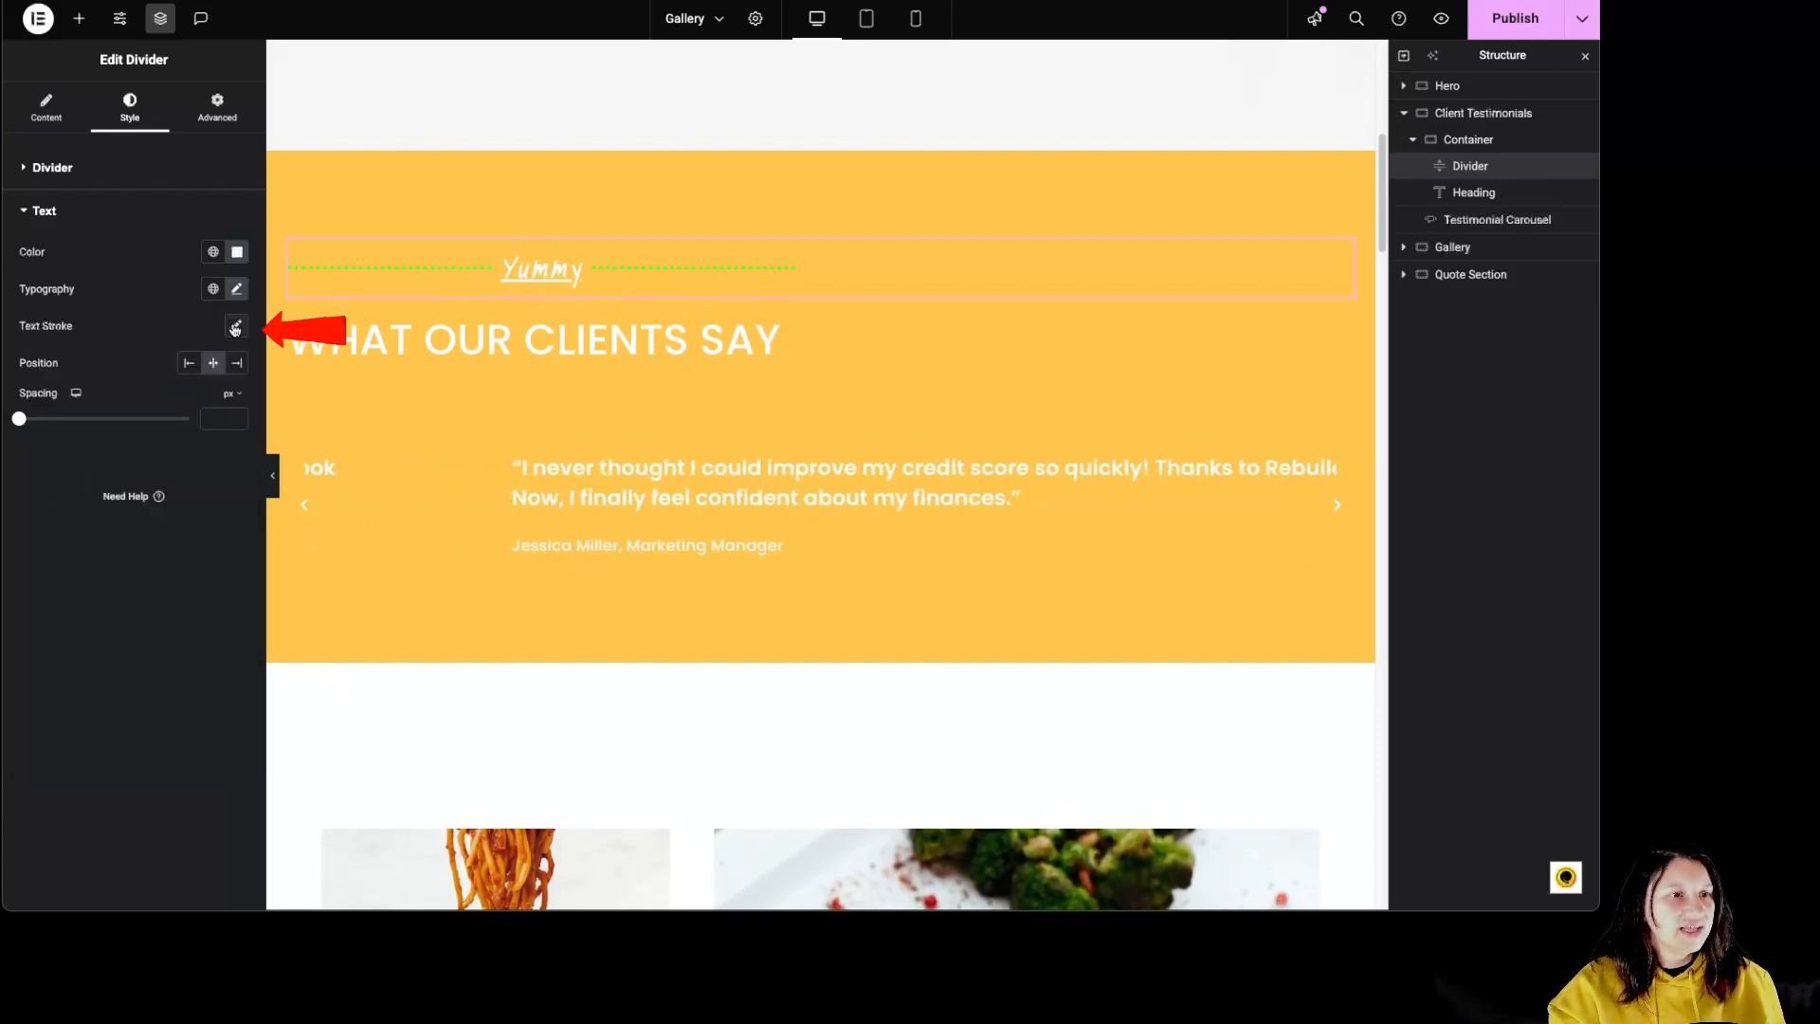
# Step: Try a 5 px light pink #FF9A9A stroke on the divider text and reset the text stroke to its default
pyautogui.click(237, 326)
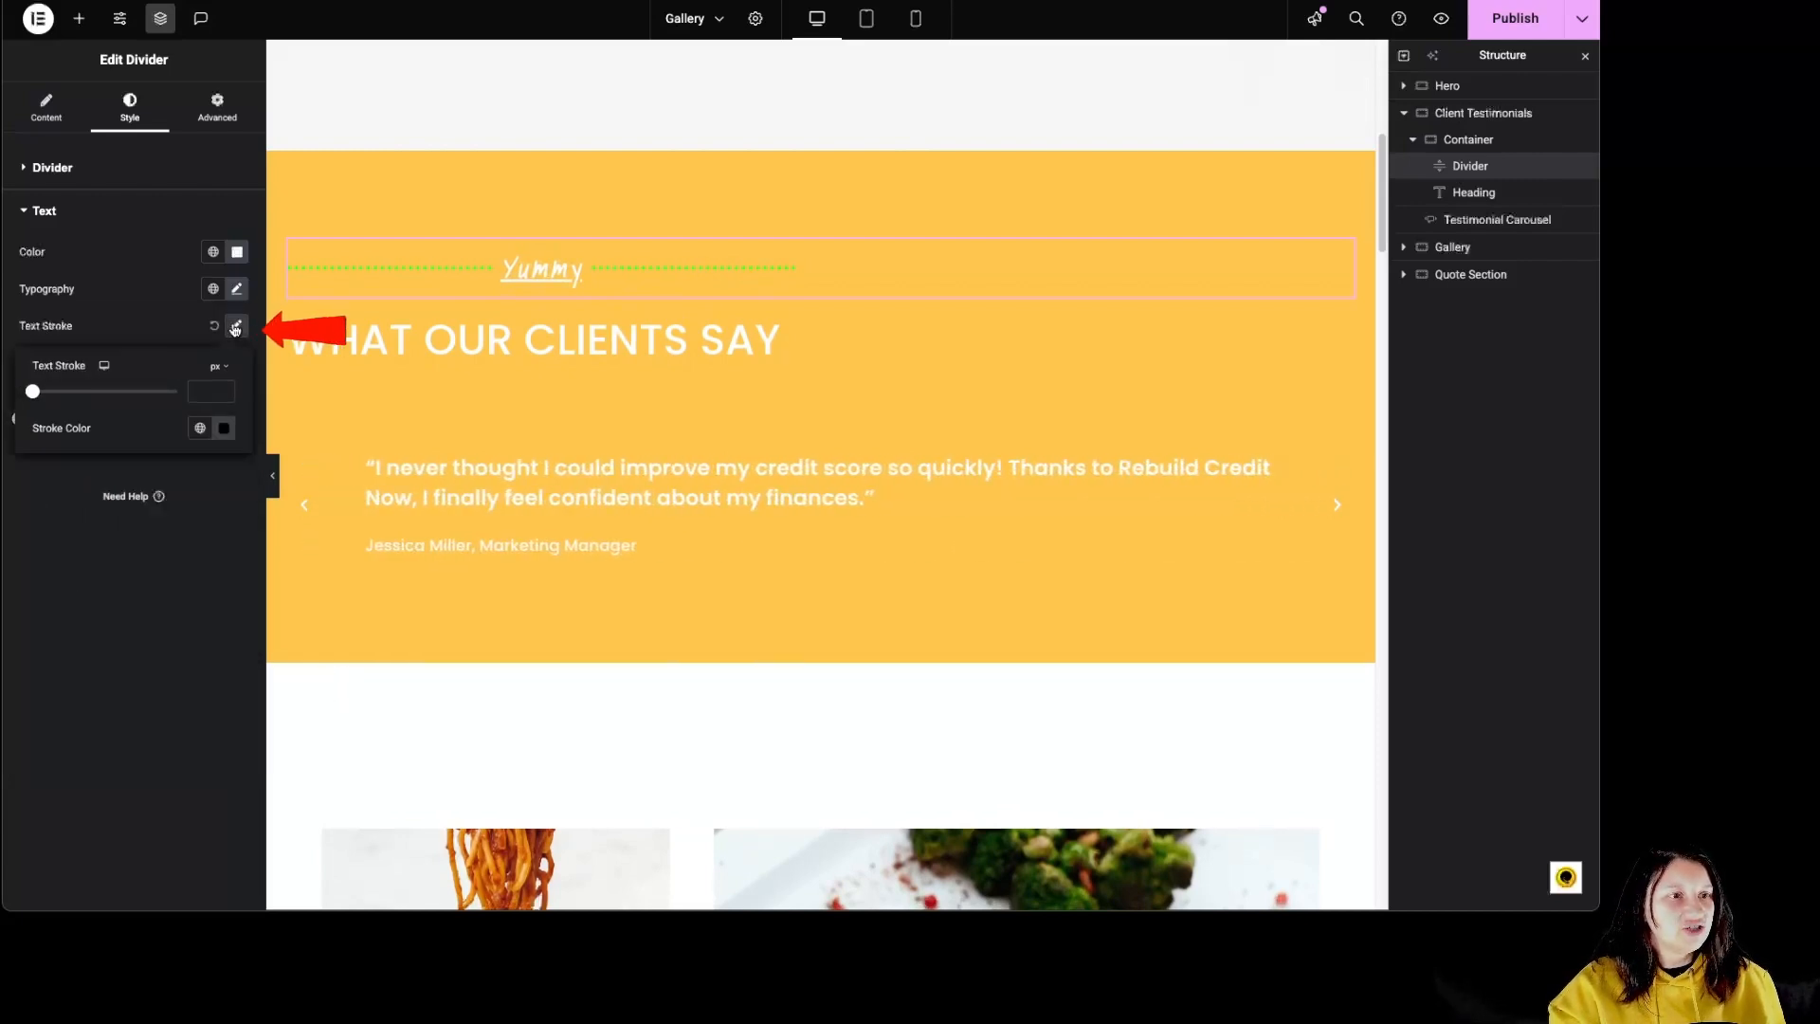
pyautogui.click(225, 429)
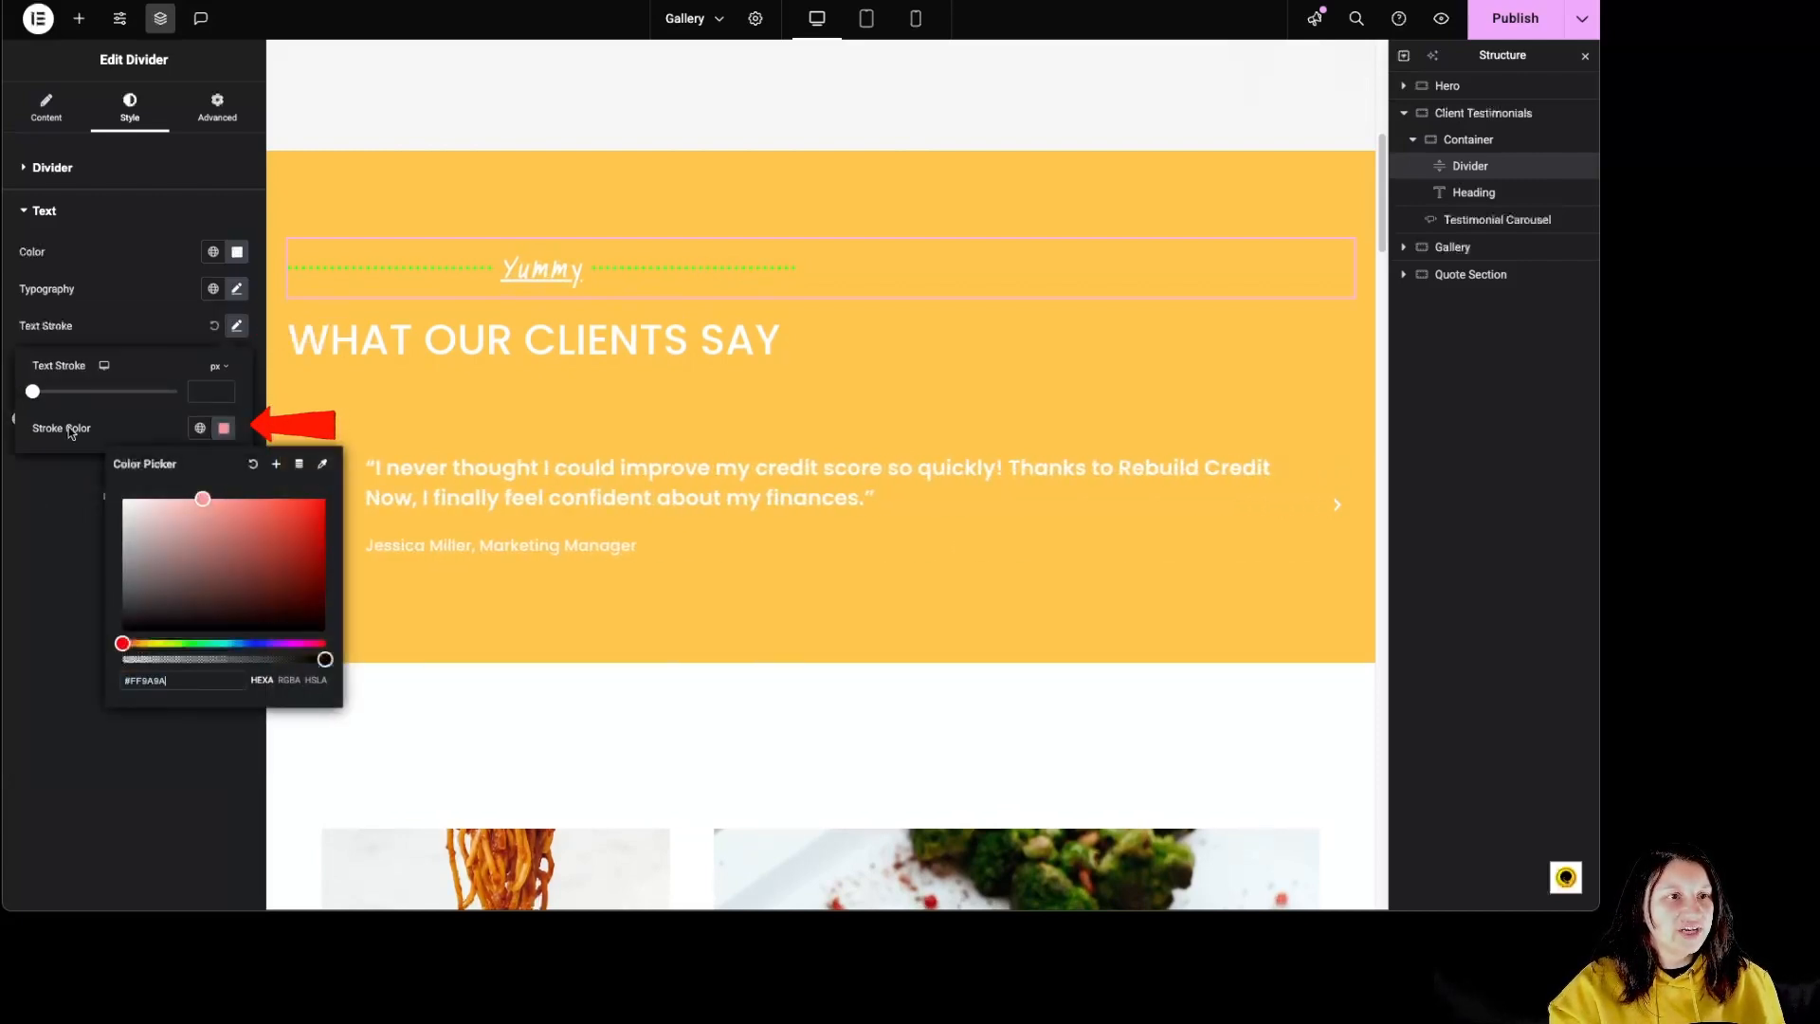
pyautogui.moveTo(31, 394); pyautogui.dragTo(105, 391)
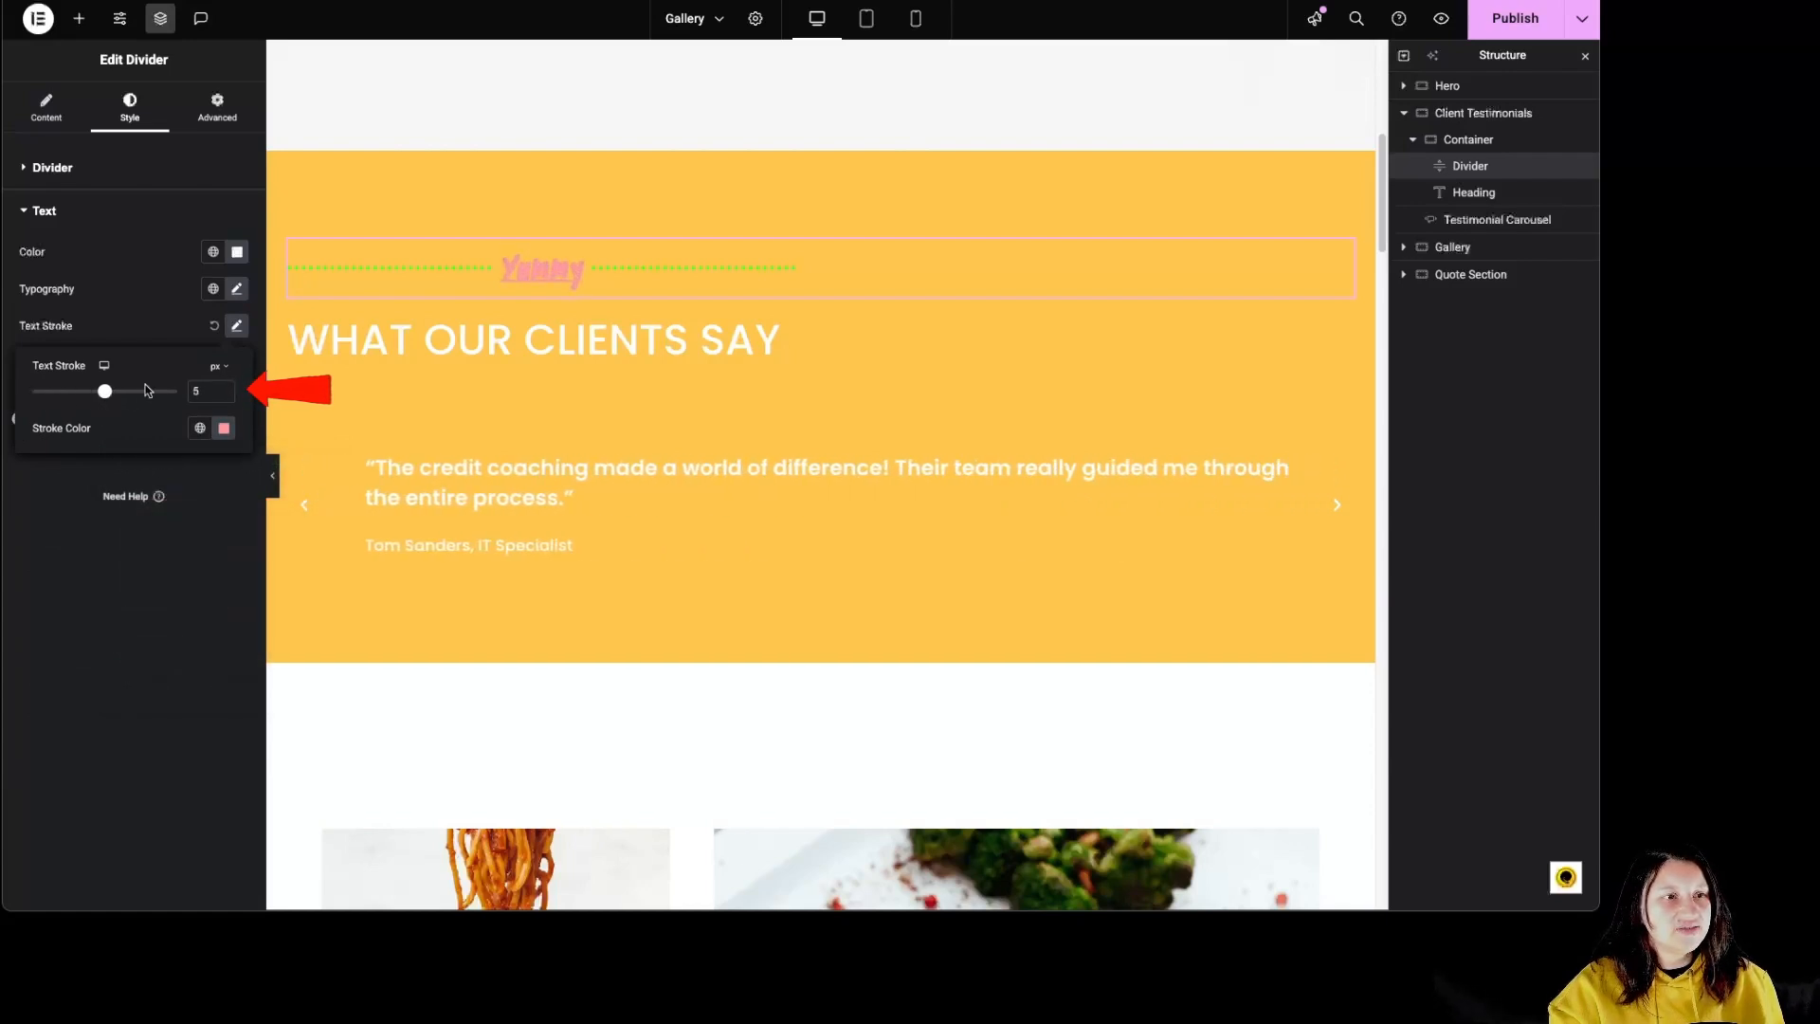
pyautogui.click(216, 328)
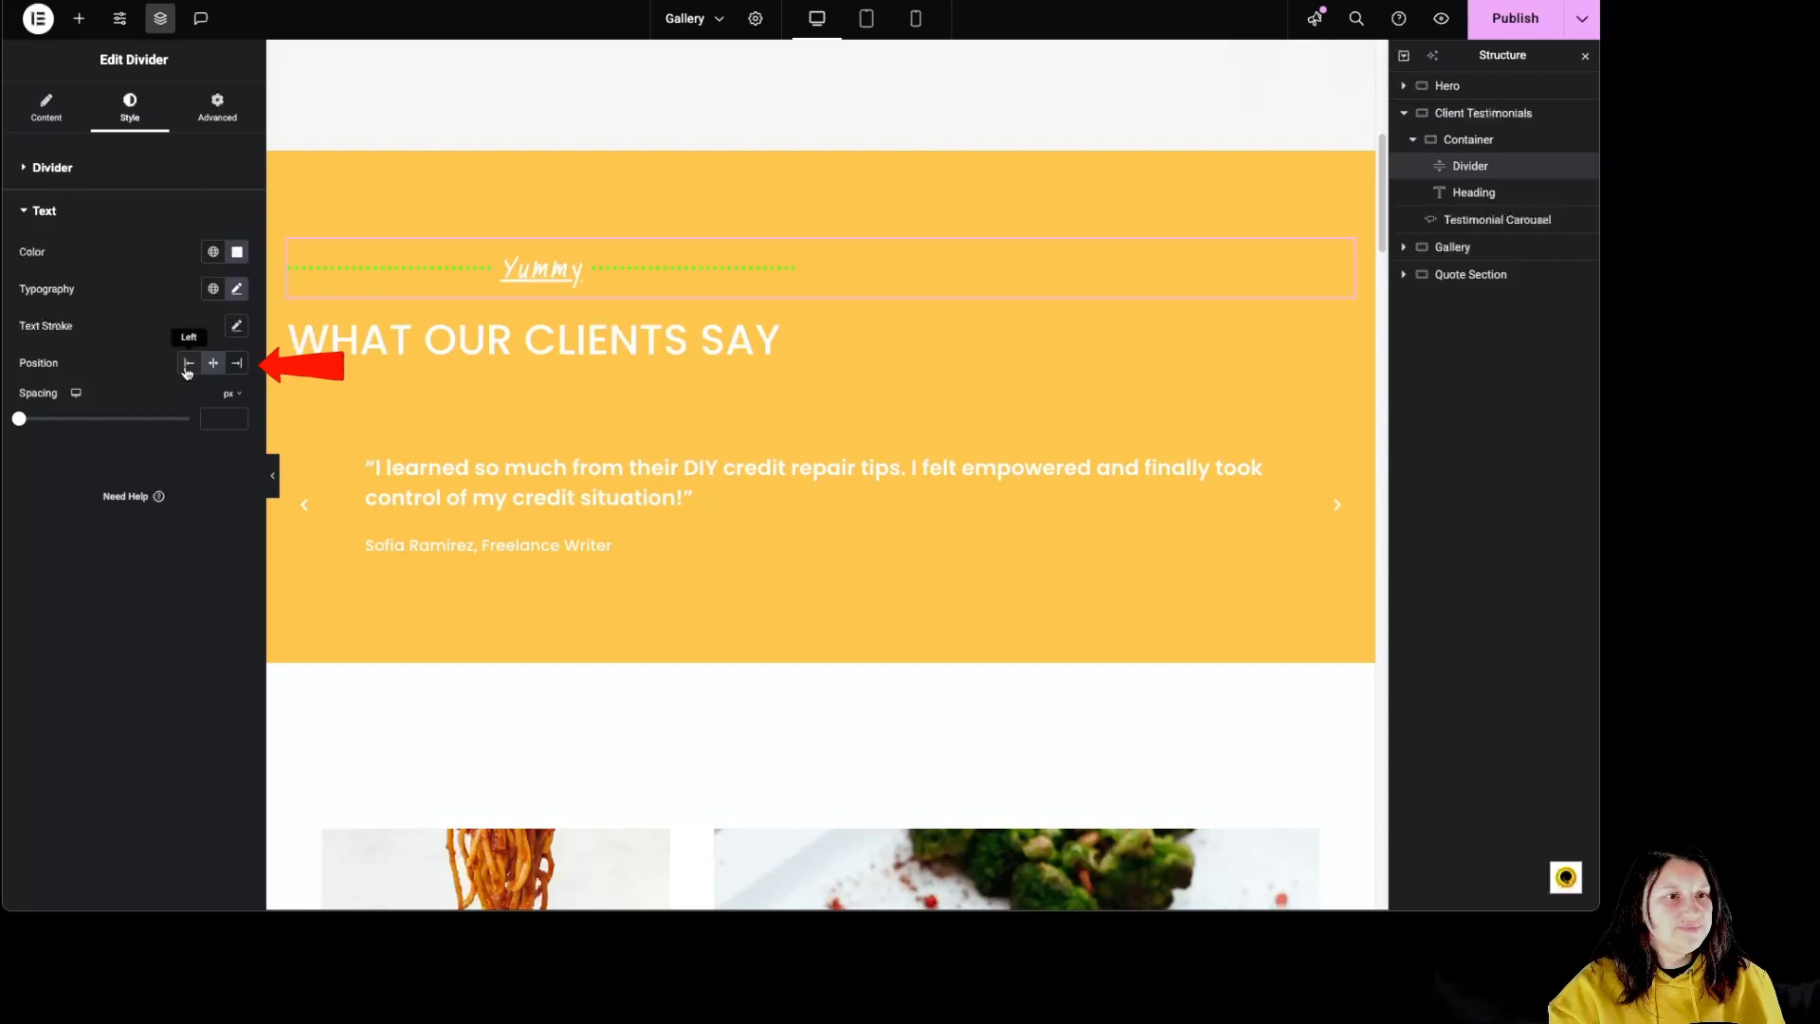
# Step: Try the left and right positions for the divider text, return it to the center and set its spacing to 20 px
pyautogui.click(188, 362)
pyautogui.click(213, 362)
pyautogui.click(237, 362)
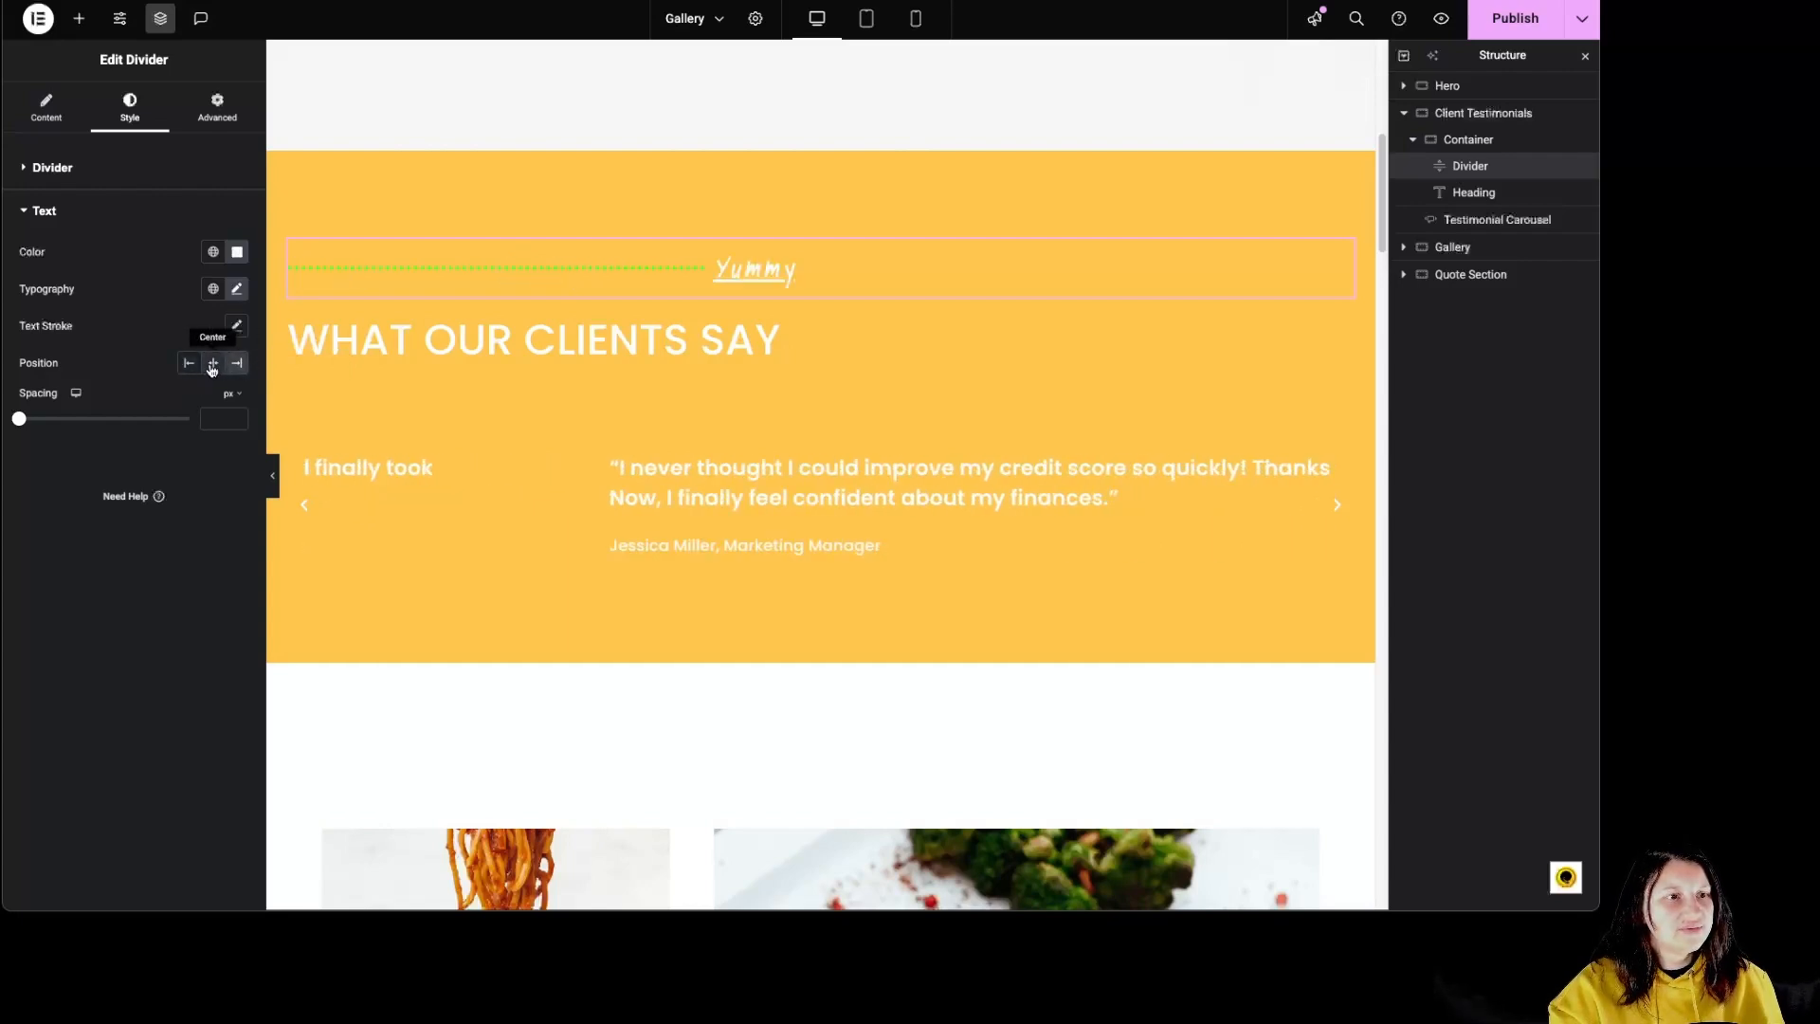
pyautogui.click(214, 362)
pyautogui.moveTo(19, 418); pyautogui.dragTo(91, 417)
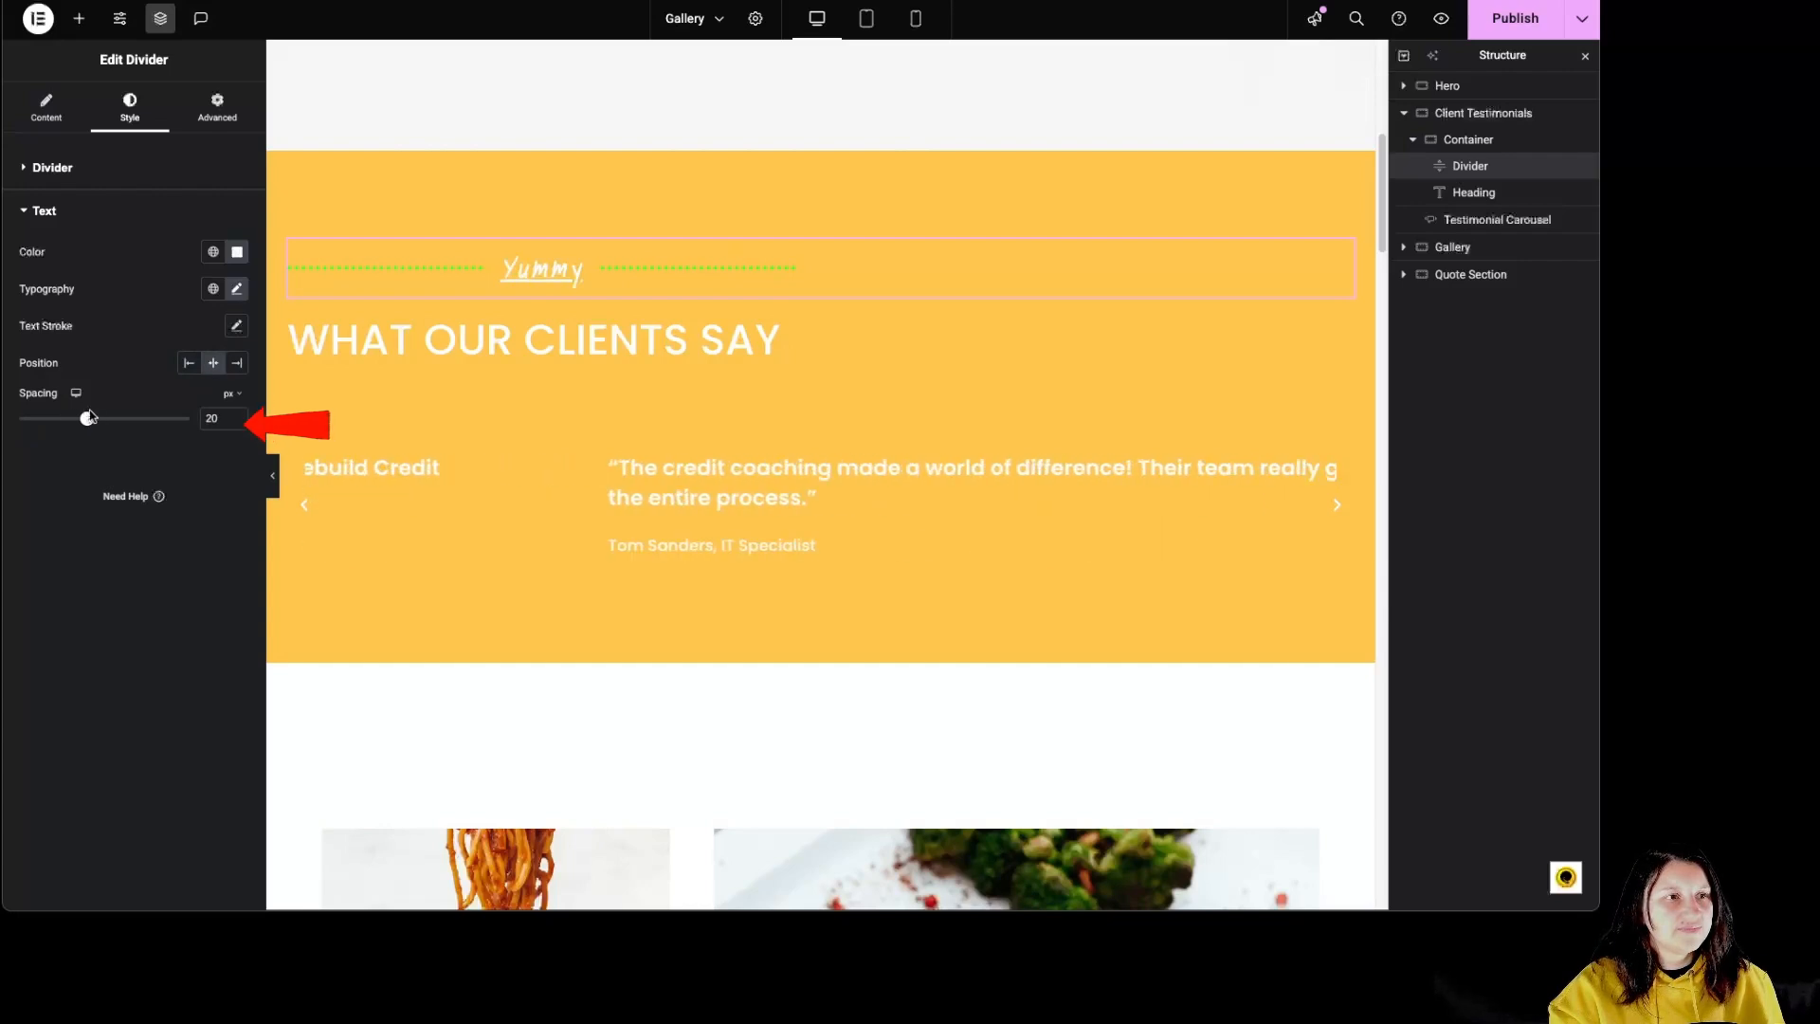
pyautogui.click(217, 107)
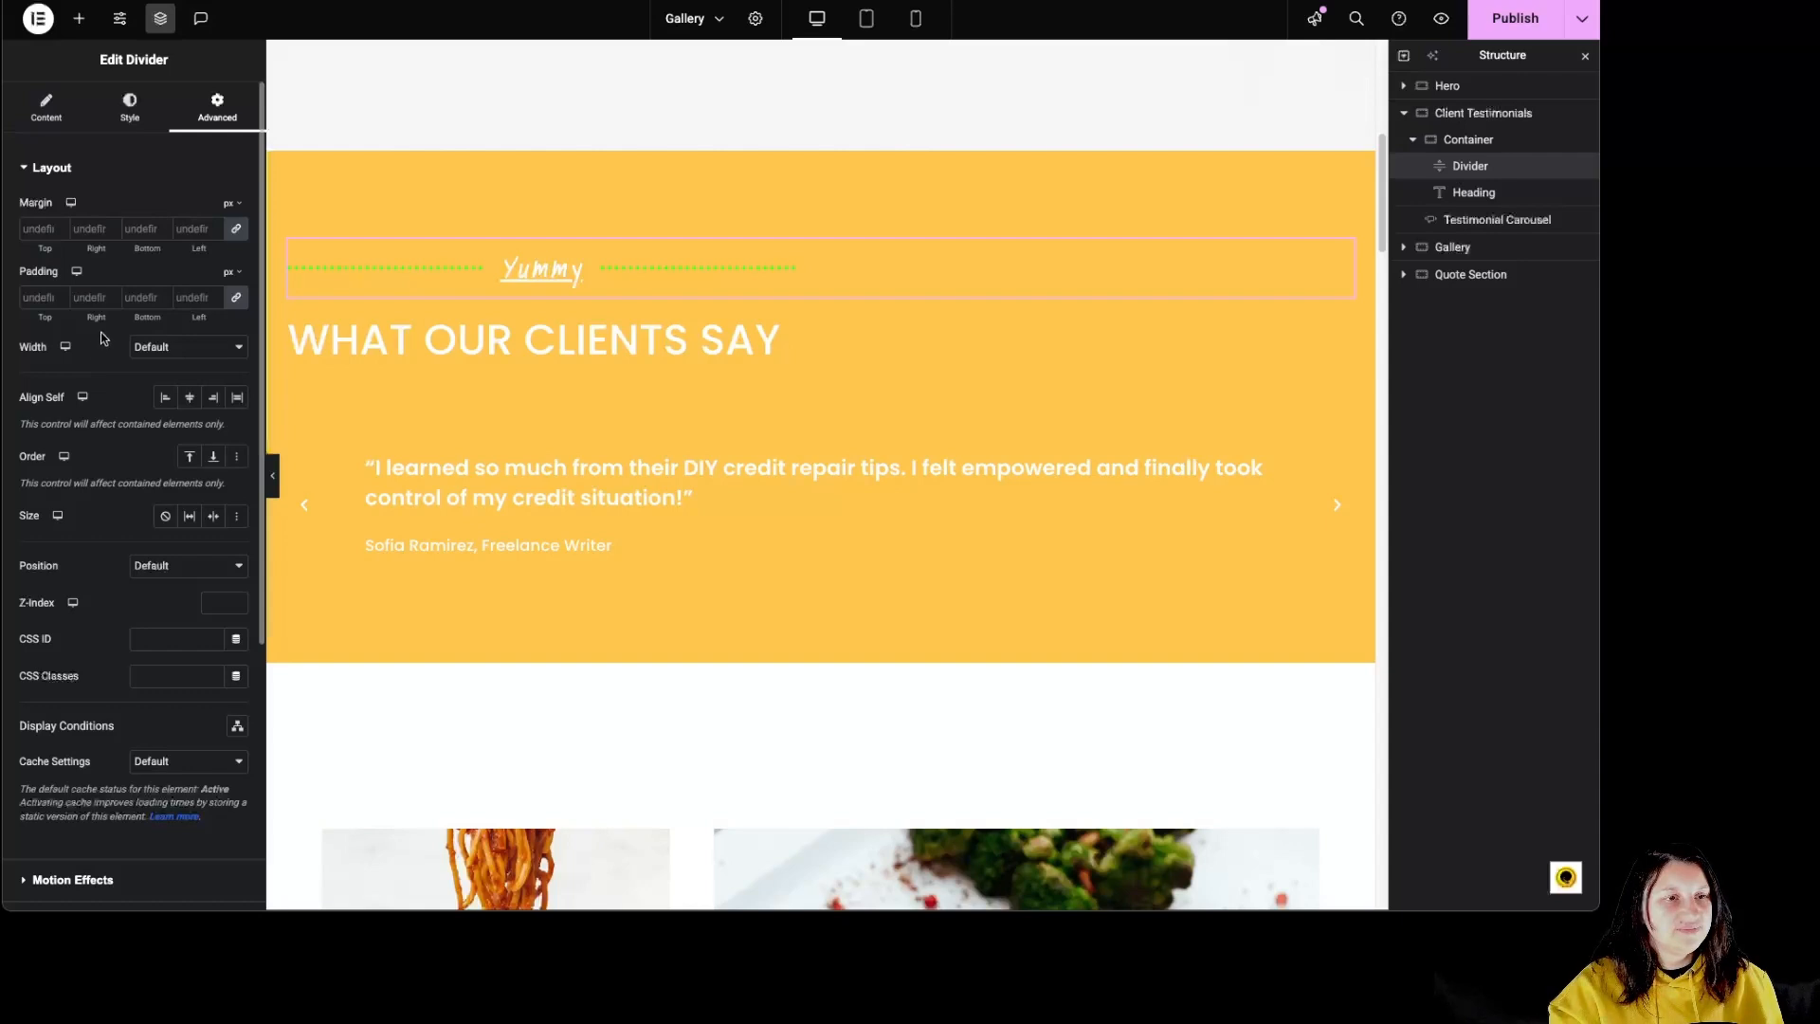
pyautogui.click(521, 343)
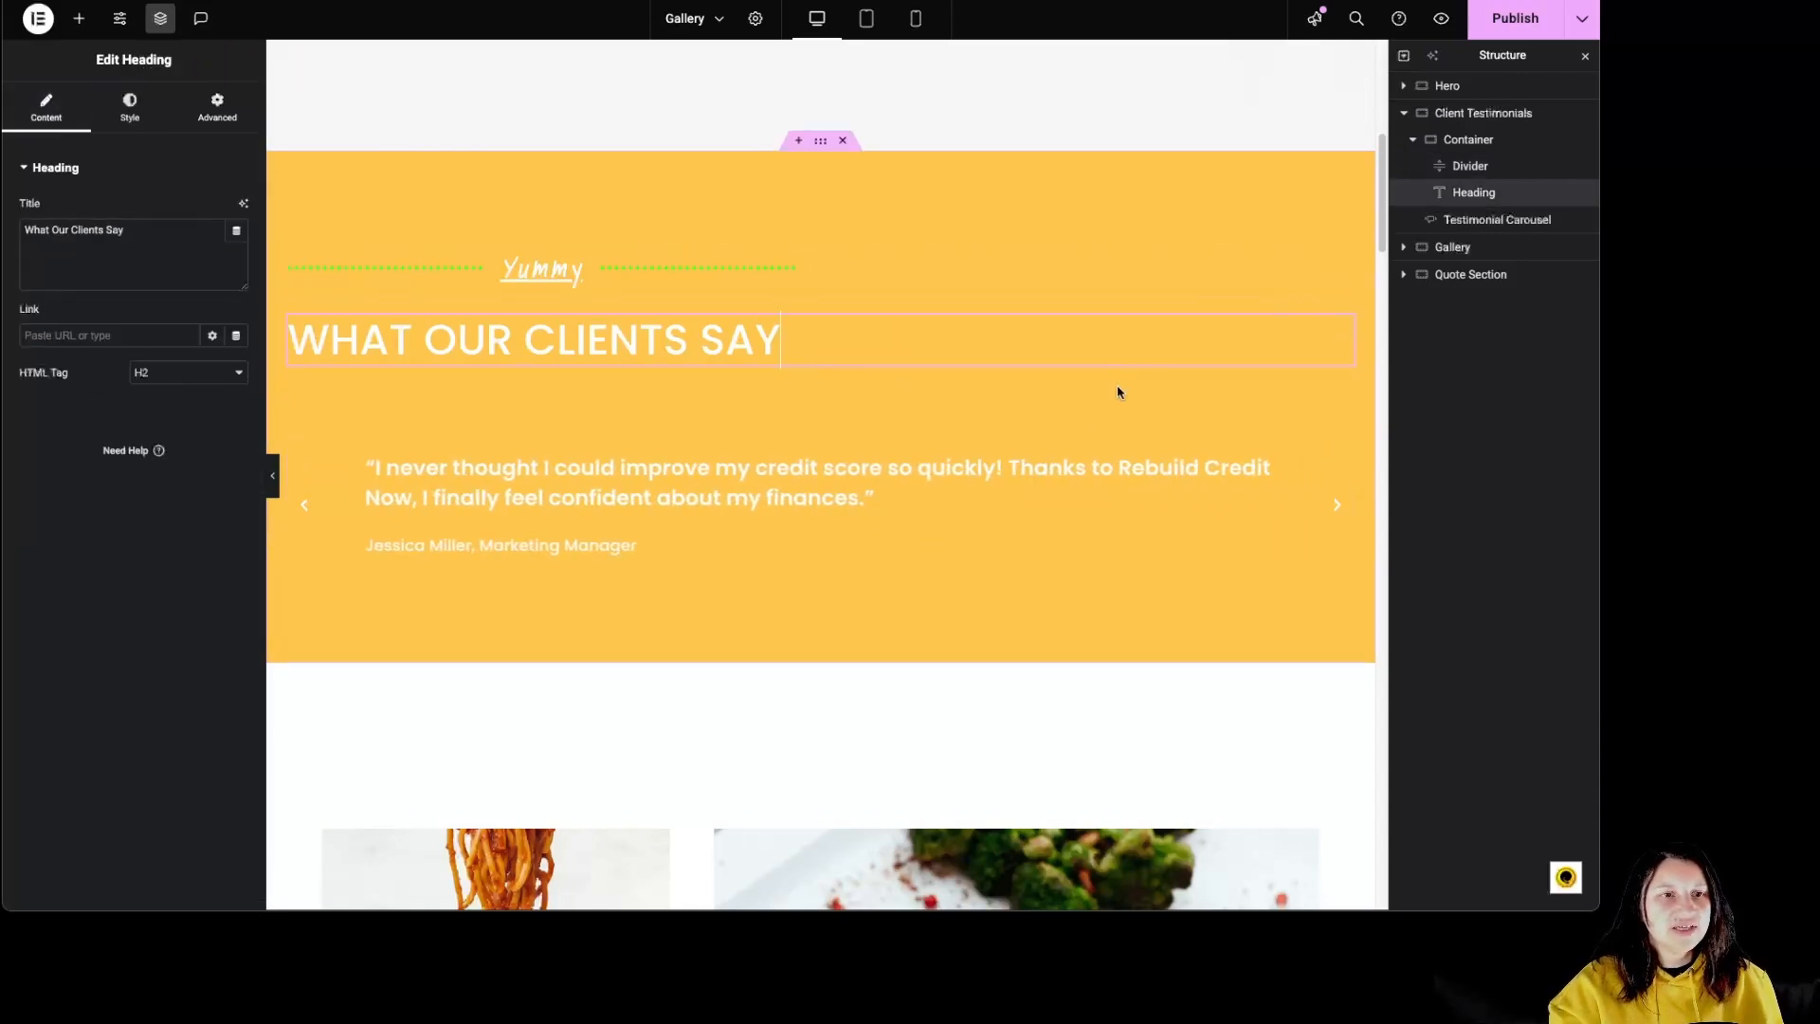
pyautogui.scroll(6, 1069, 290)
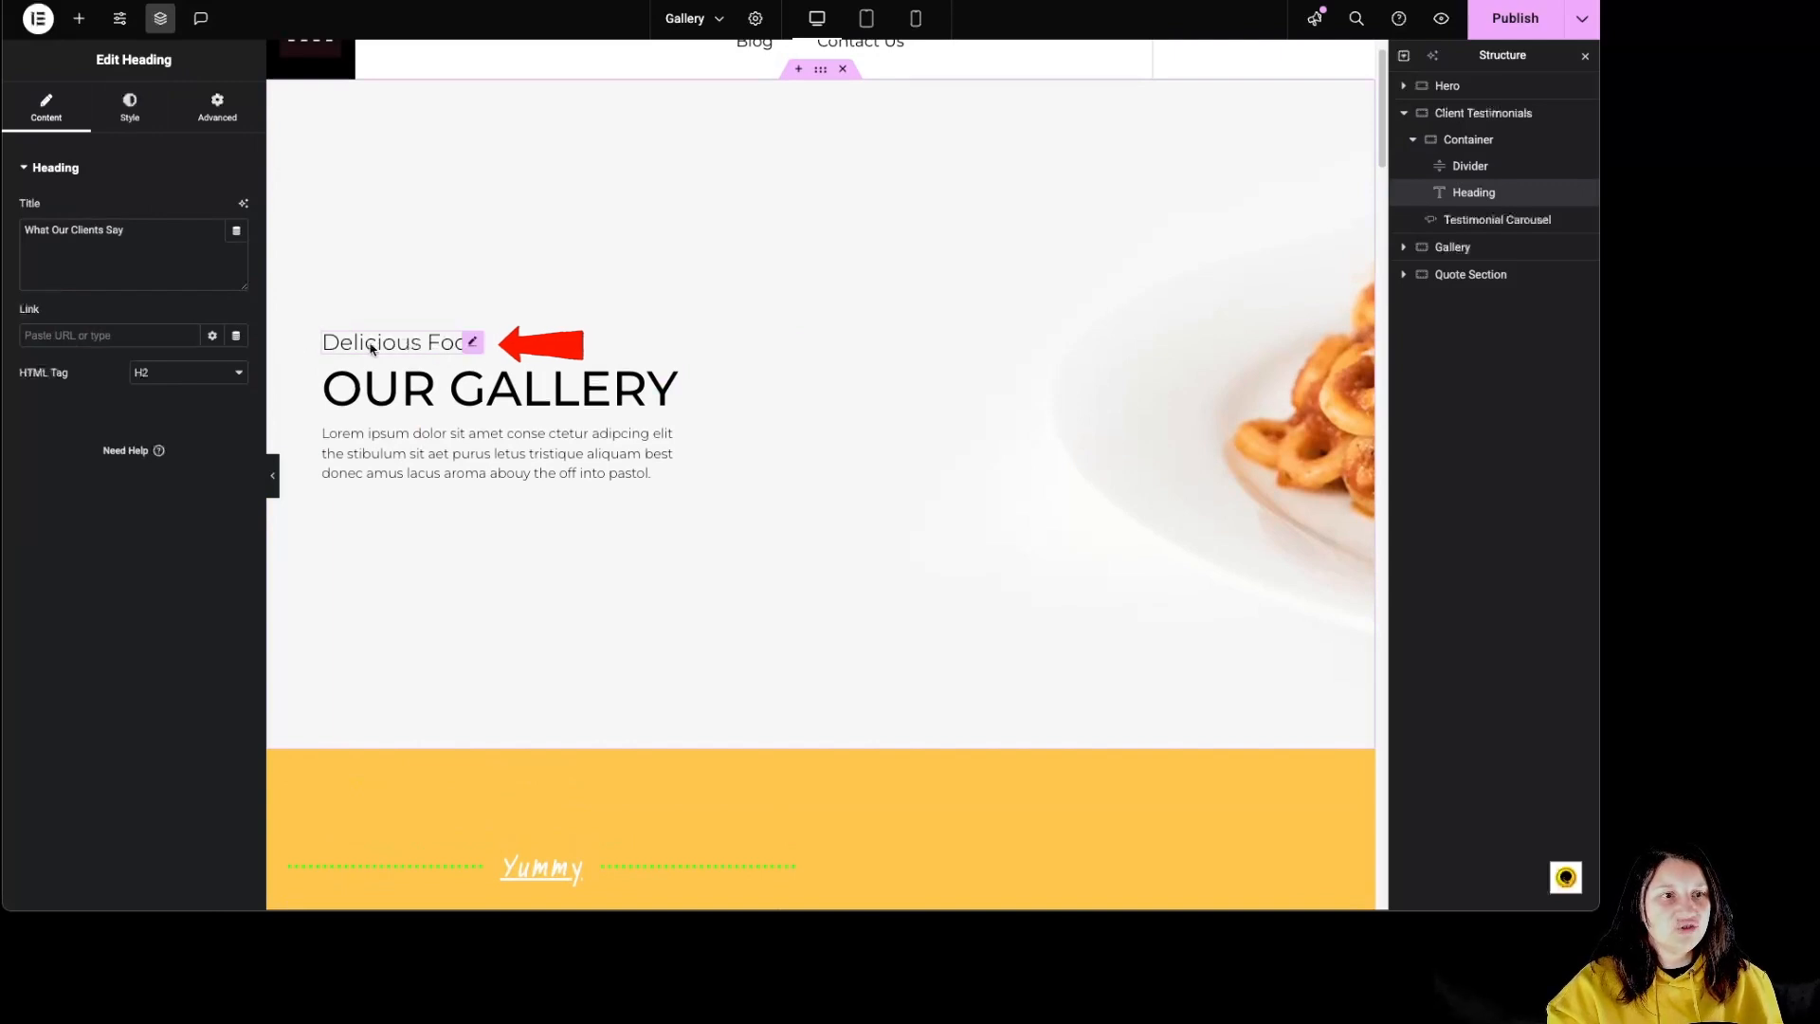
pyautogui.scroll(-6, 850, 423)
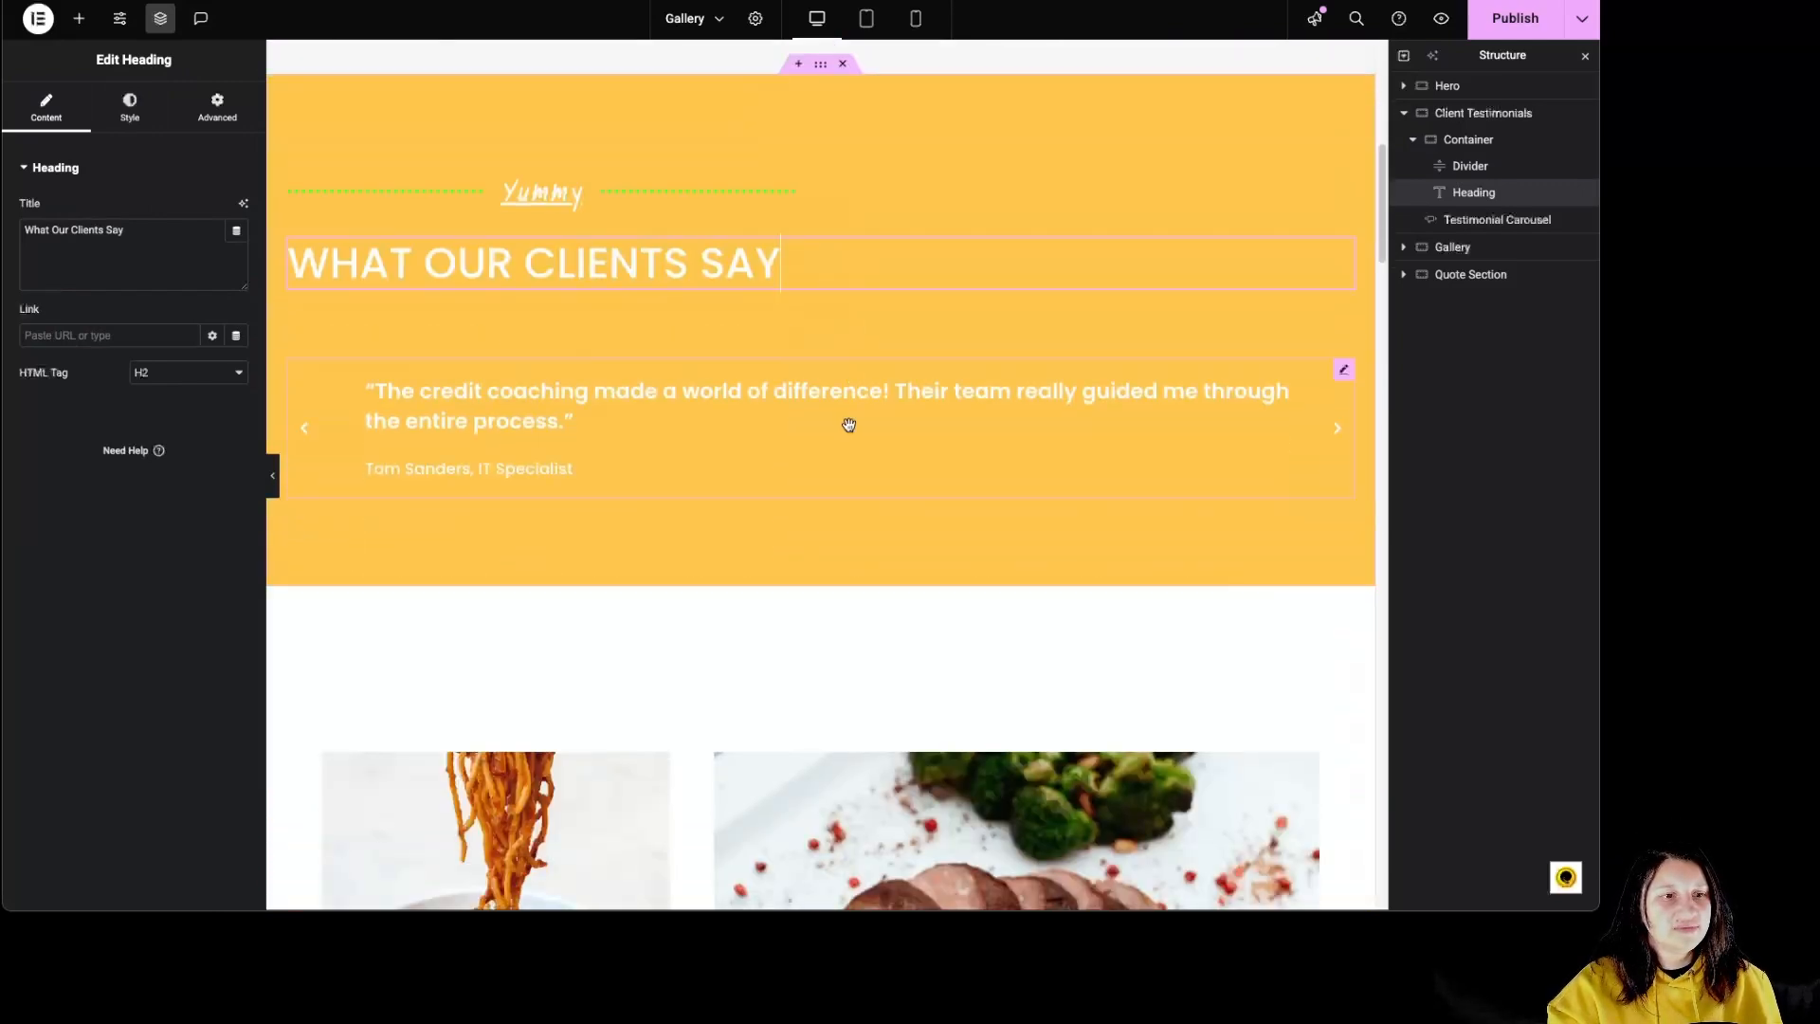
# Step: Add a blank slide to the testimonial carousel, remove it, and duplicate the third slide instead
pyautogui.click(543, 430)
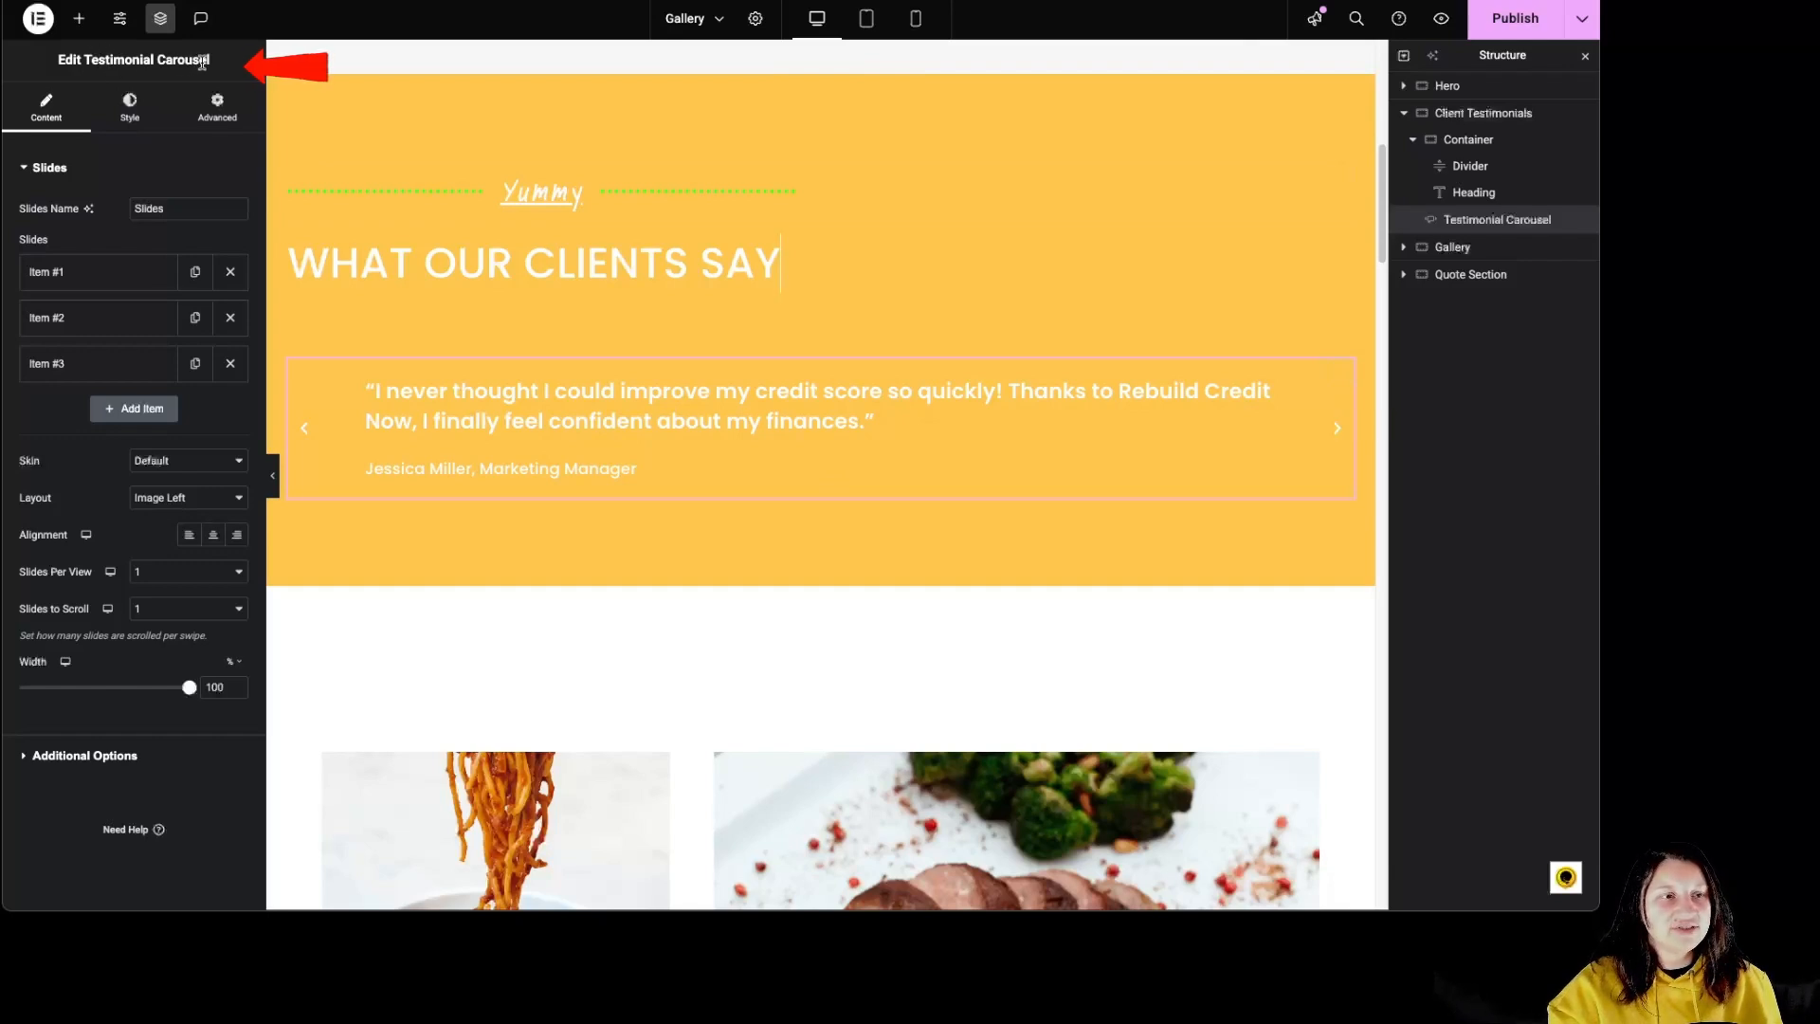
pyautogui.click(147, 418)
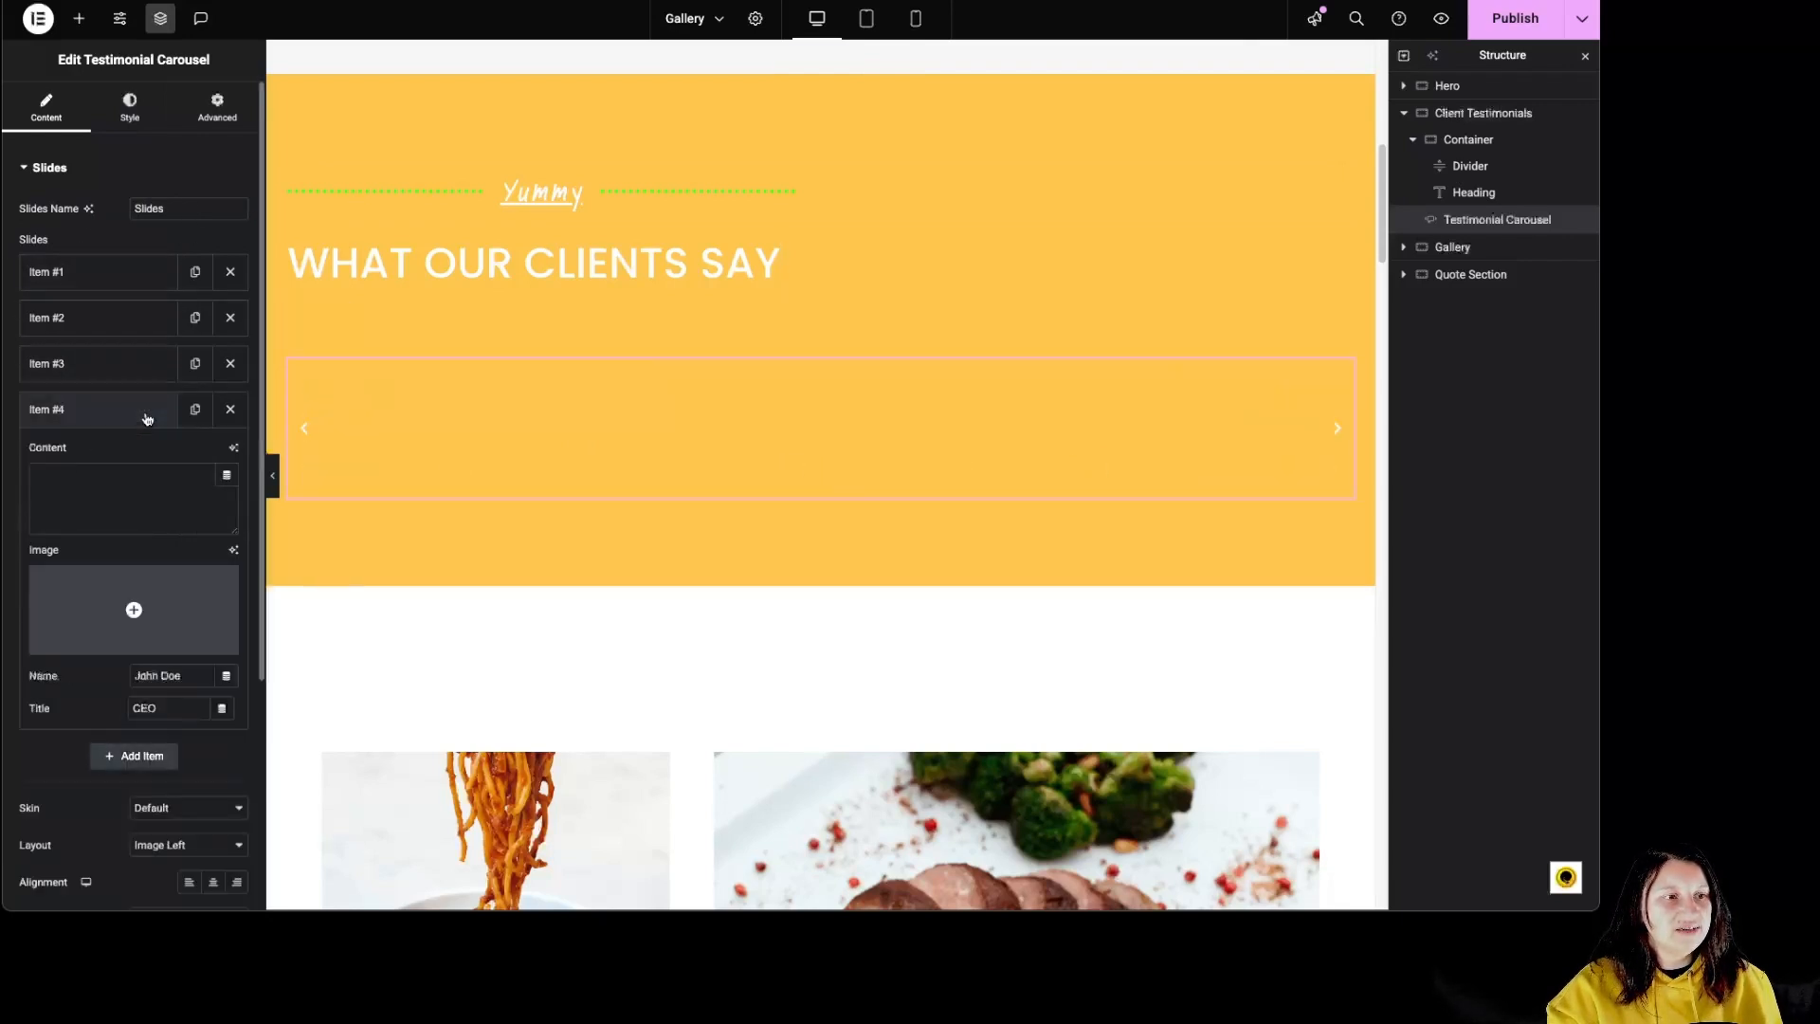
pyautogui.click(231, 410)
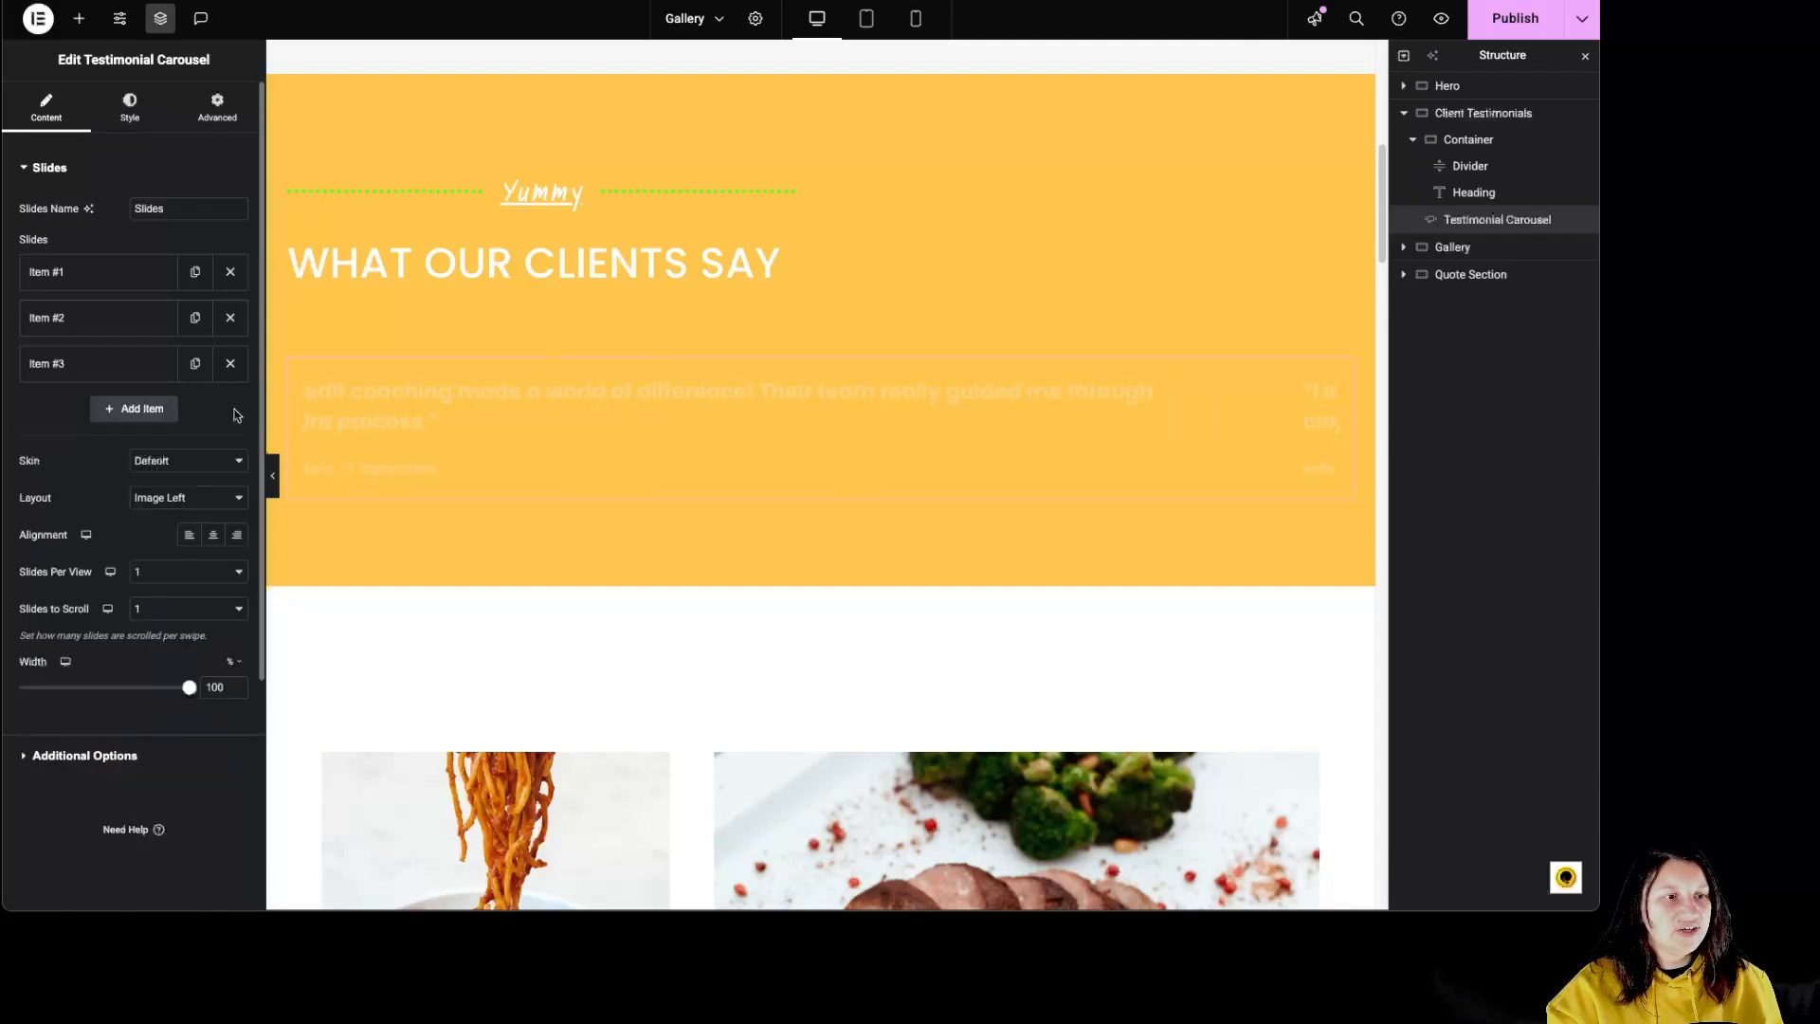
pyautogui.click(196, 366)
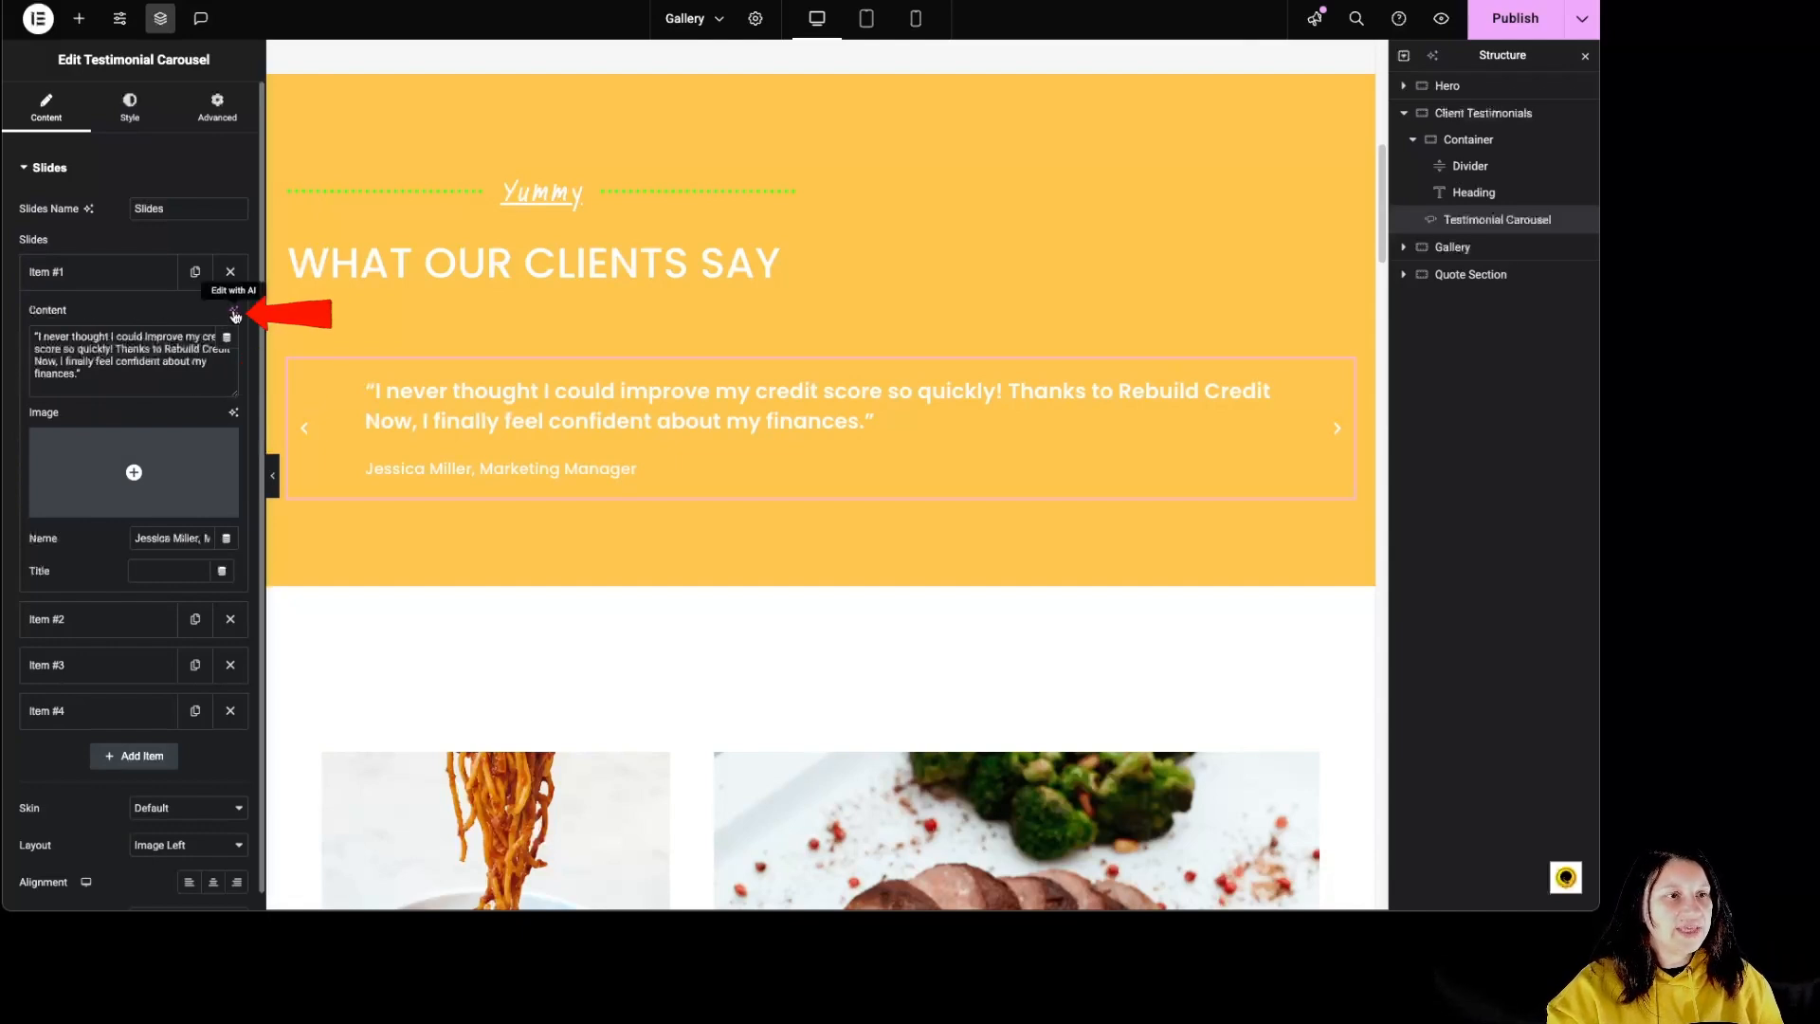
# Step: Insert an image from the media library into the first testimonial slide
pyautogui.moveTo(161, 447)
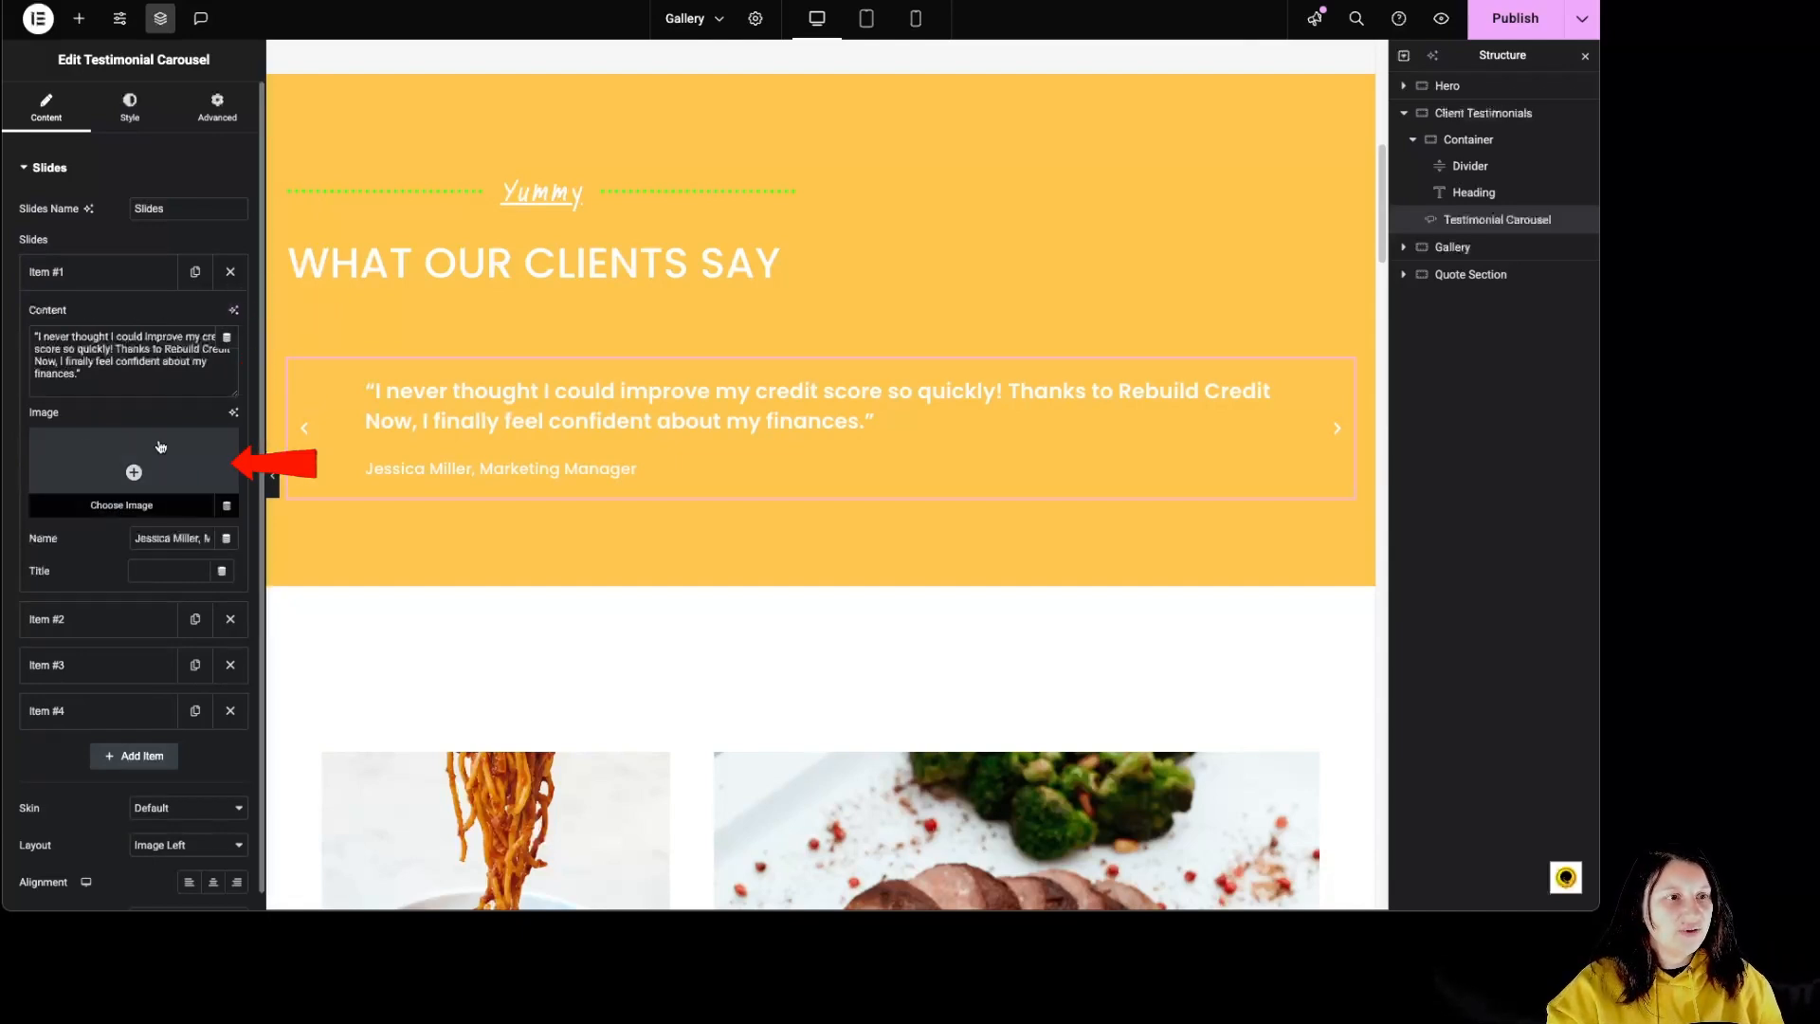
pyautogui.click(152, 455)
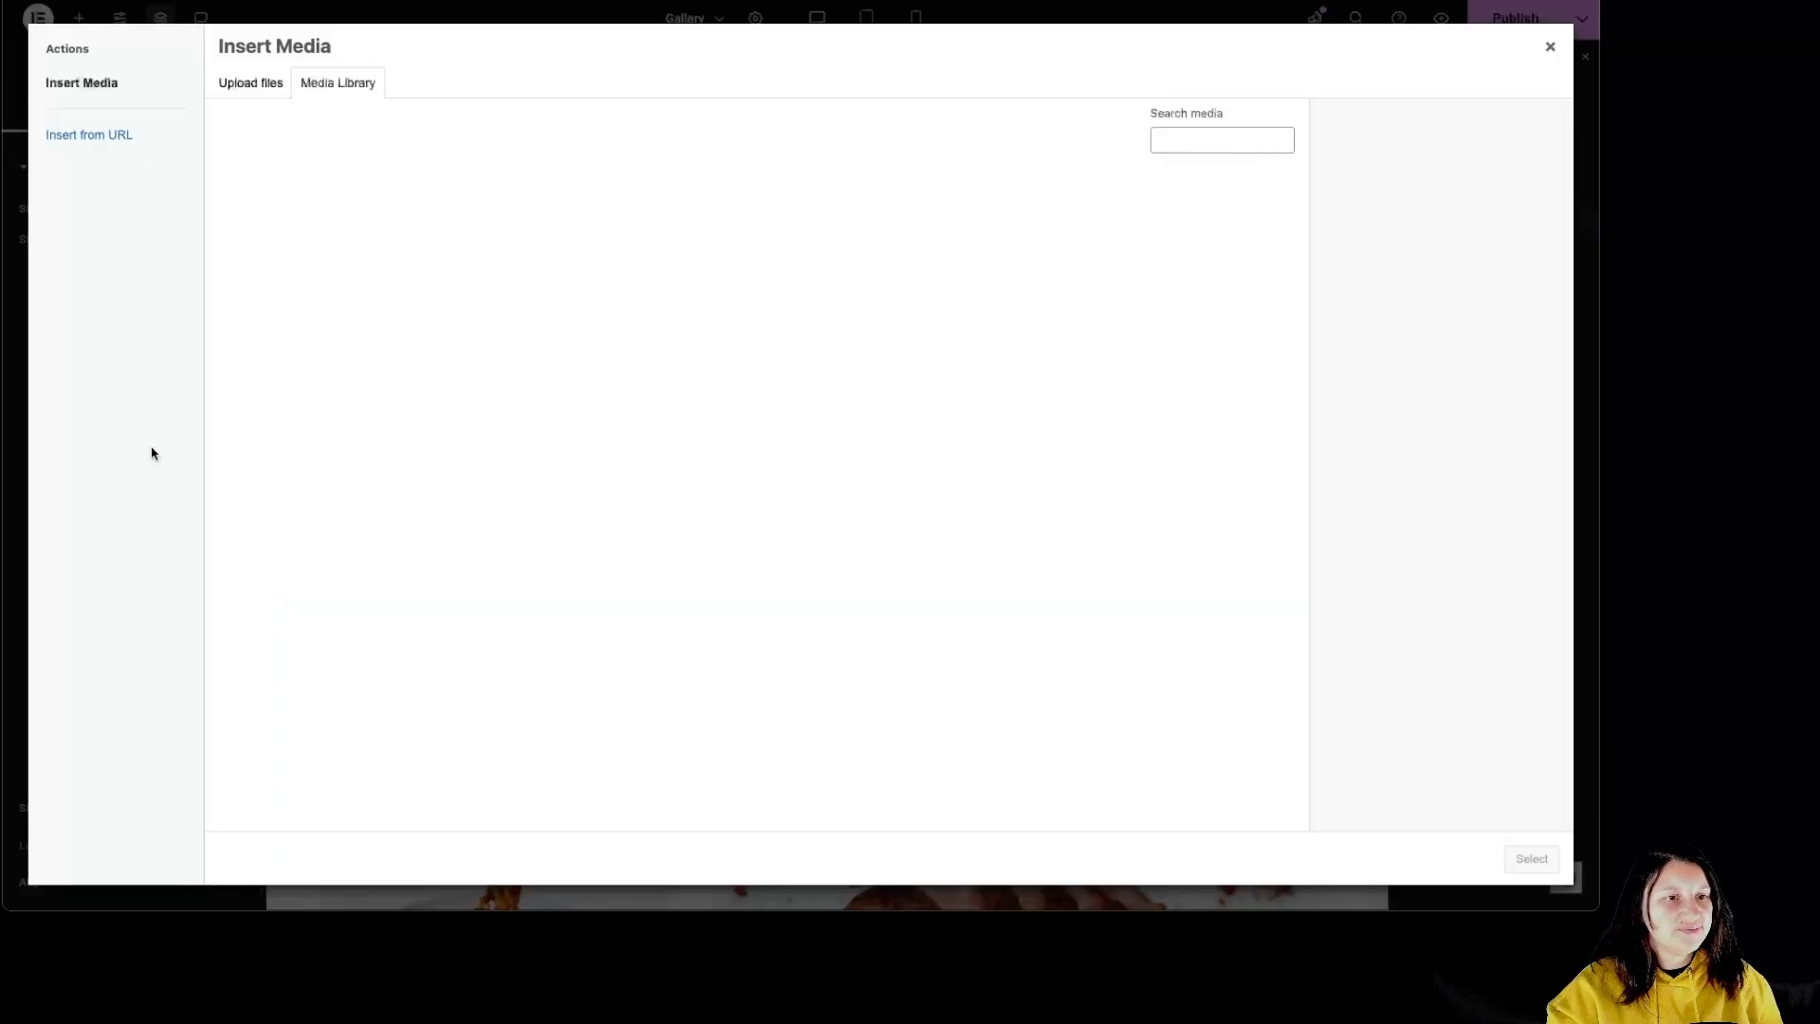
pyautogui.click(550, 507)
pyautogui.click(1532, 859)
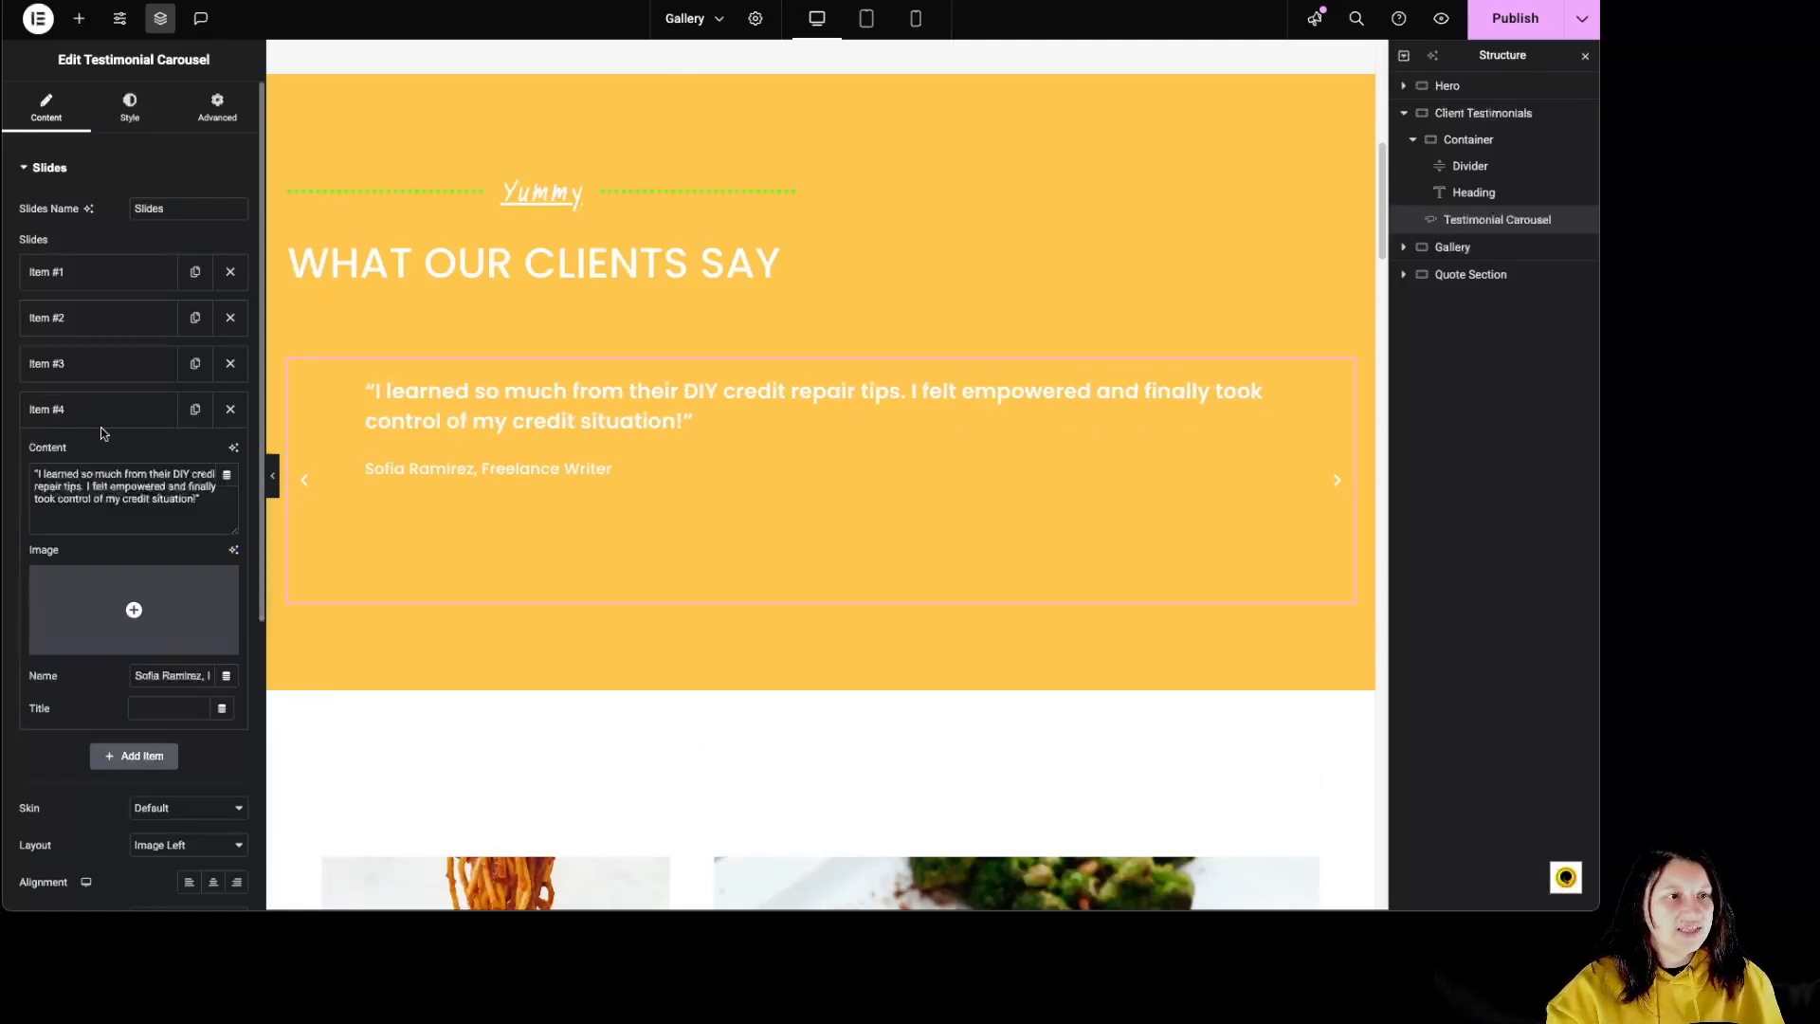
# Step: Look through the contents of the third and second testimonial slides and collapse them
pyautogui.click(104, 372)
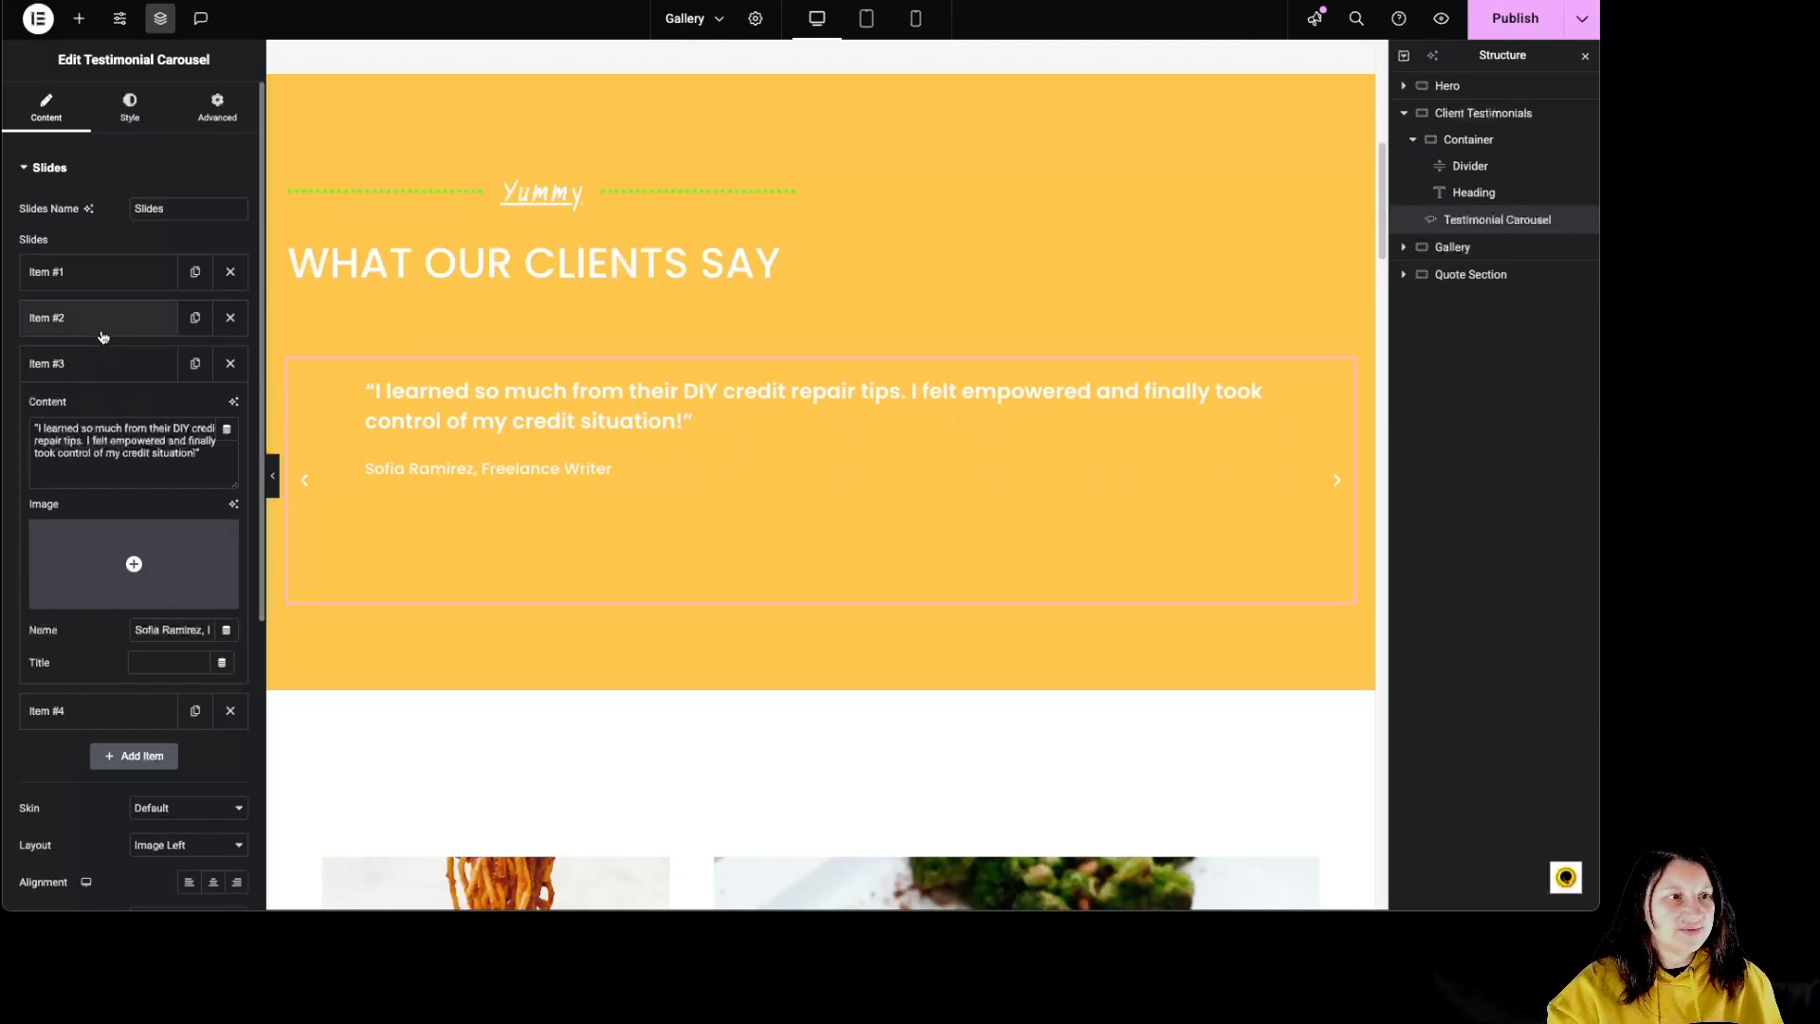
pyautogui.click(102, 337)
pyautogui.click(102, 330)
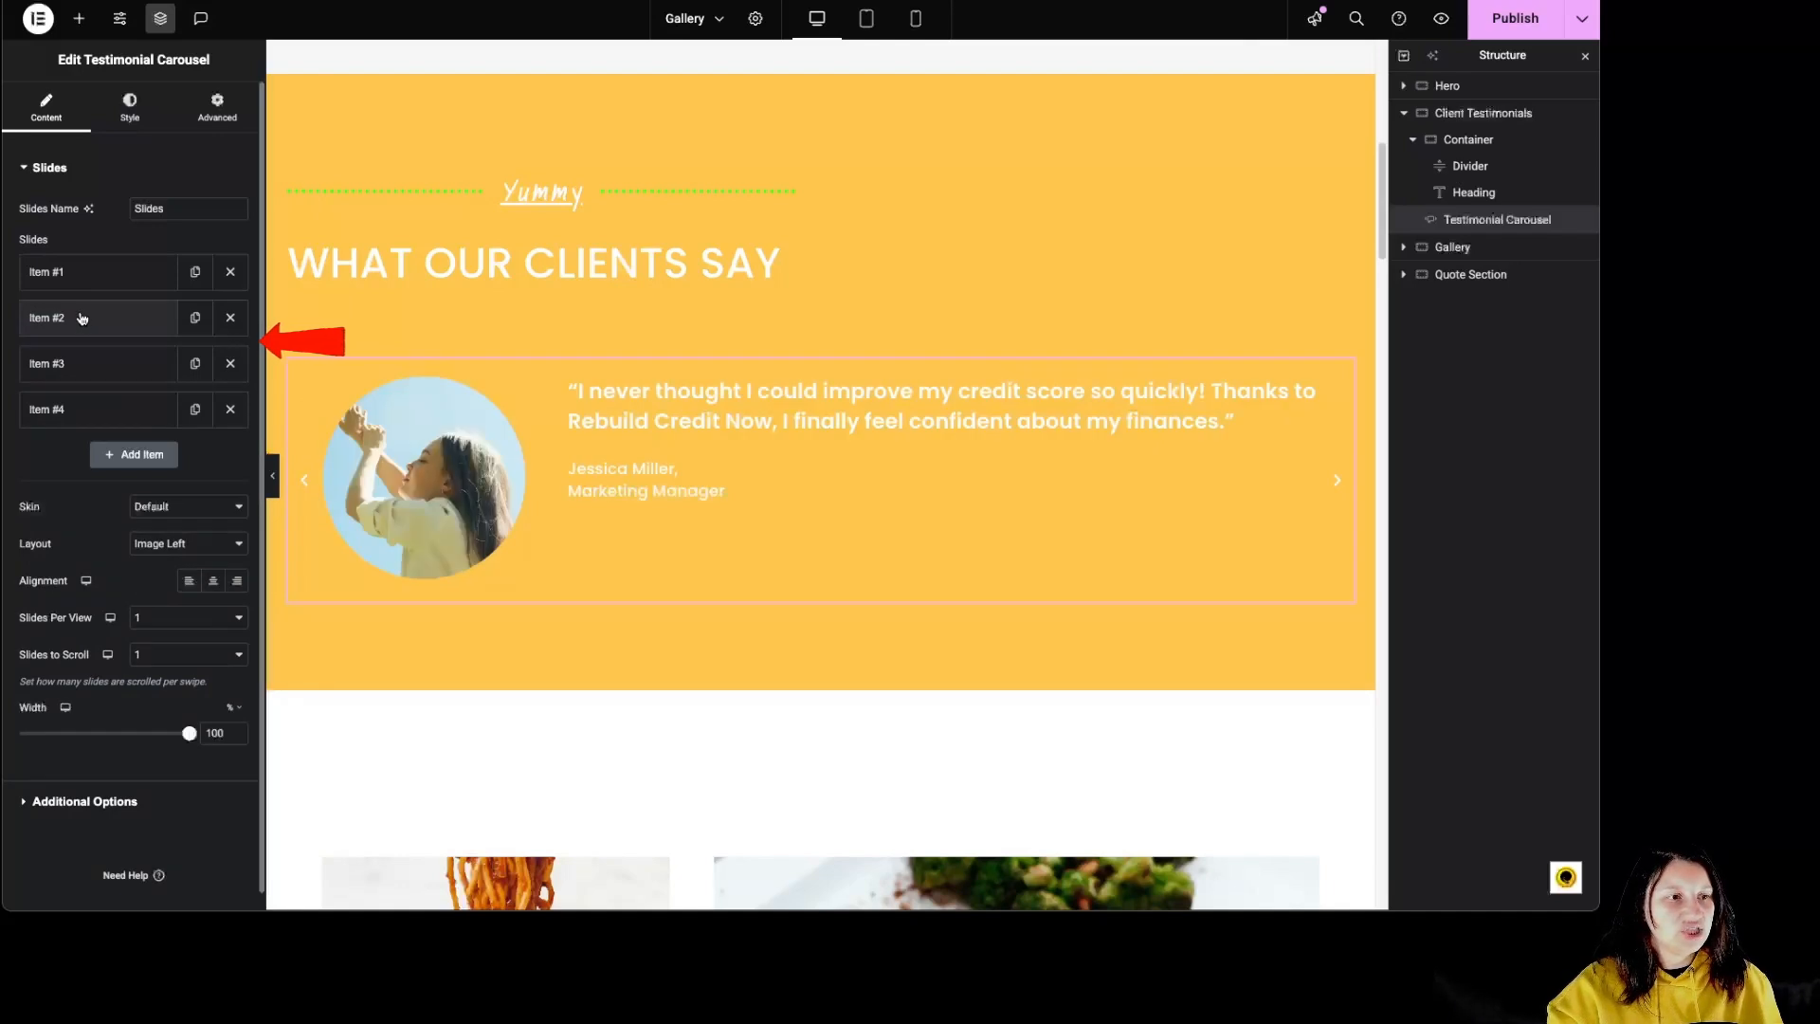
# Step: Try the Bubble skin on the testimonial carousel and return it to Default
pyautogui.click(187, 507)
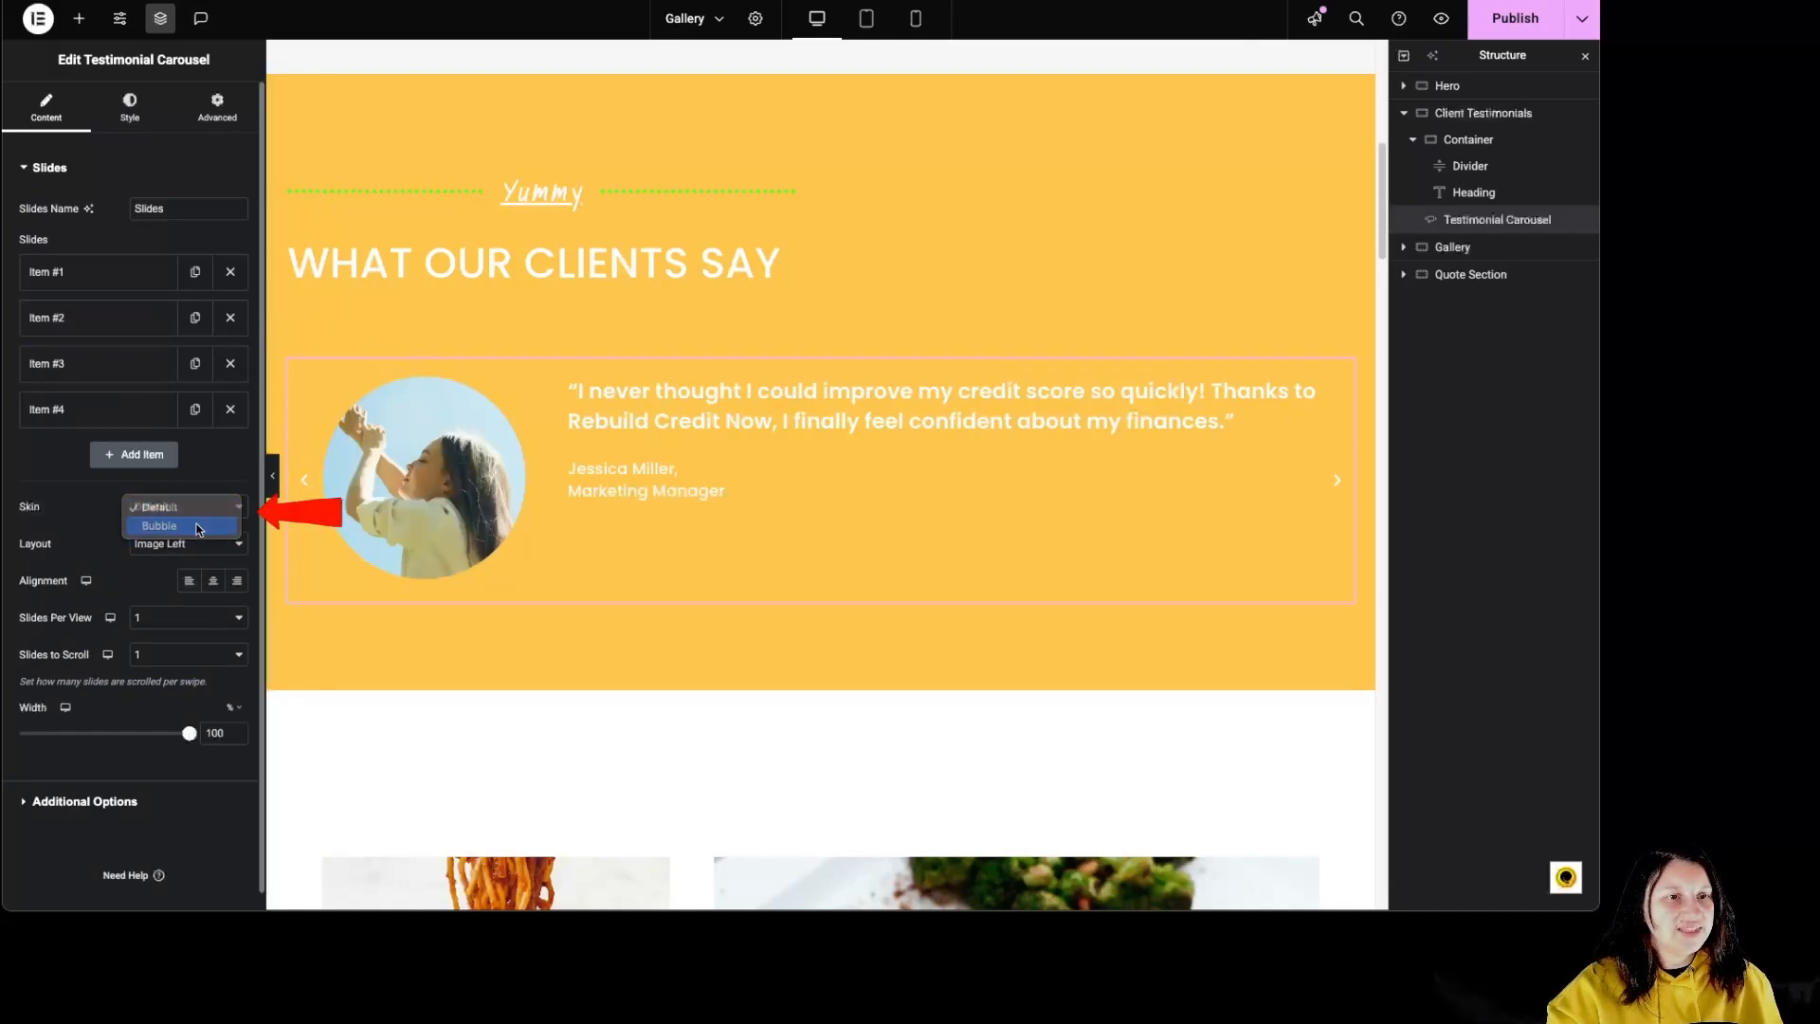
pyautogui.click(198, 527)
pyautogui.click(189, 509)
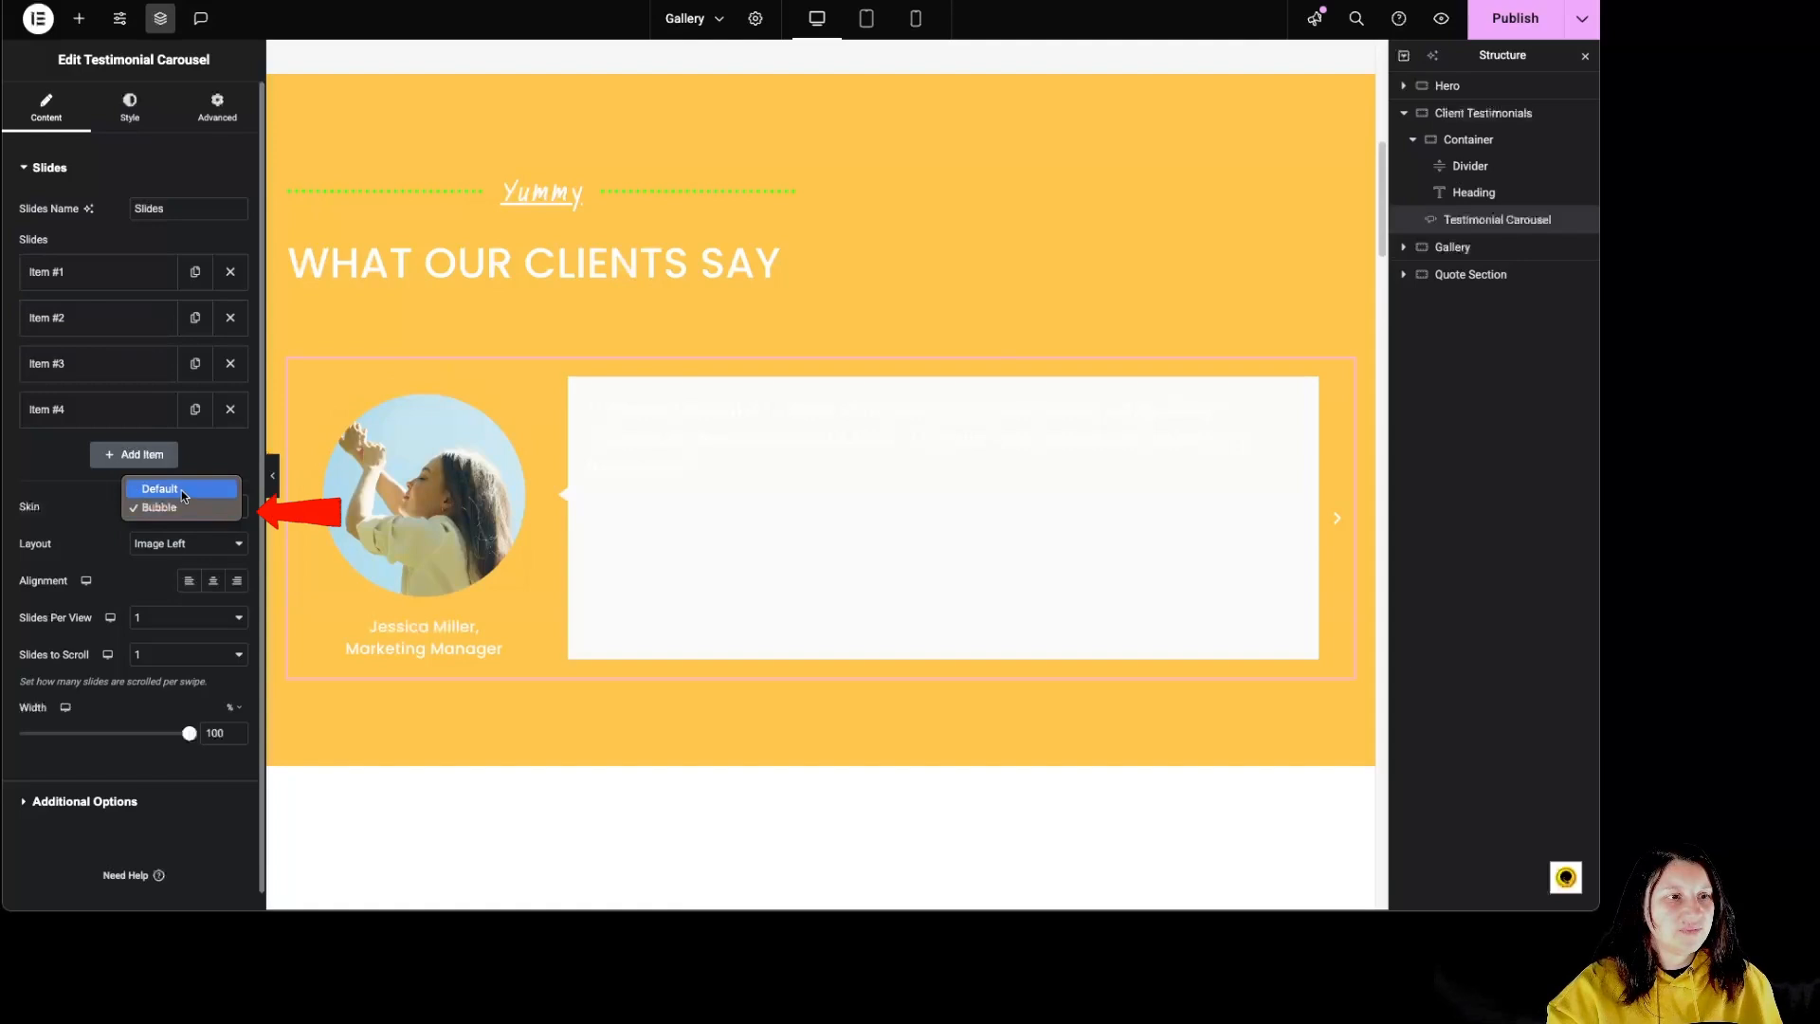
pyautogui.click(188, 487)
# Step: Try the Image Inline, Image Stacked and Image Above layouts for the slides and return to Image Left
pyautogui.click(185, 547)
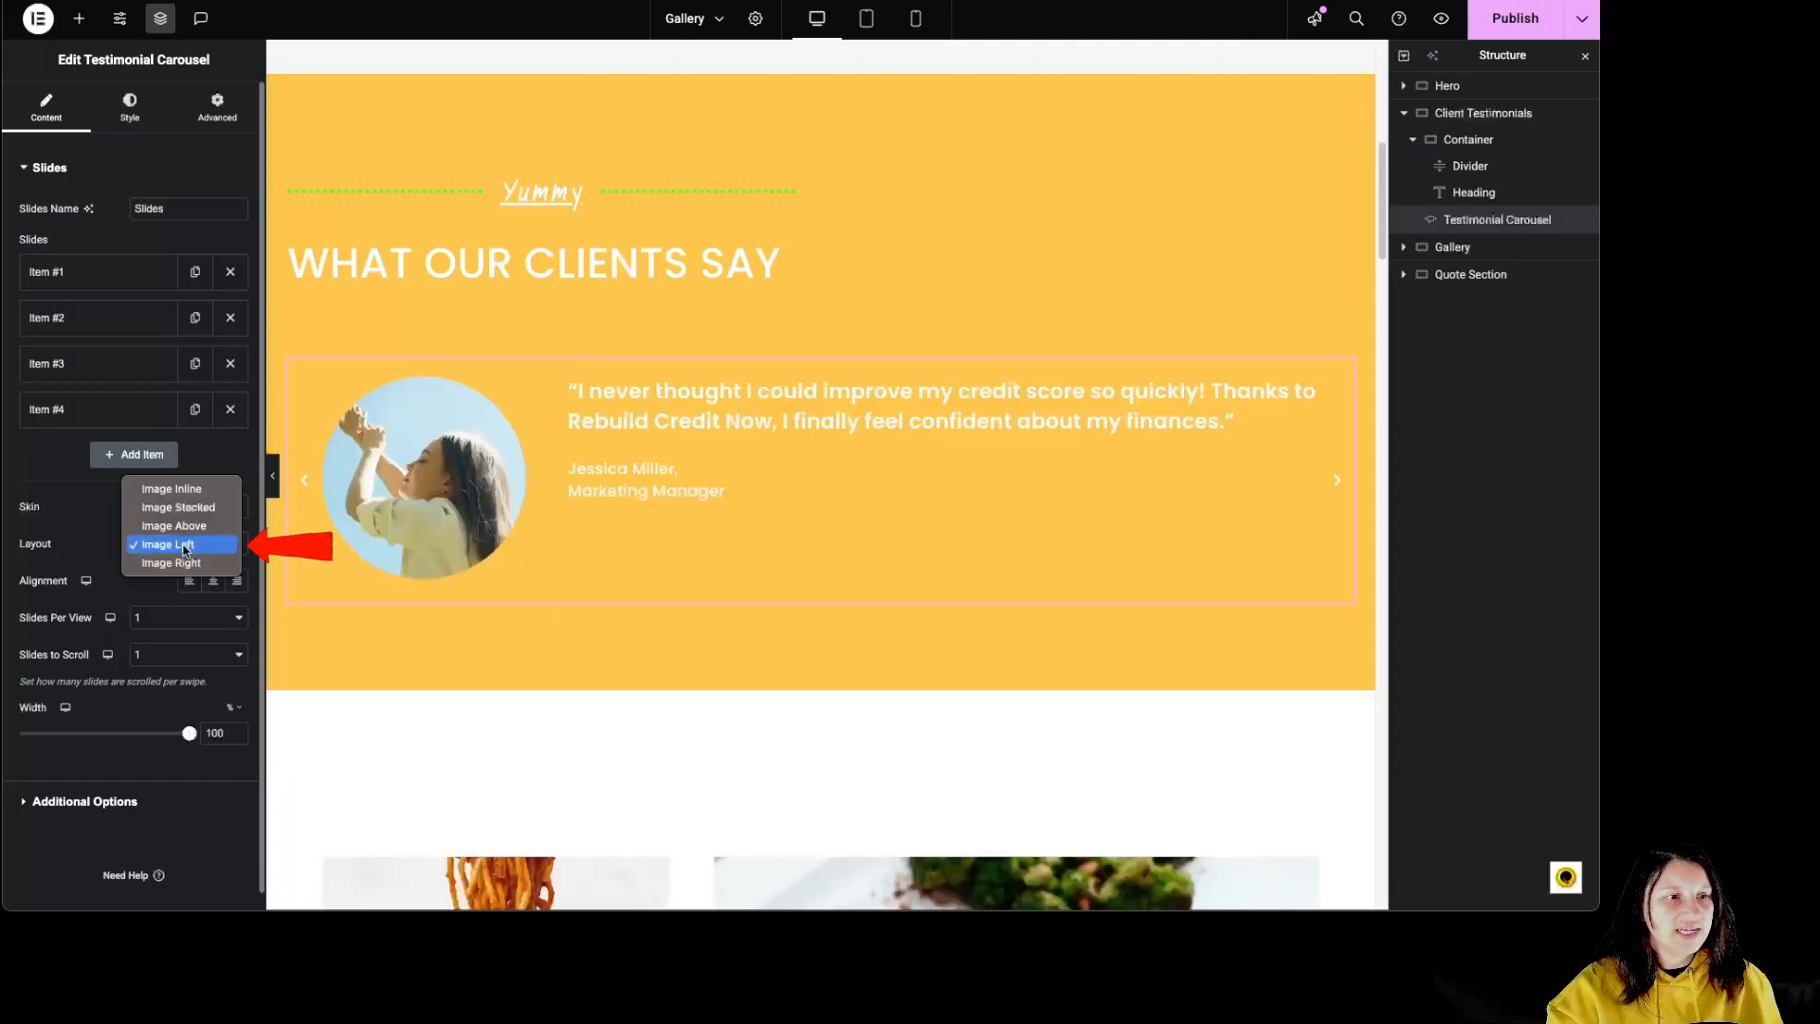
pyautogui.click(187, 485)
pyautogui.click(189, 552)
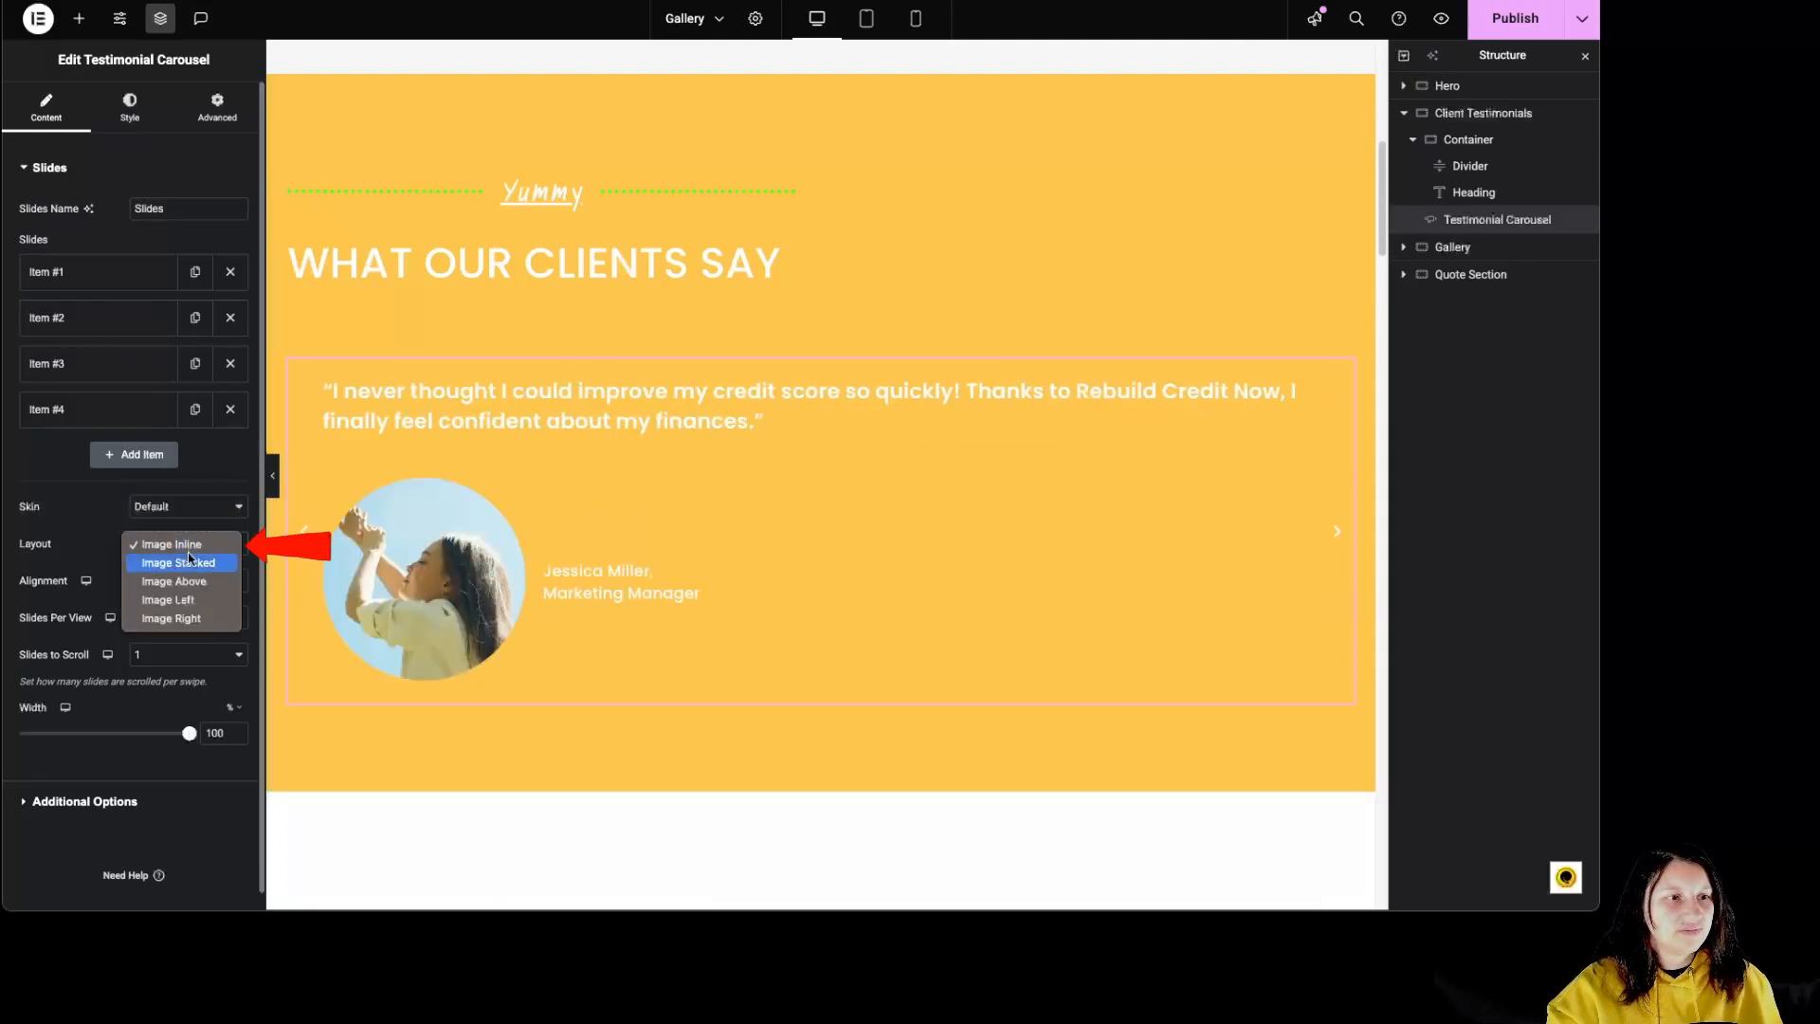
pyautogui.click(189, 560)
pyautogui.click(193, 543)
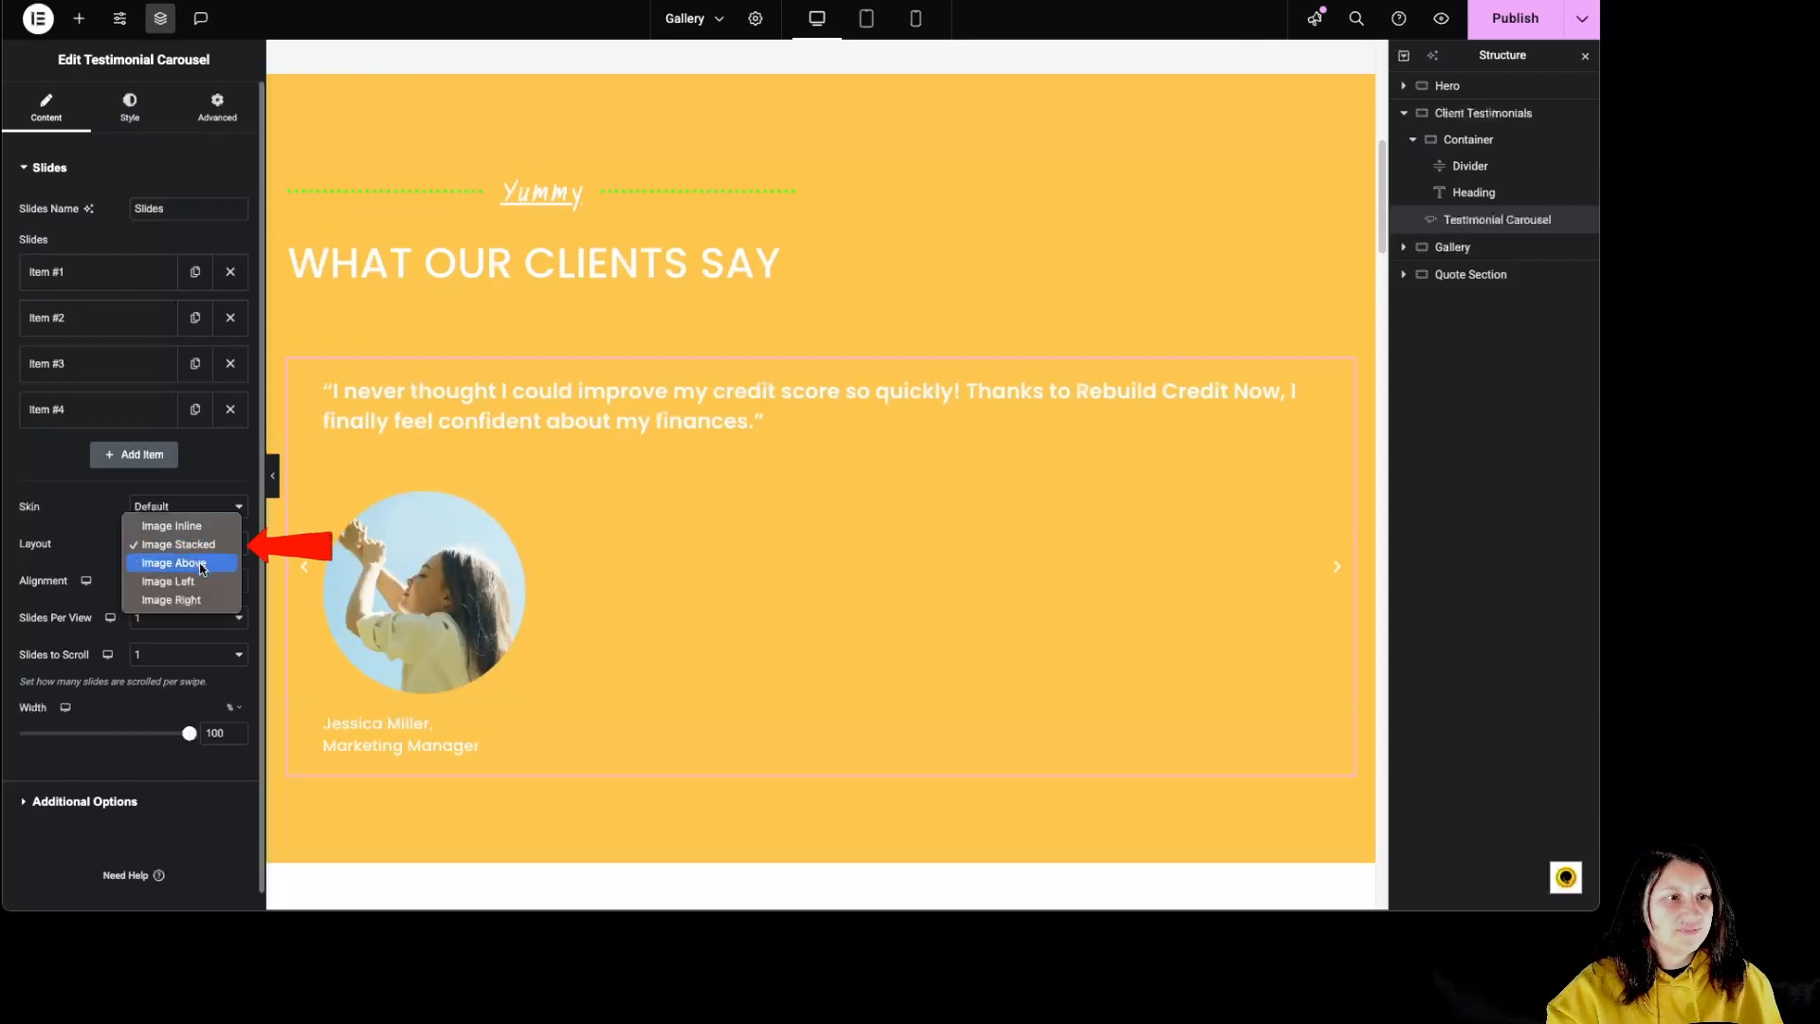
pyautogui.click(194, 562)
pyautogui.click(197, 549)
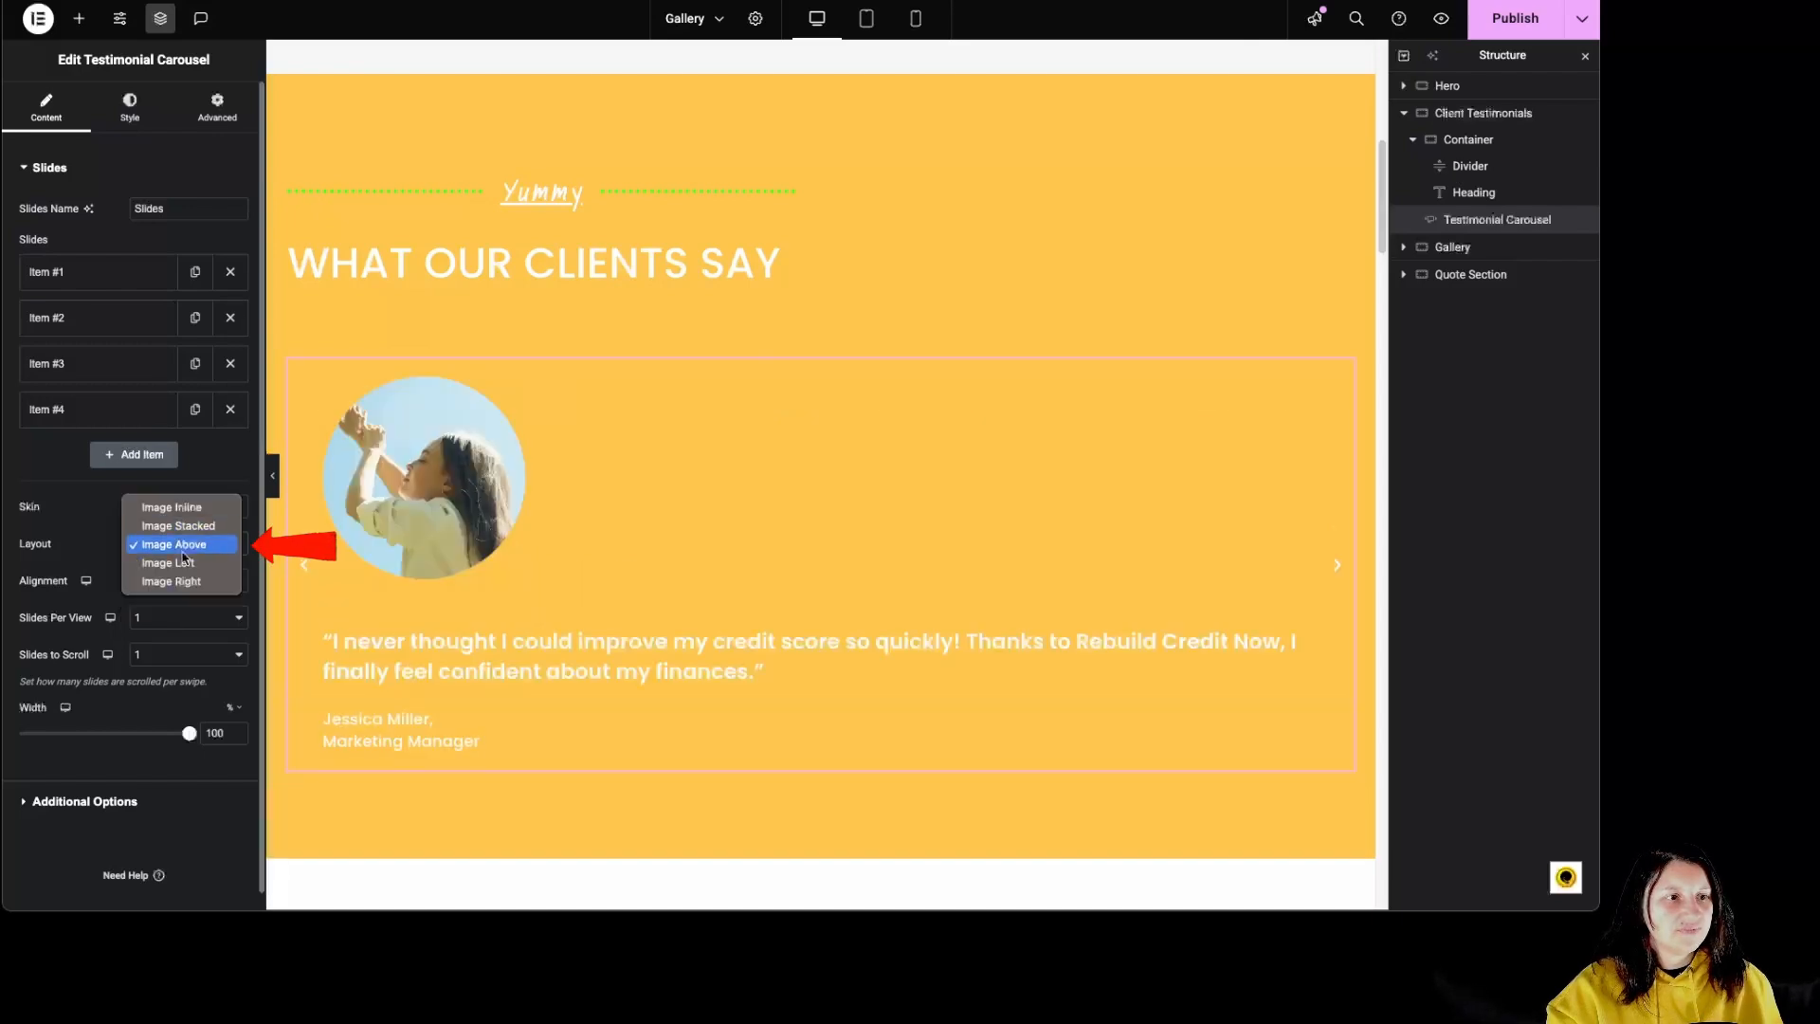
pyautogui.click(193, 563)
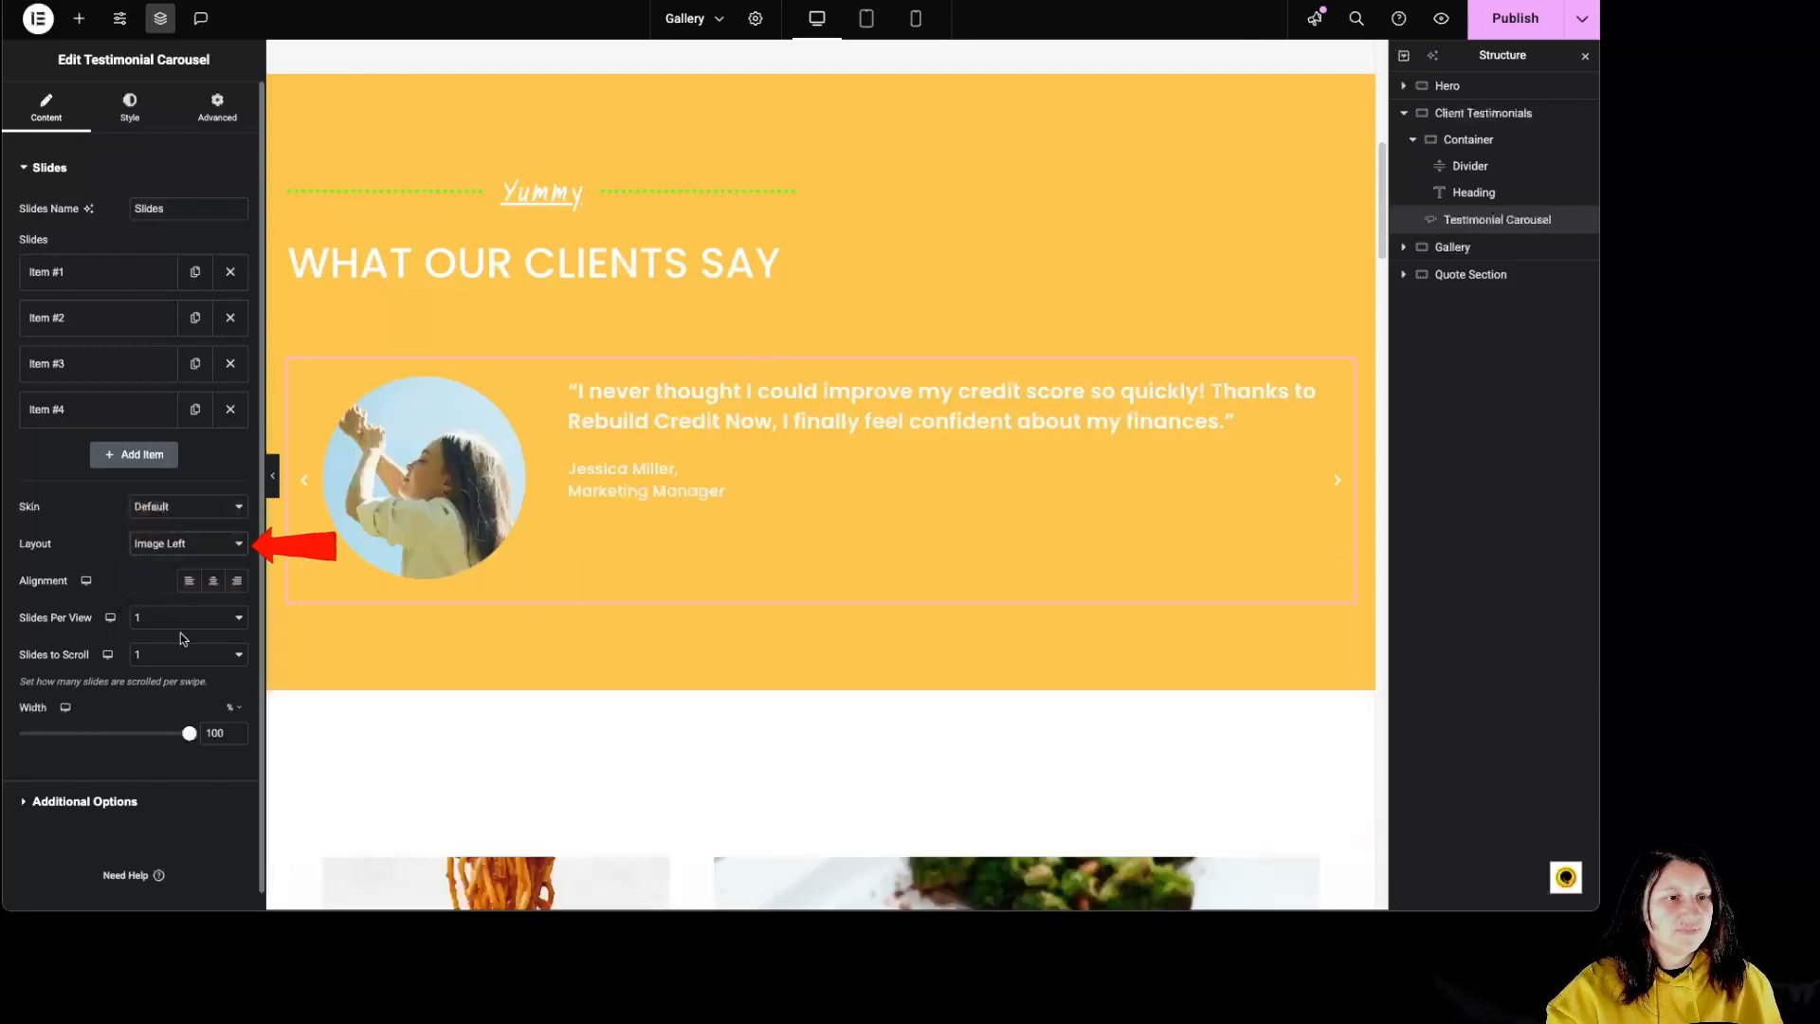
# Step: Try center and right alignment for the testimonial text and settle on left alignment
pyautogui.click(213, 582)
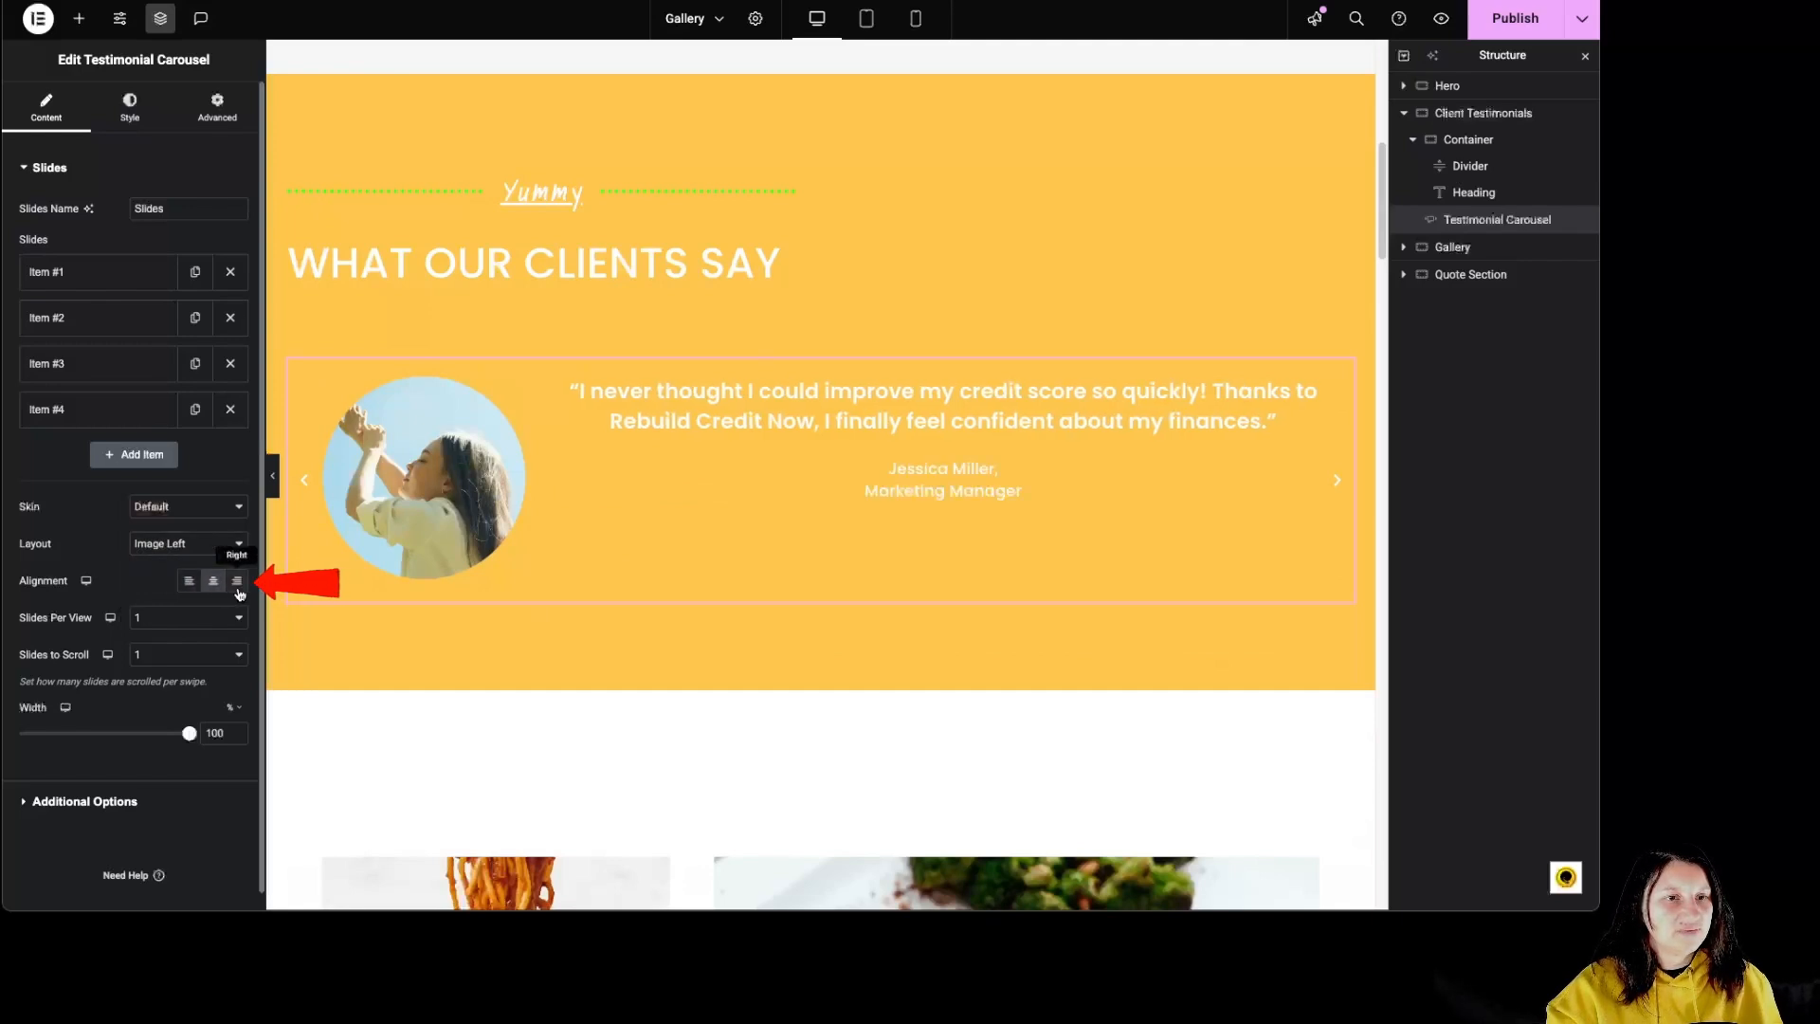
pyautogui.click(237, 582)
pyautogui.click(189, 581)
# Step: Try showing 2 and 5 slides per view in the carousel and return to 1
pyautogui.click(166, 619)
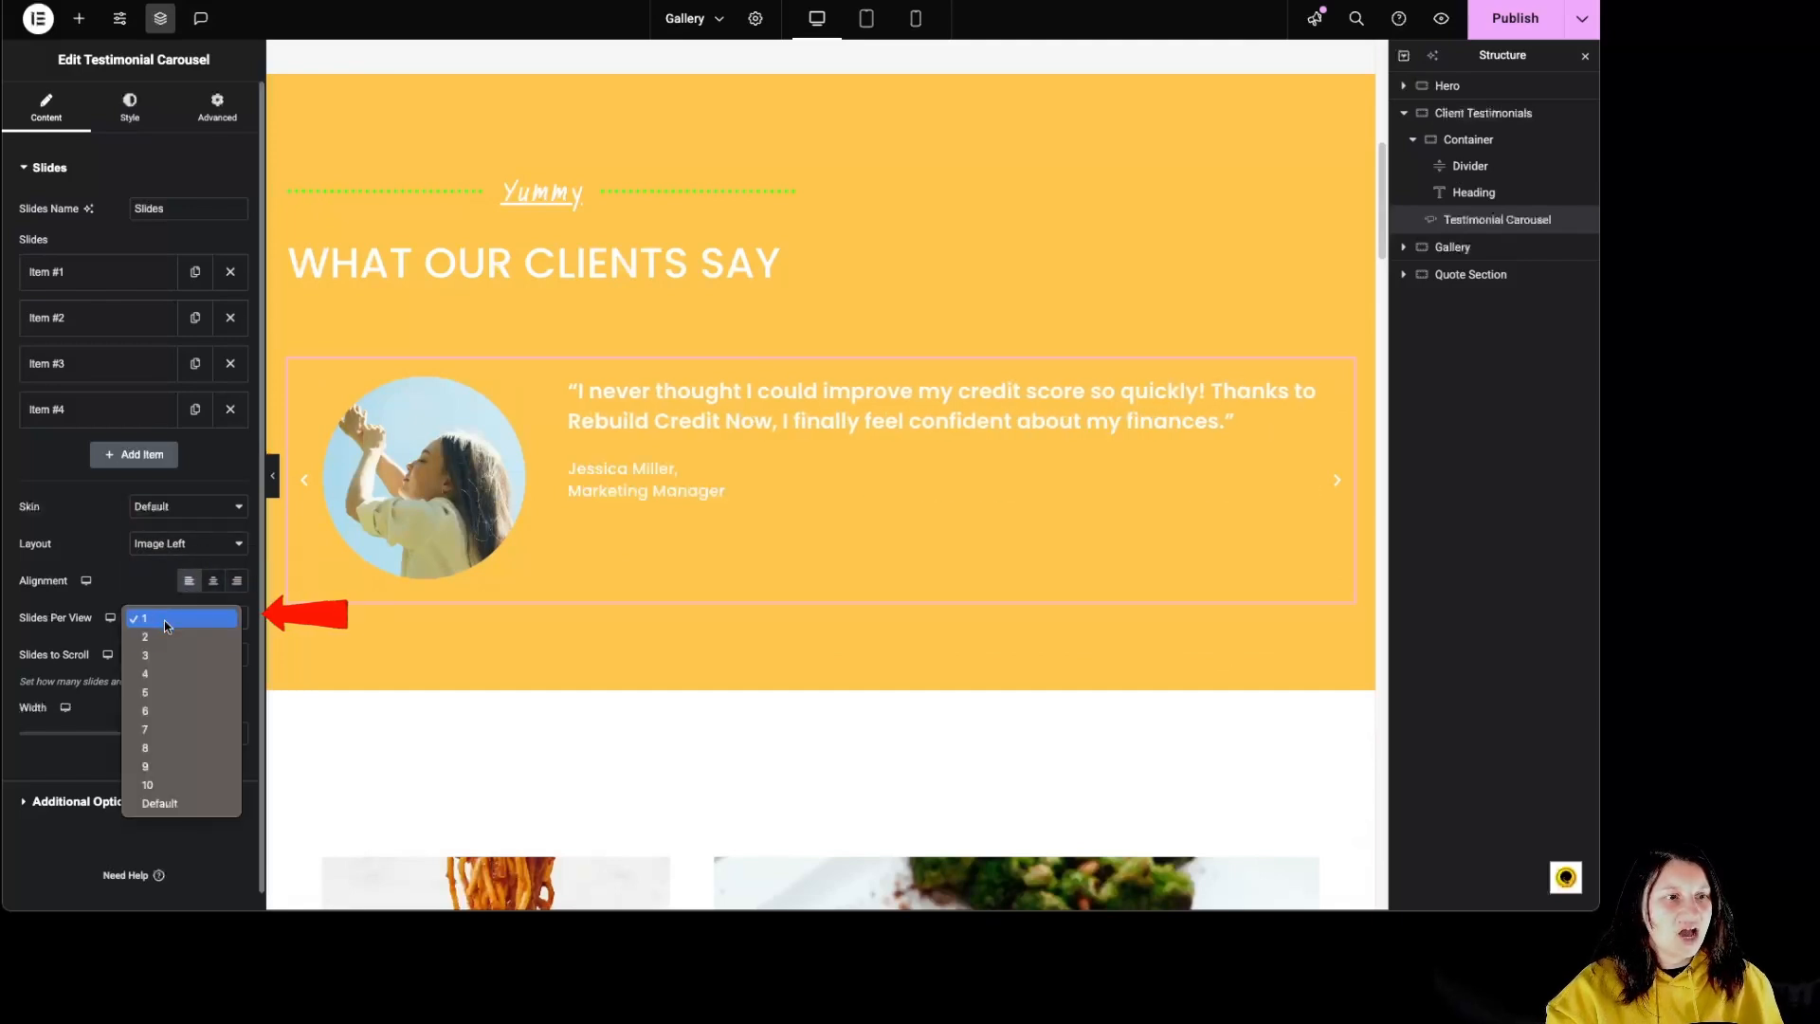
pyautogui.click(163, 634)
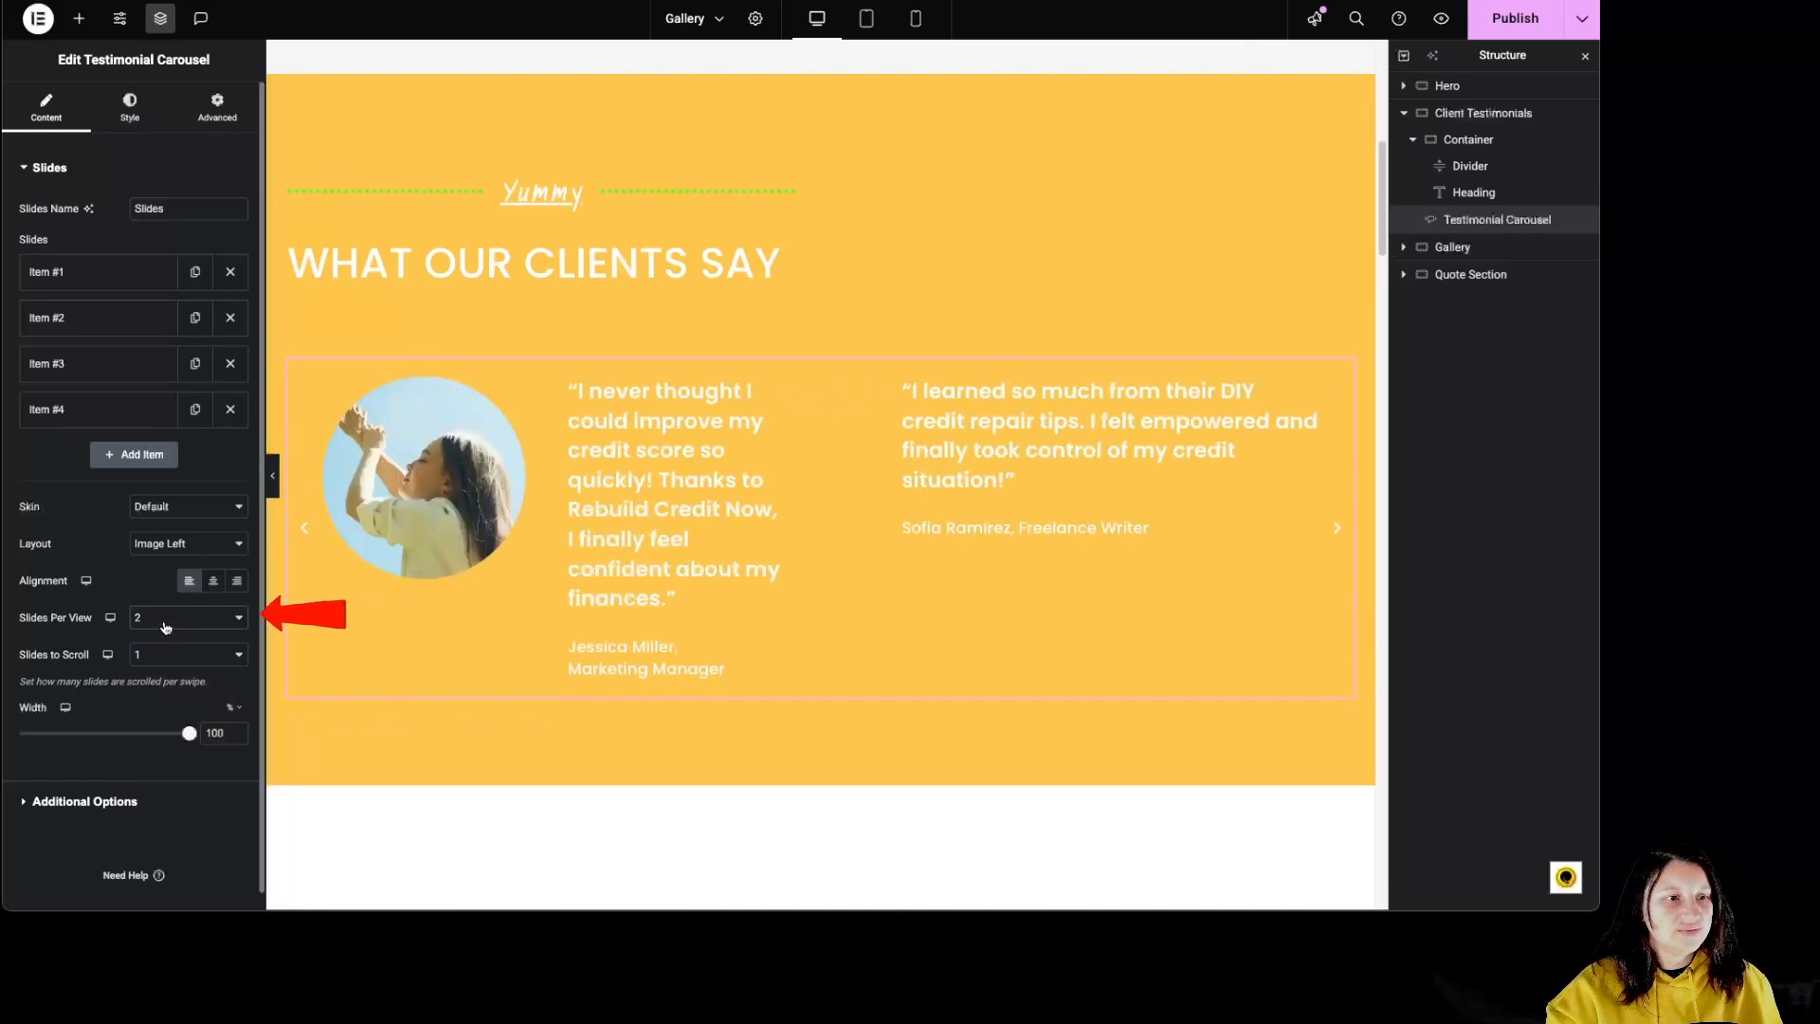
pyautogui.click(165, 626)
pyautogui.click(166, 665)
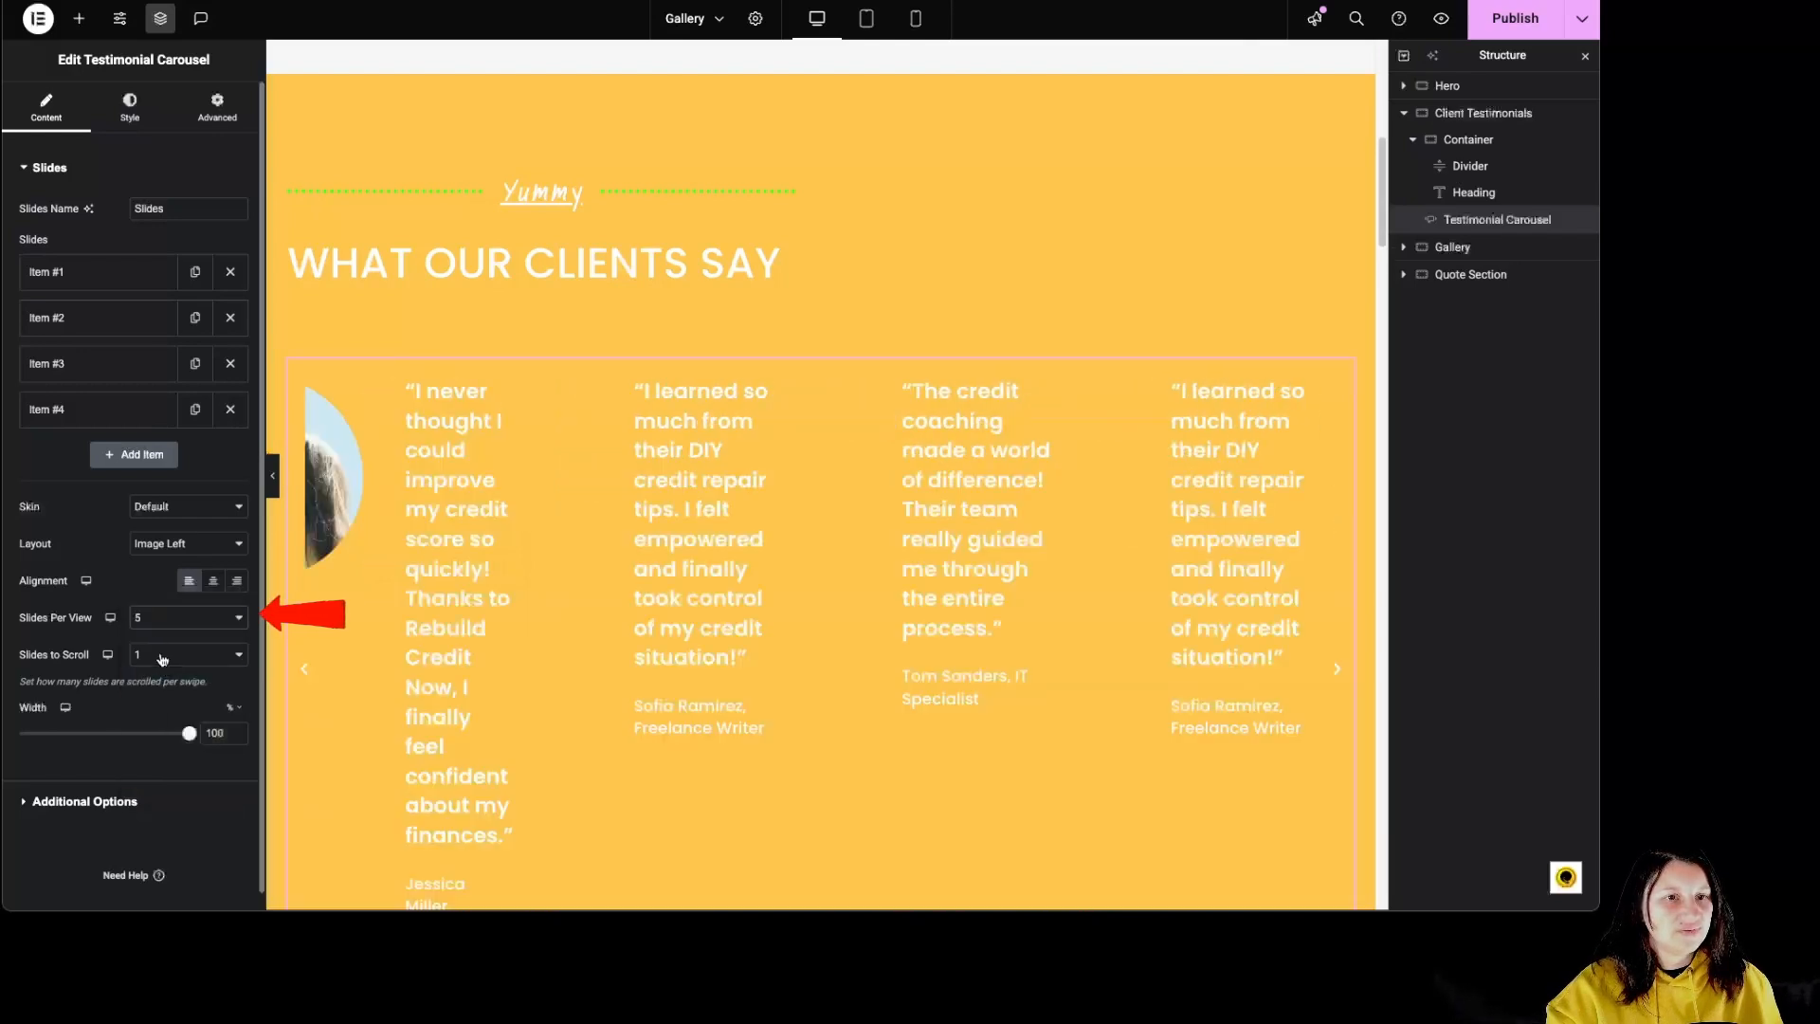
pyautogui.click(166, 619)
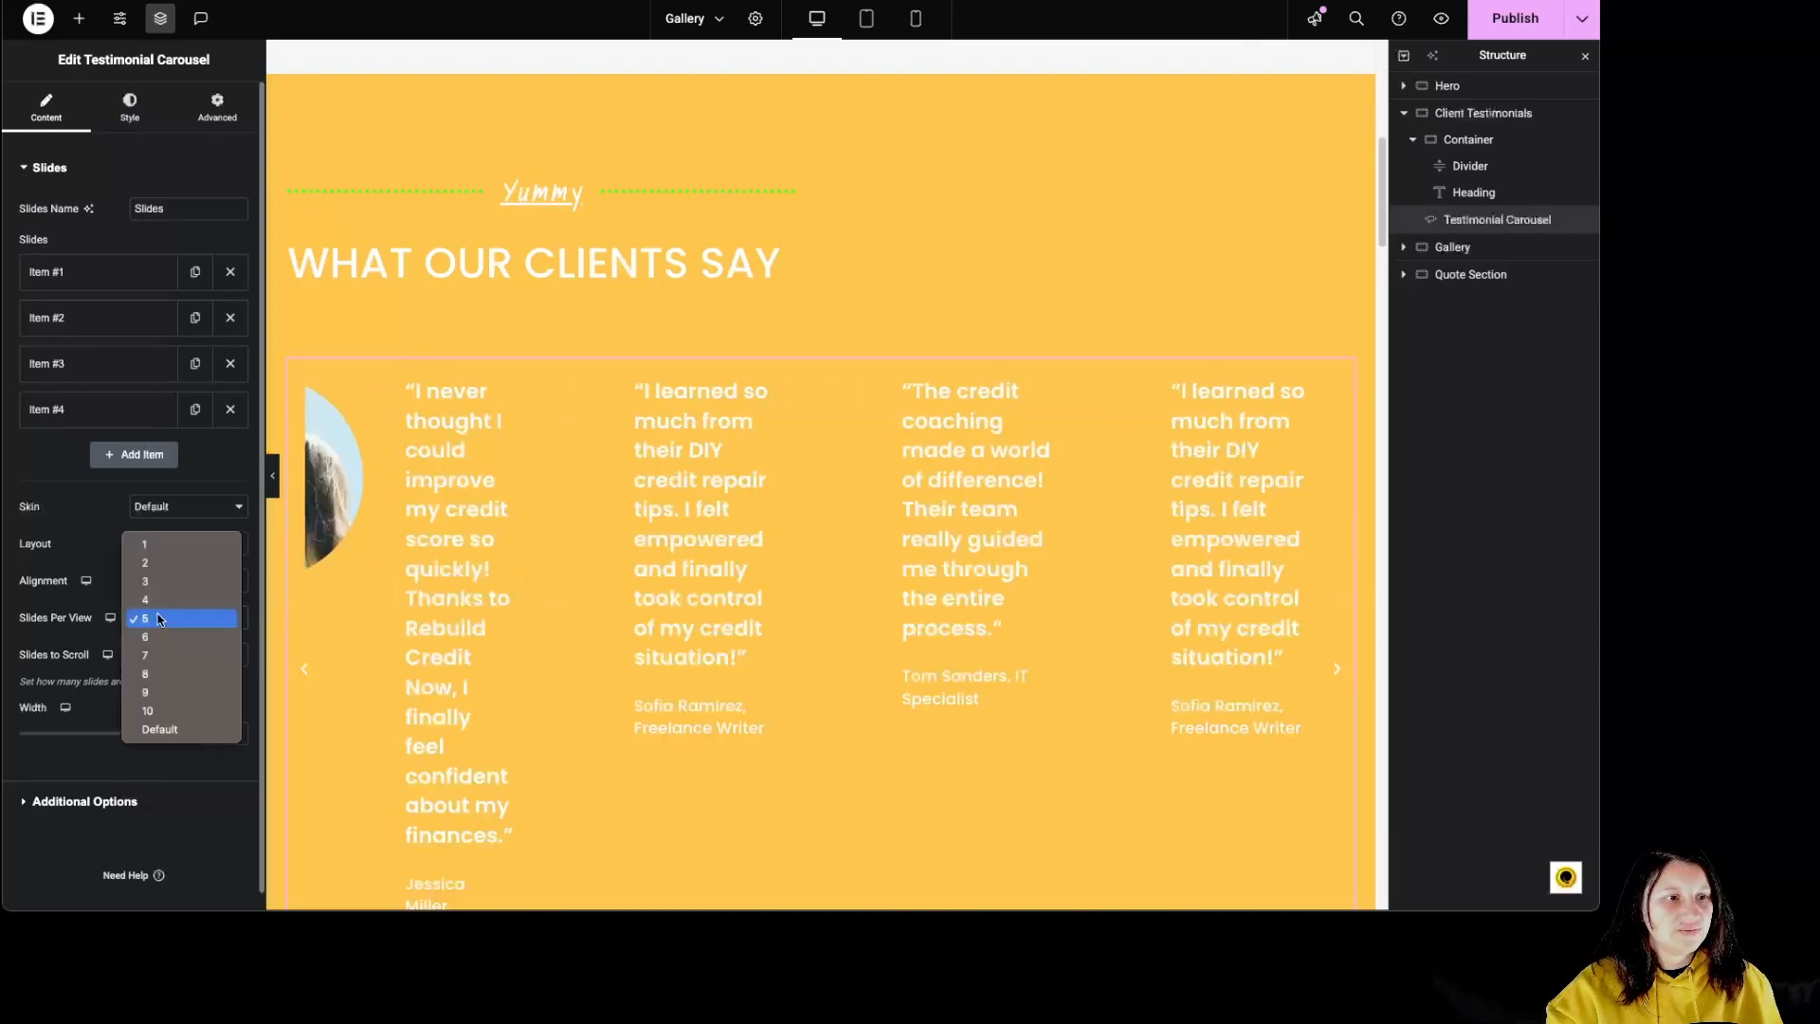
pyautogui.click(163, 548)
# Step: Check the choices for slides to scroll and try adjusting the carousel width, leaving it at 100%
pyautogui.click(151, 654)
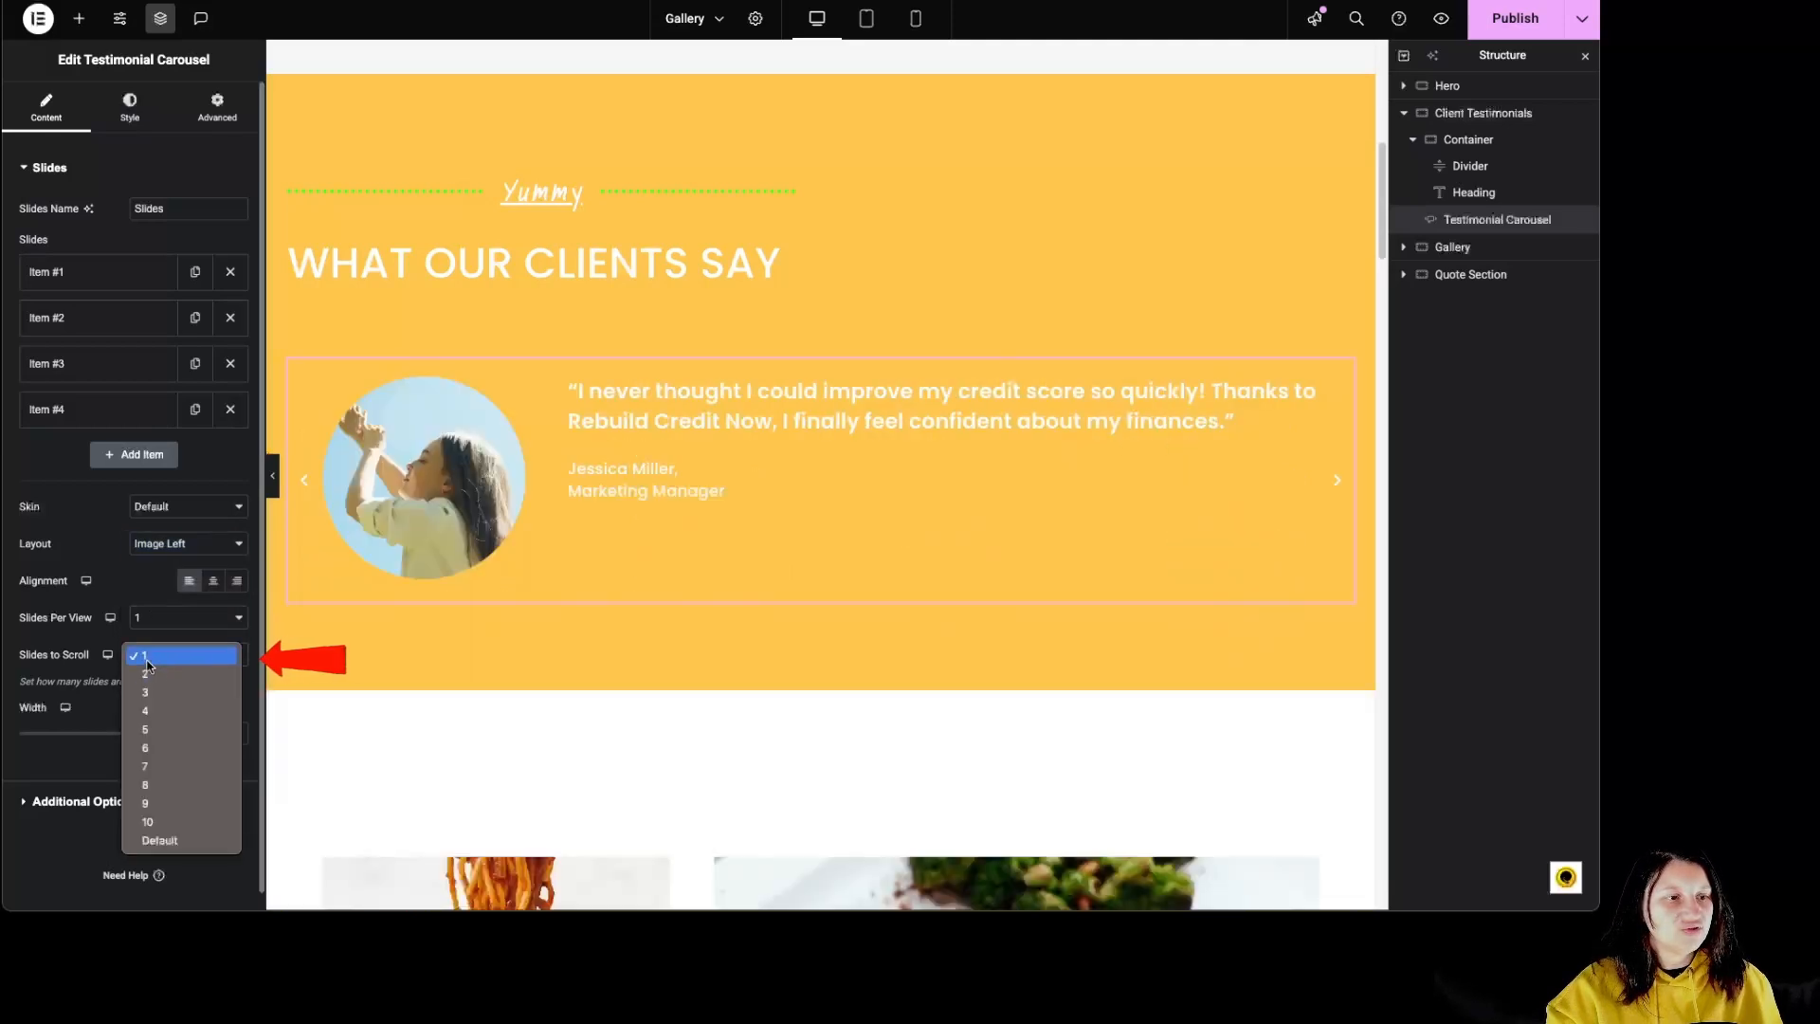
pyautogui.click(88, 684)
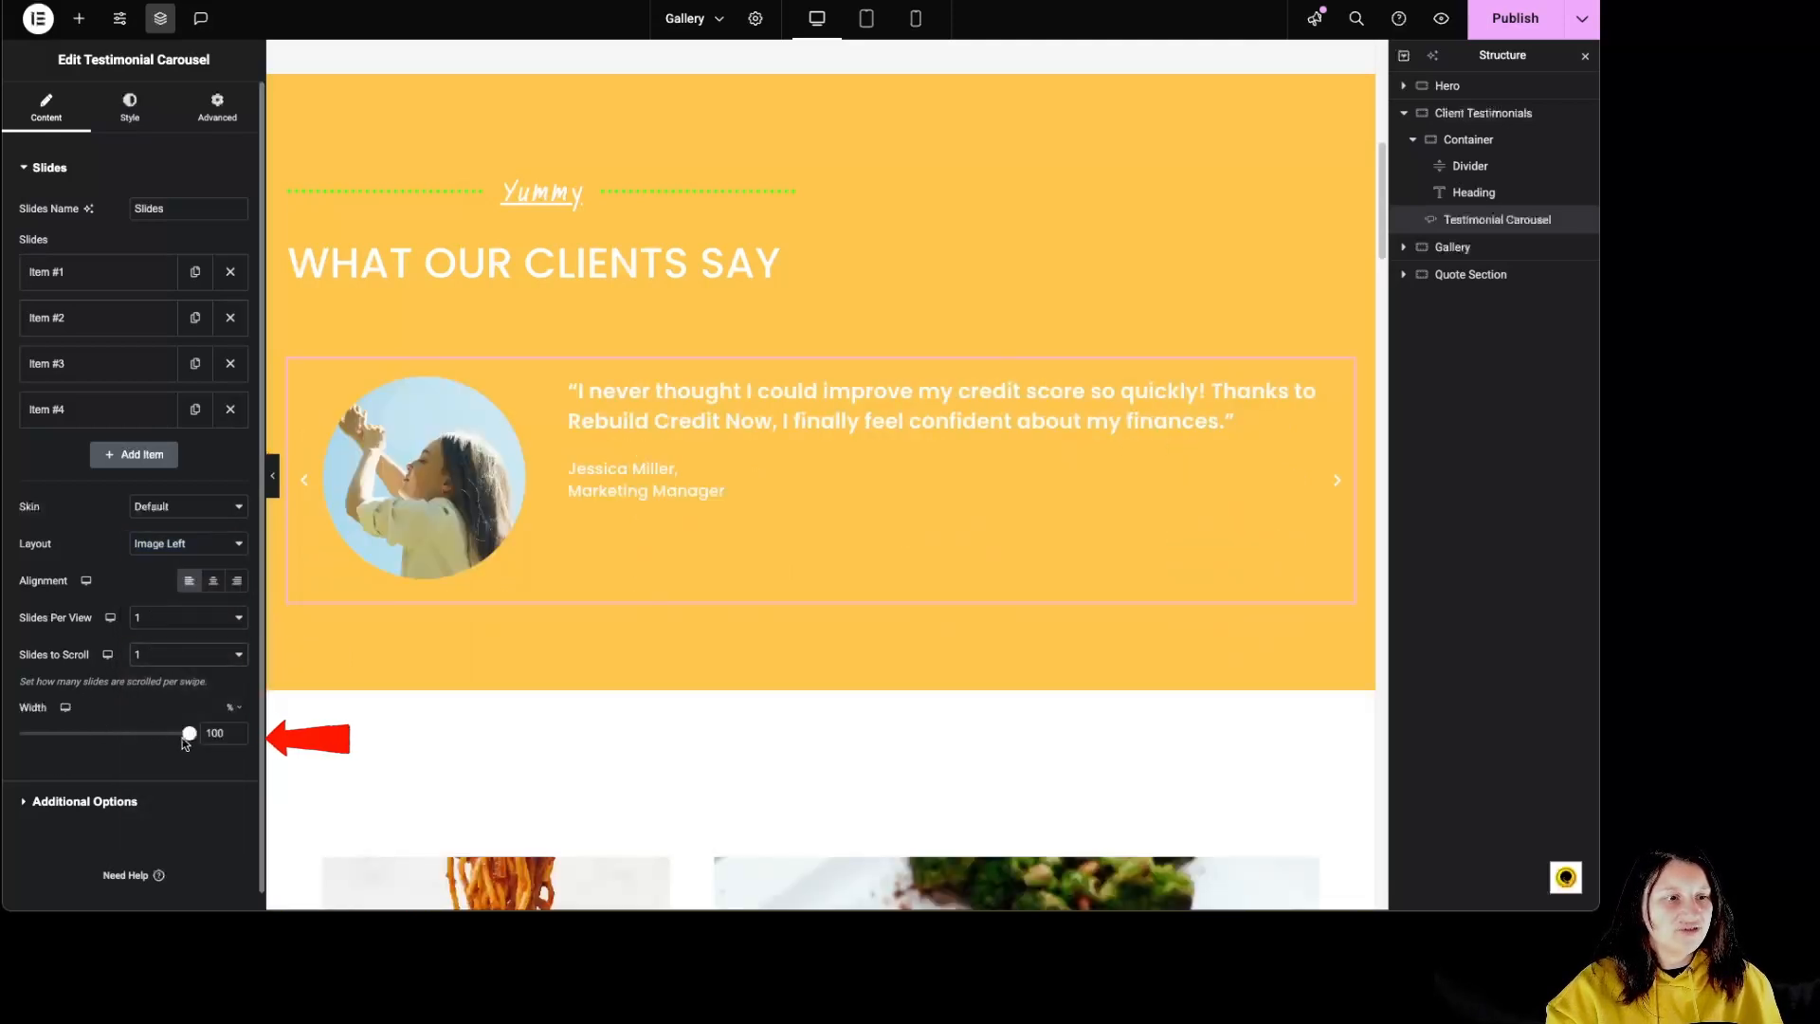
pyautogui.moveTo(186, 742)
pyautogui.mouseDown()
pyautogui.moveTo(48, 736)
pyautogui.moveTo(194, 736)
pyautogui.mouseUp()
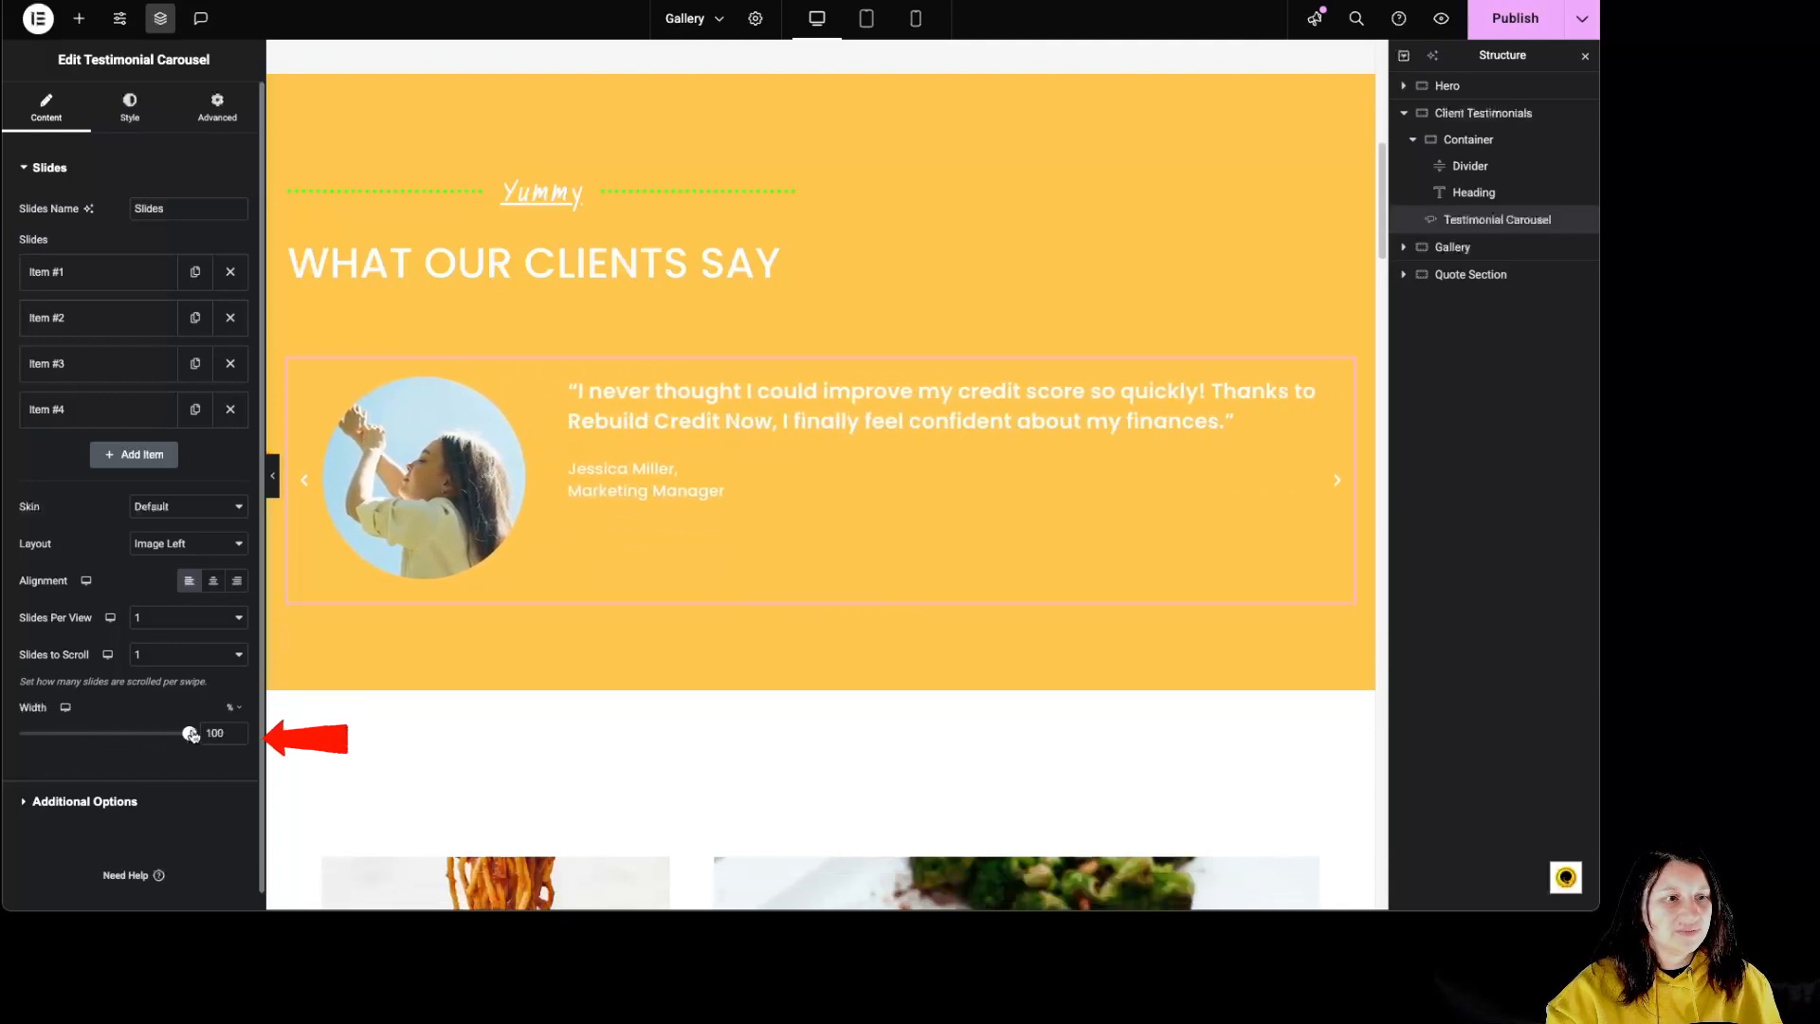
# Step: Try the Dots, Fraction and Progress pagination styles for the carousel and return pagination to None
pyautogui.click(141, 804)
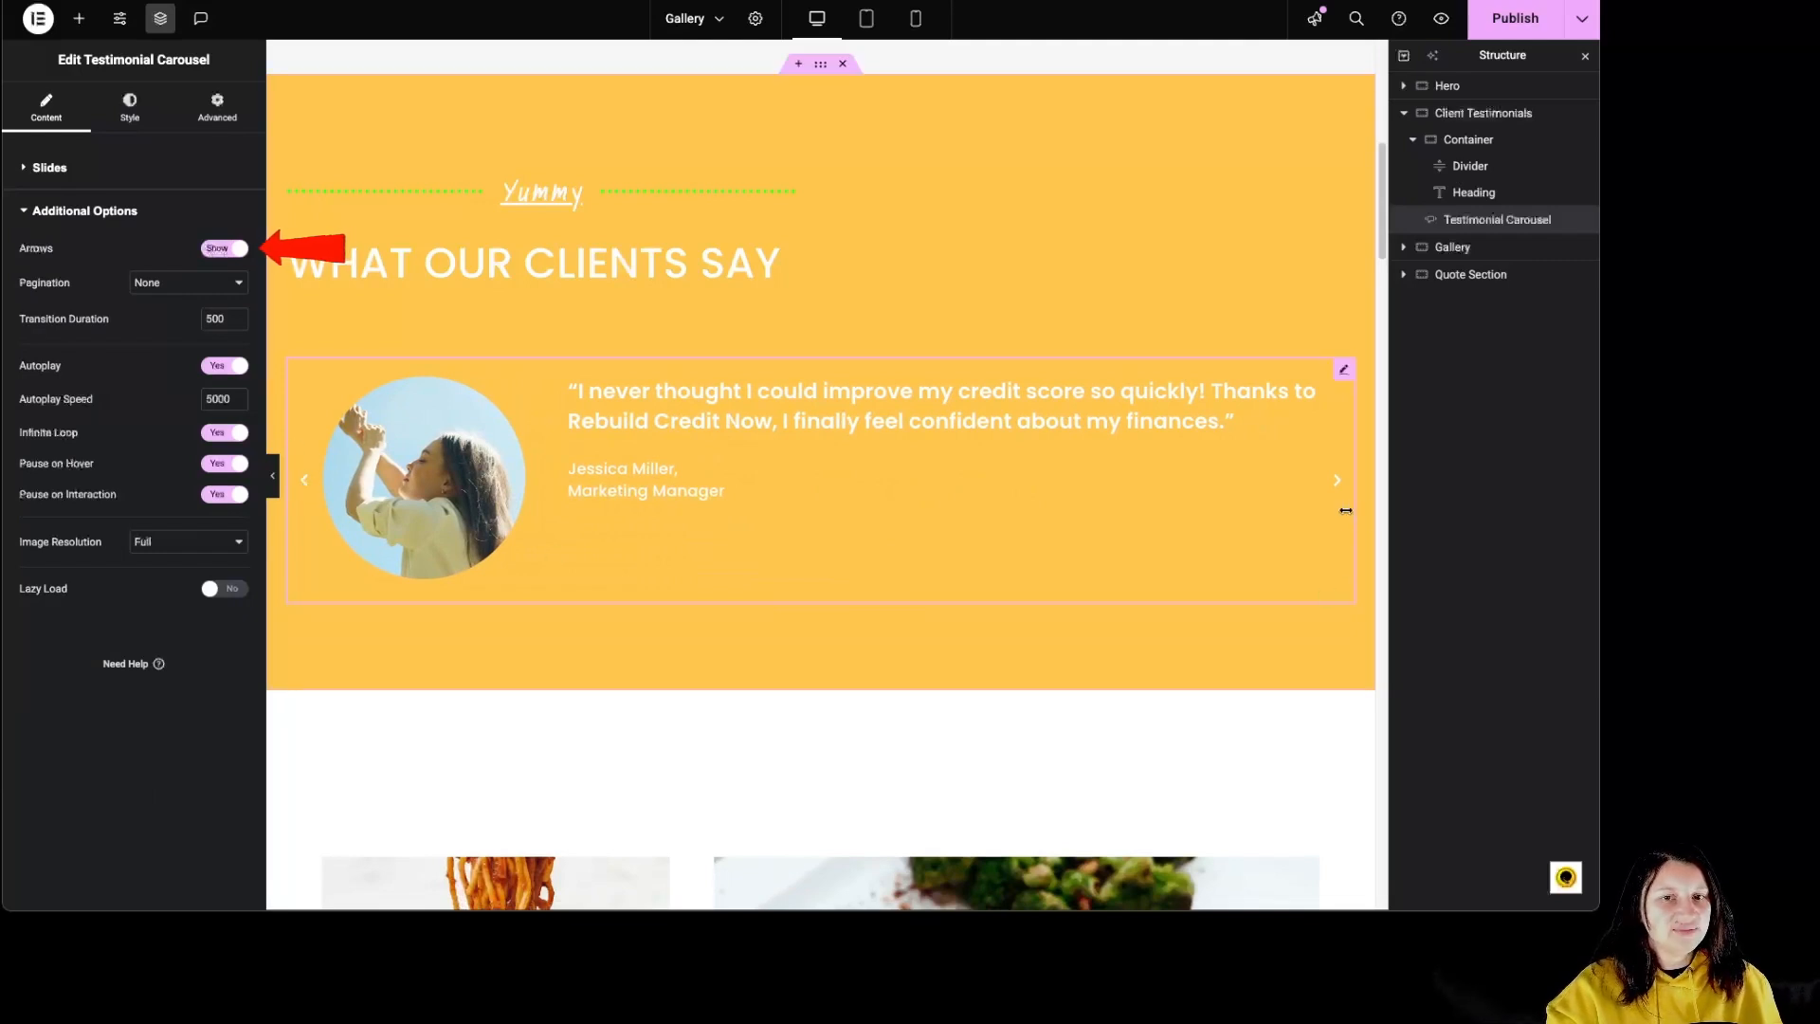
pyautogui.click(189, 283)
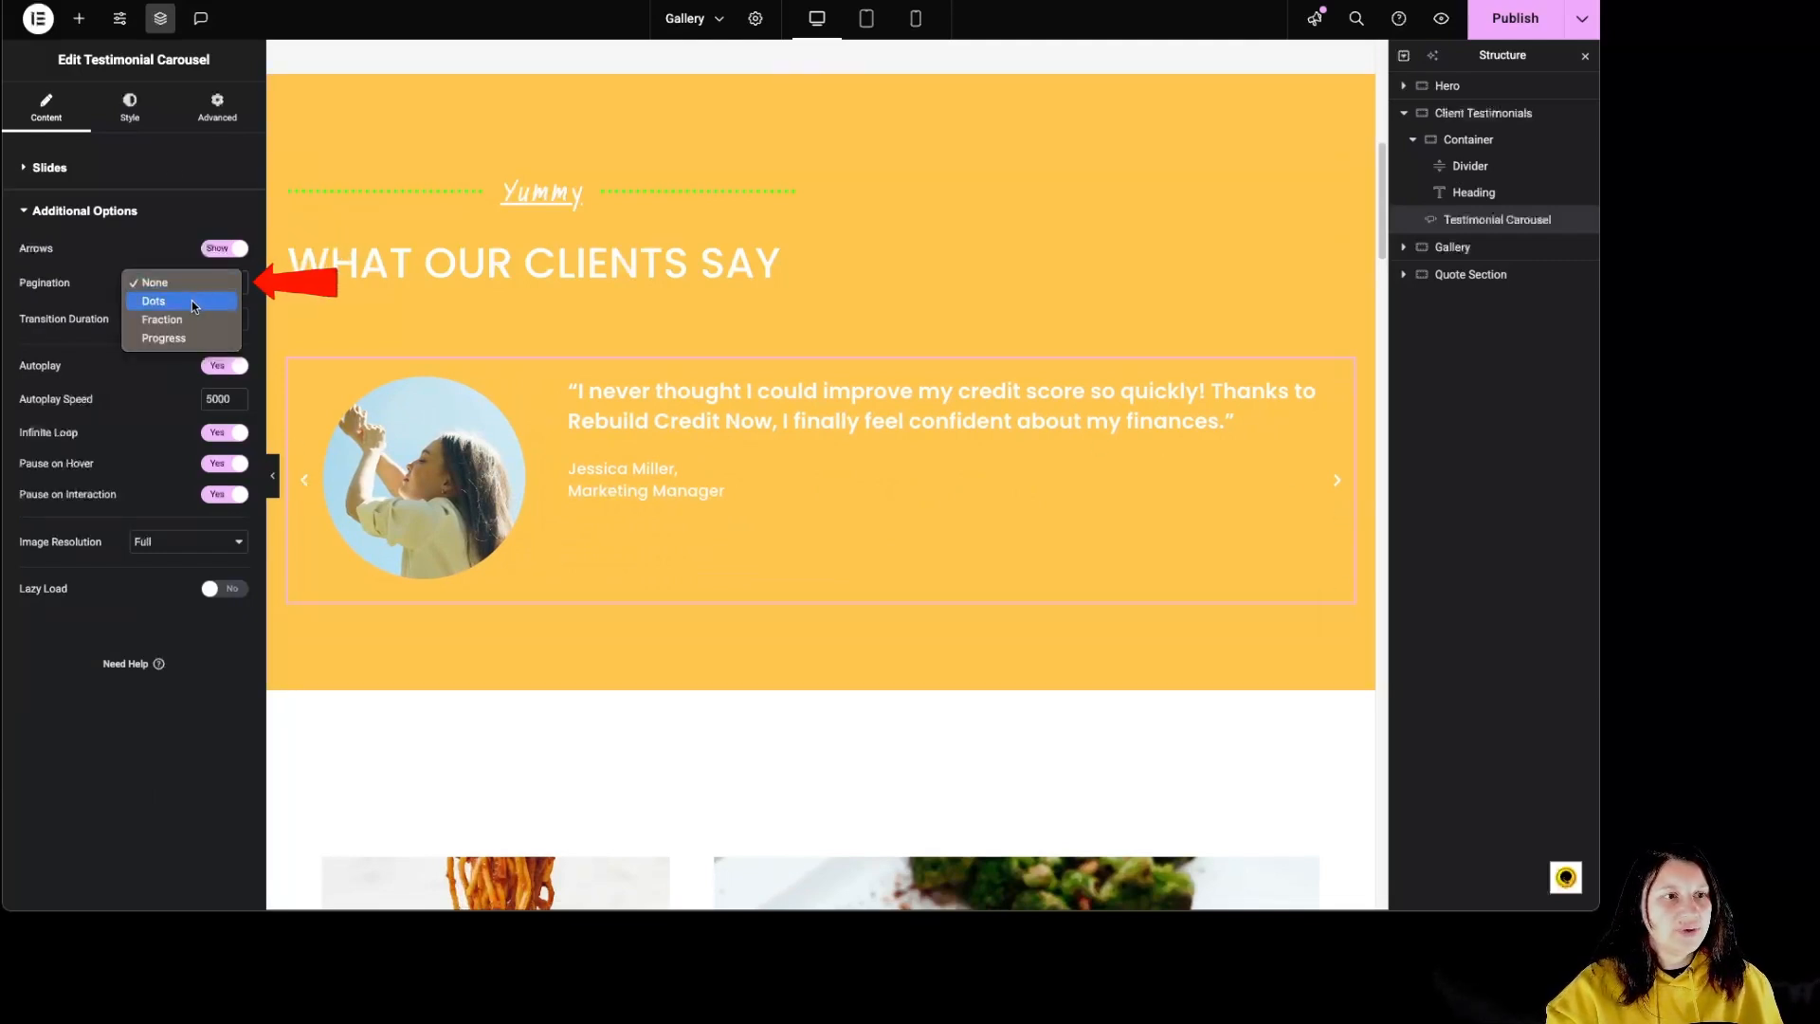
pyautogui.click(191, 300)
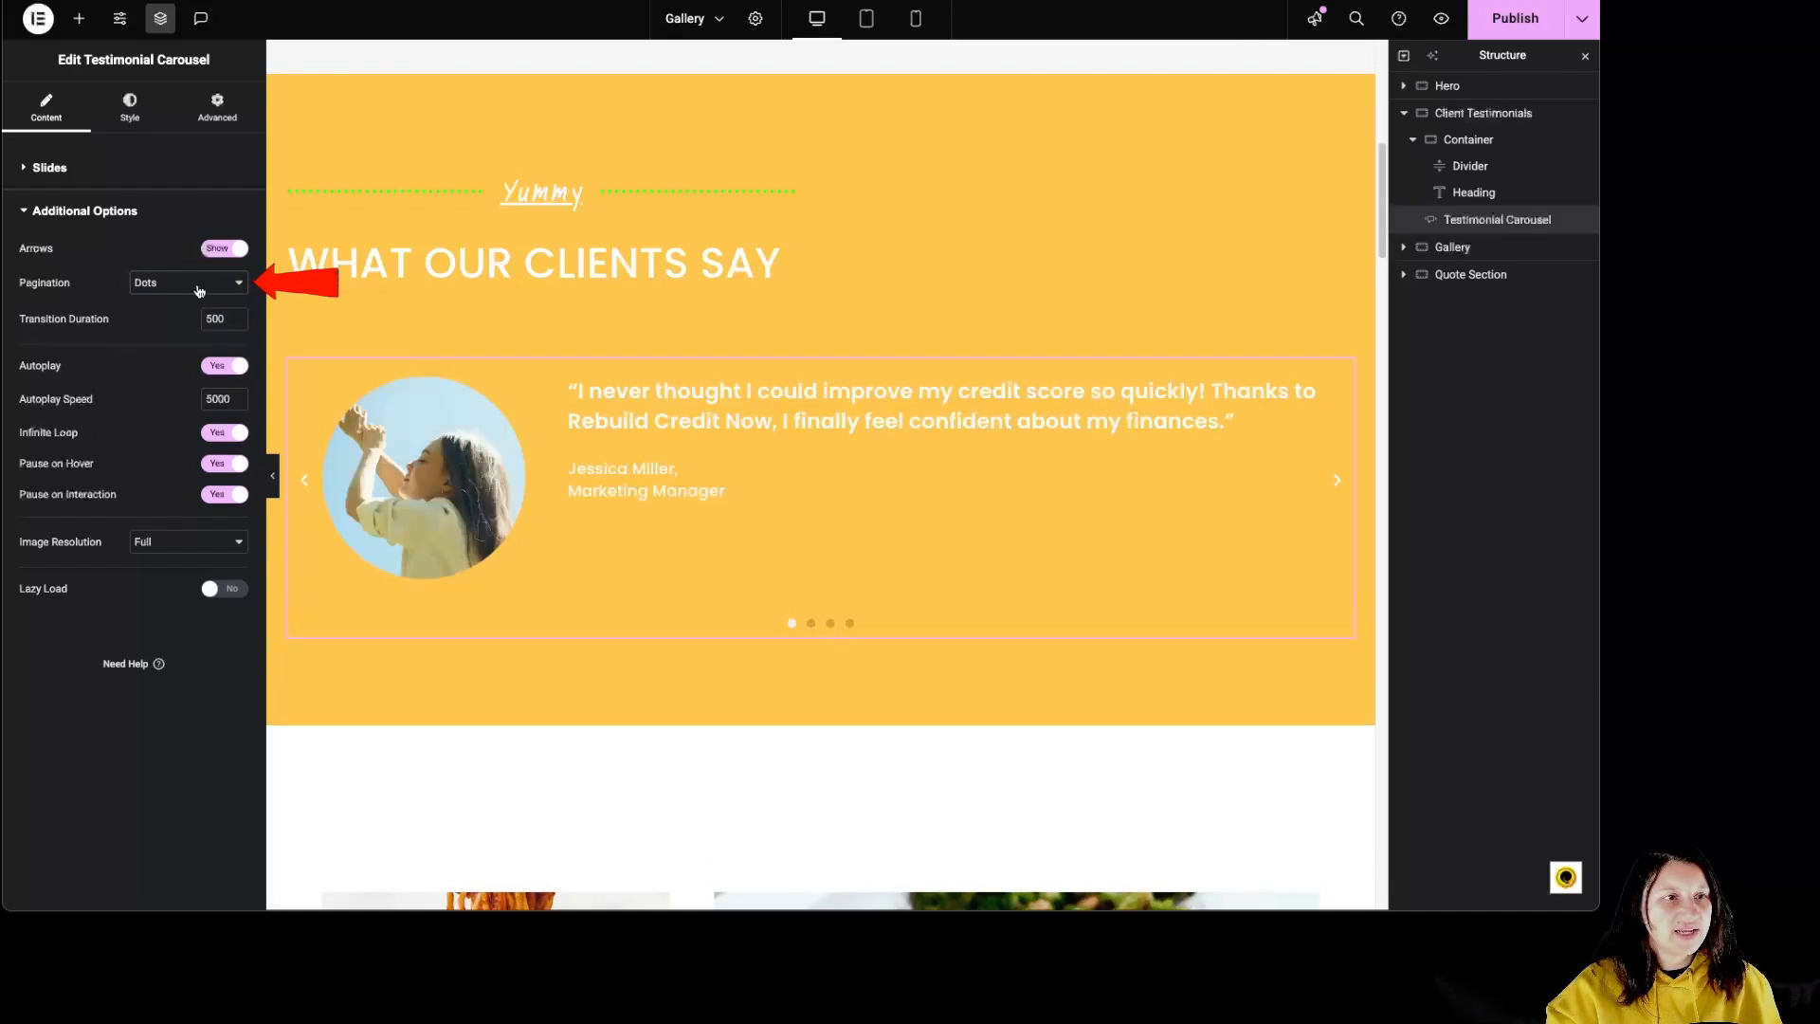
pyautogui.click(193, 286)
pyautogui.click(189, 301)
pyautogui.click(189, 285)
pyautogui.click(190, 301)
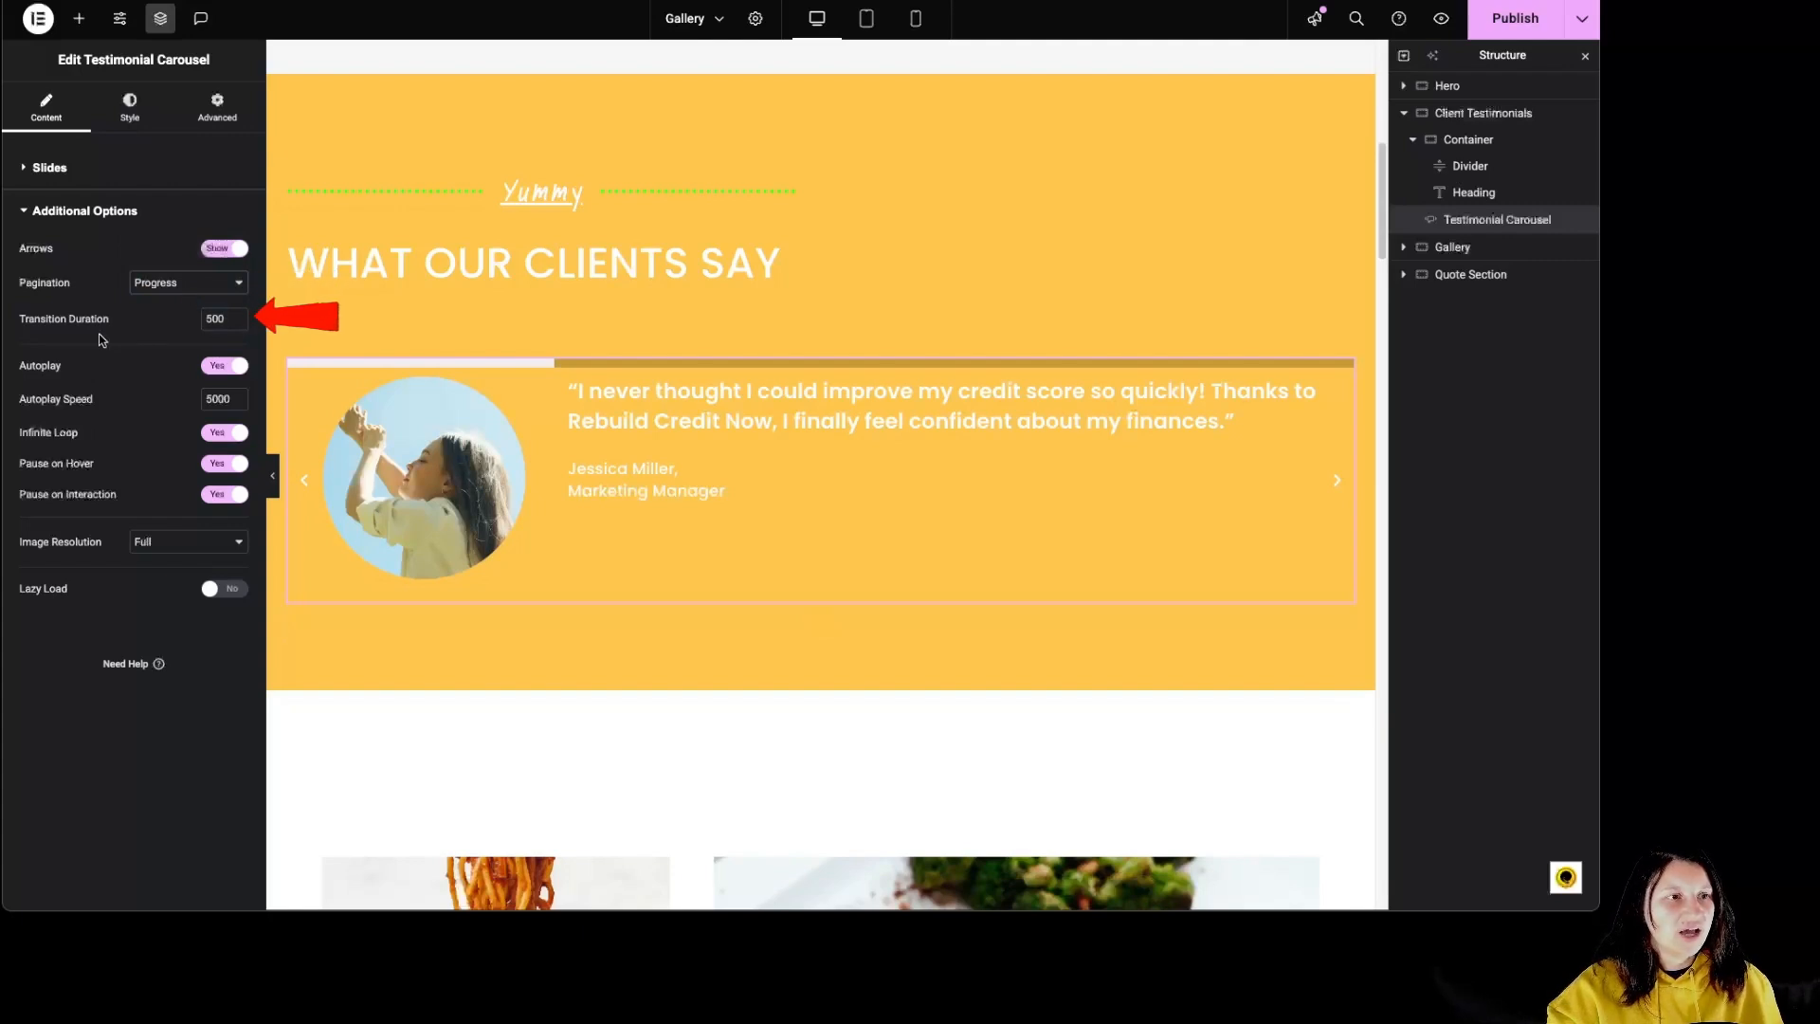
pyautogui.click(189, 282)
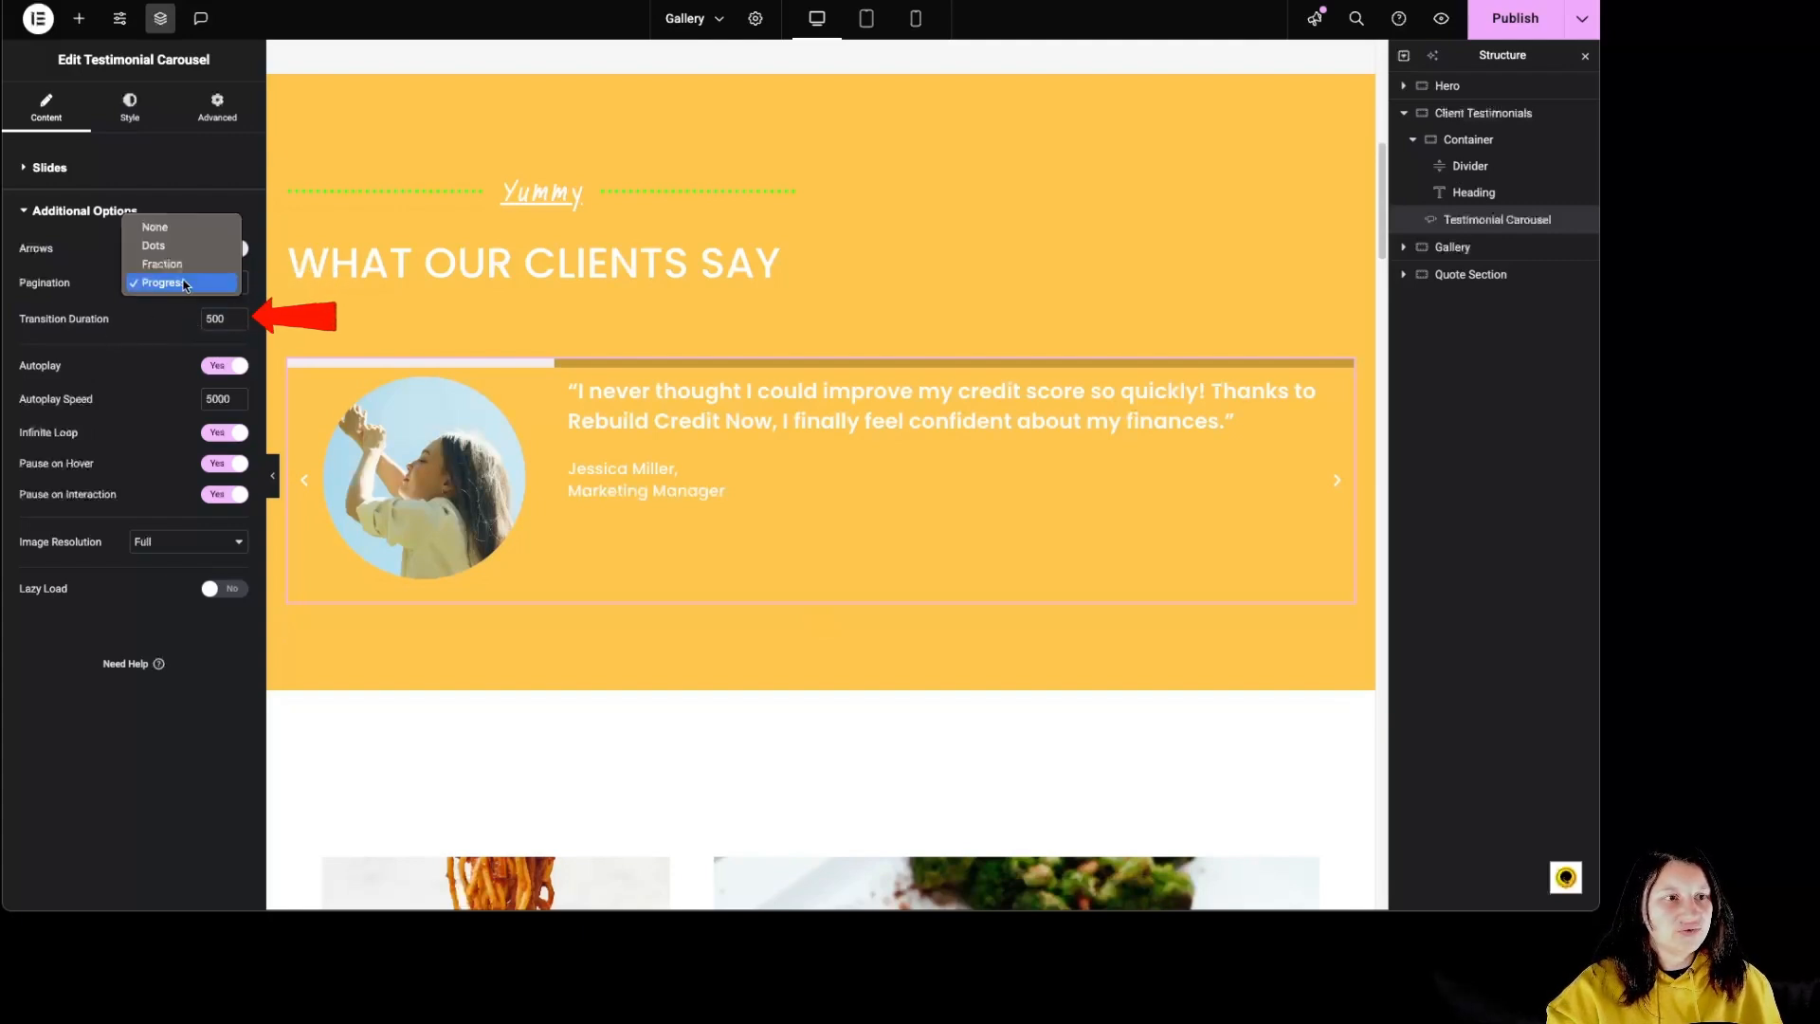
pyautogui.click(180, 226)
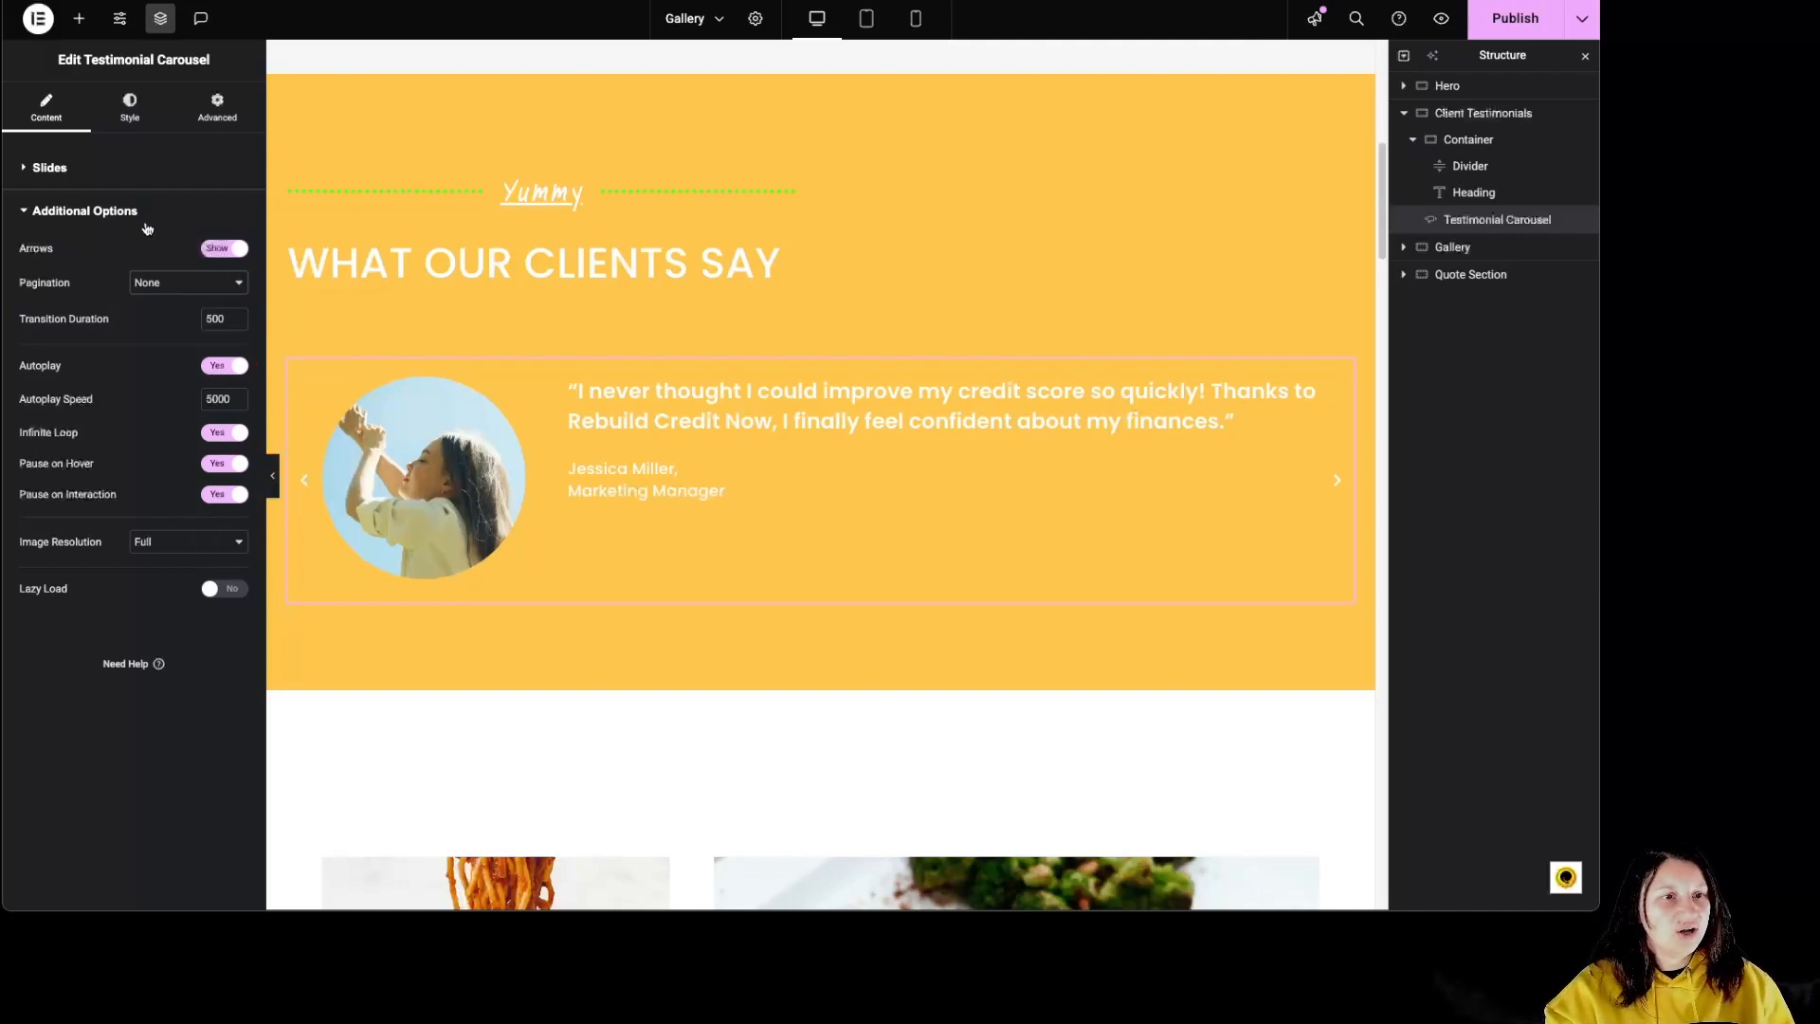
# Step: Set the space between slides to 42 and try a pink slide background color, clearing it again
pyautogui.click(130, 111)
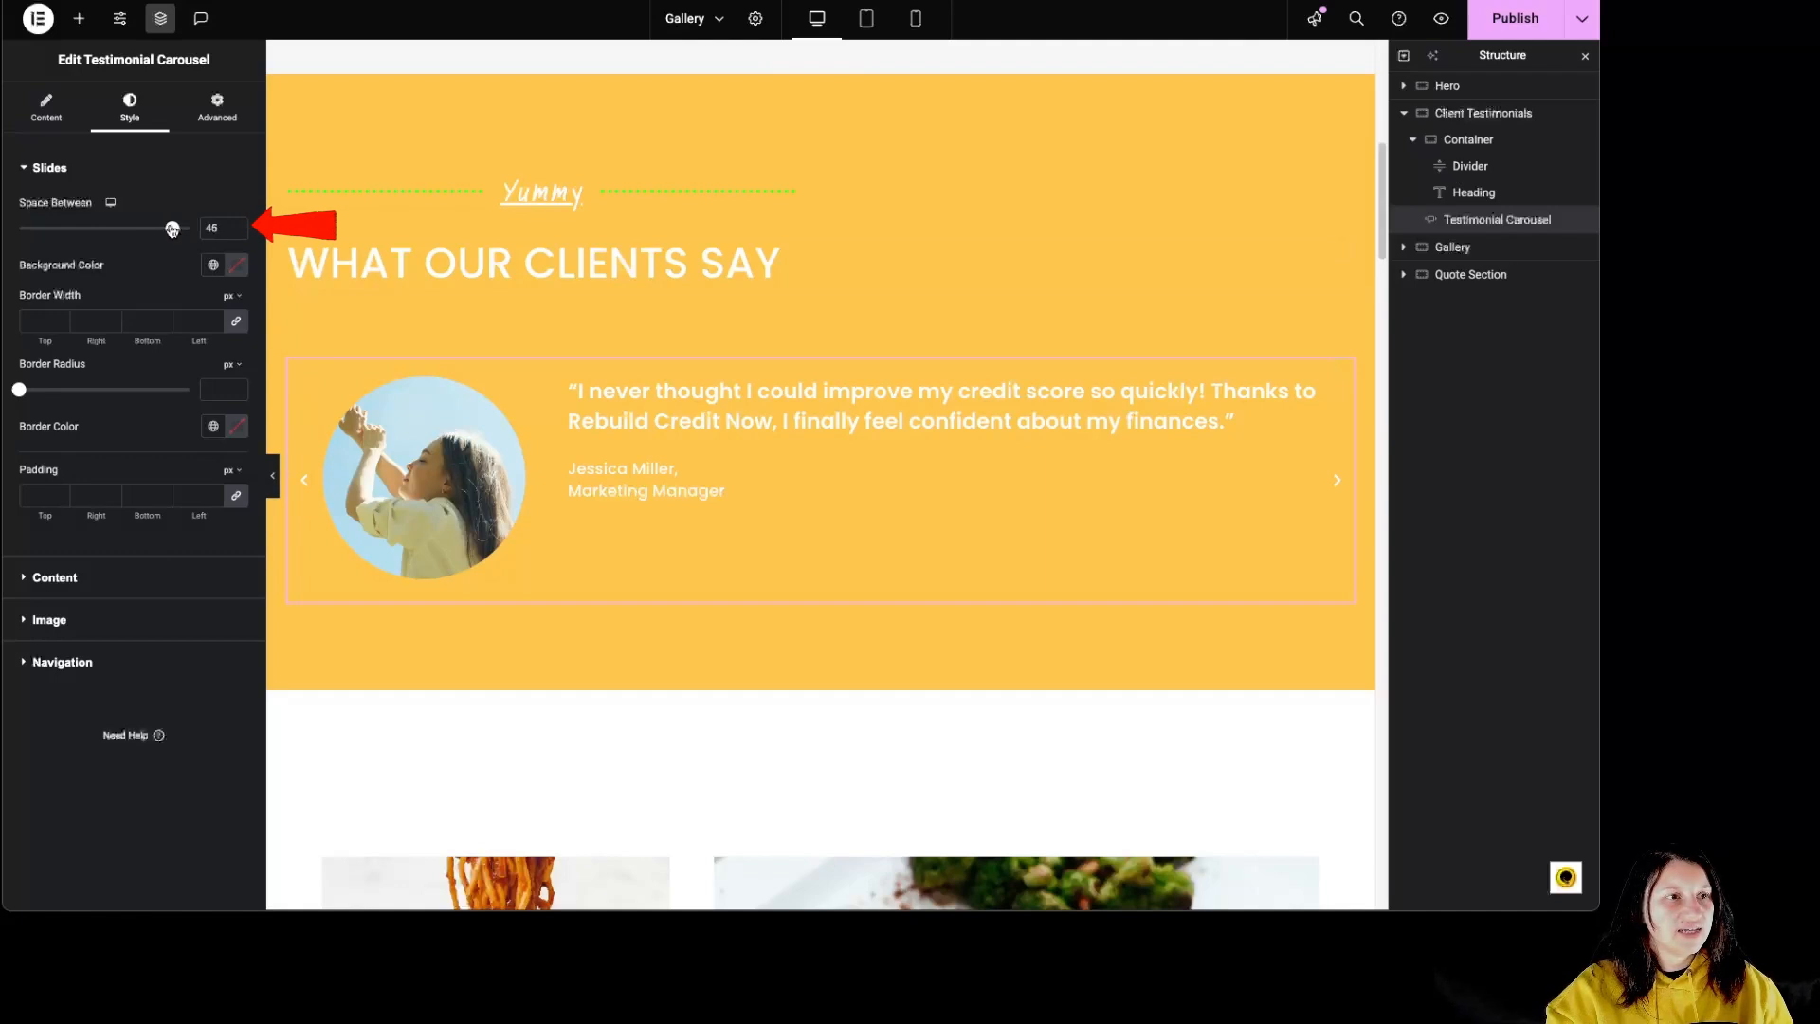
pyautogui.click(237, 264)
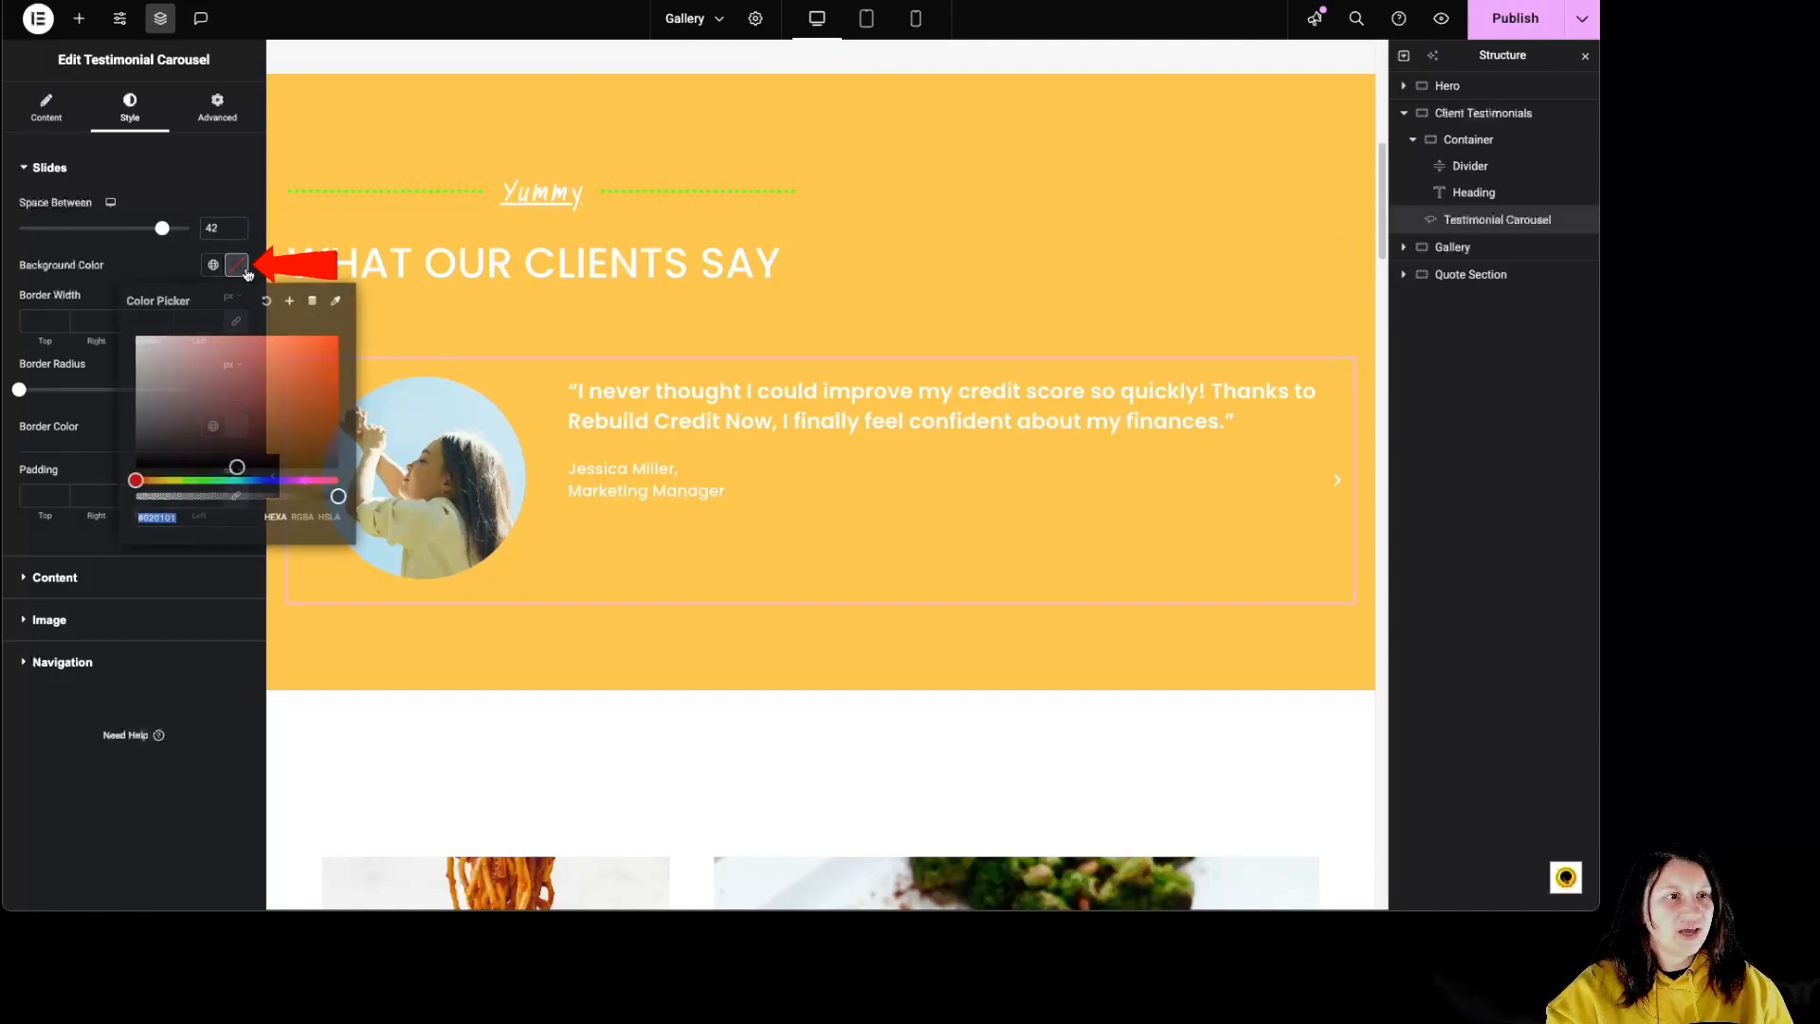
pyautogui.click(139, 333)
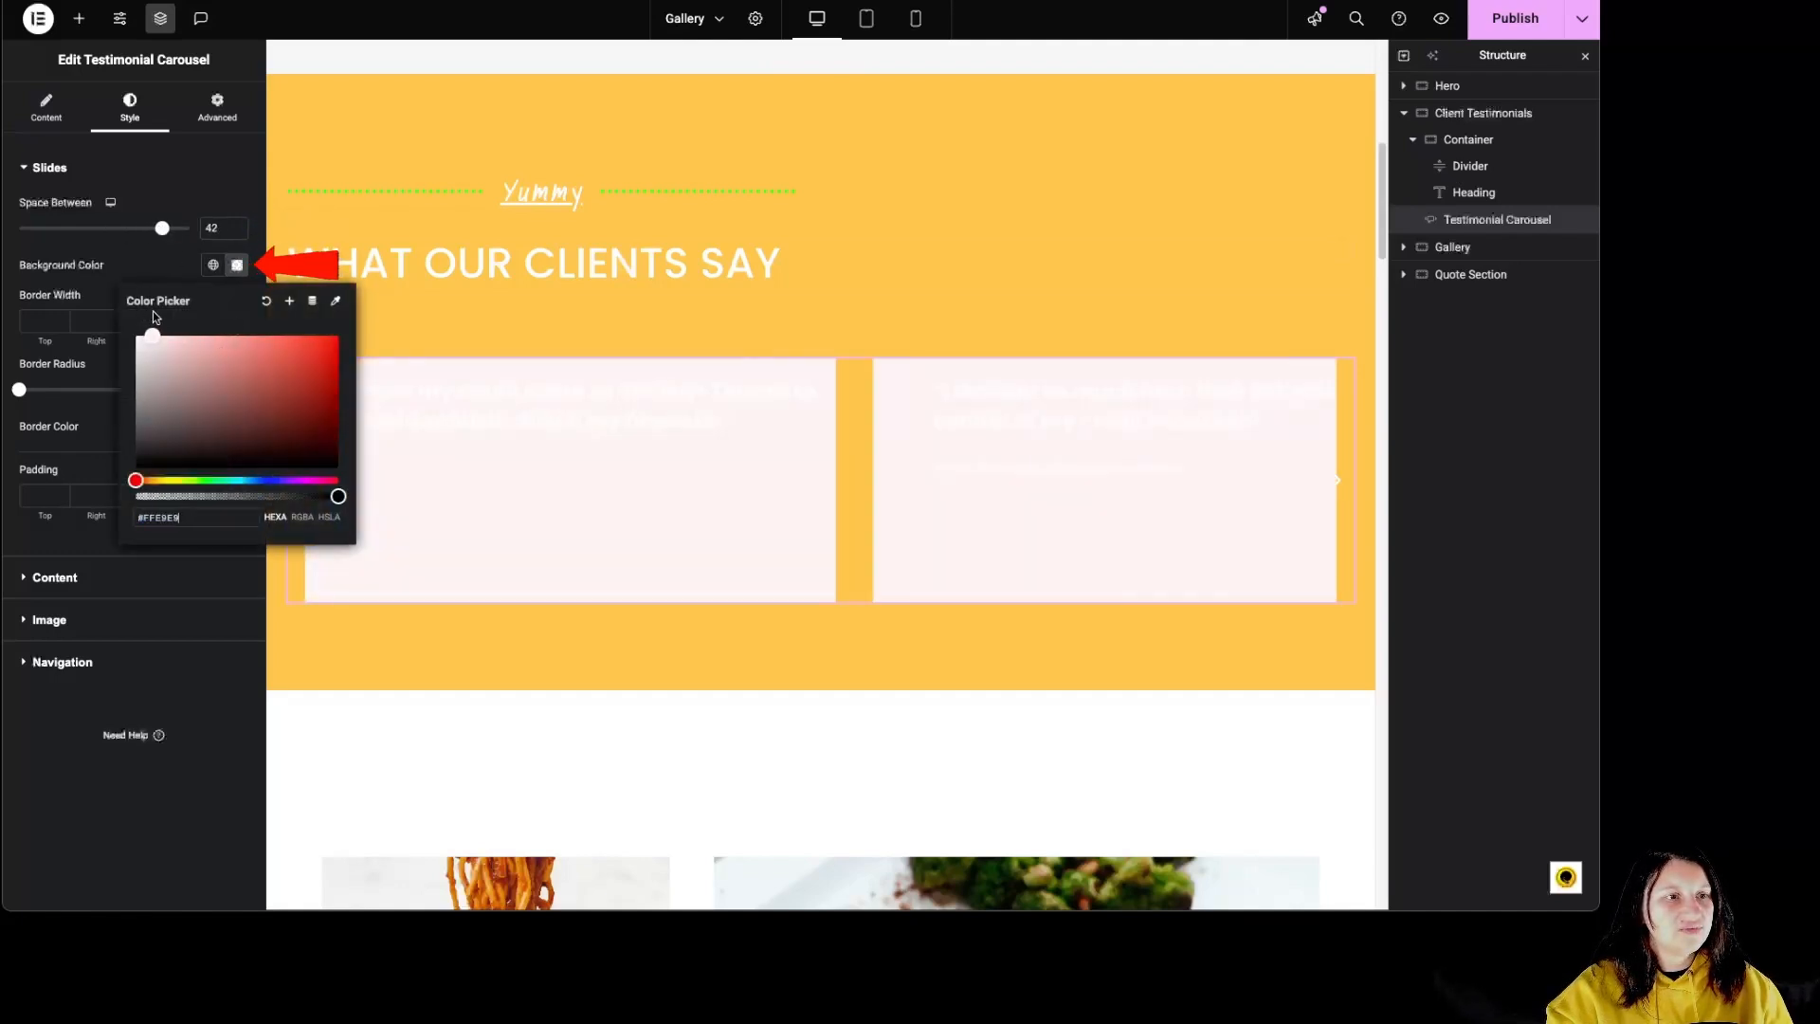
pyautogui.click(189, 336)
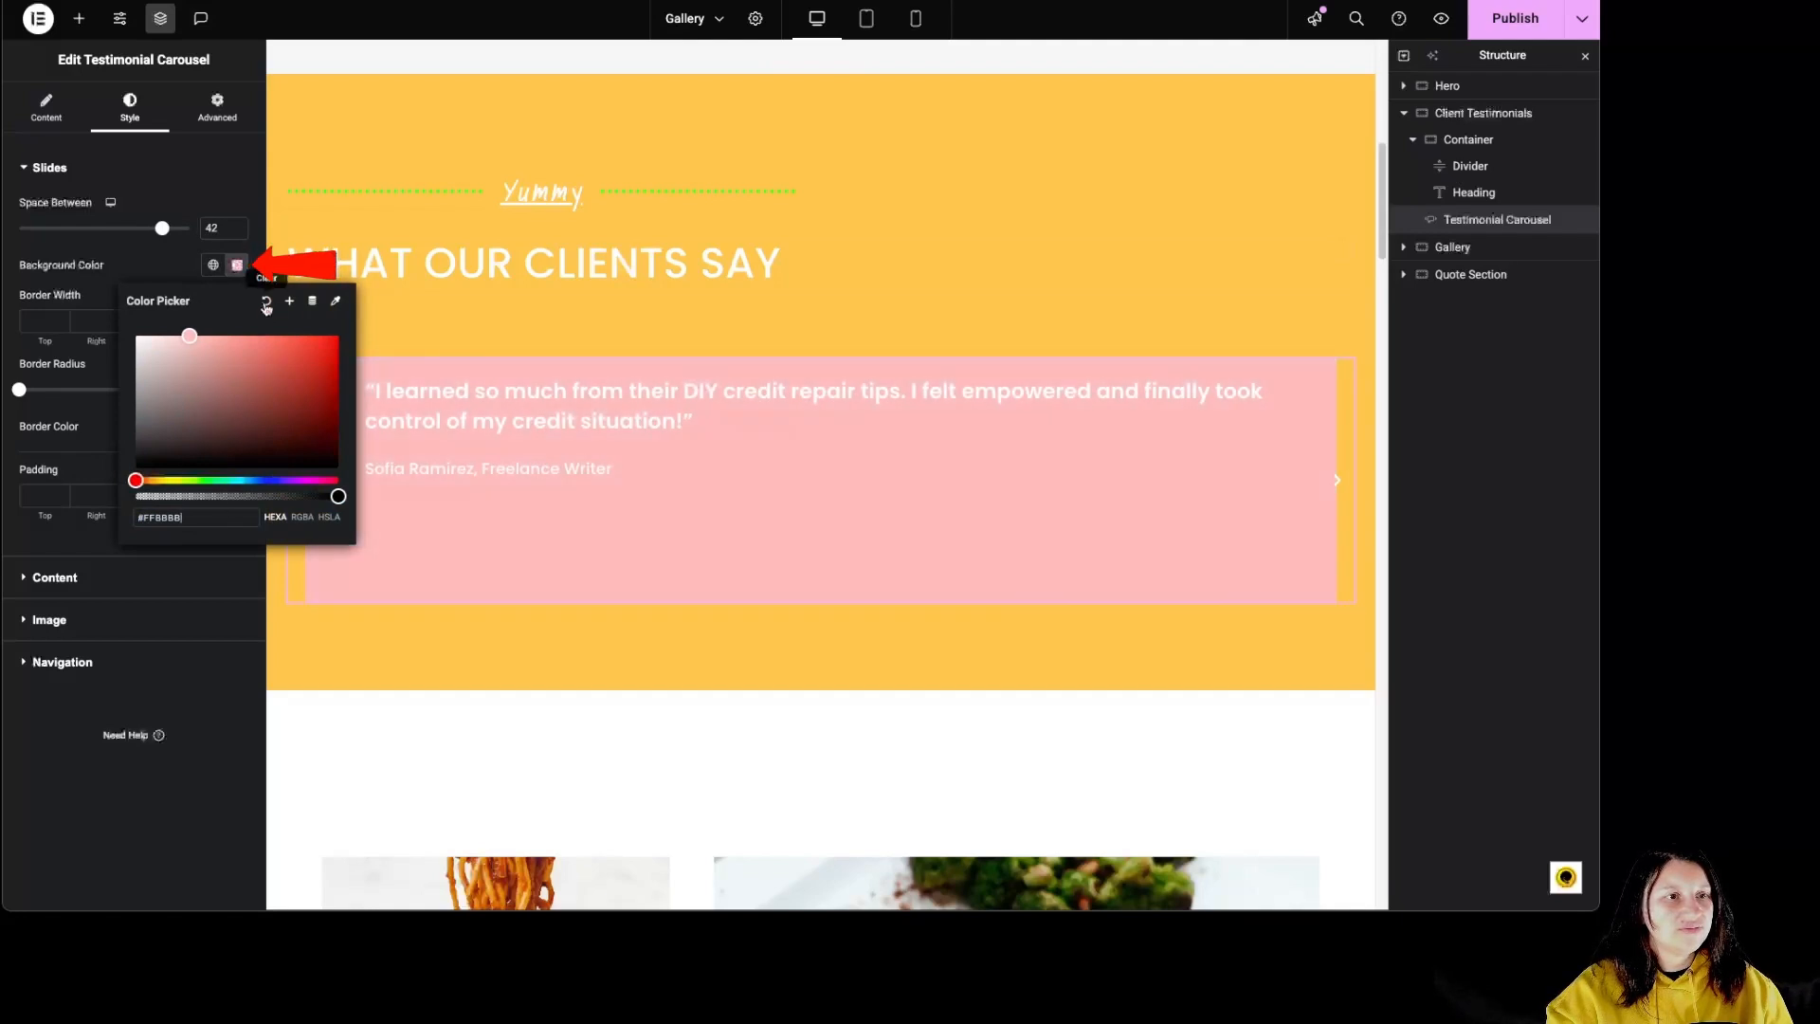
pyautogui.click(266, 303)
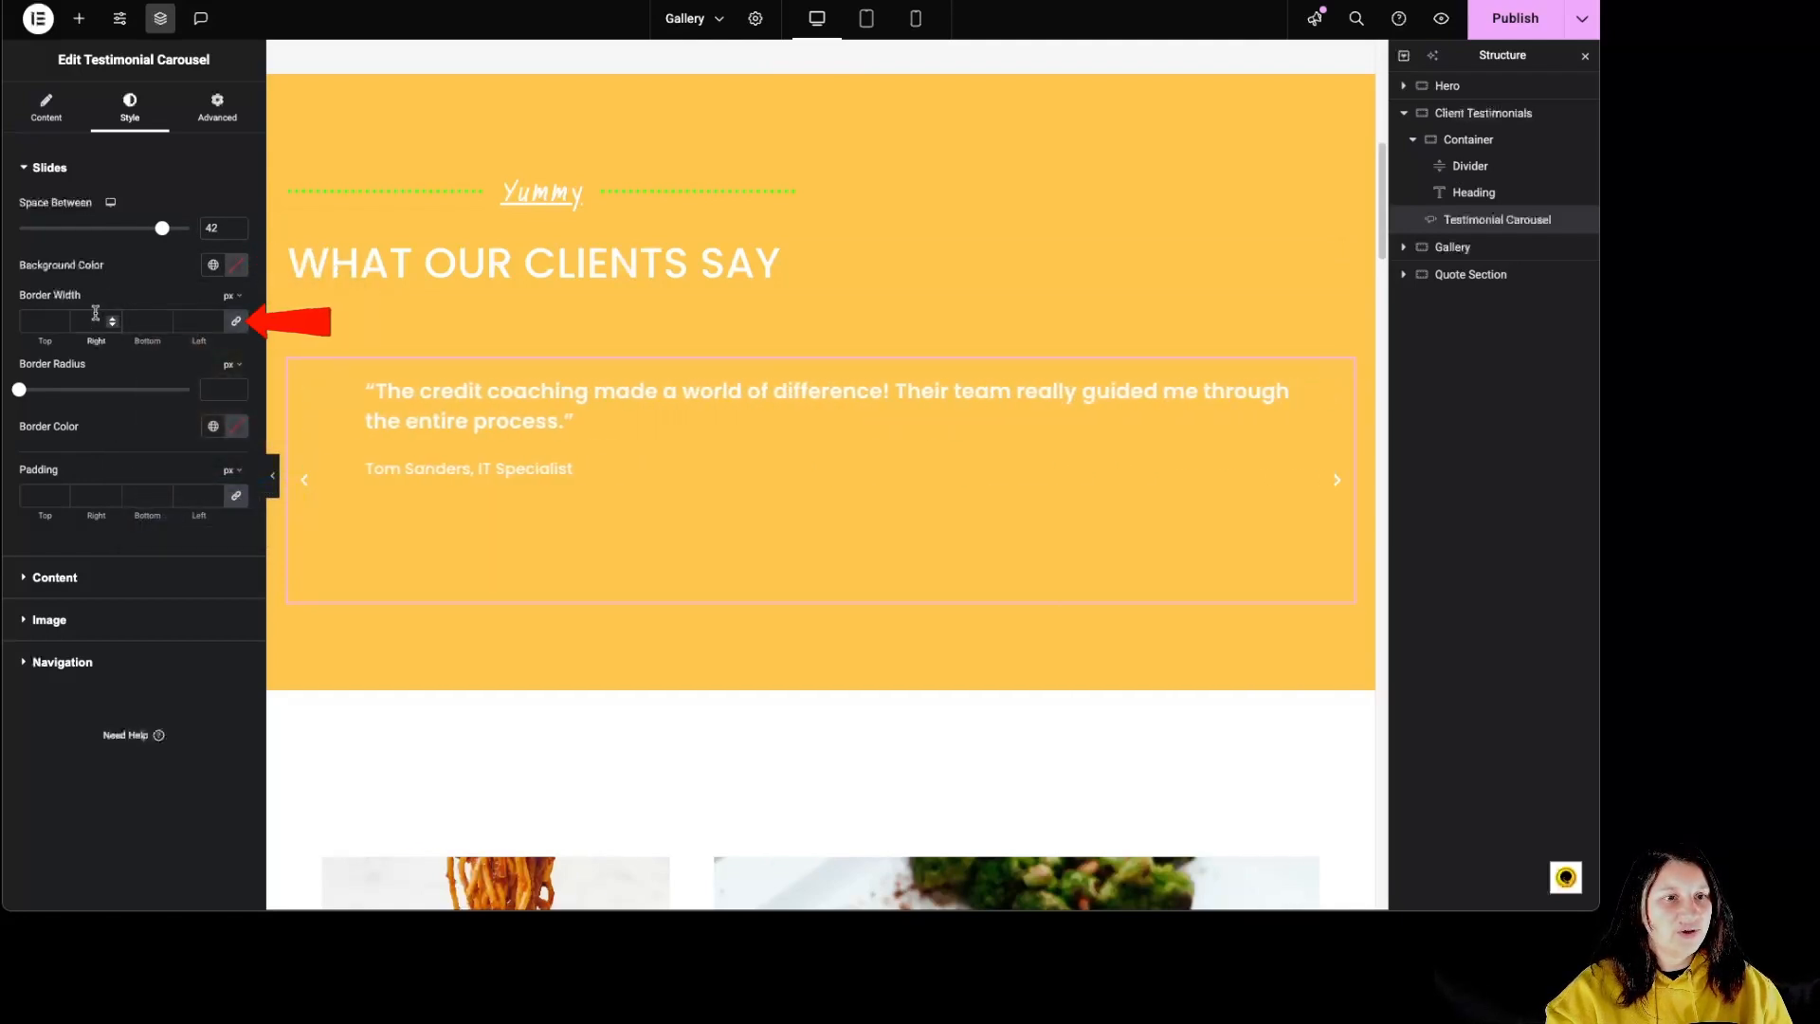
# Step: Give the slides a 5 px border on all sides with a 44 px radius and a light pink color
pyautogui.write('5')
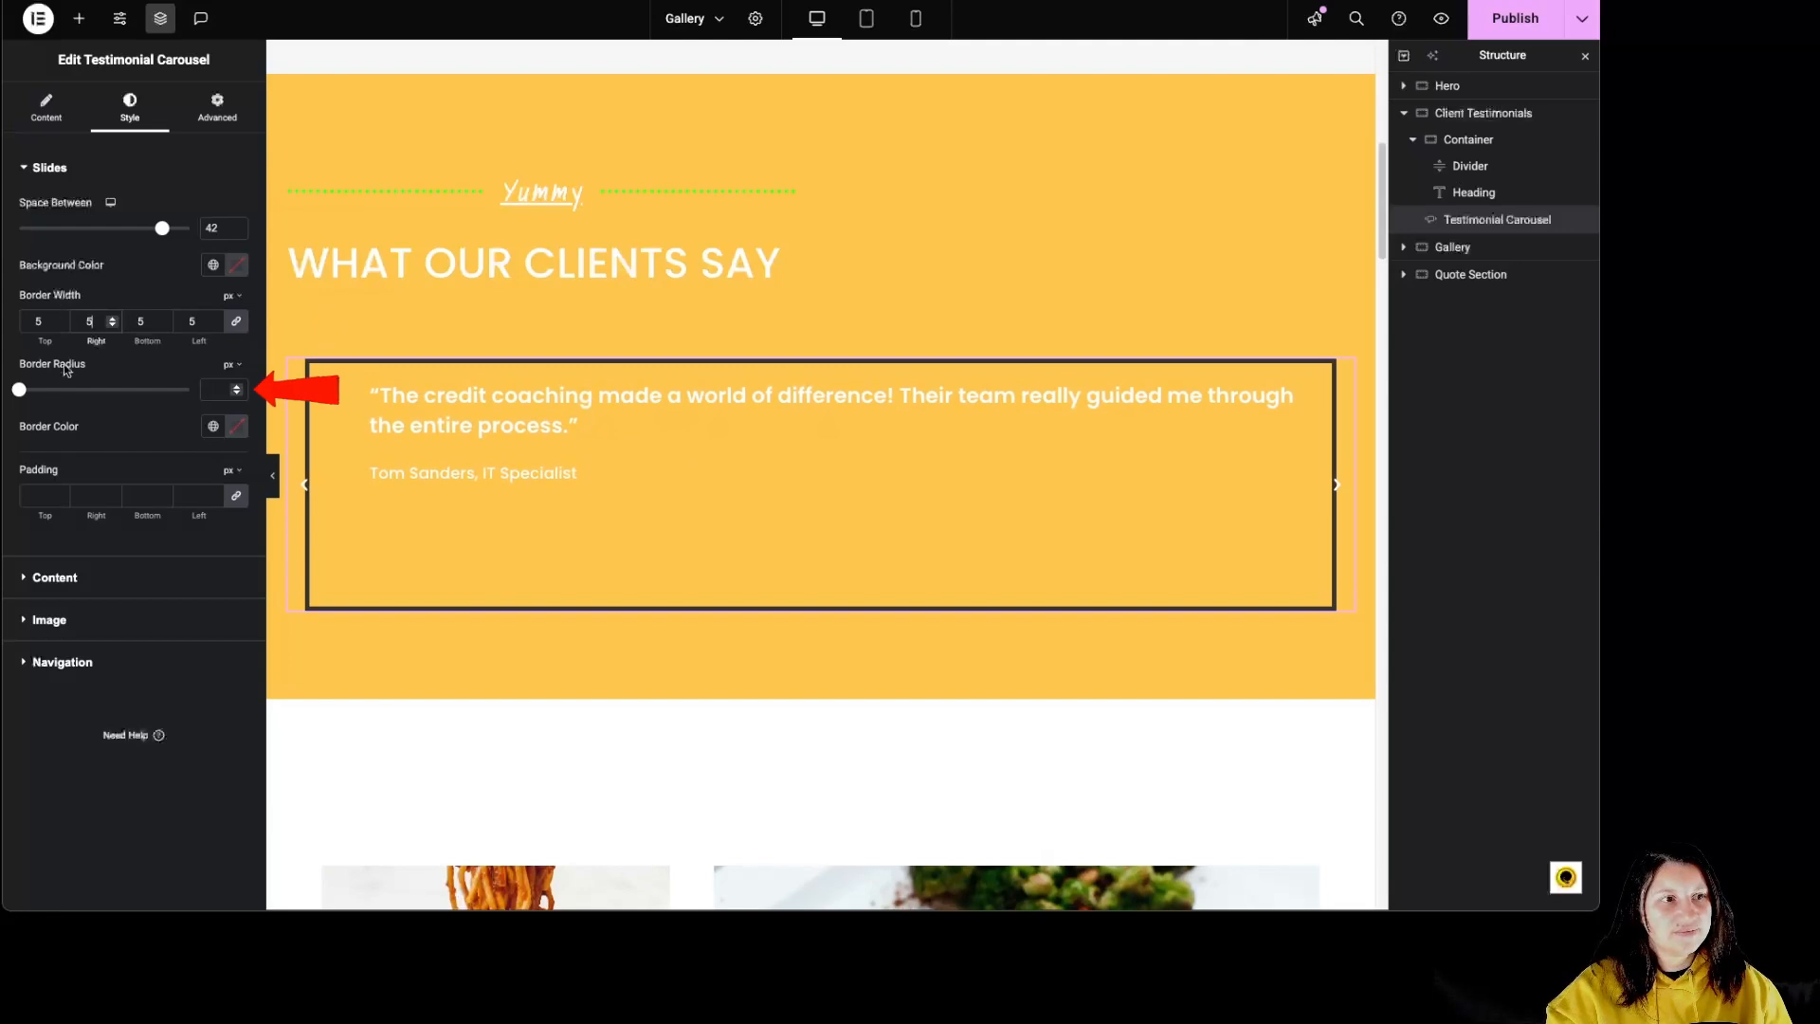
pyautogui.moveTo(21, 391); pyautogui.dragTo(94, 390)
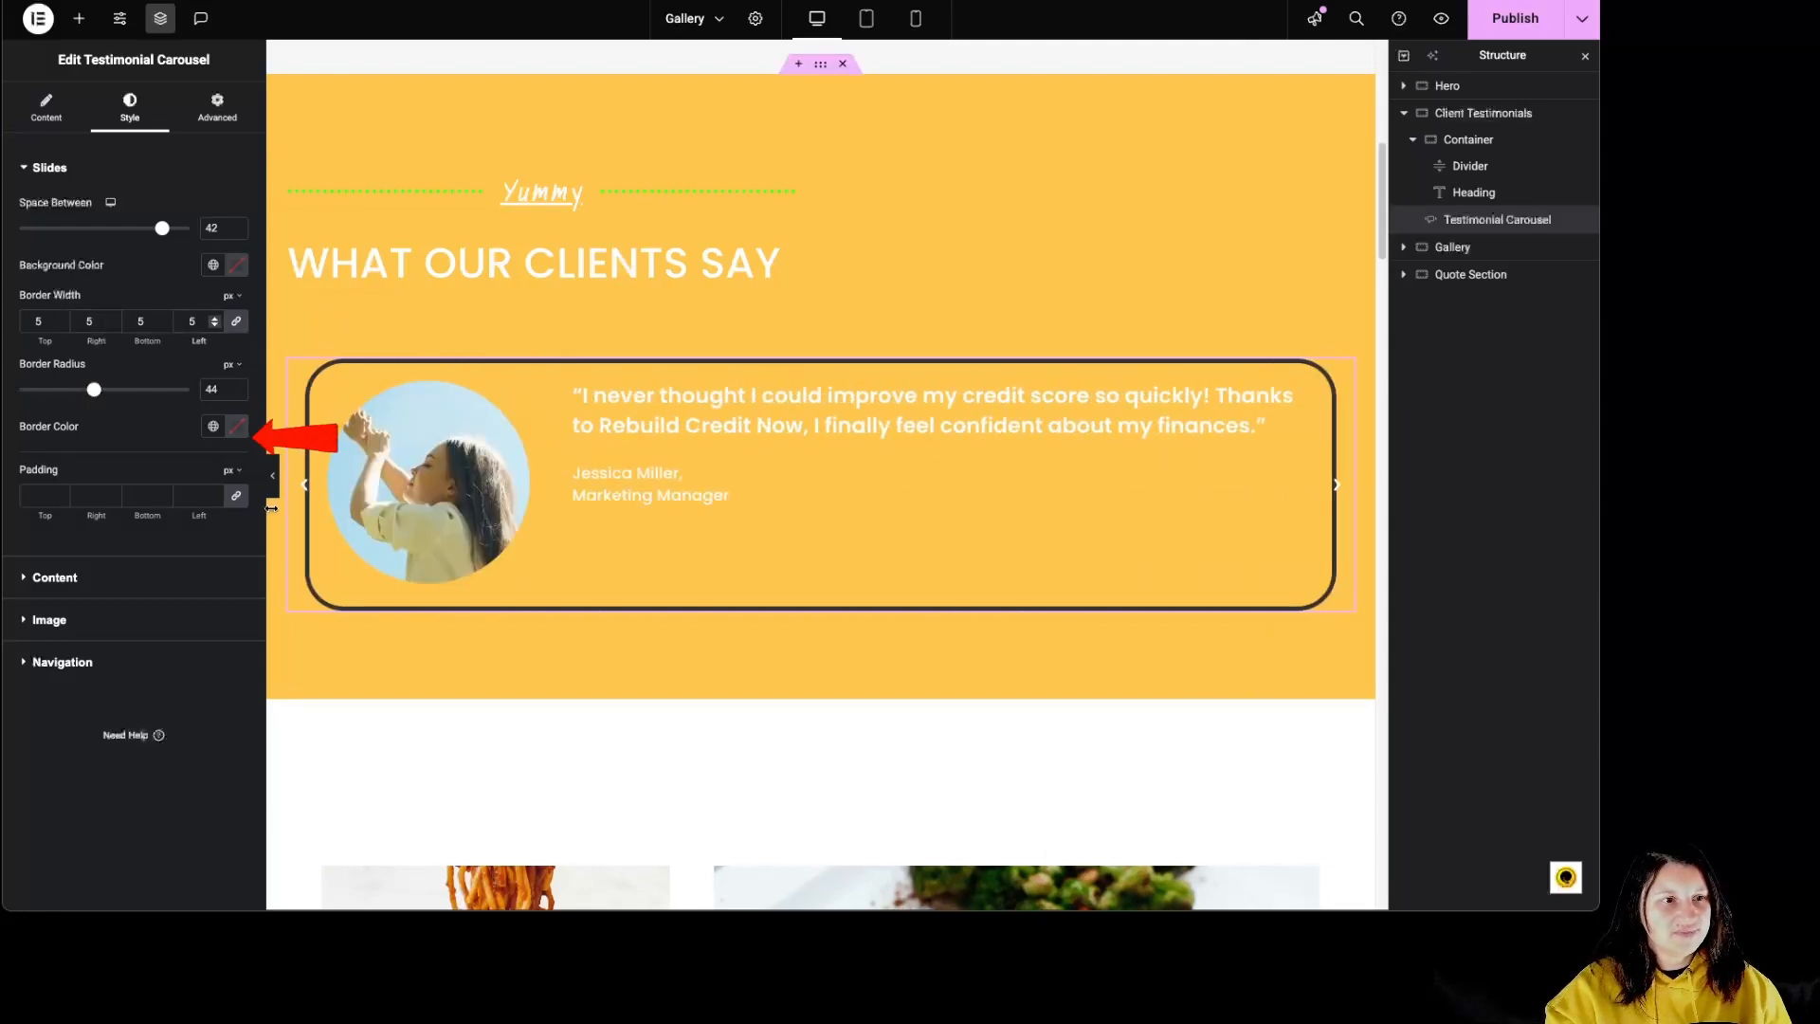
pyautogui.click(237, 428)
pyautogui.click(178, 497)
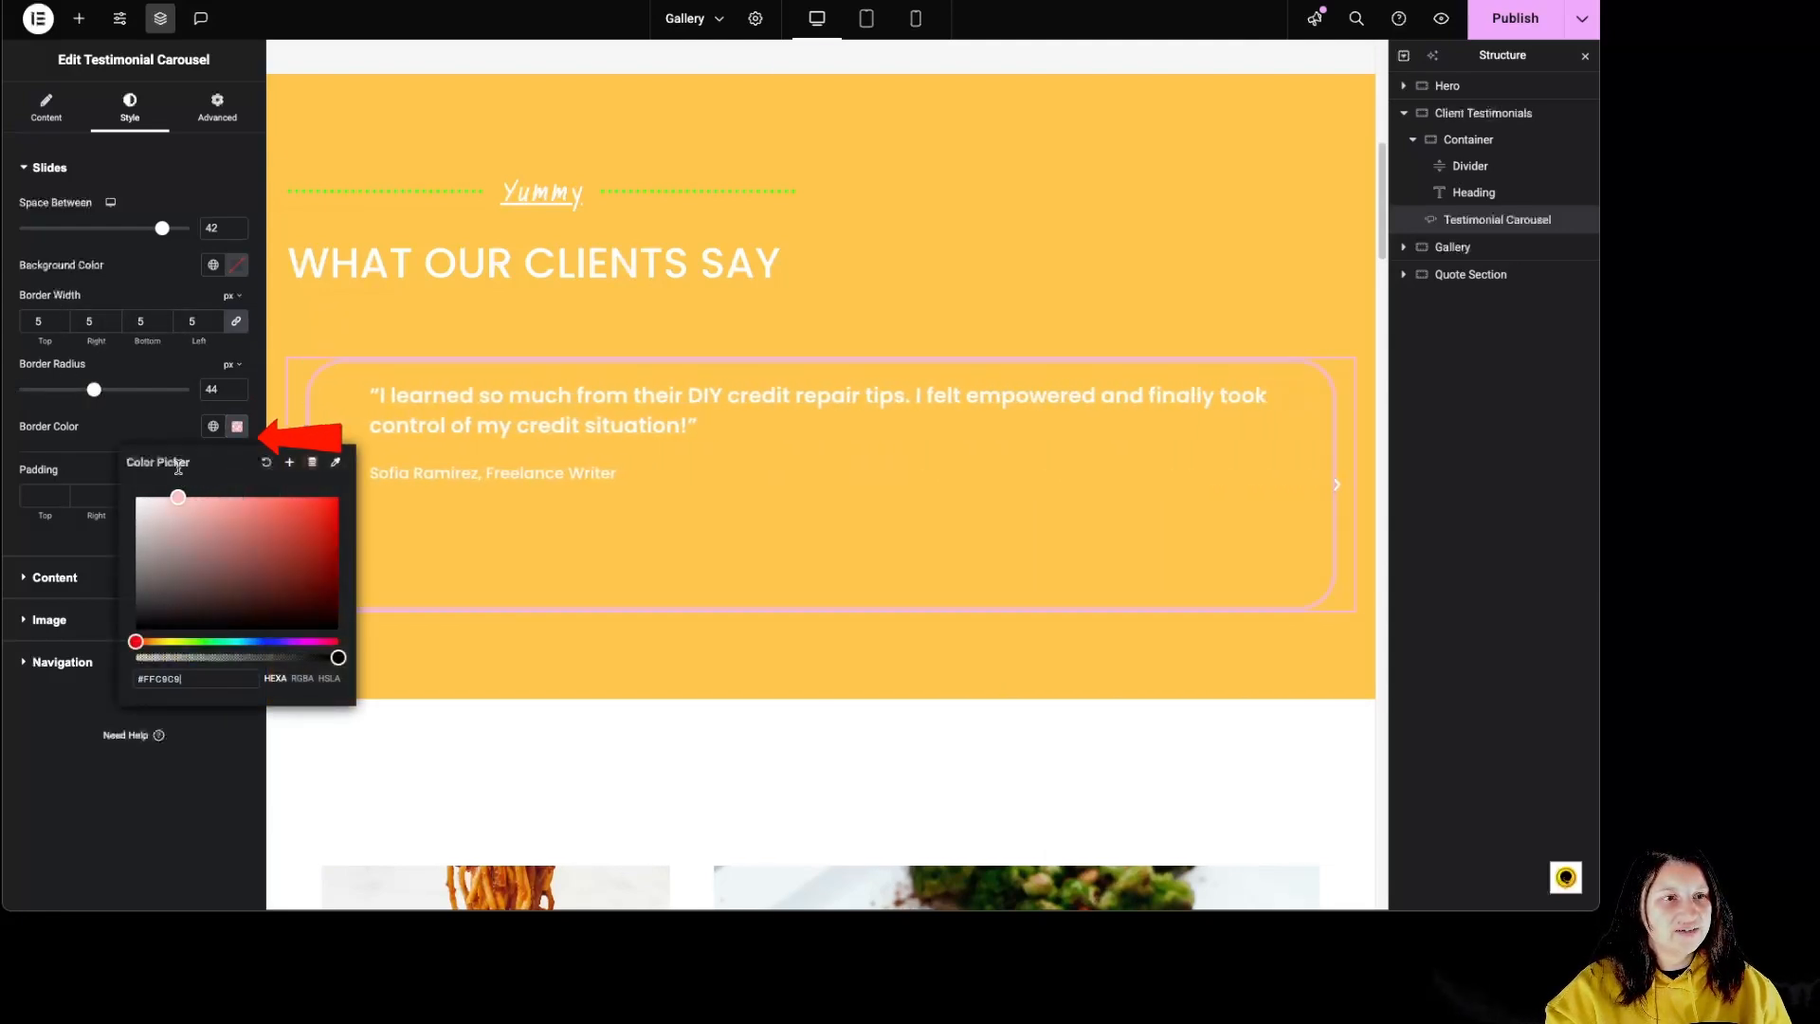
# Step: Set the slide border width to 0 px and the slide padding to 50 px on all sides
pyautogui.doubleClick(196, 322)
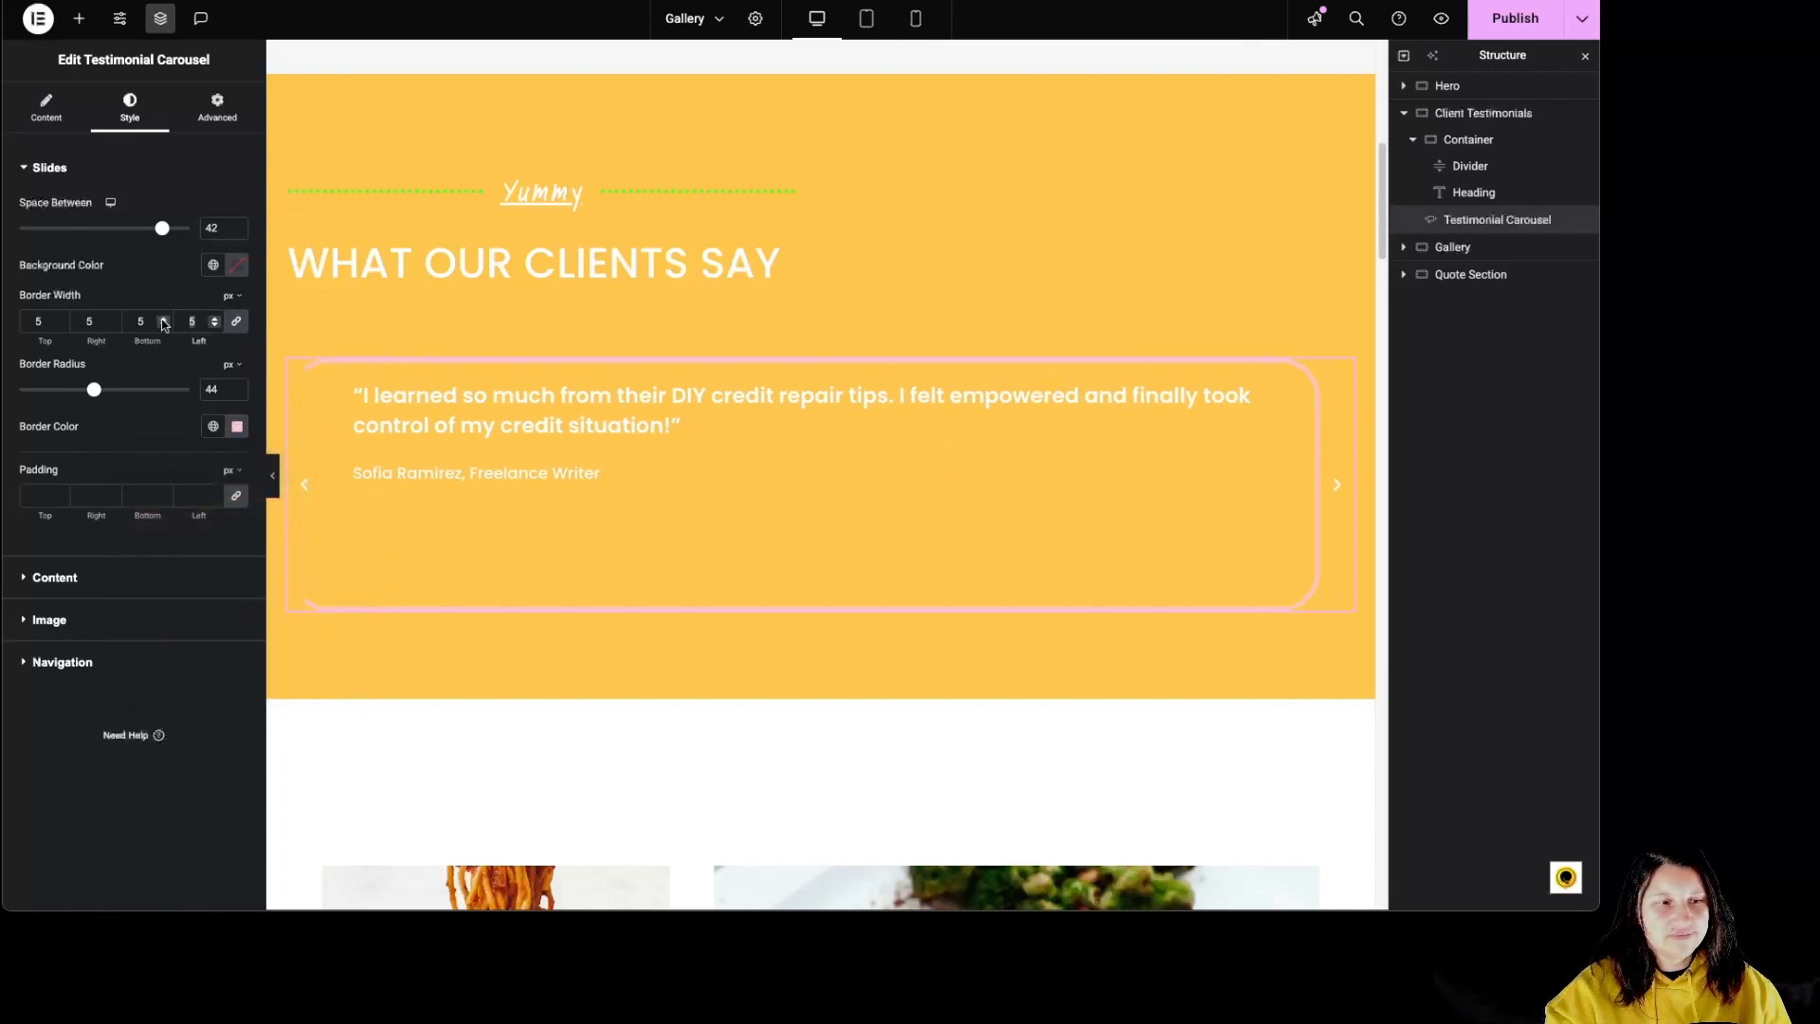
pyautogui.write('0')
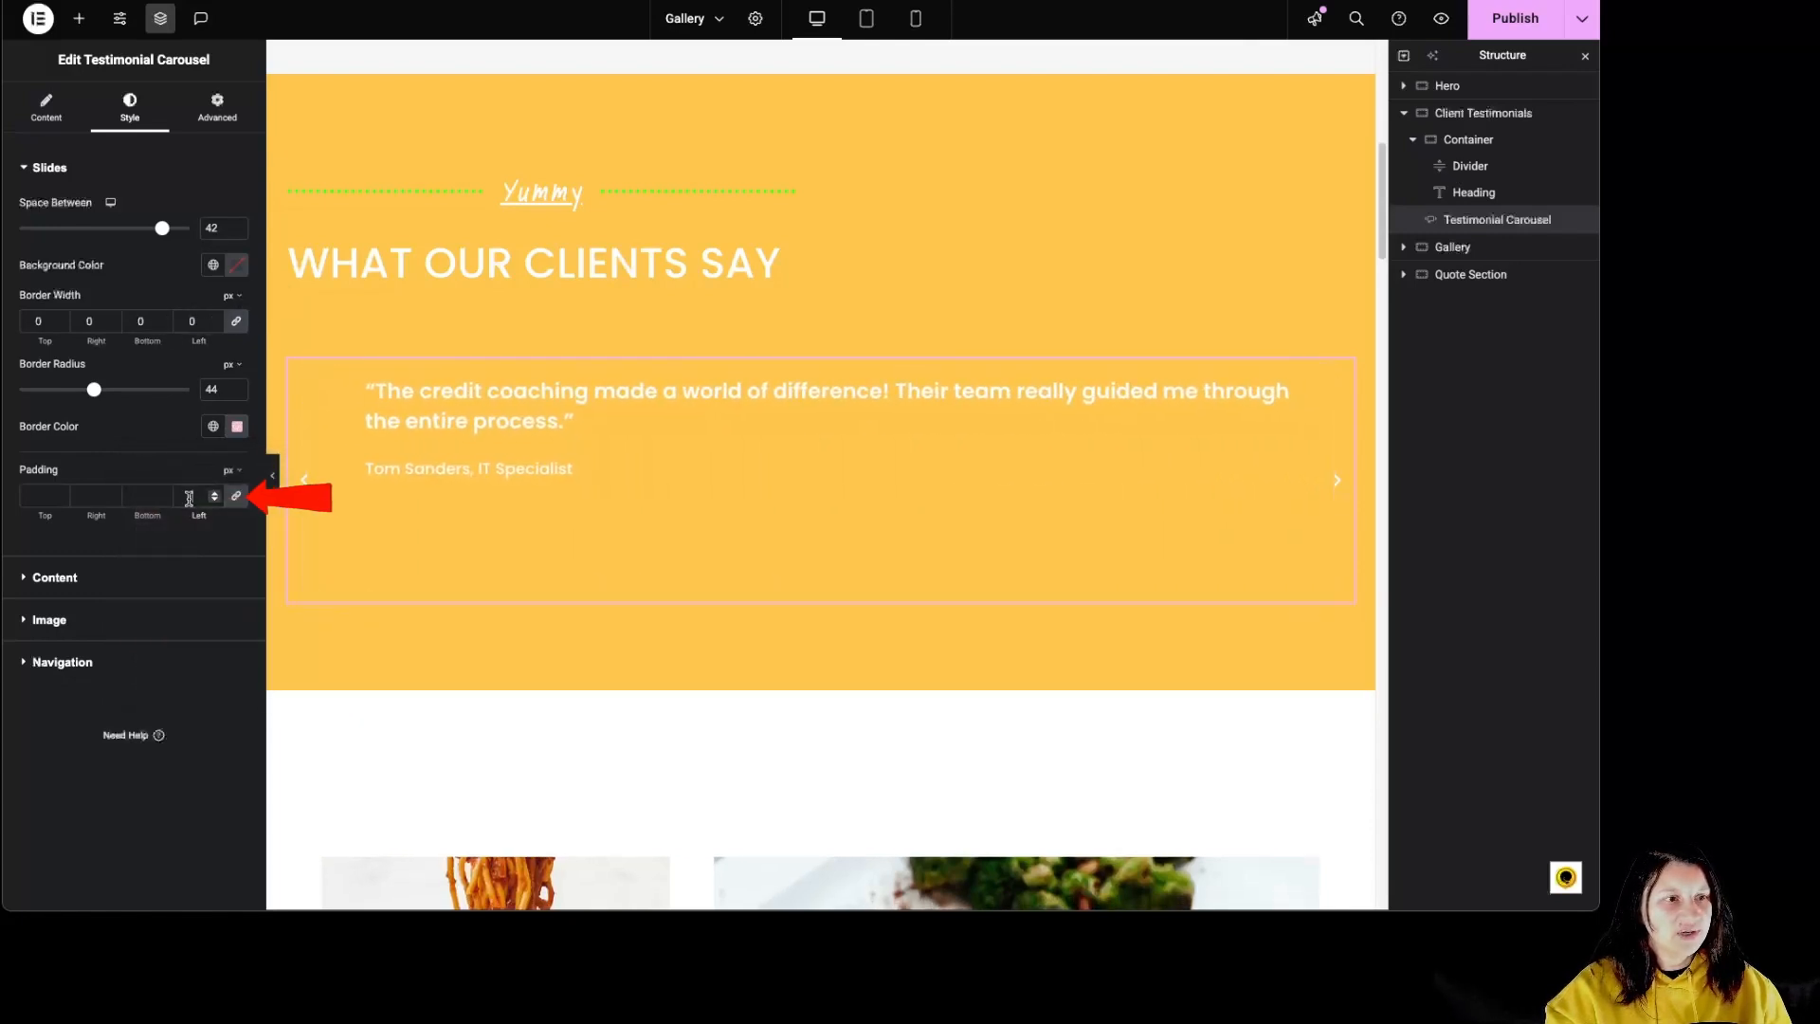
pyautogui.click(186, 497)
pyautogui.write('50')
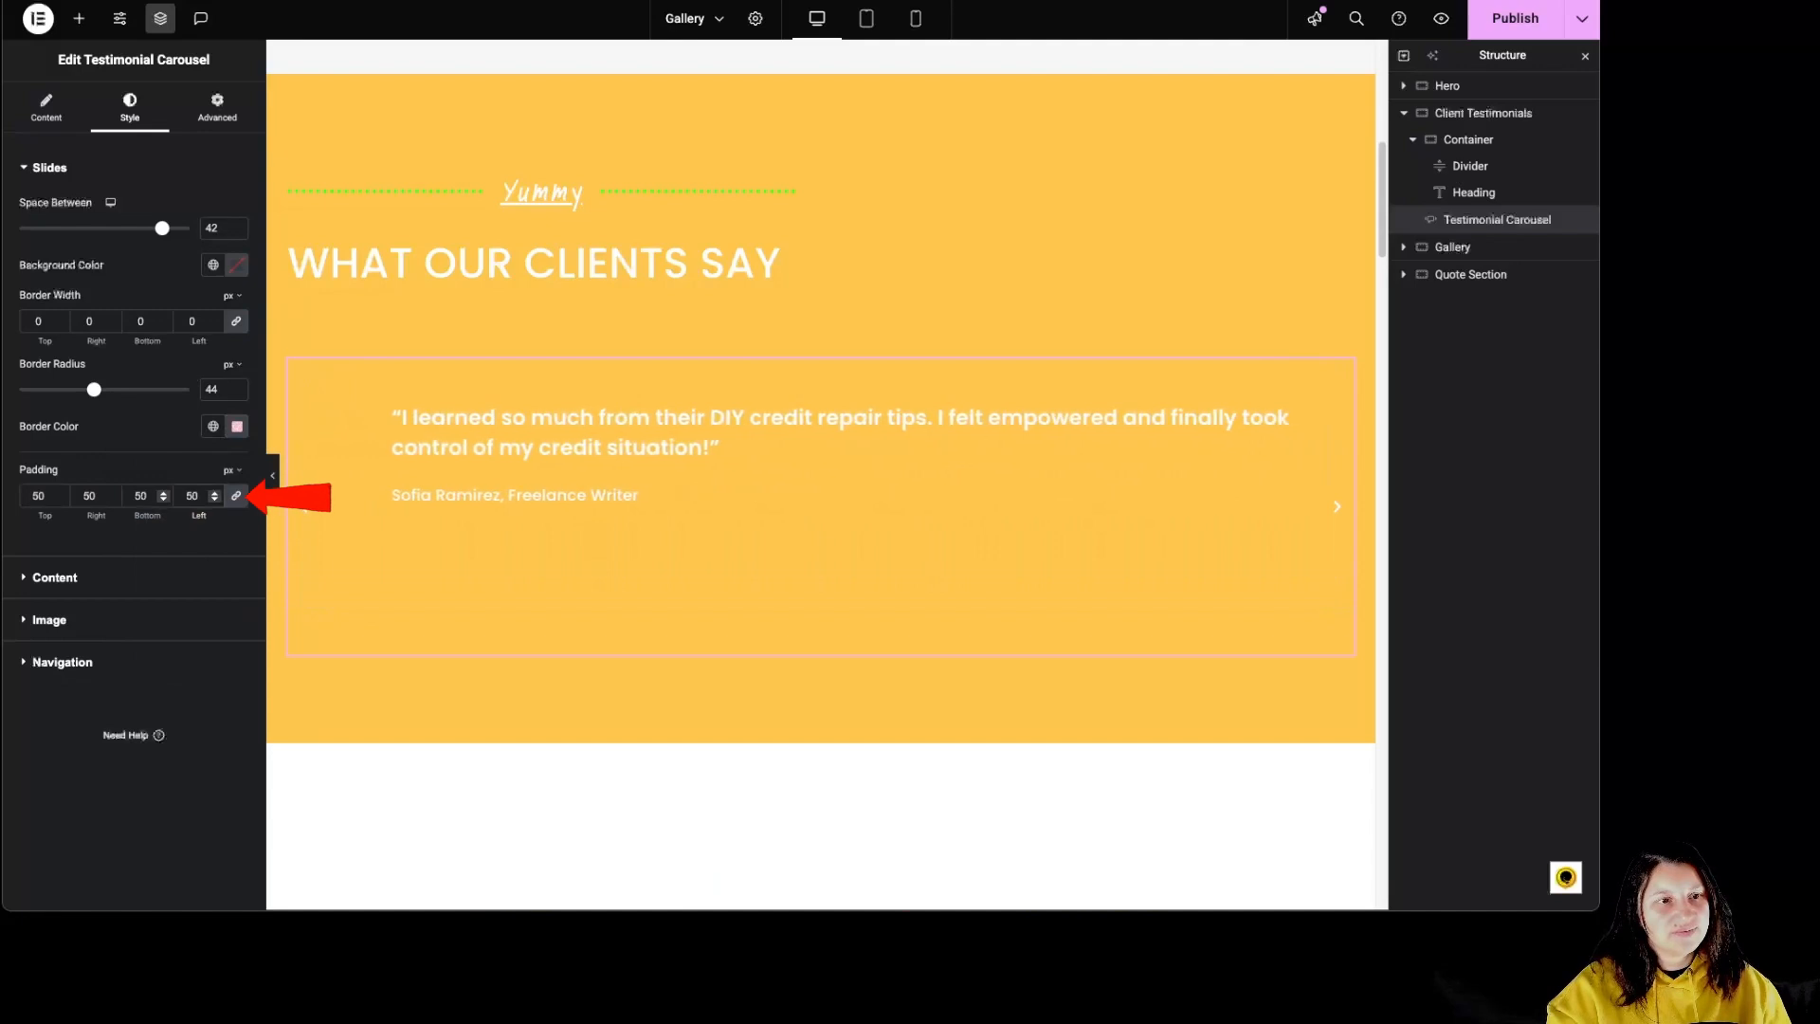
# Step: Set the carousel content gap to 73 px and change the testimonial text color to dark brown
pyautogui.click(120, 574)
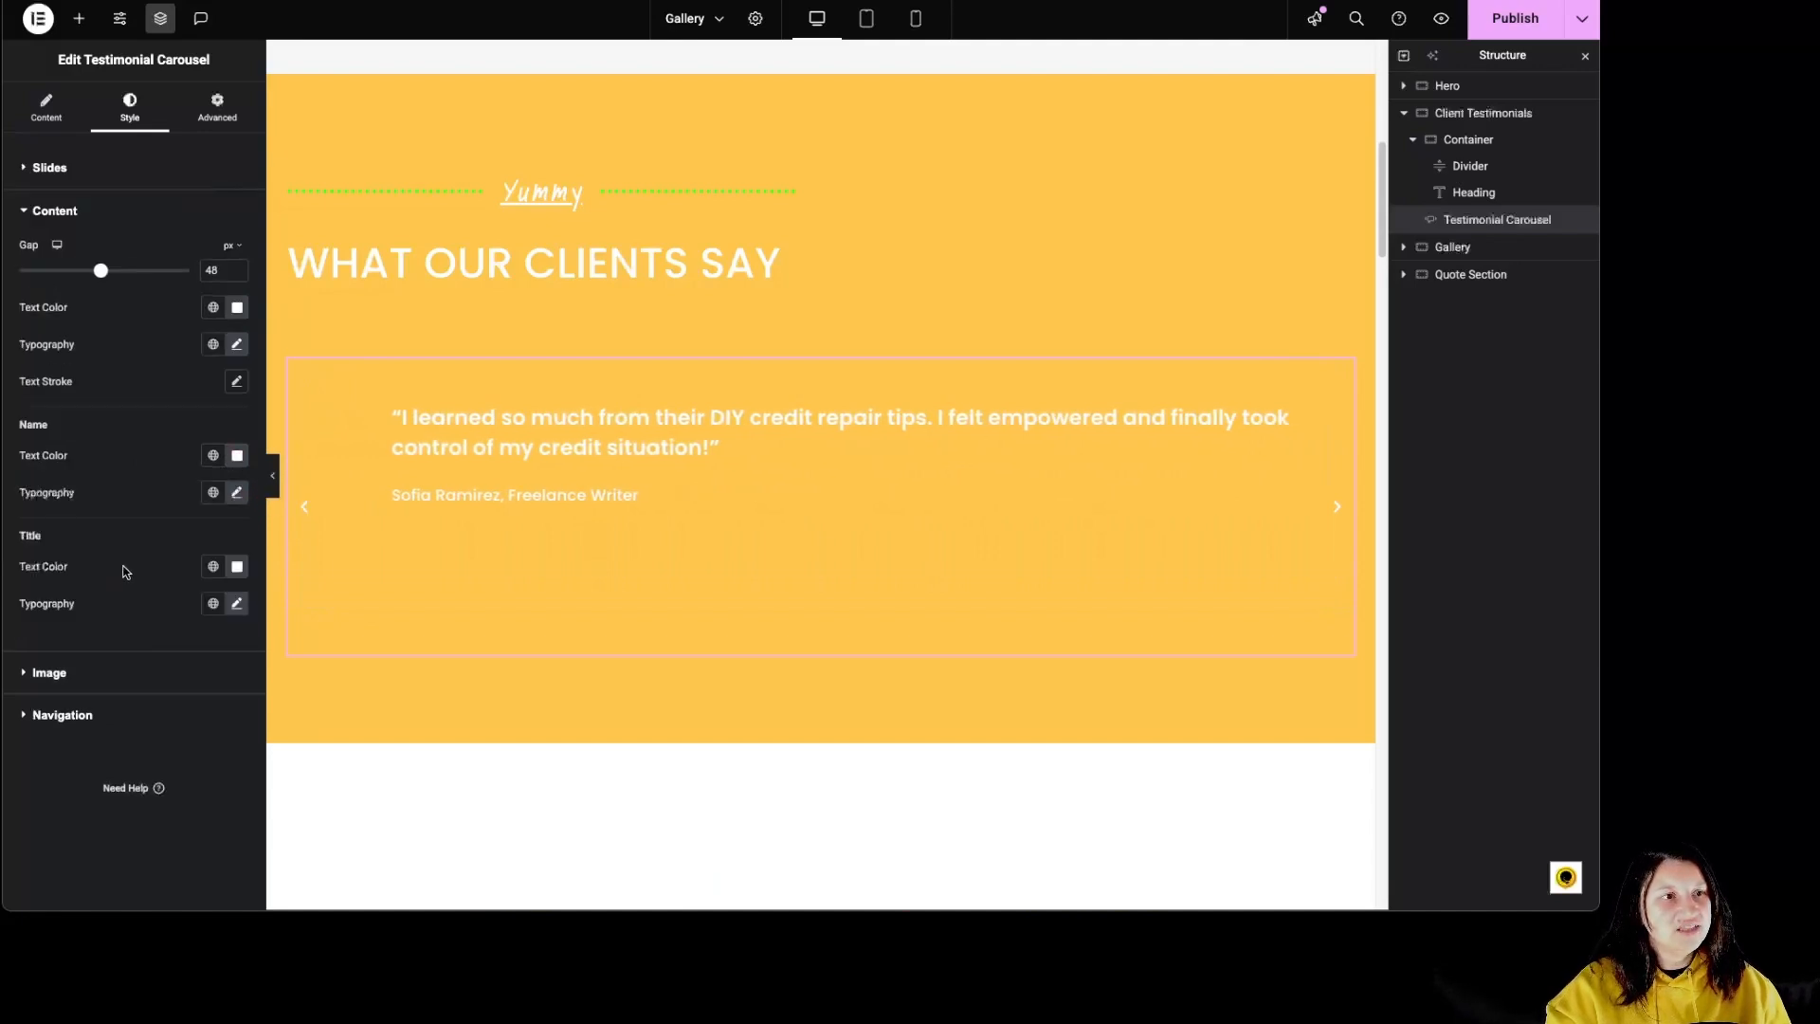
pyautogui.moveTo(101, 271); pyautogui.dragTo(144, 271)
pyautogui.click(237, 307)
pyautogui.click(209, 378)
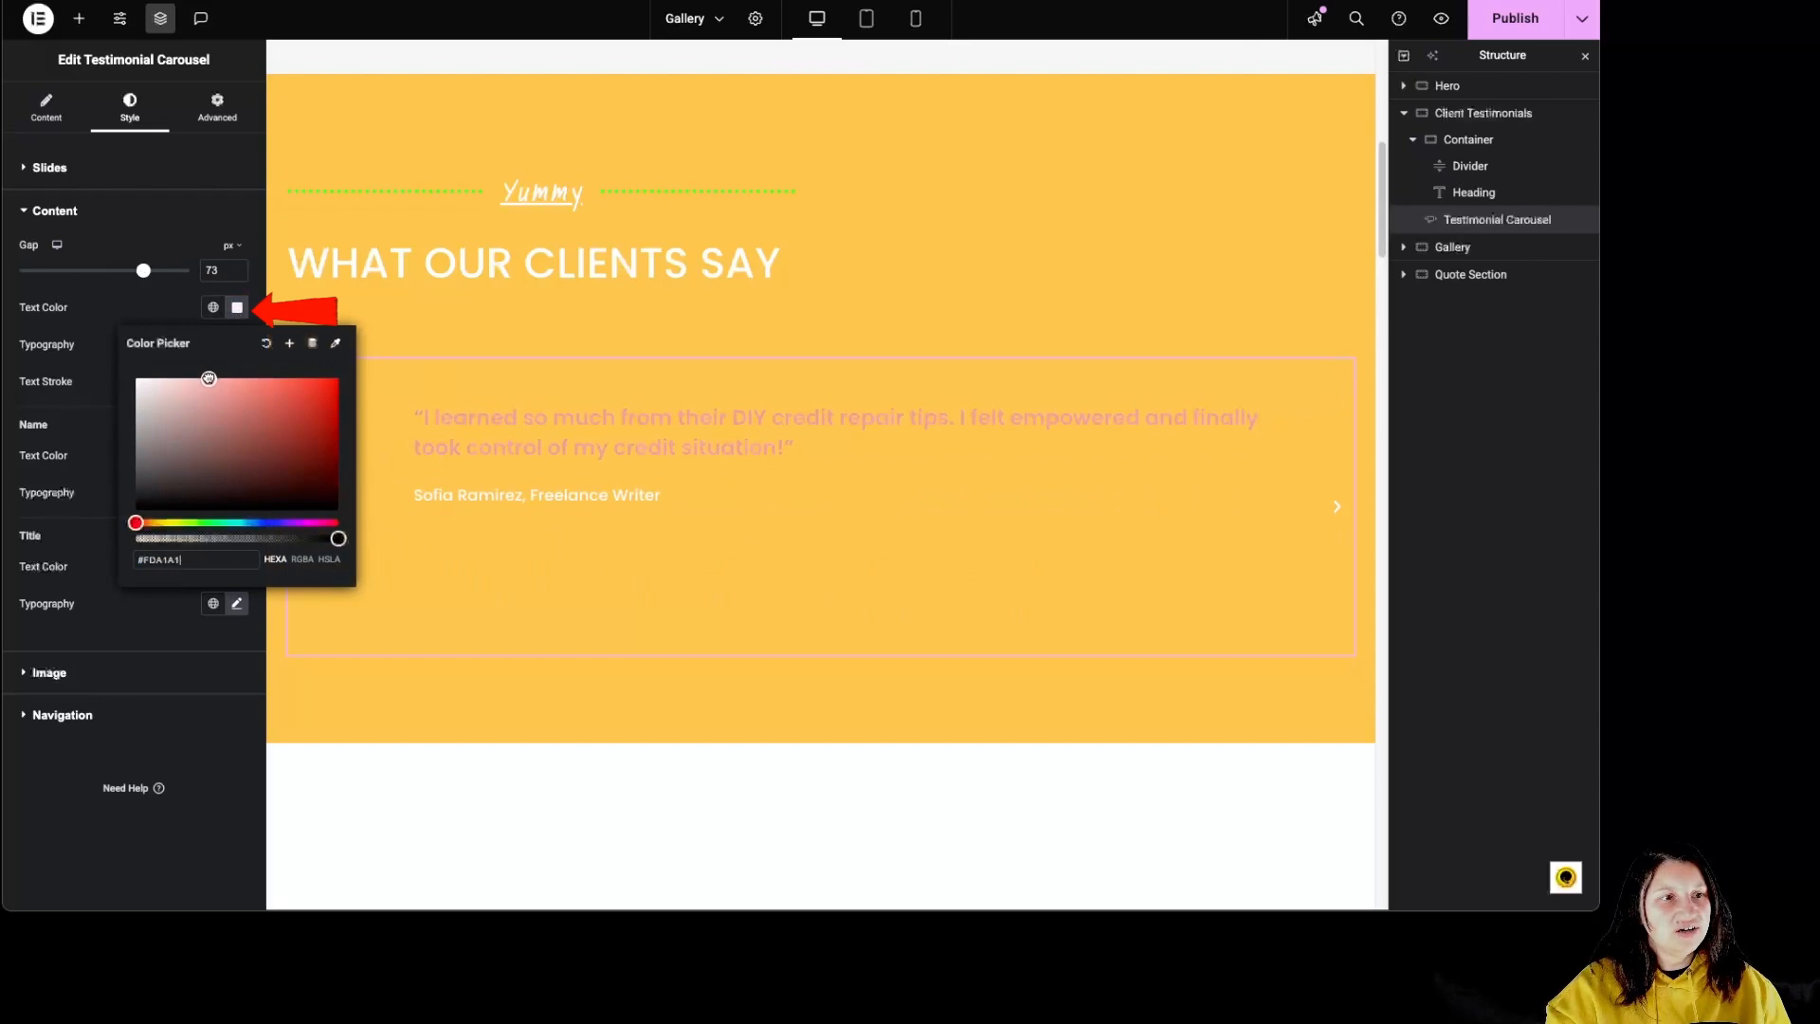
pyautogui.moveTo(209, 378); pyautogui.dragTo(236, 481)
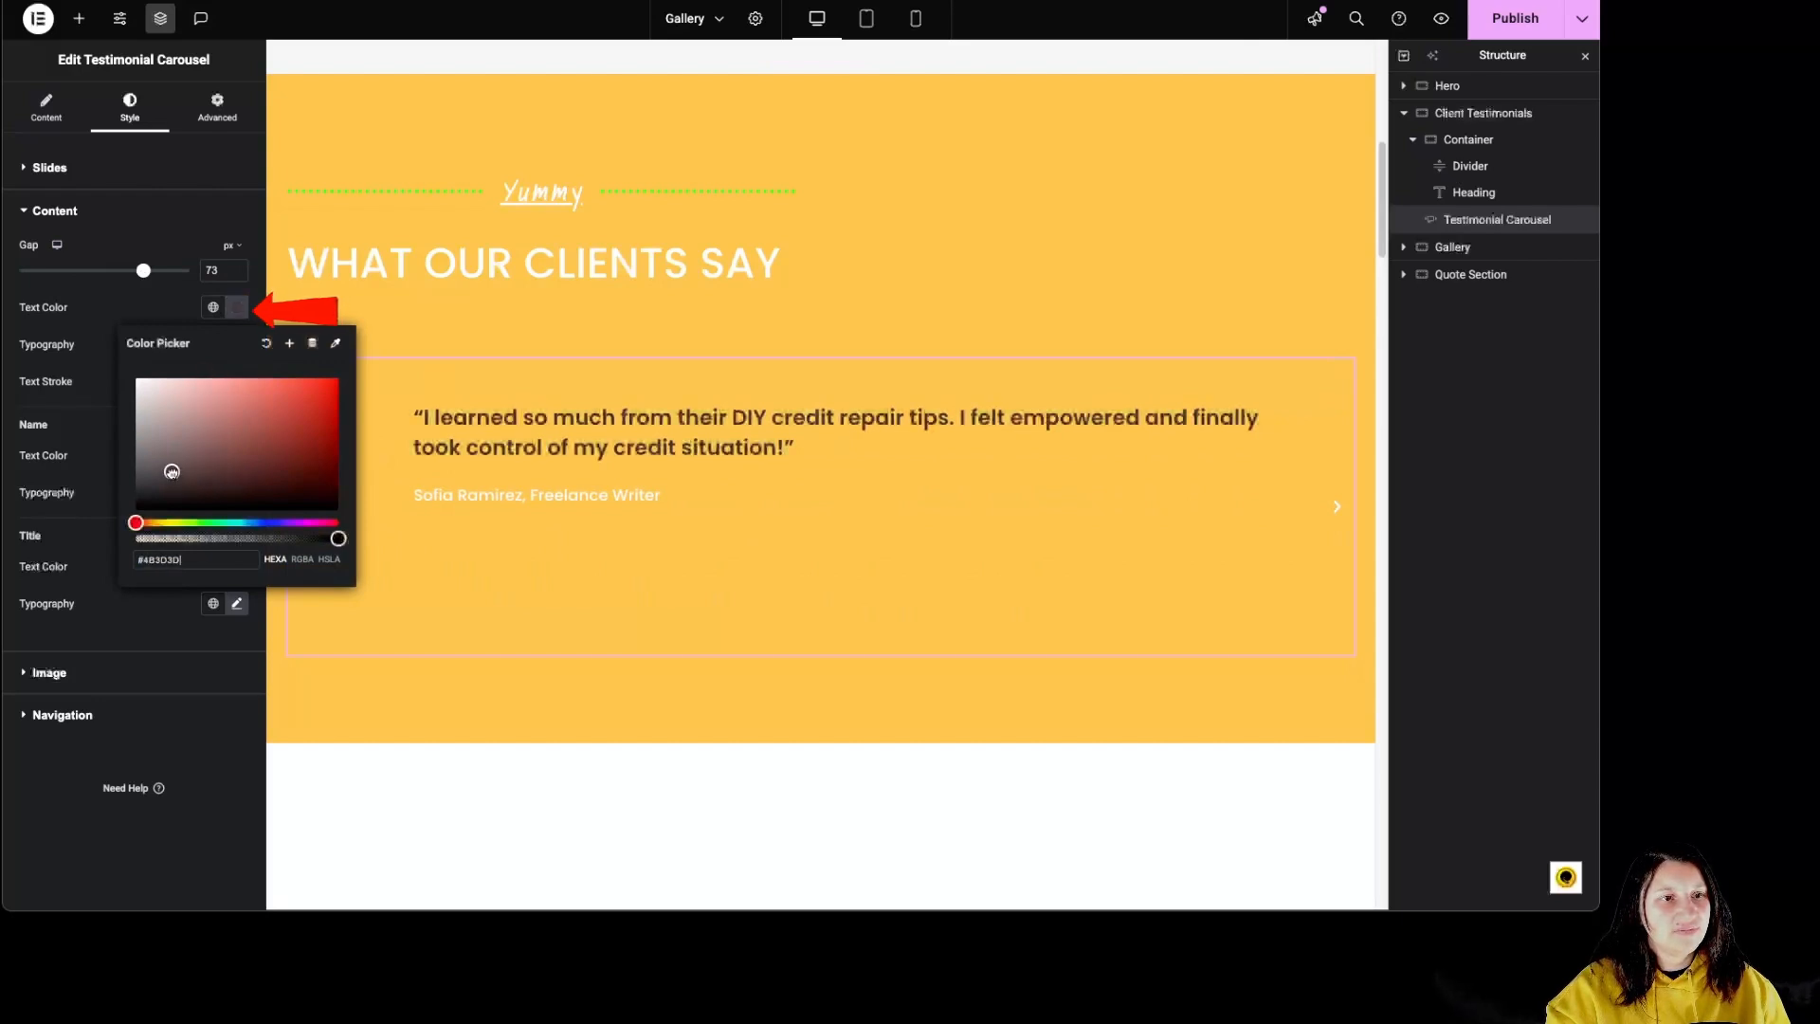
pyautogui.click(105, 349)
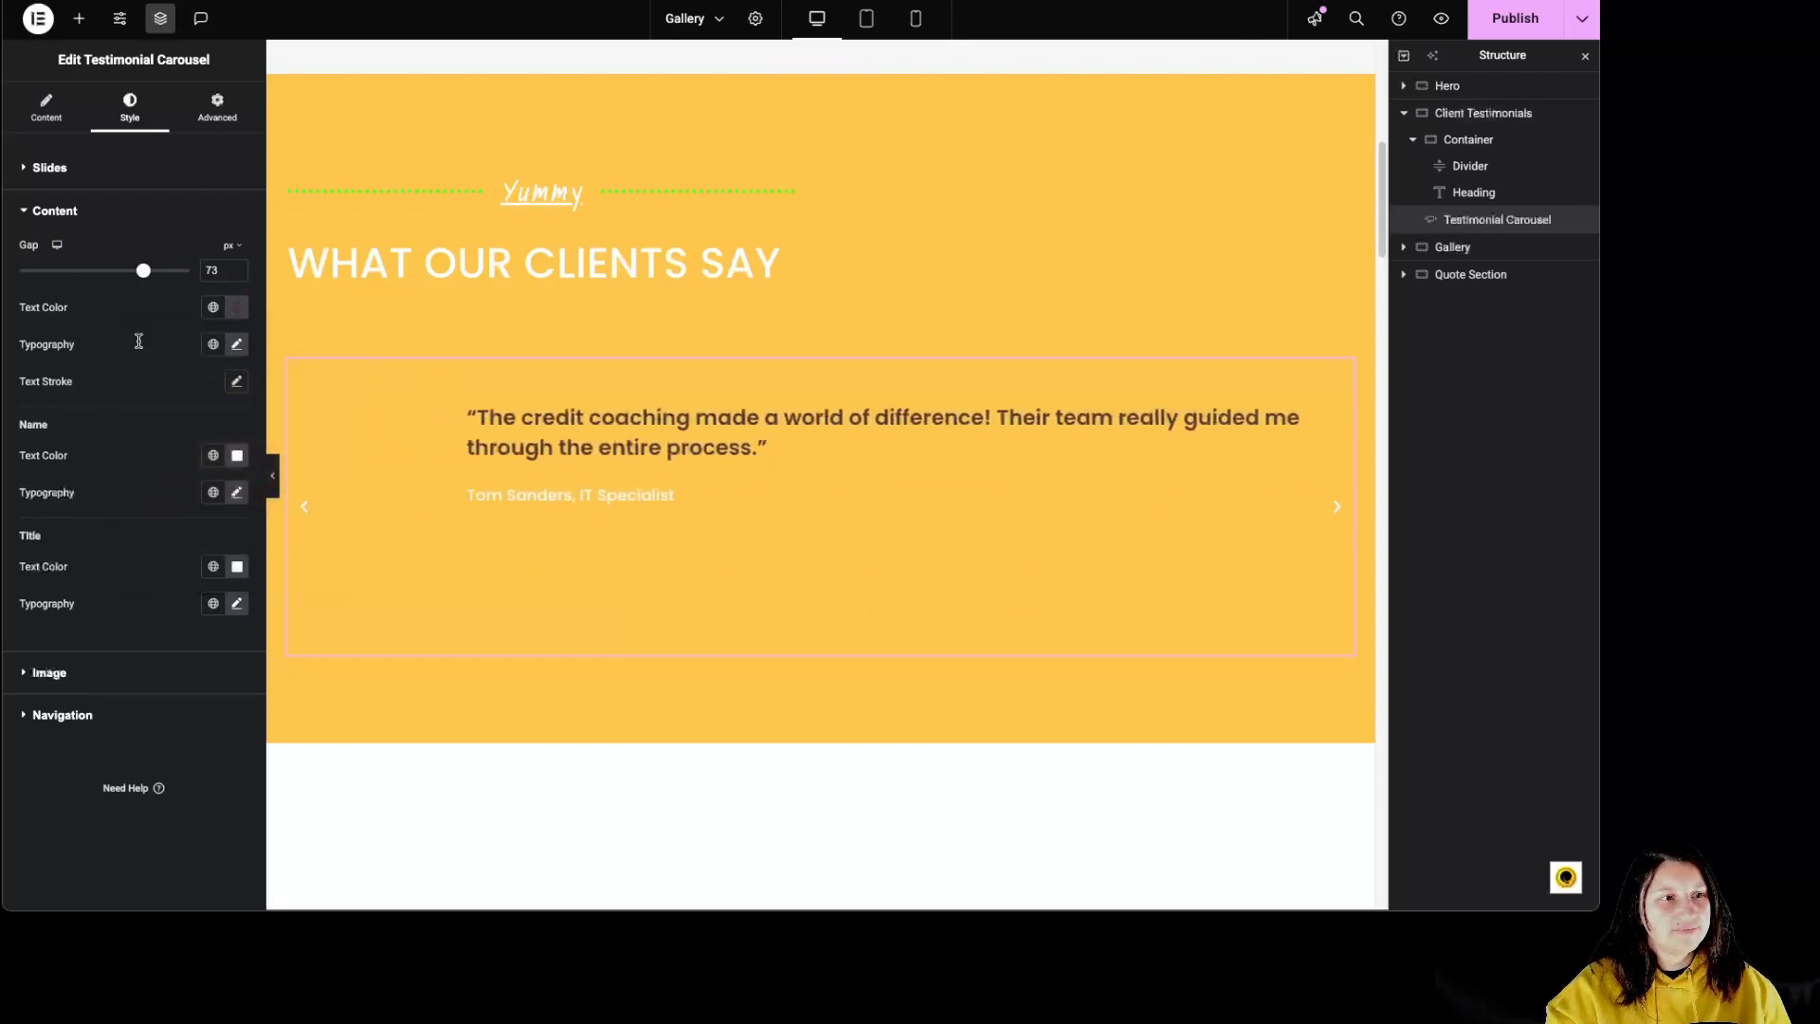
# Step: Apply a global font to the testimonial text and set its size to 38 px
pyautogui.click(214, 346)
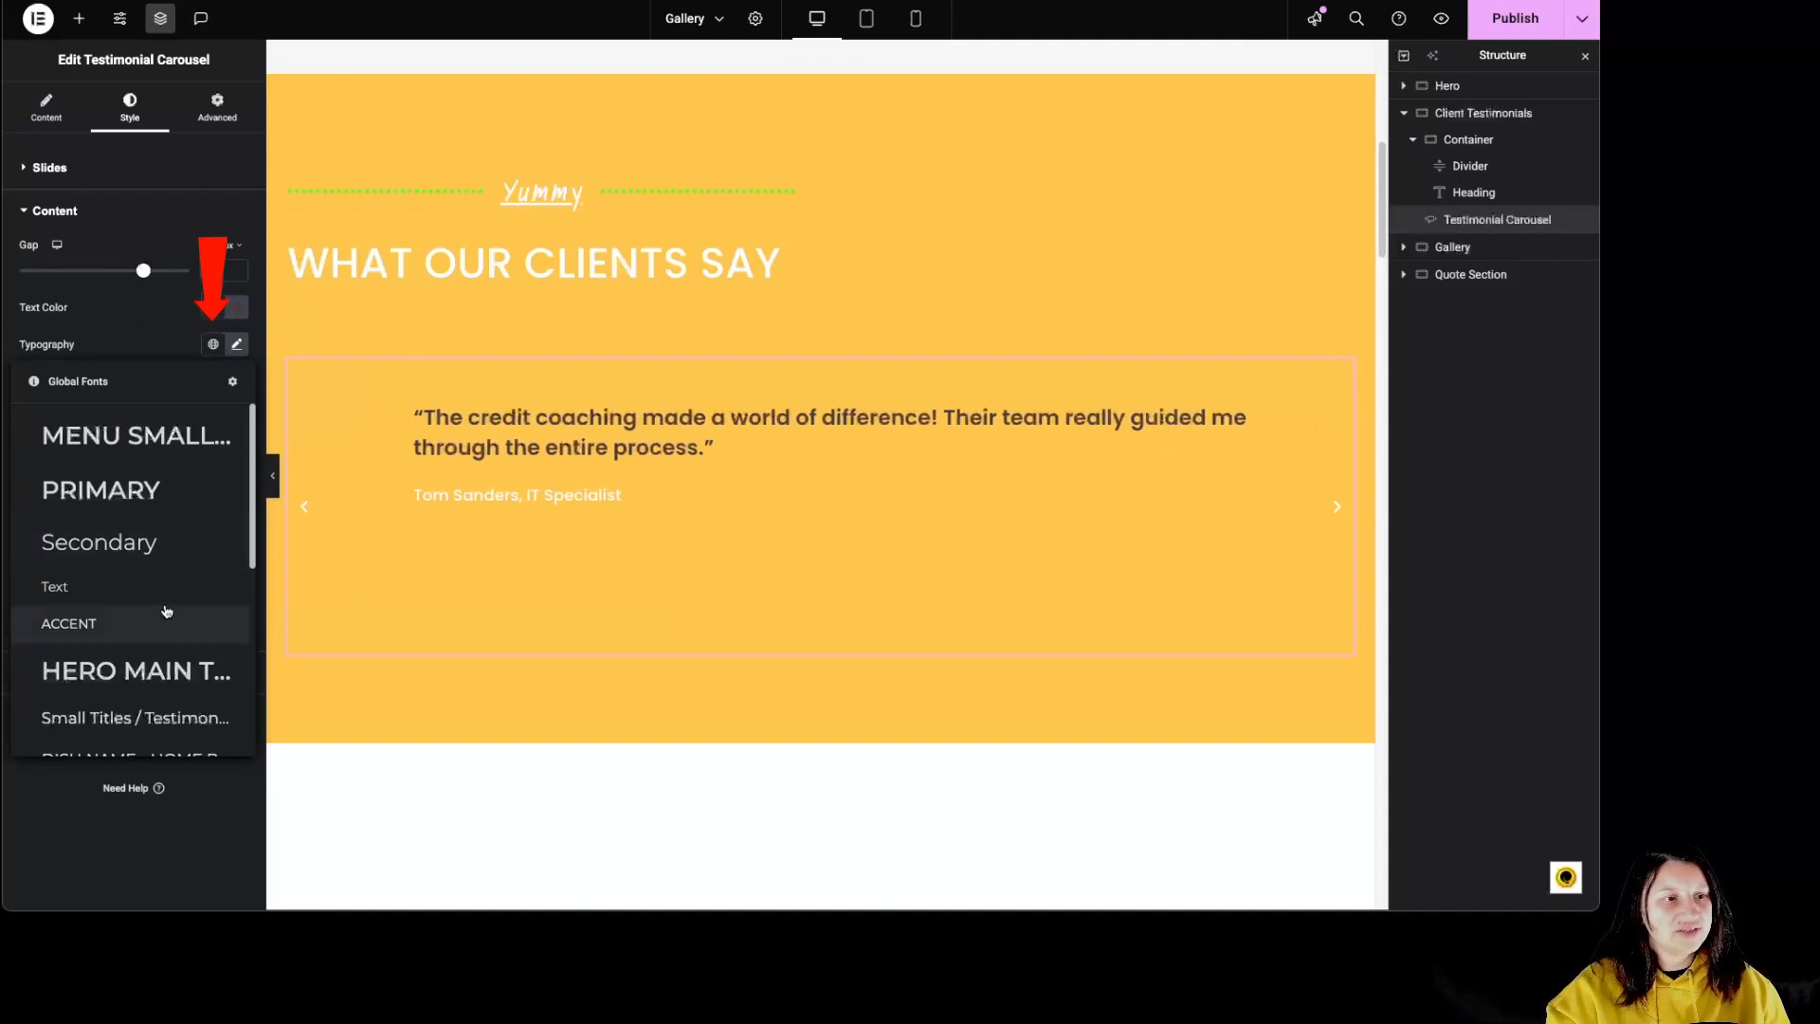
pyautogui.click(174, 689)
pyautogui.click(237, 347)
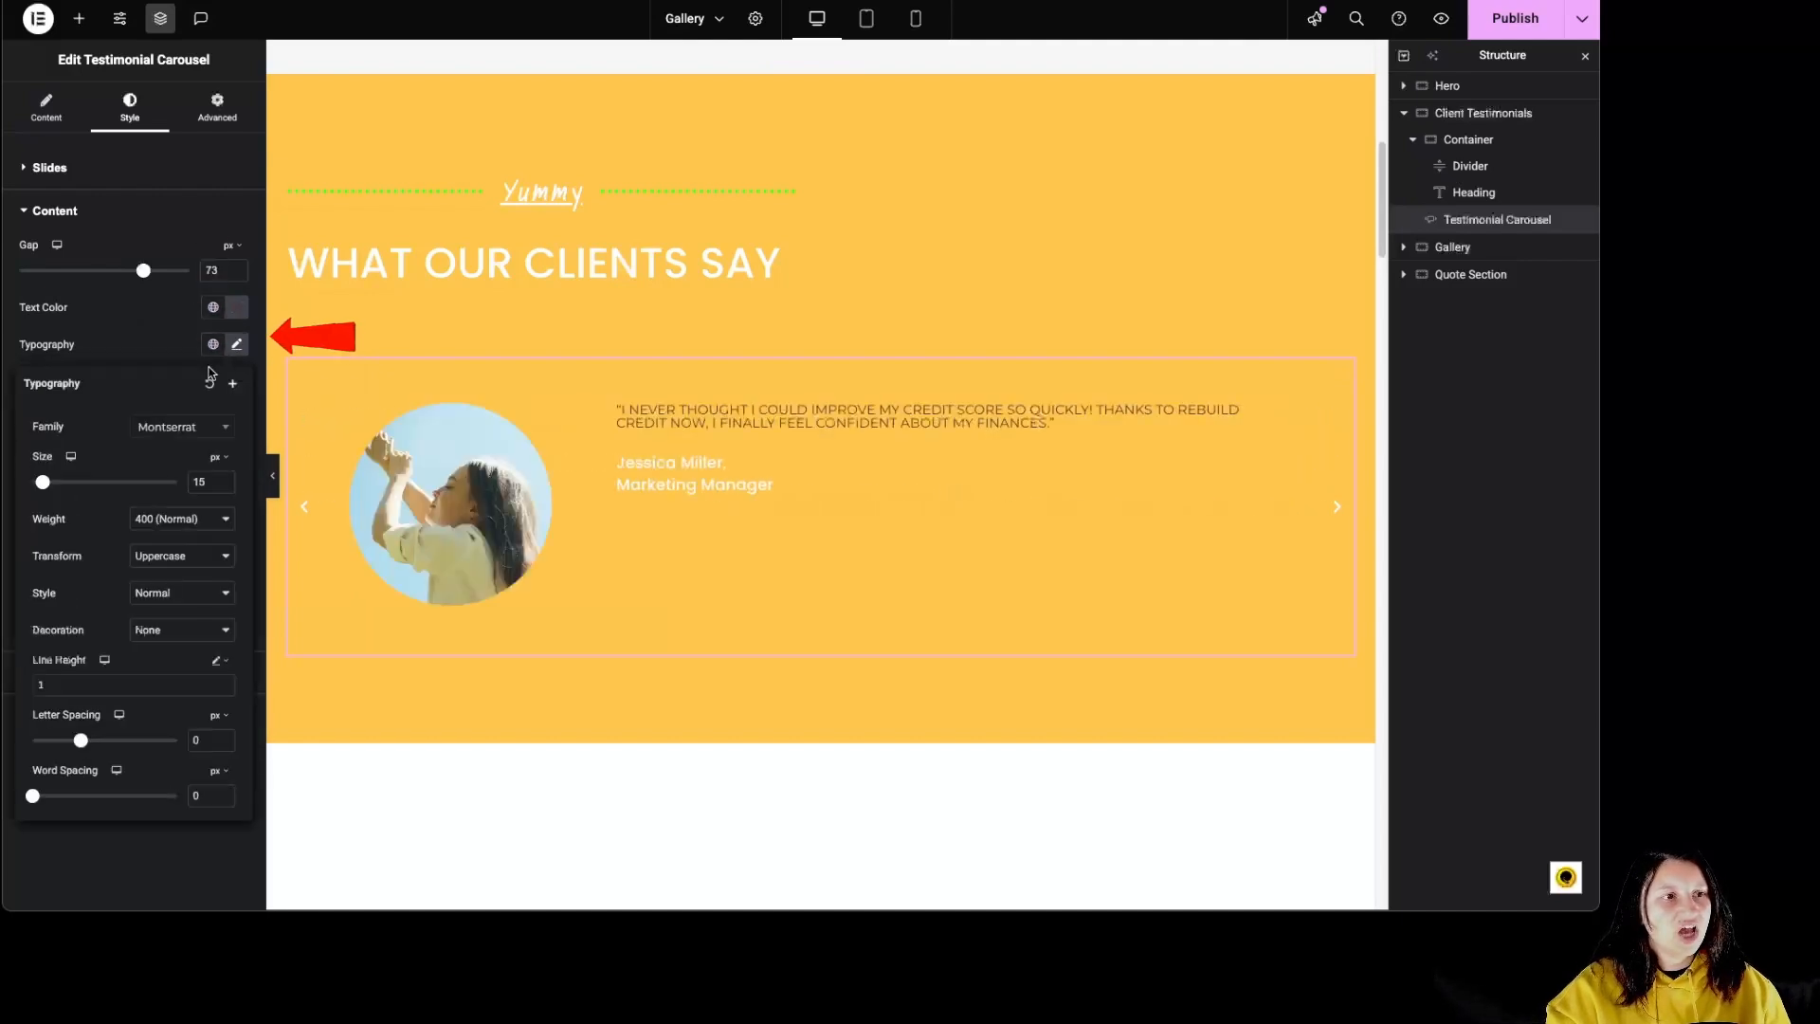
pyautogui.moveTo(122, 485); pyautogui.dragTo(60, 484)
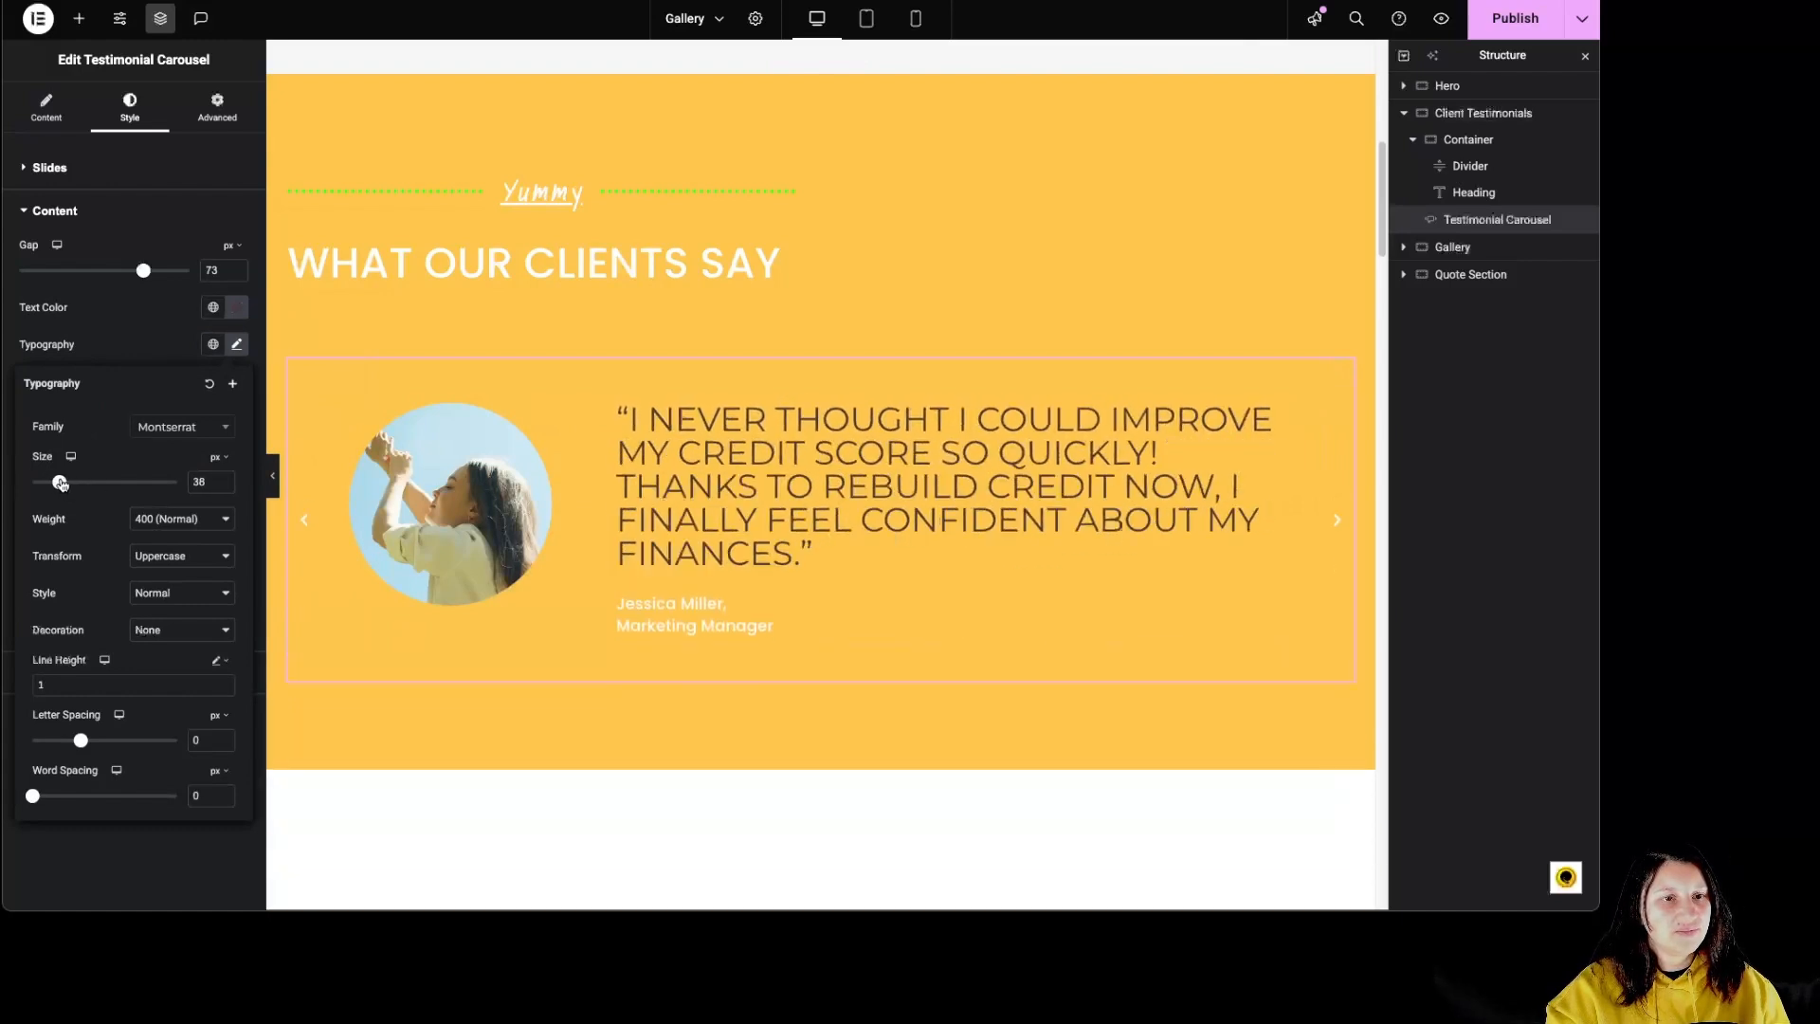
# Step: Try the Lowercase and Capitalize transforms on the testimonial text and view its text stroke settings
pyautogui.click(180, 556)
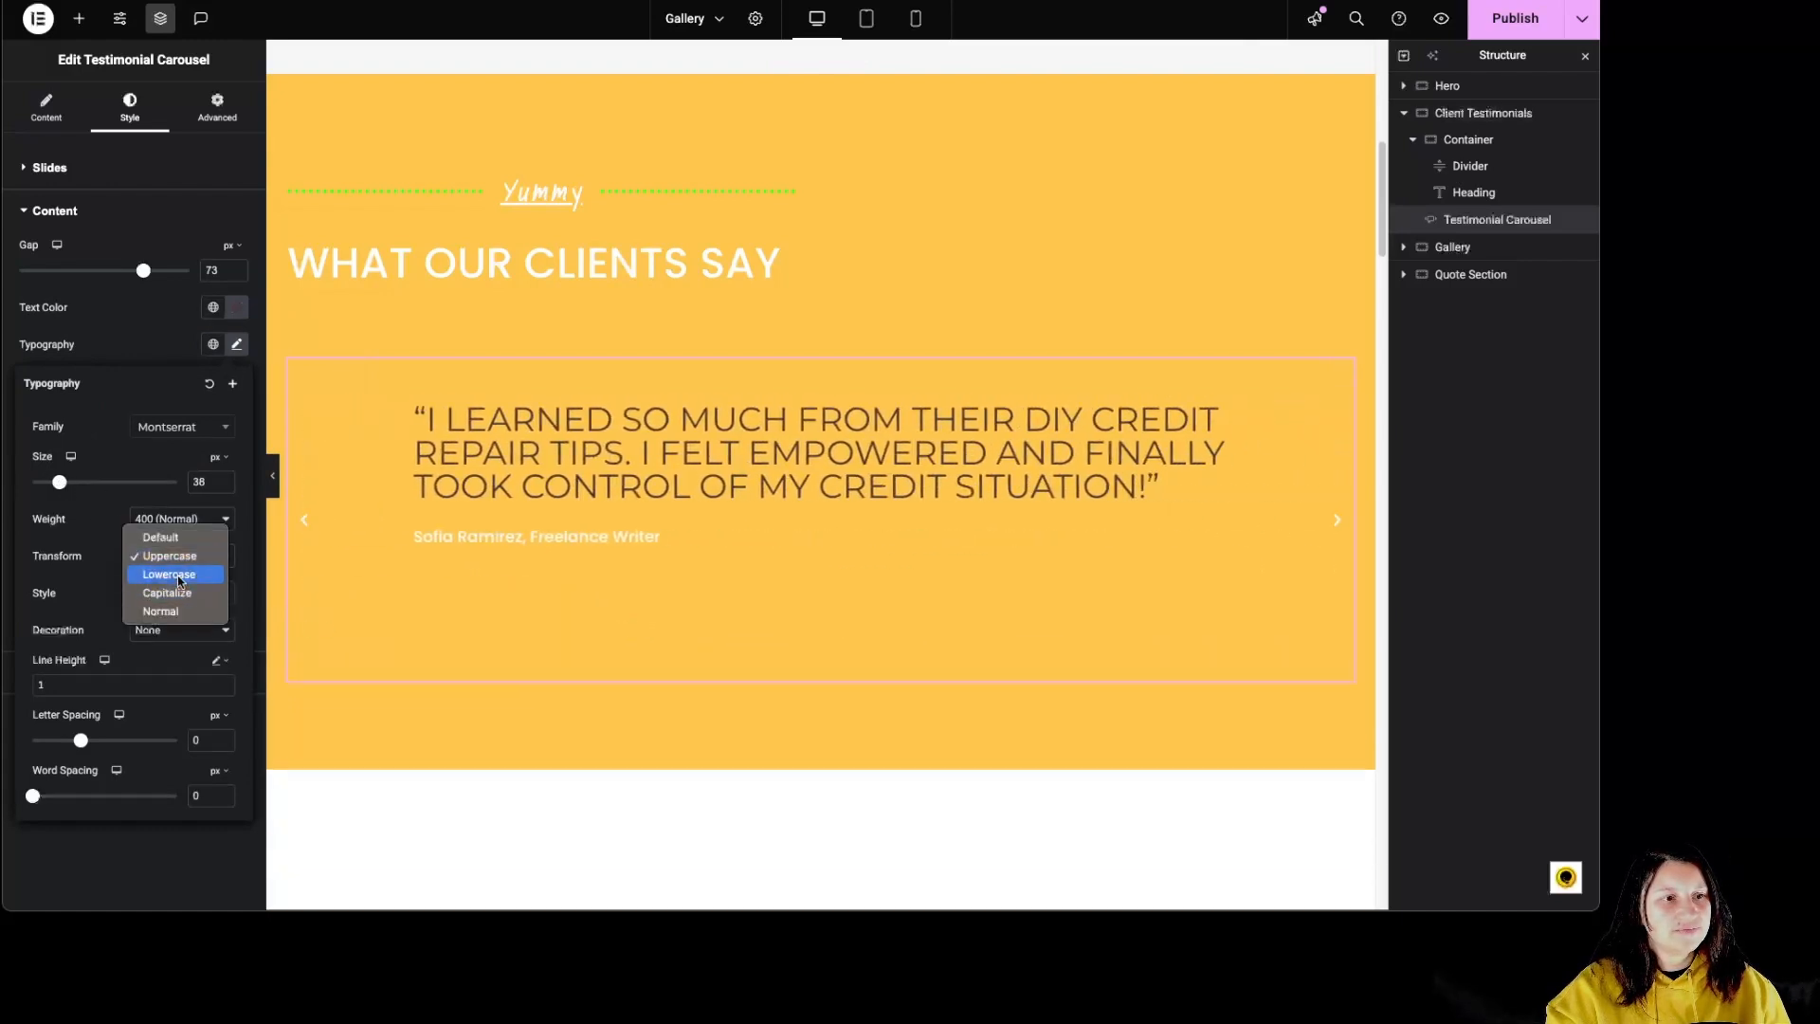
pyautogui.click(178, 573)
pyautogui.click(195, 555)
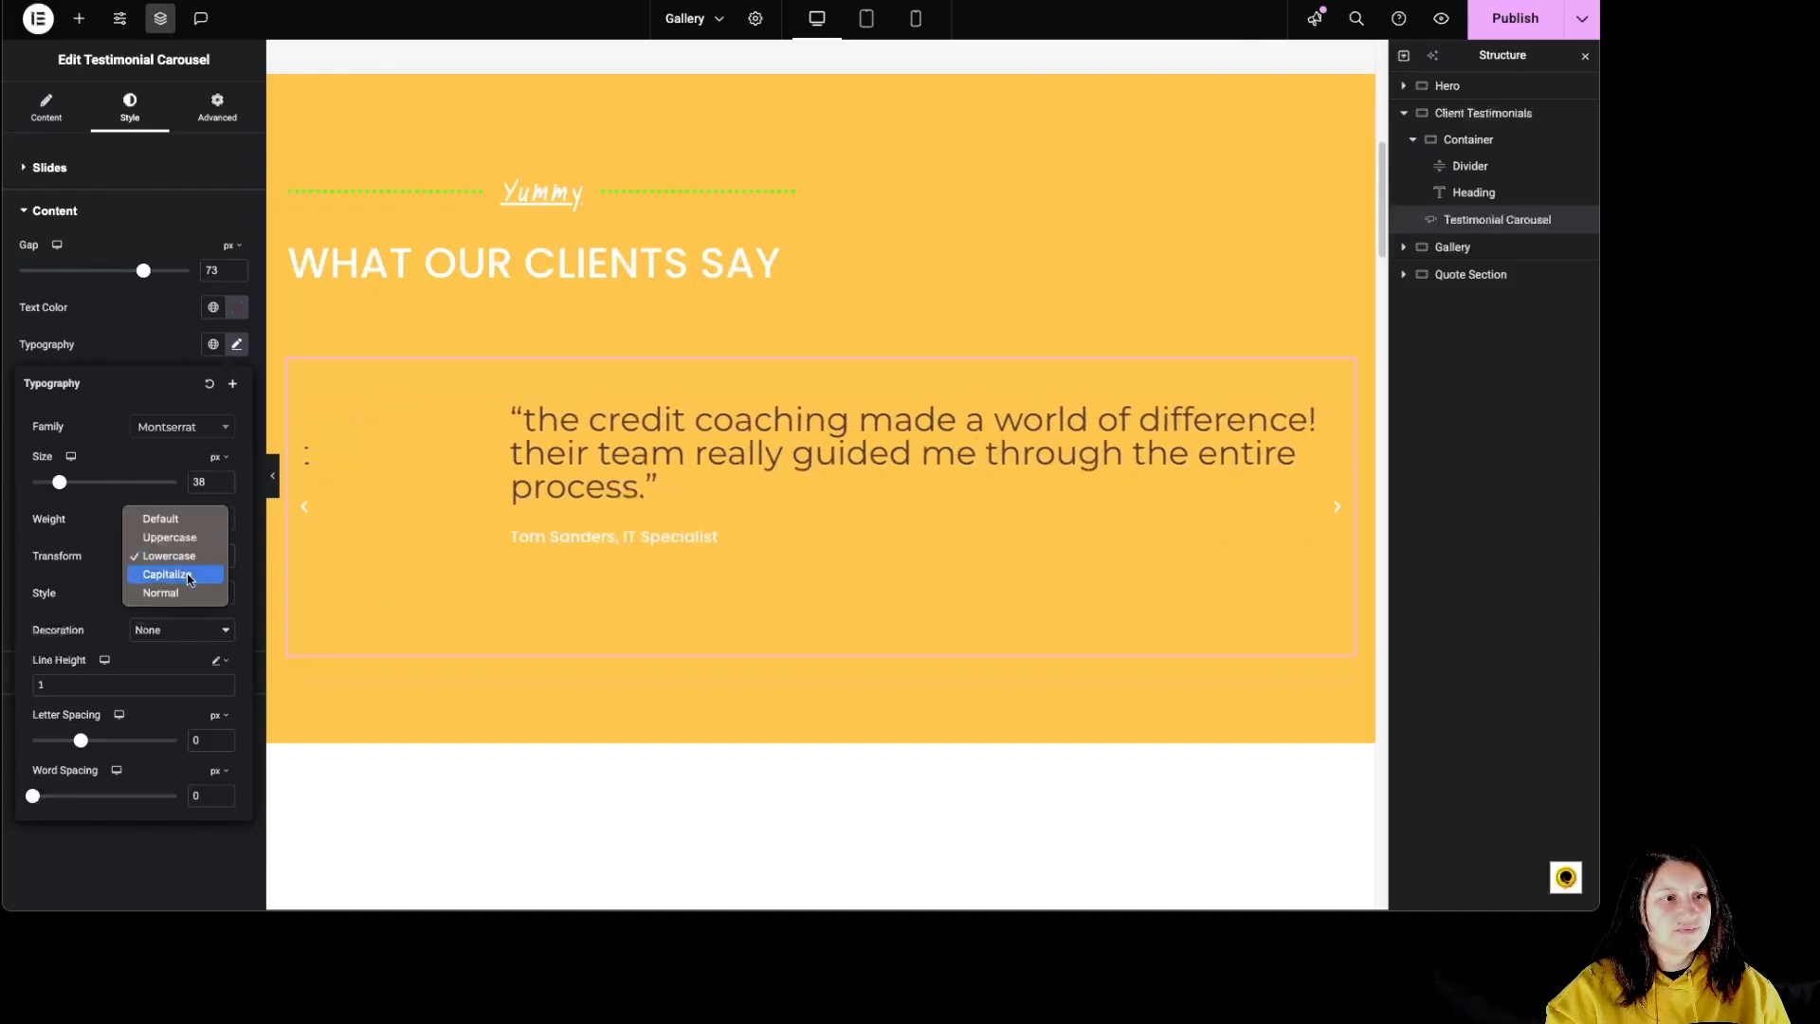
pyautogui.click(182, 574)
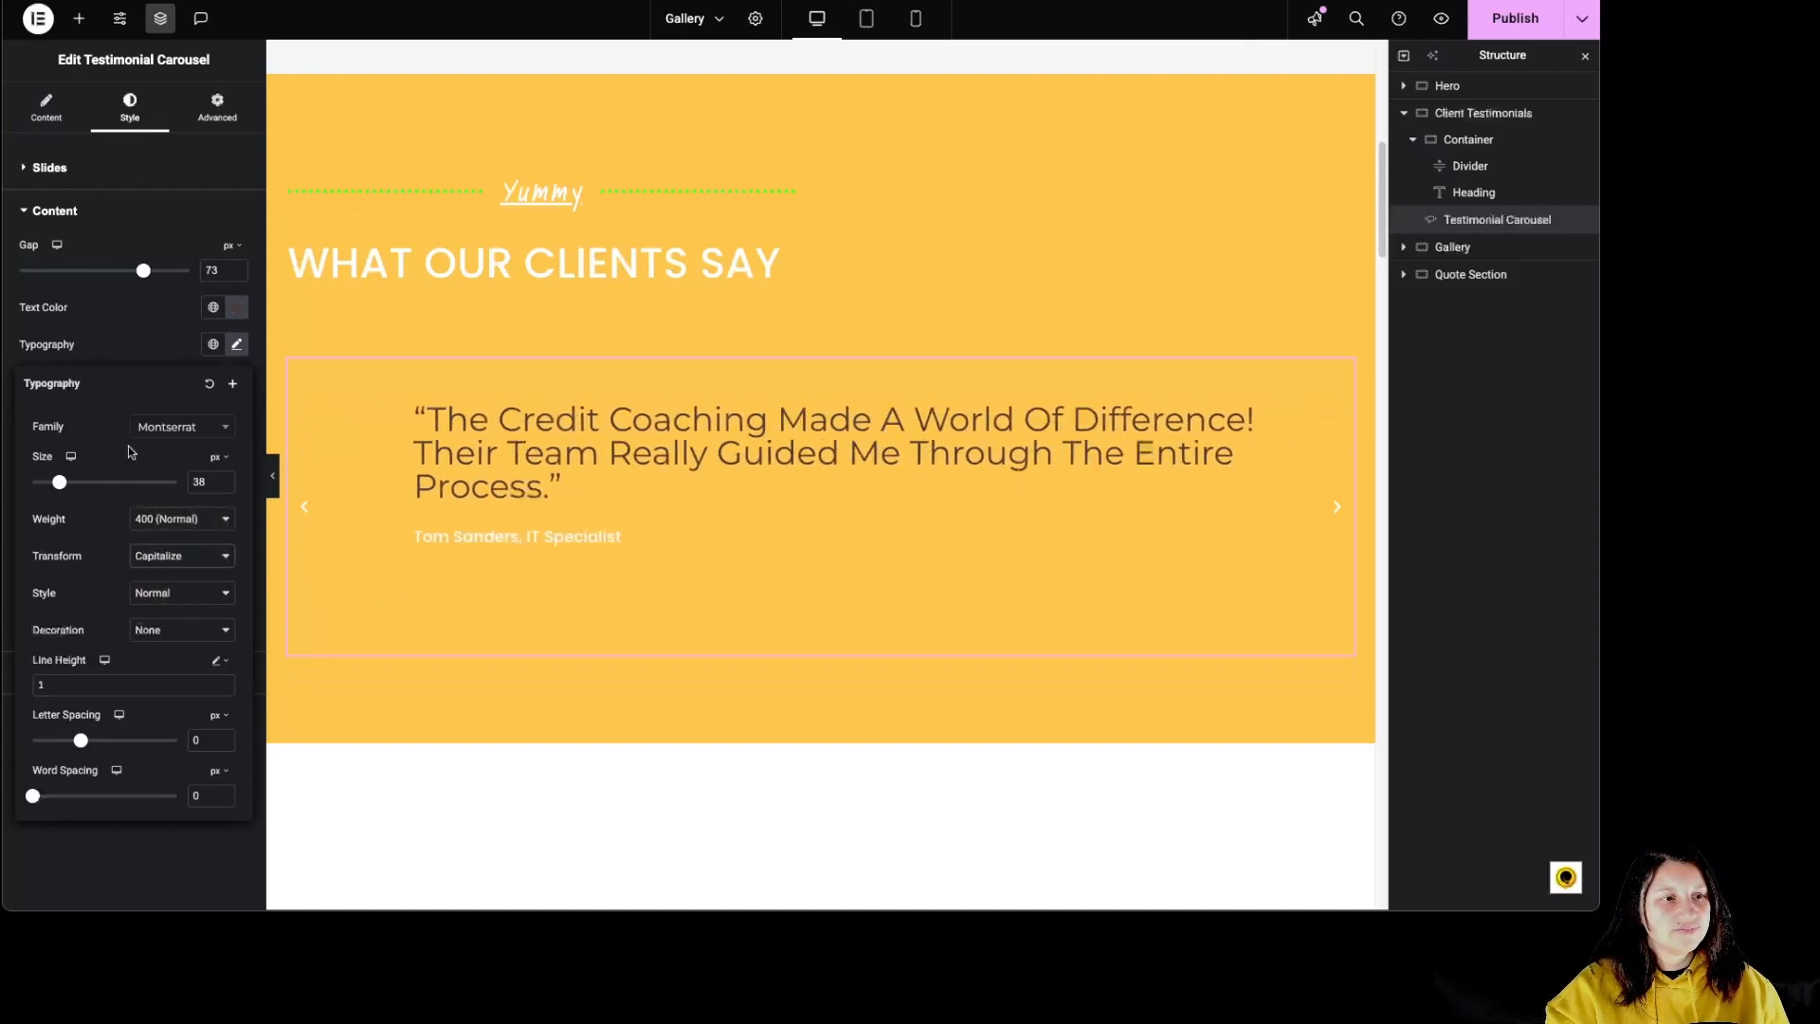
pyautogui.click(134, 352)
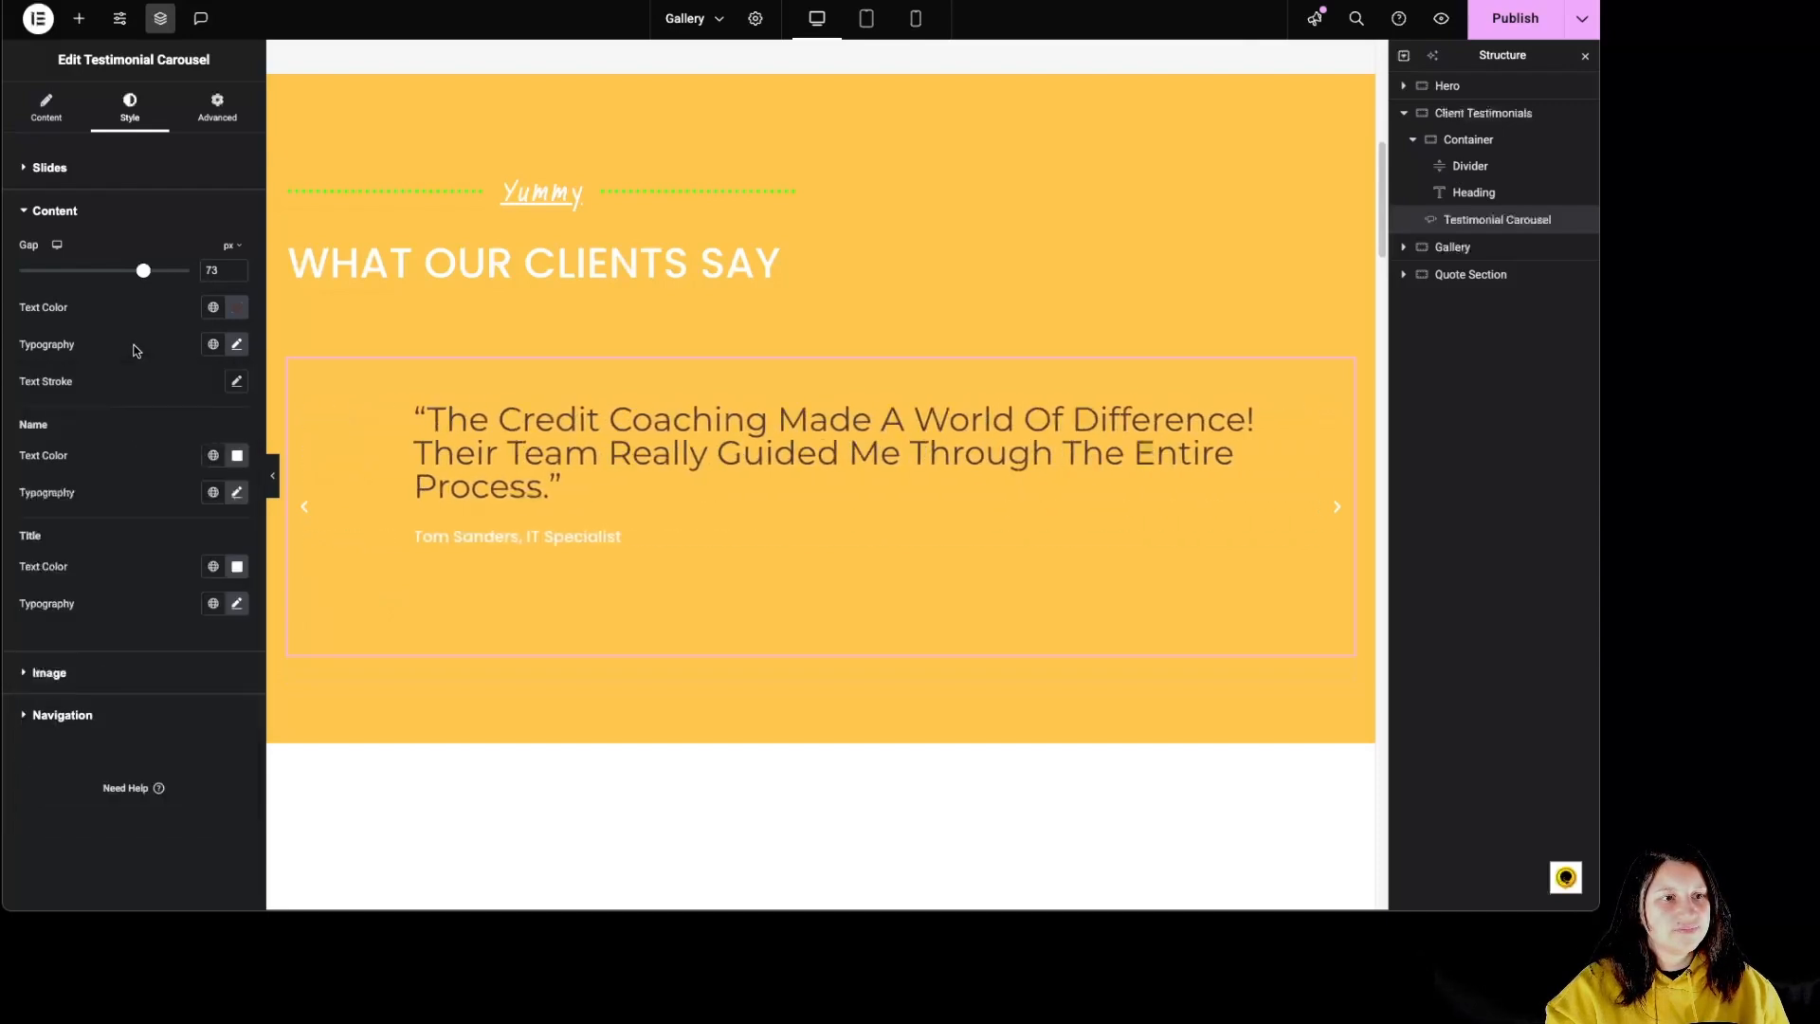
pyautogui.click(238, 383)
pyautogui.click(238, 382)
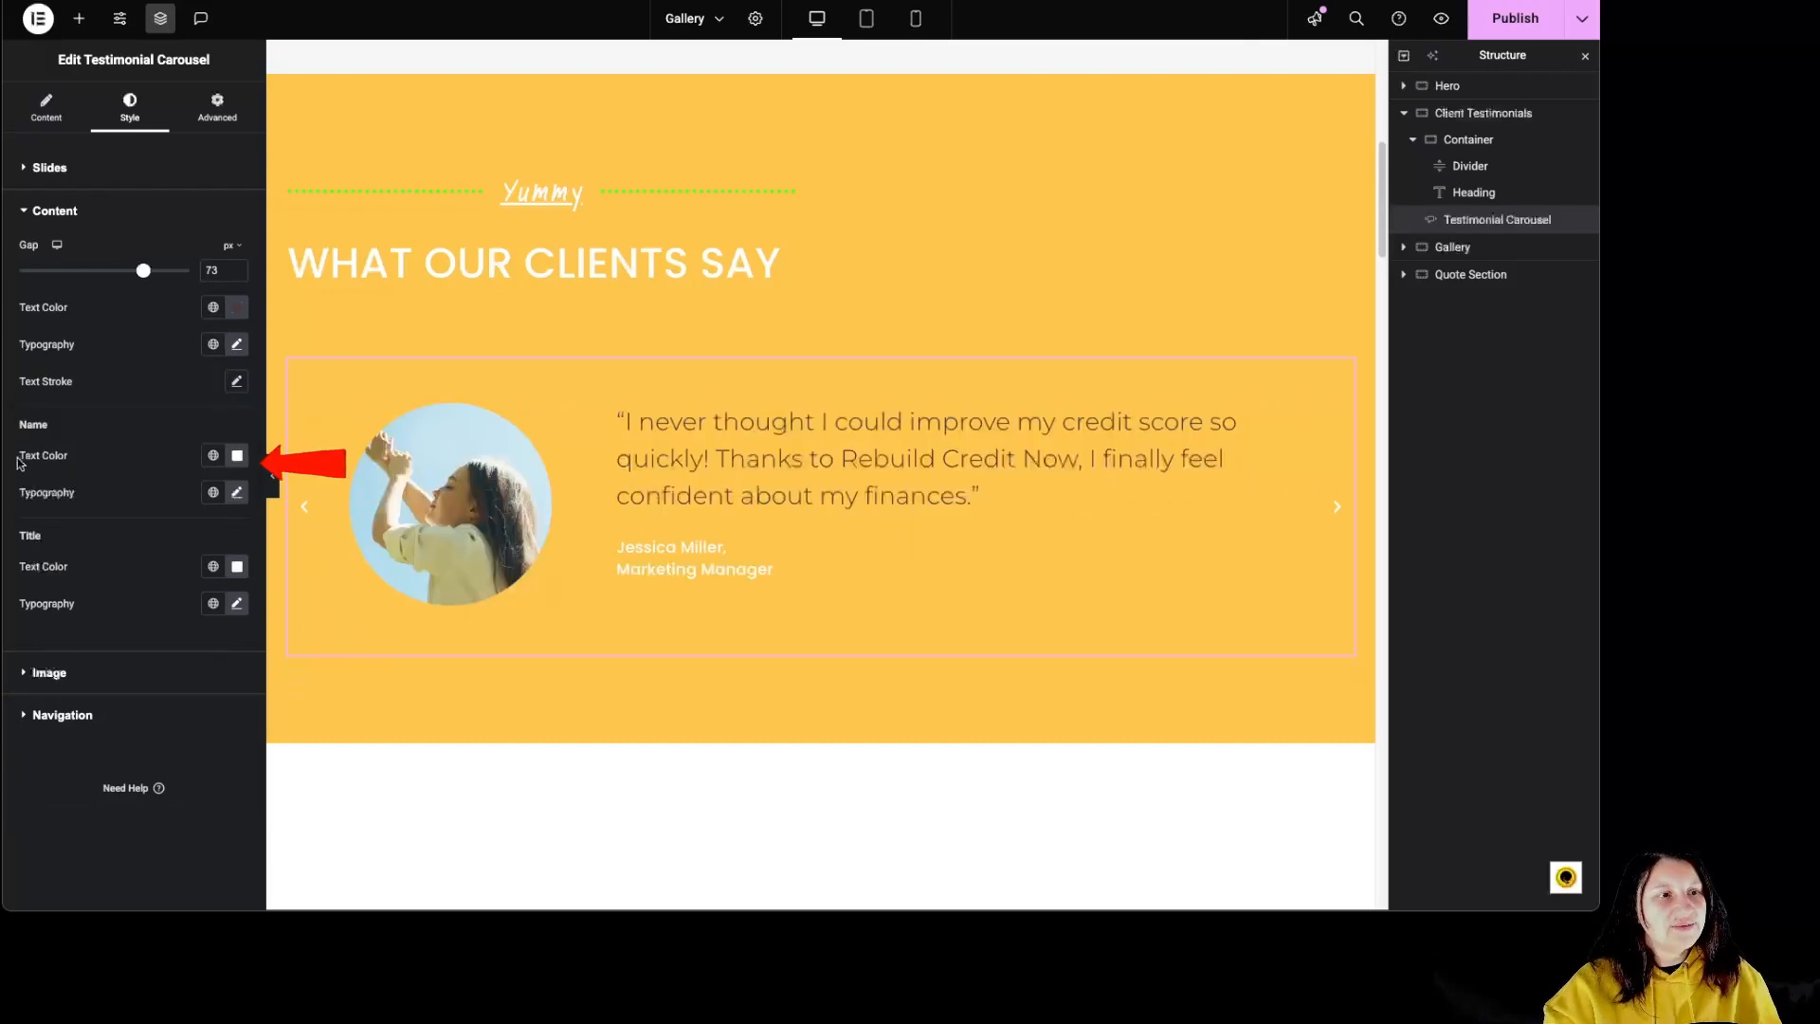
# Step: Change the testimonial name's text color to coral pink and check the name's typography settings
pyautogui.click(237, 456)
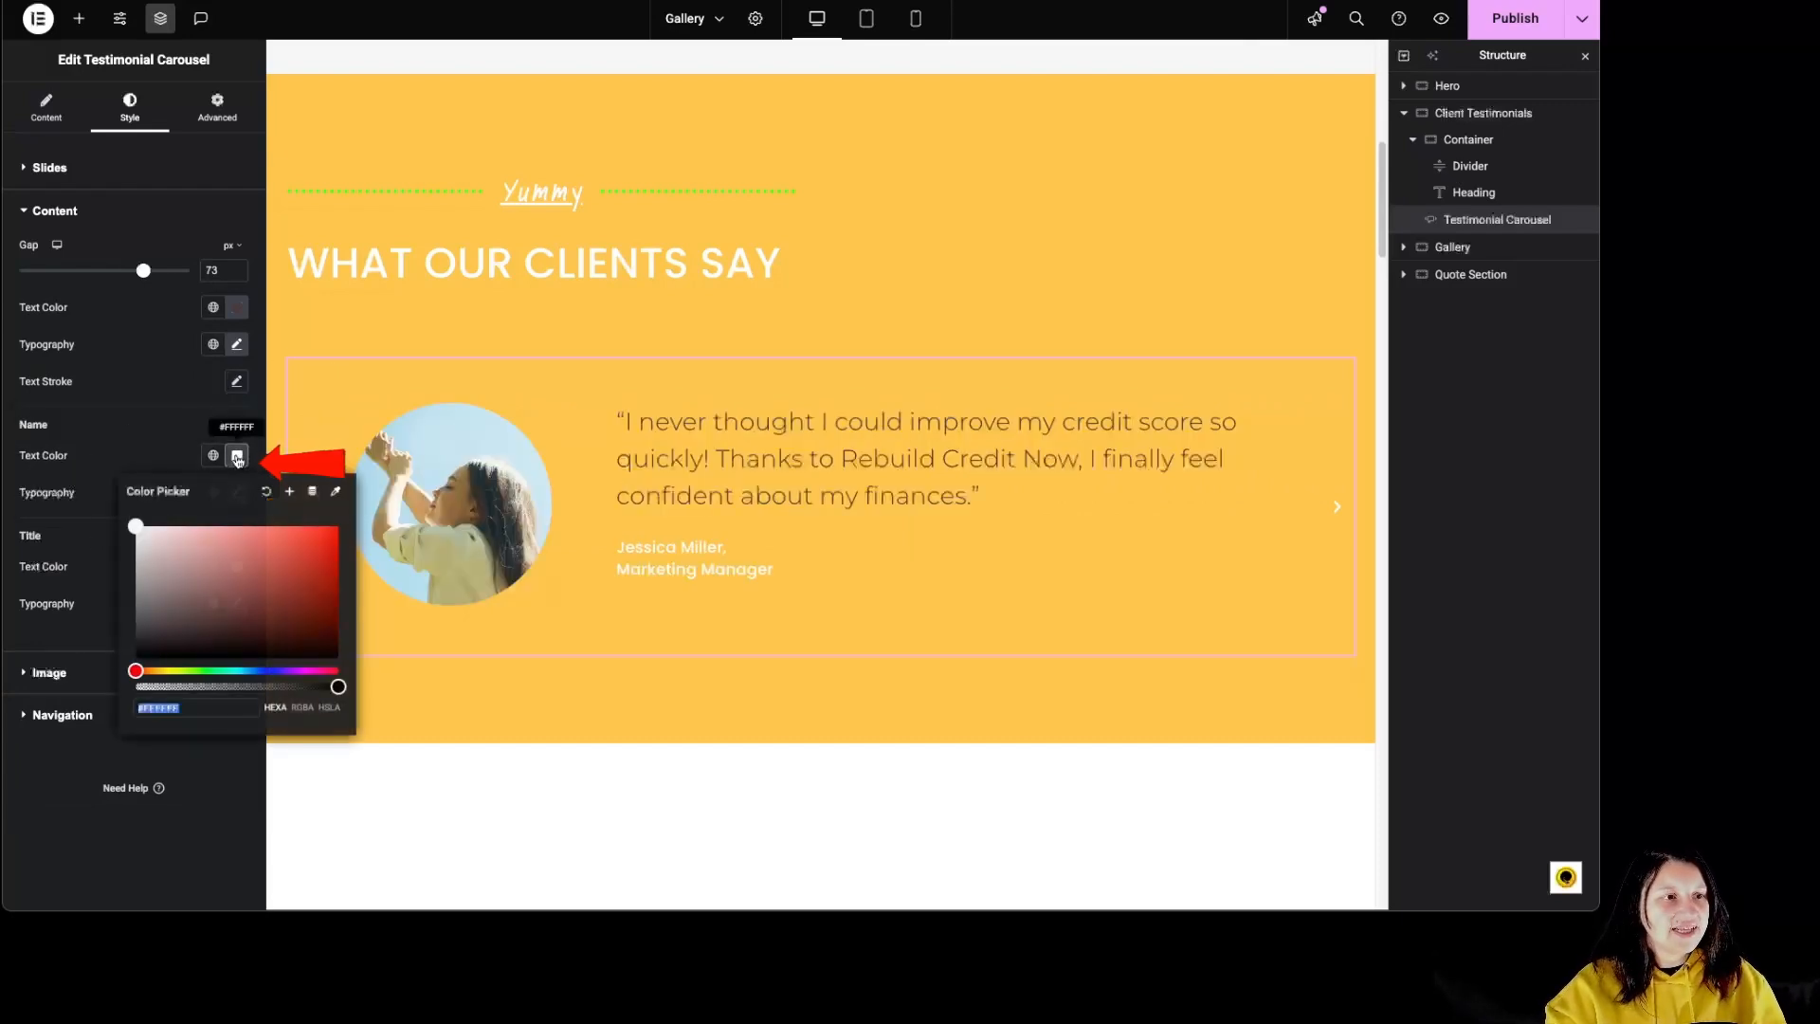
pyautogui.click(241, 531)
pyautogui.click(237, 456)
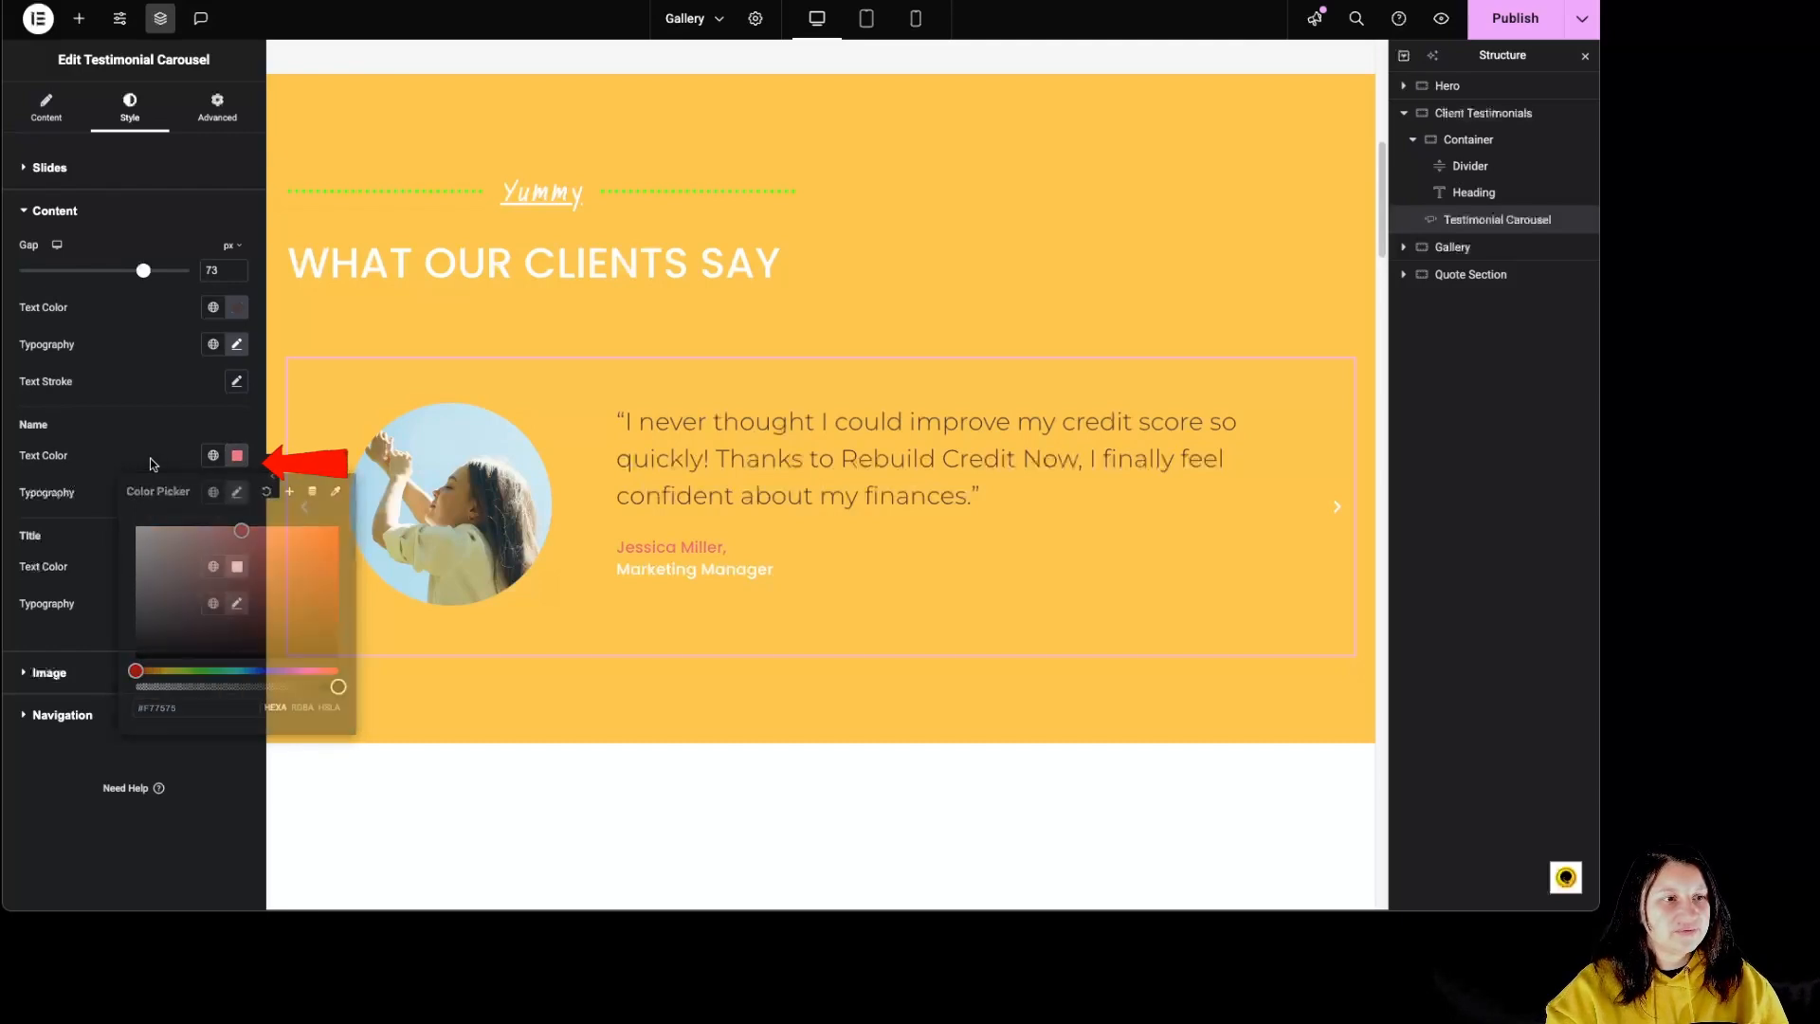
pyautogui.click(237, 493)
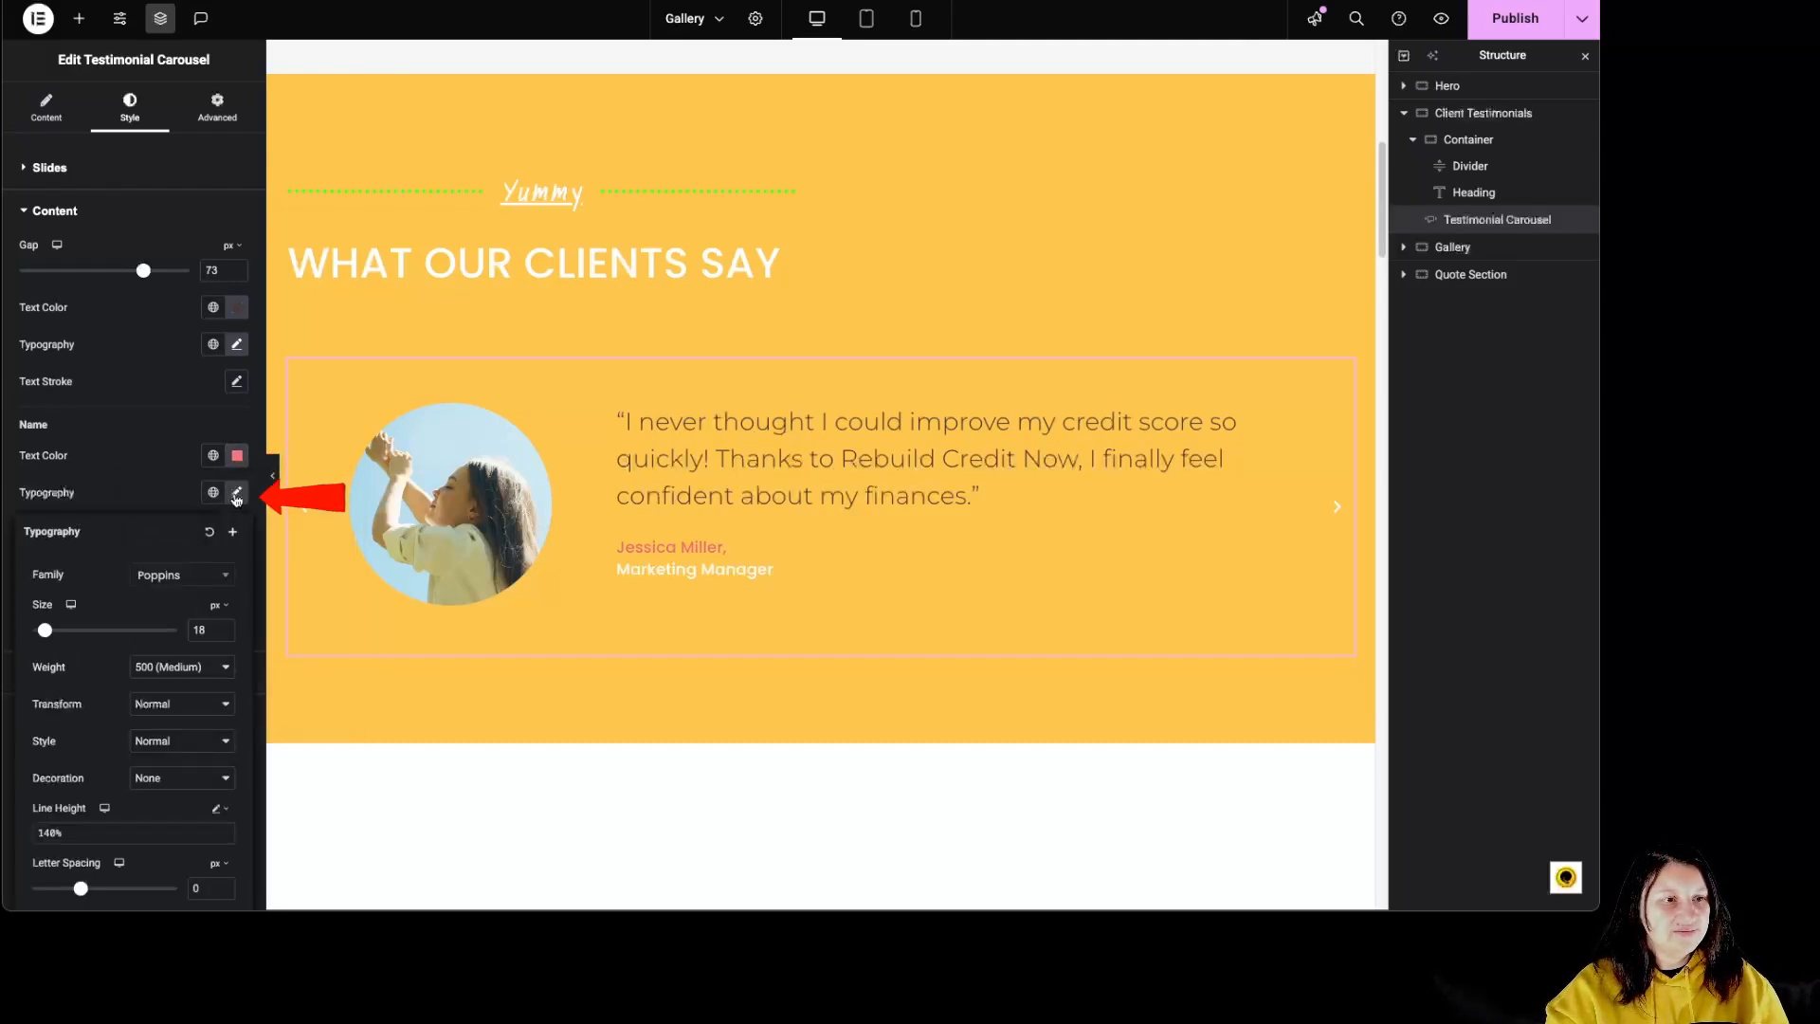
pyautogui.click(237, 494)
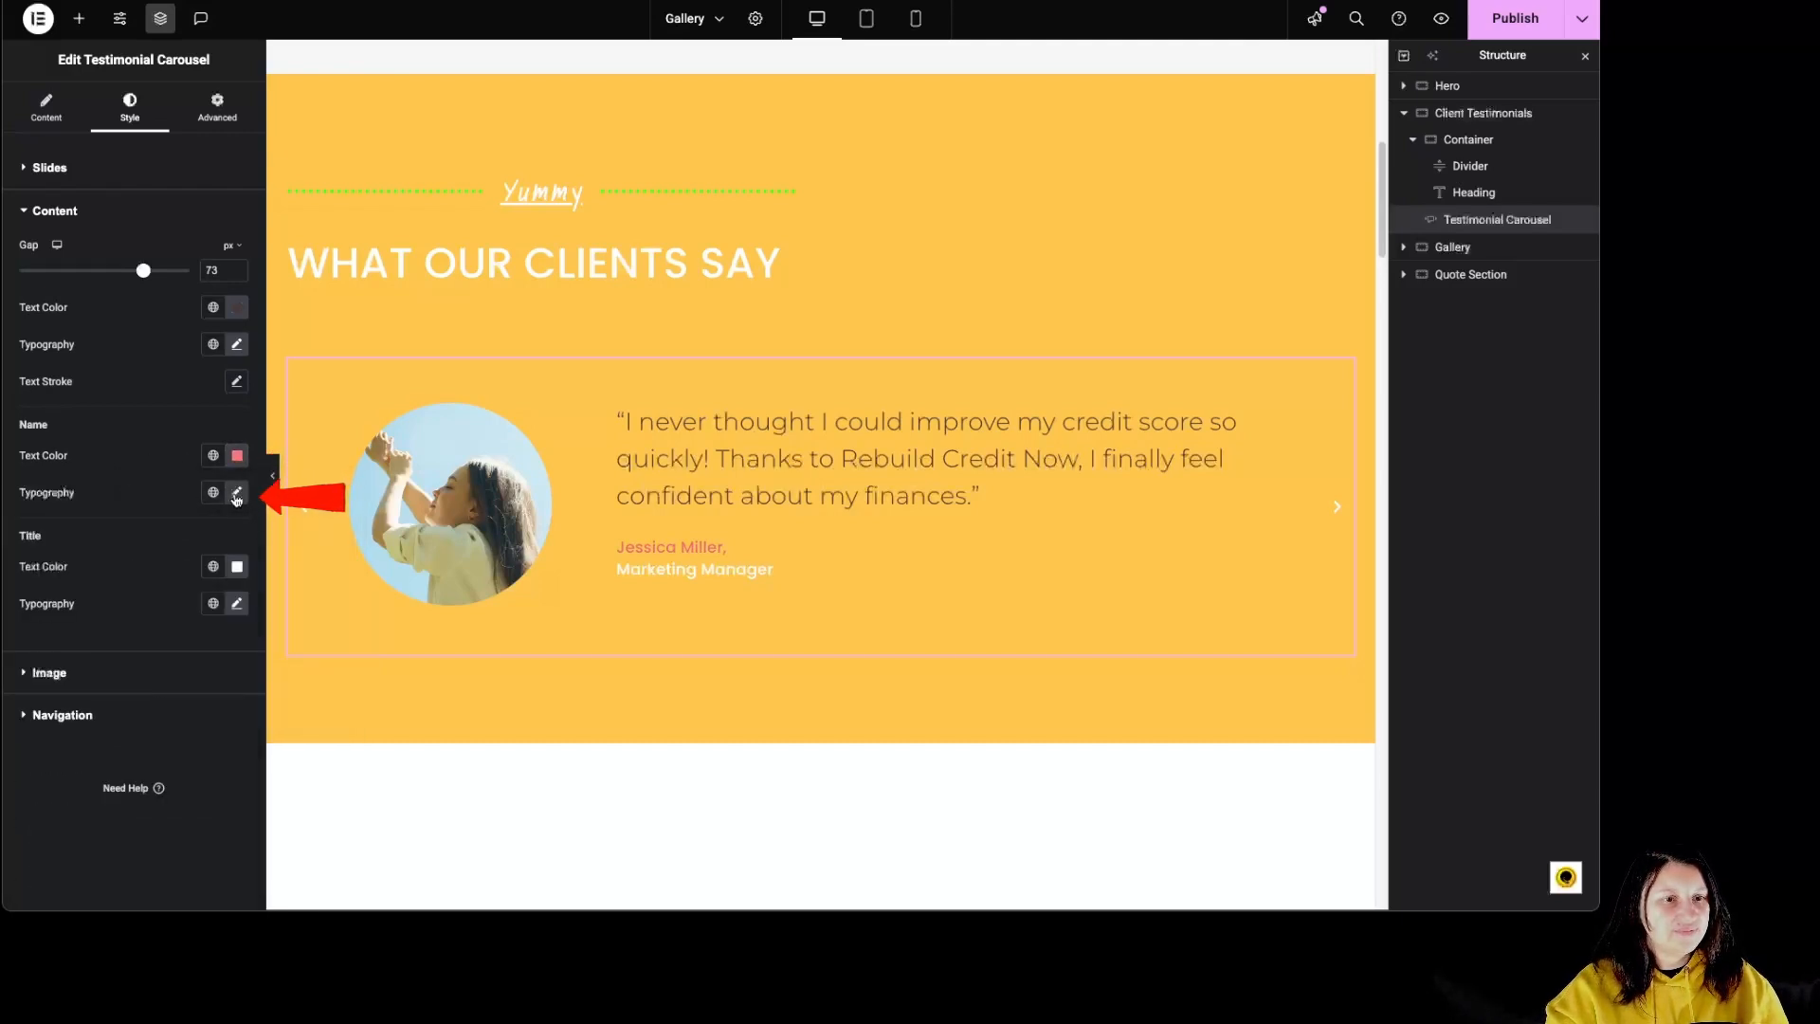
# Step: Set the testimonial title's text color to dark green (#0E6438), preview it on another slide and check the title's typography settings
pyautogui.click(239, 568)
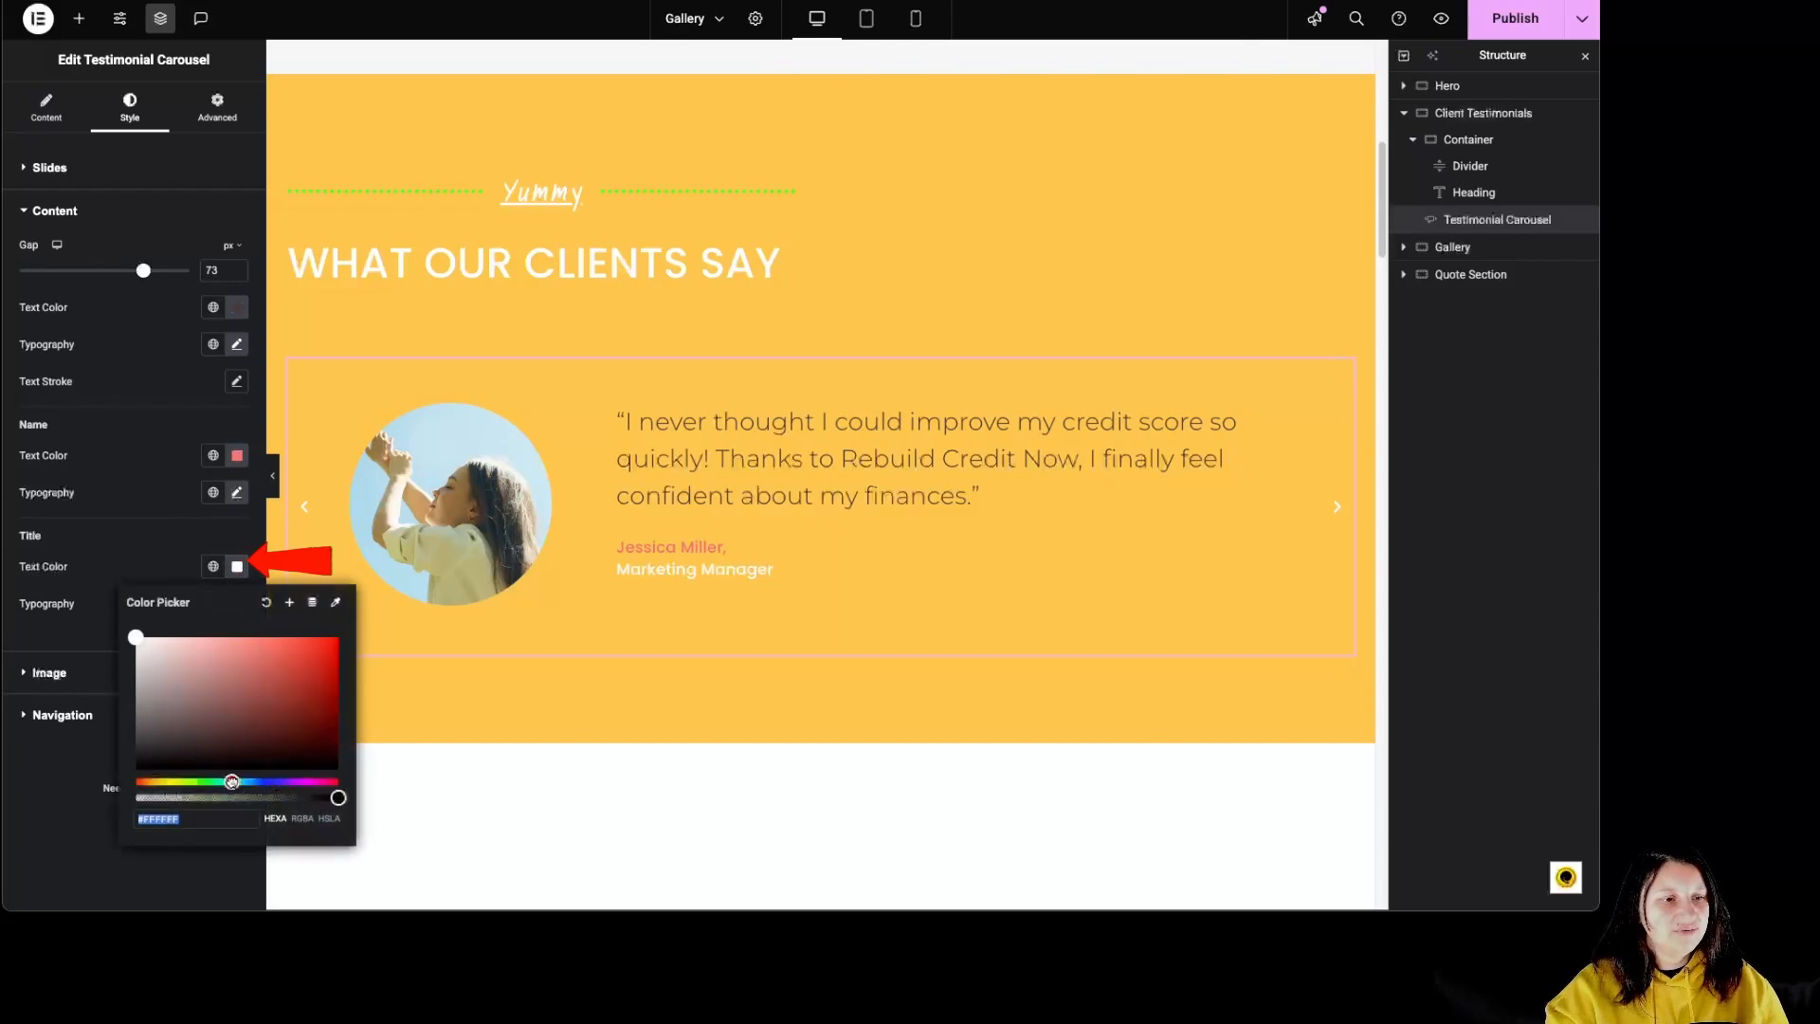
pyautogui.click(219, 782)
pyautogui.moveTo(188, 641); pyautogui.dragTo(309, 716)
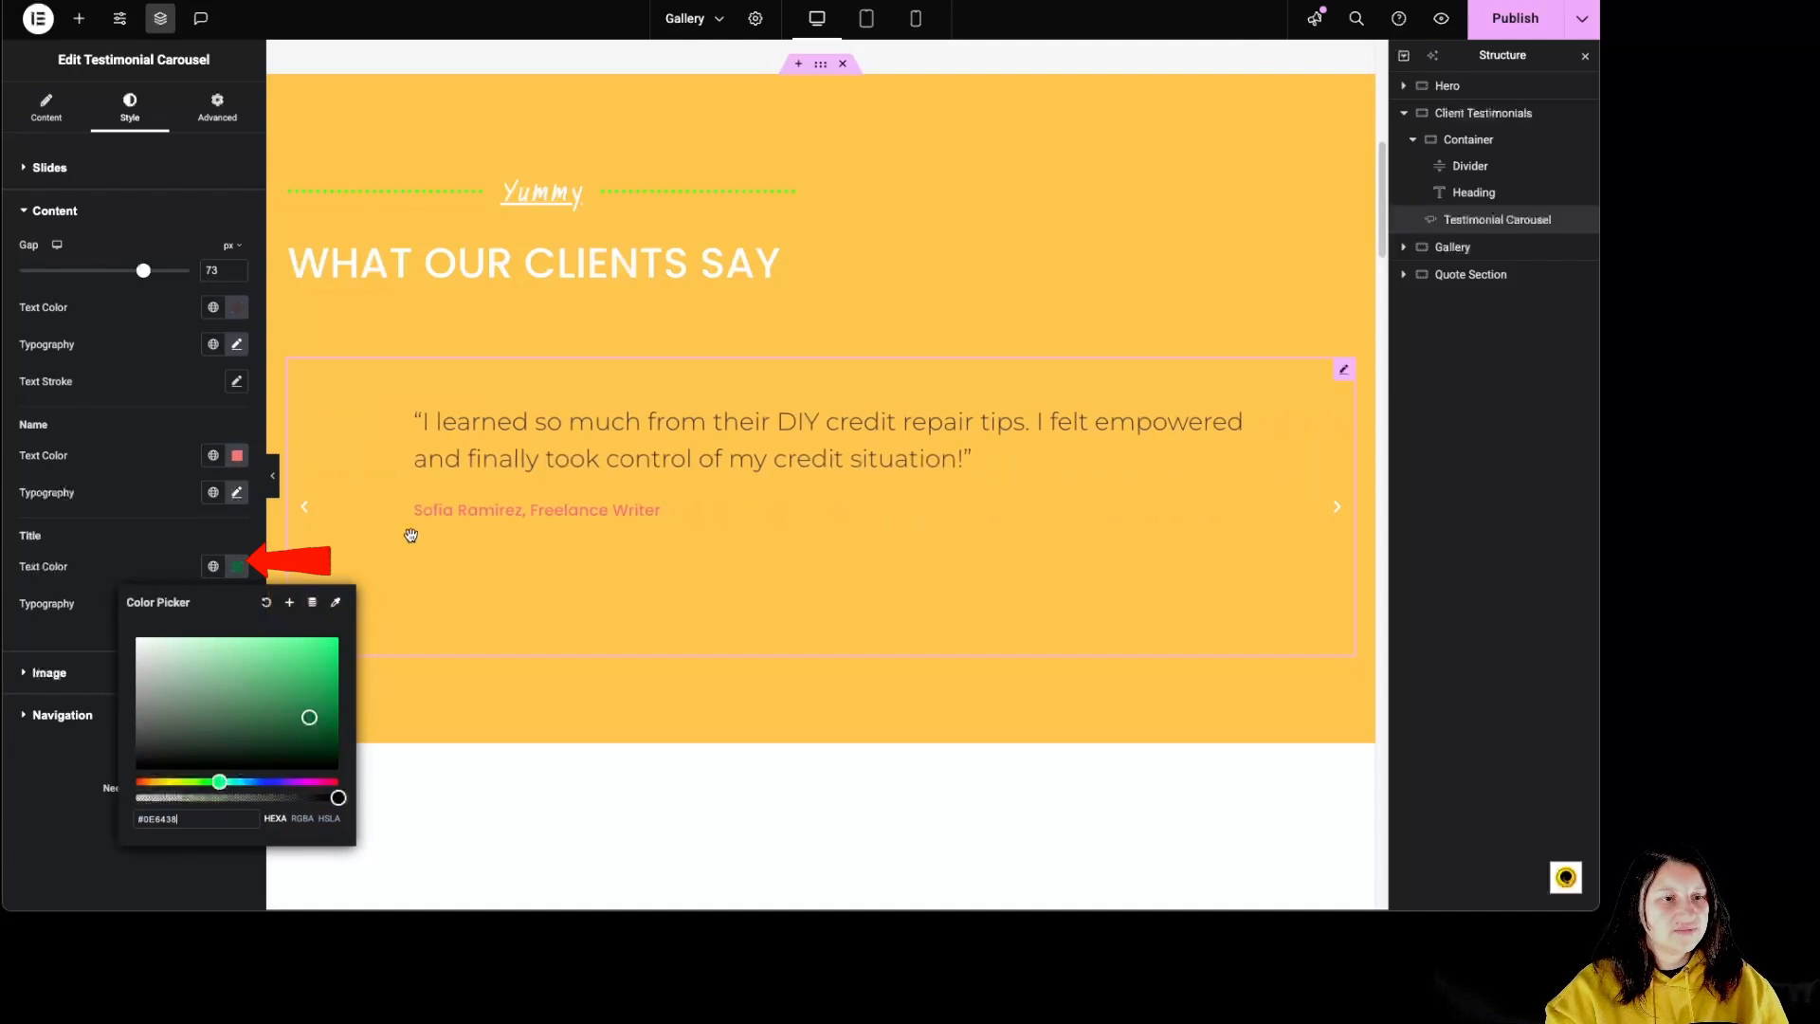
pyautogui.click(306, 512)
pyautogui.click(237, 605)
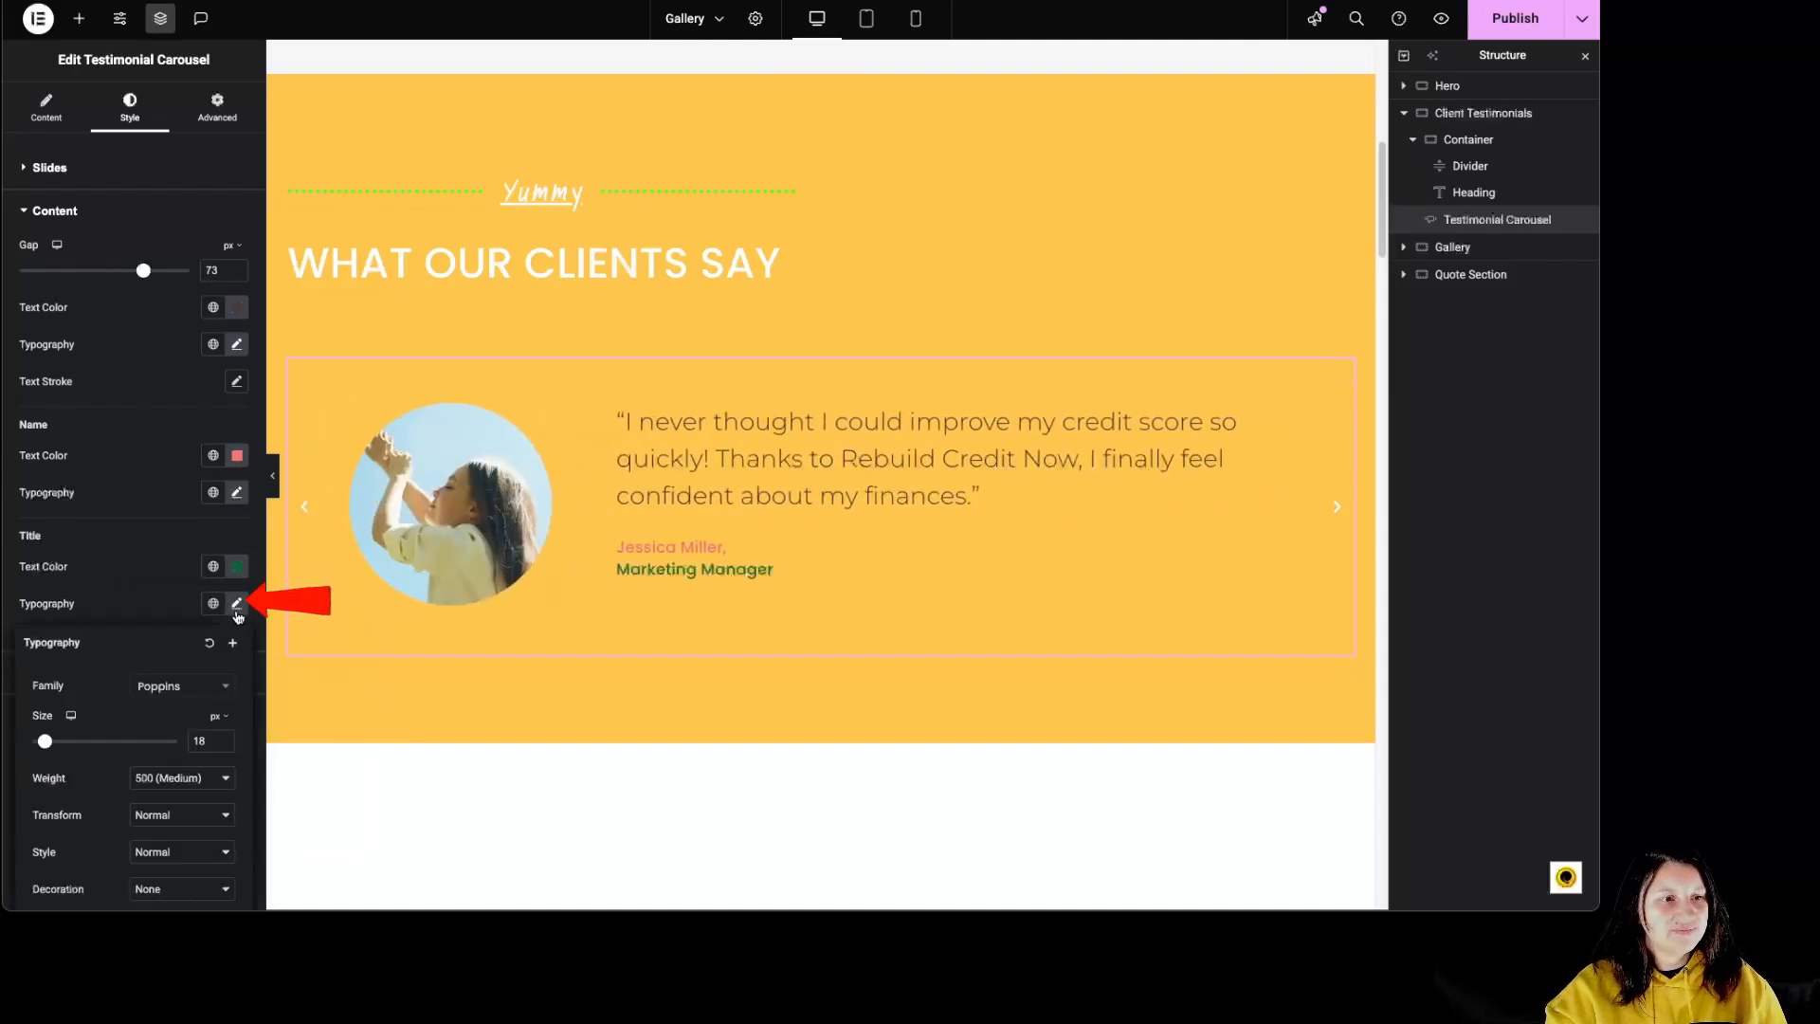
pyautogui.click(237, 611)
# Step: Set the testimonial image size to 106 px and its gap to 57 px, checking the slide with the photo
pyautogui.click(120, 675)
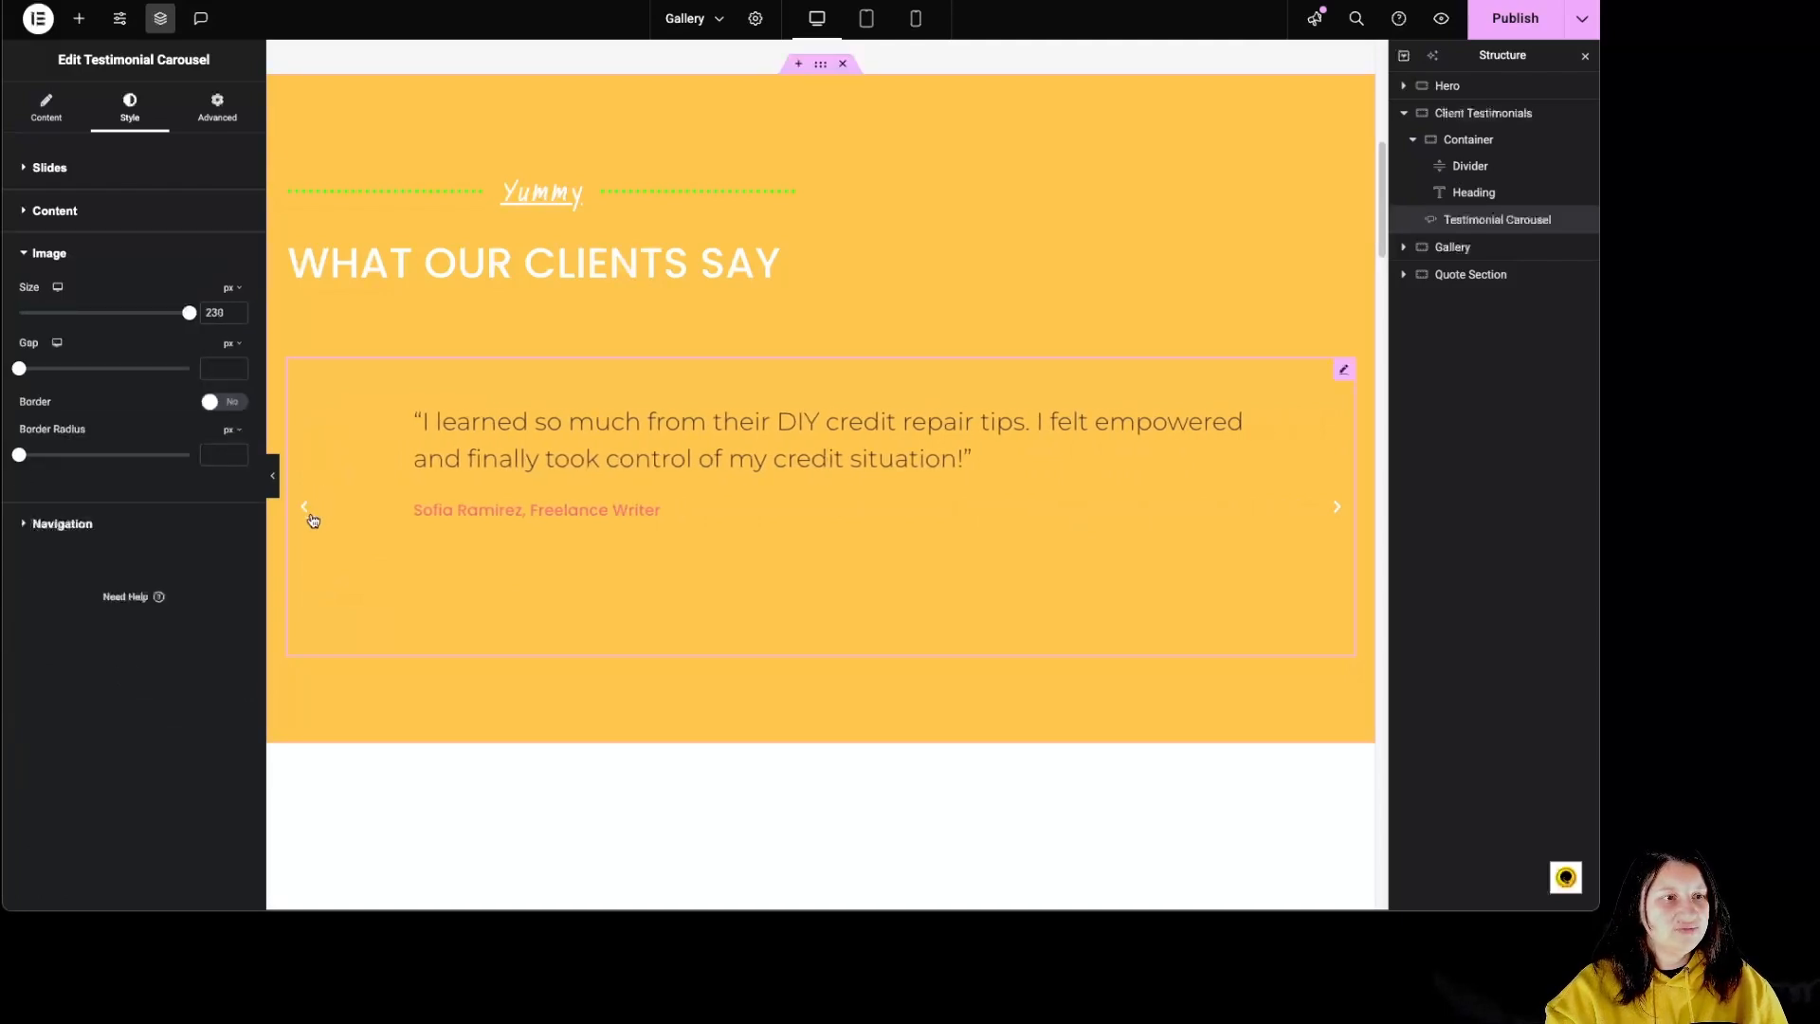
pyautogui.click(304, 507)
pyautogui.moveTo(190, 313); pyautogui.dragTo(110, 313)
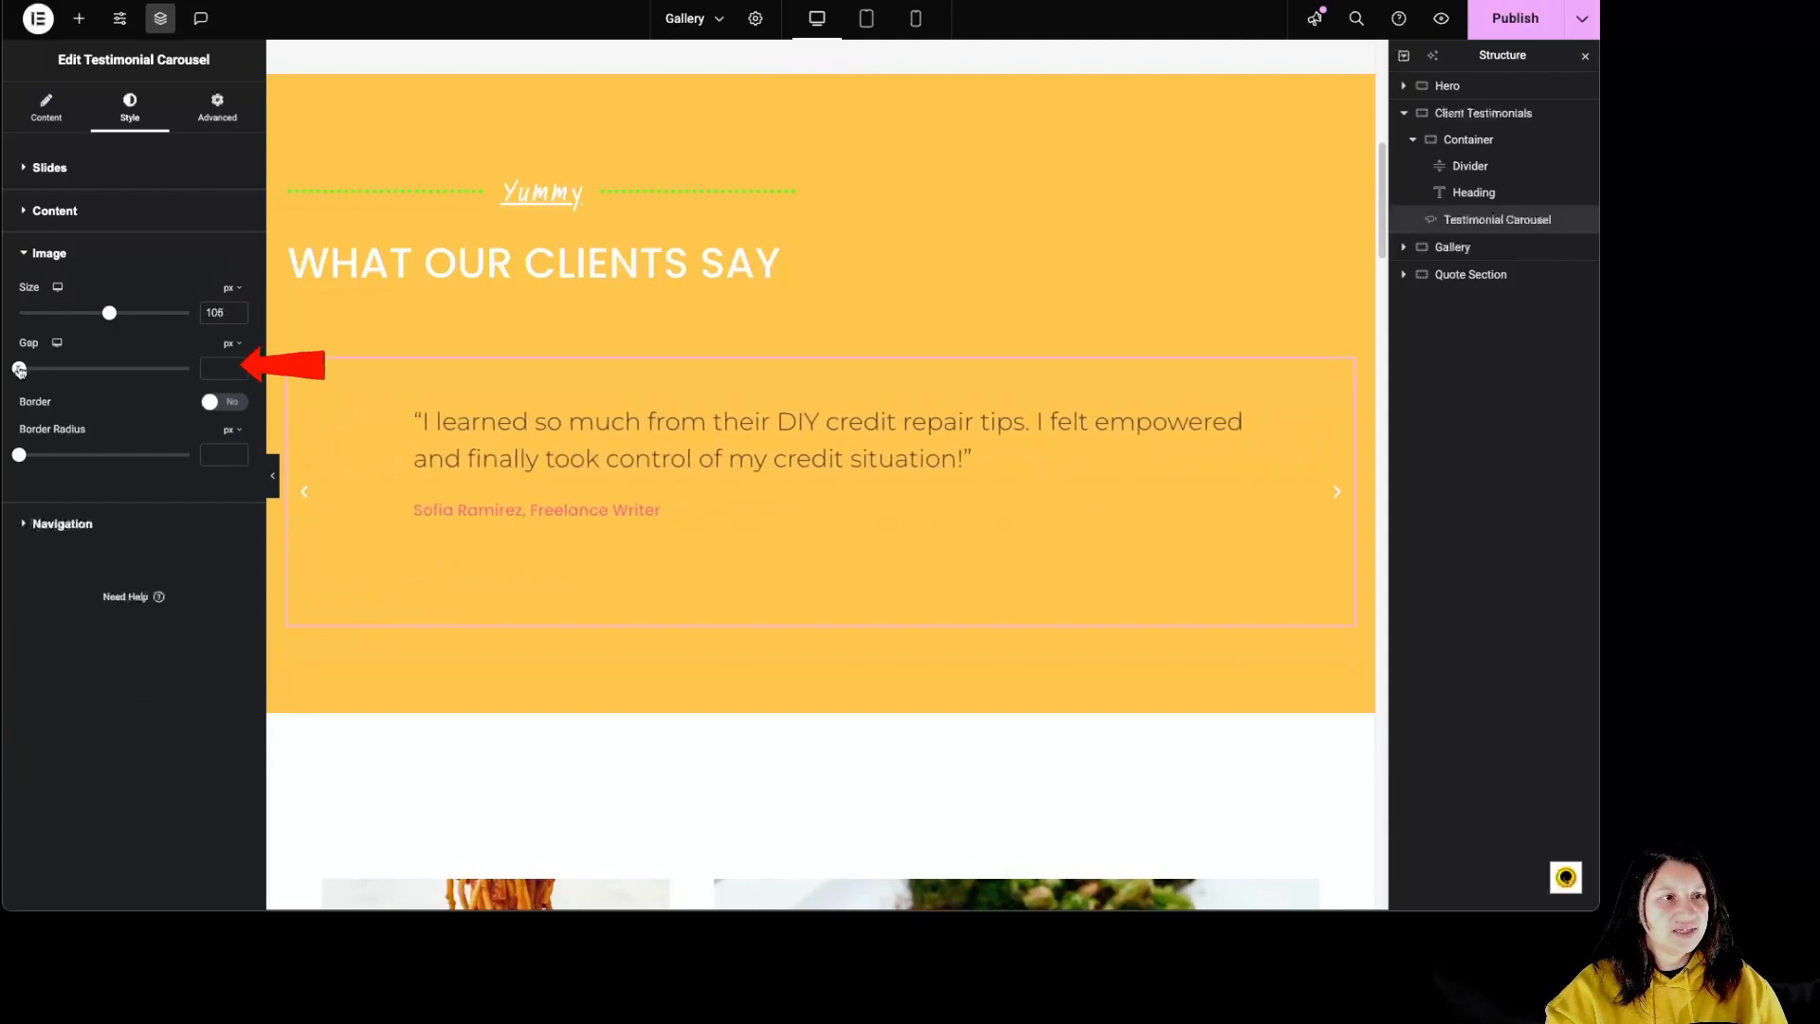
pyautogui.click(307, 496)
pyautogui.moveTo(19, 370); pyautogui.dragTo(116, 369)
# Step: Give the testimonial image a border radius, trying 43 and 58 px before reducing it
pyautogui.moveTo(19, 455); pyautogui.dragTo(92, 455)
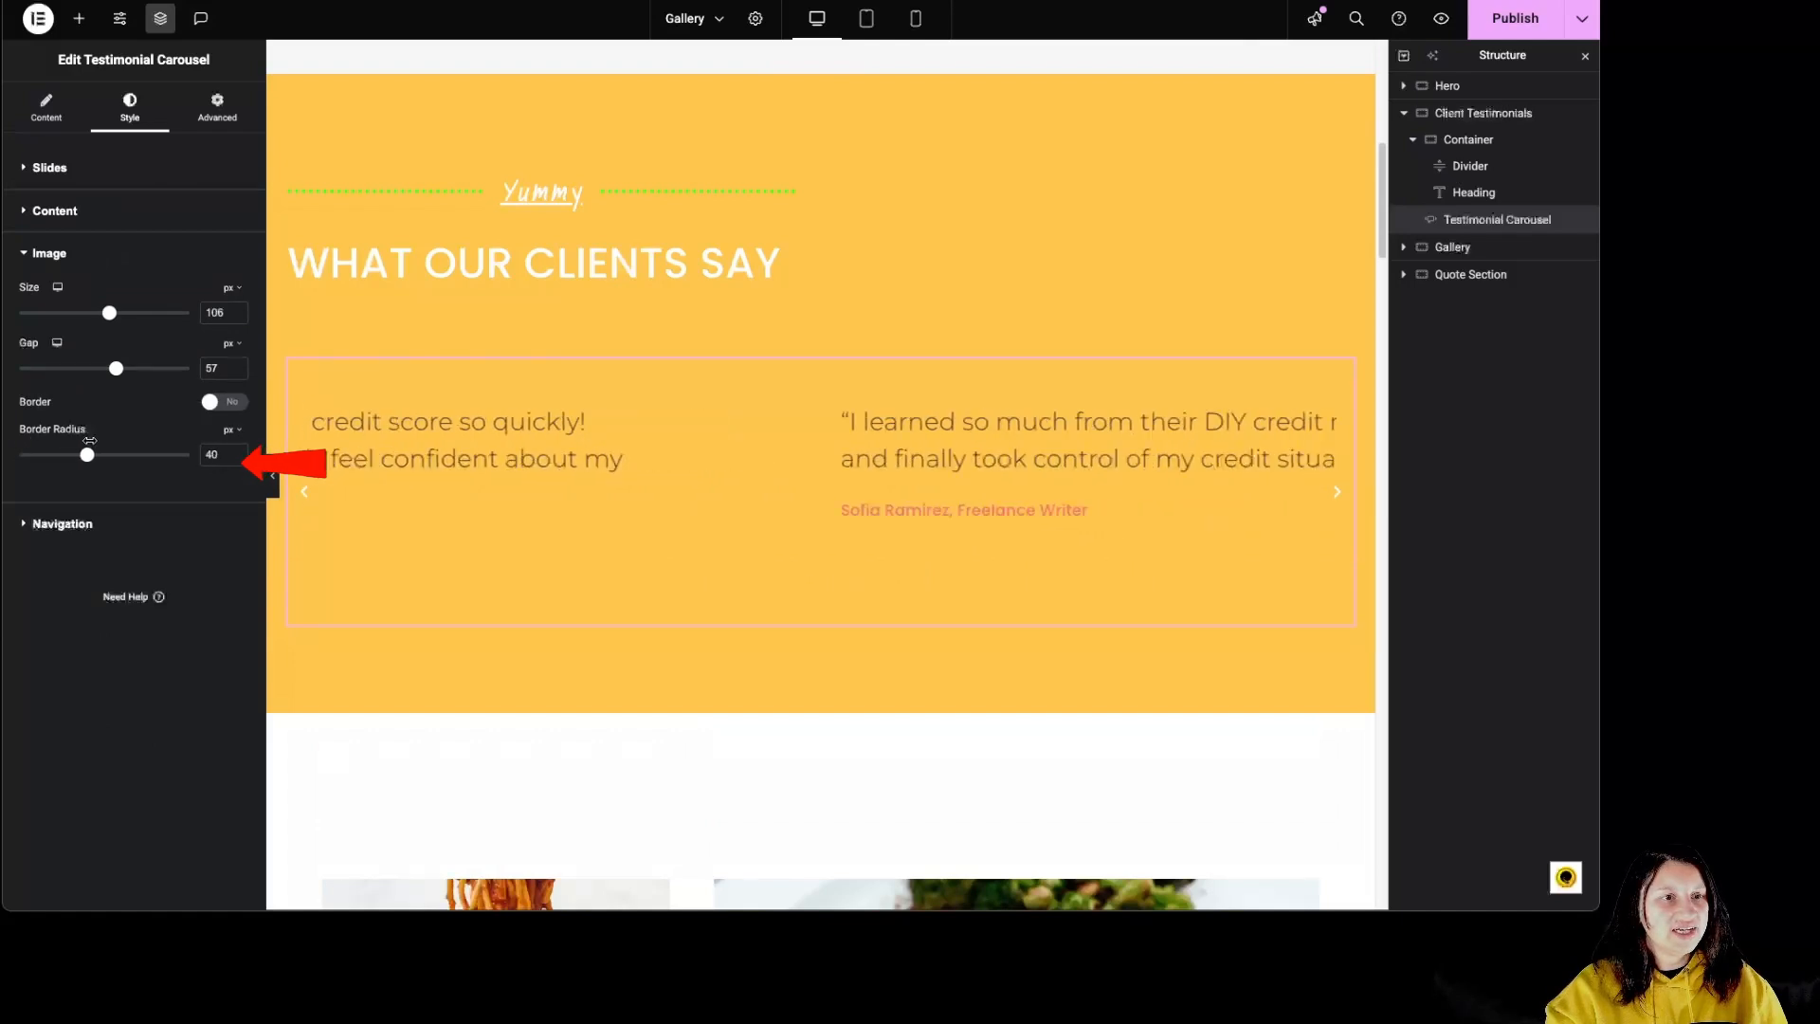
pyautogui.click(324, 497)
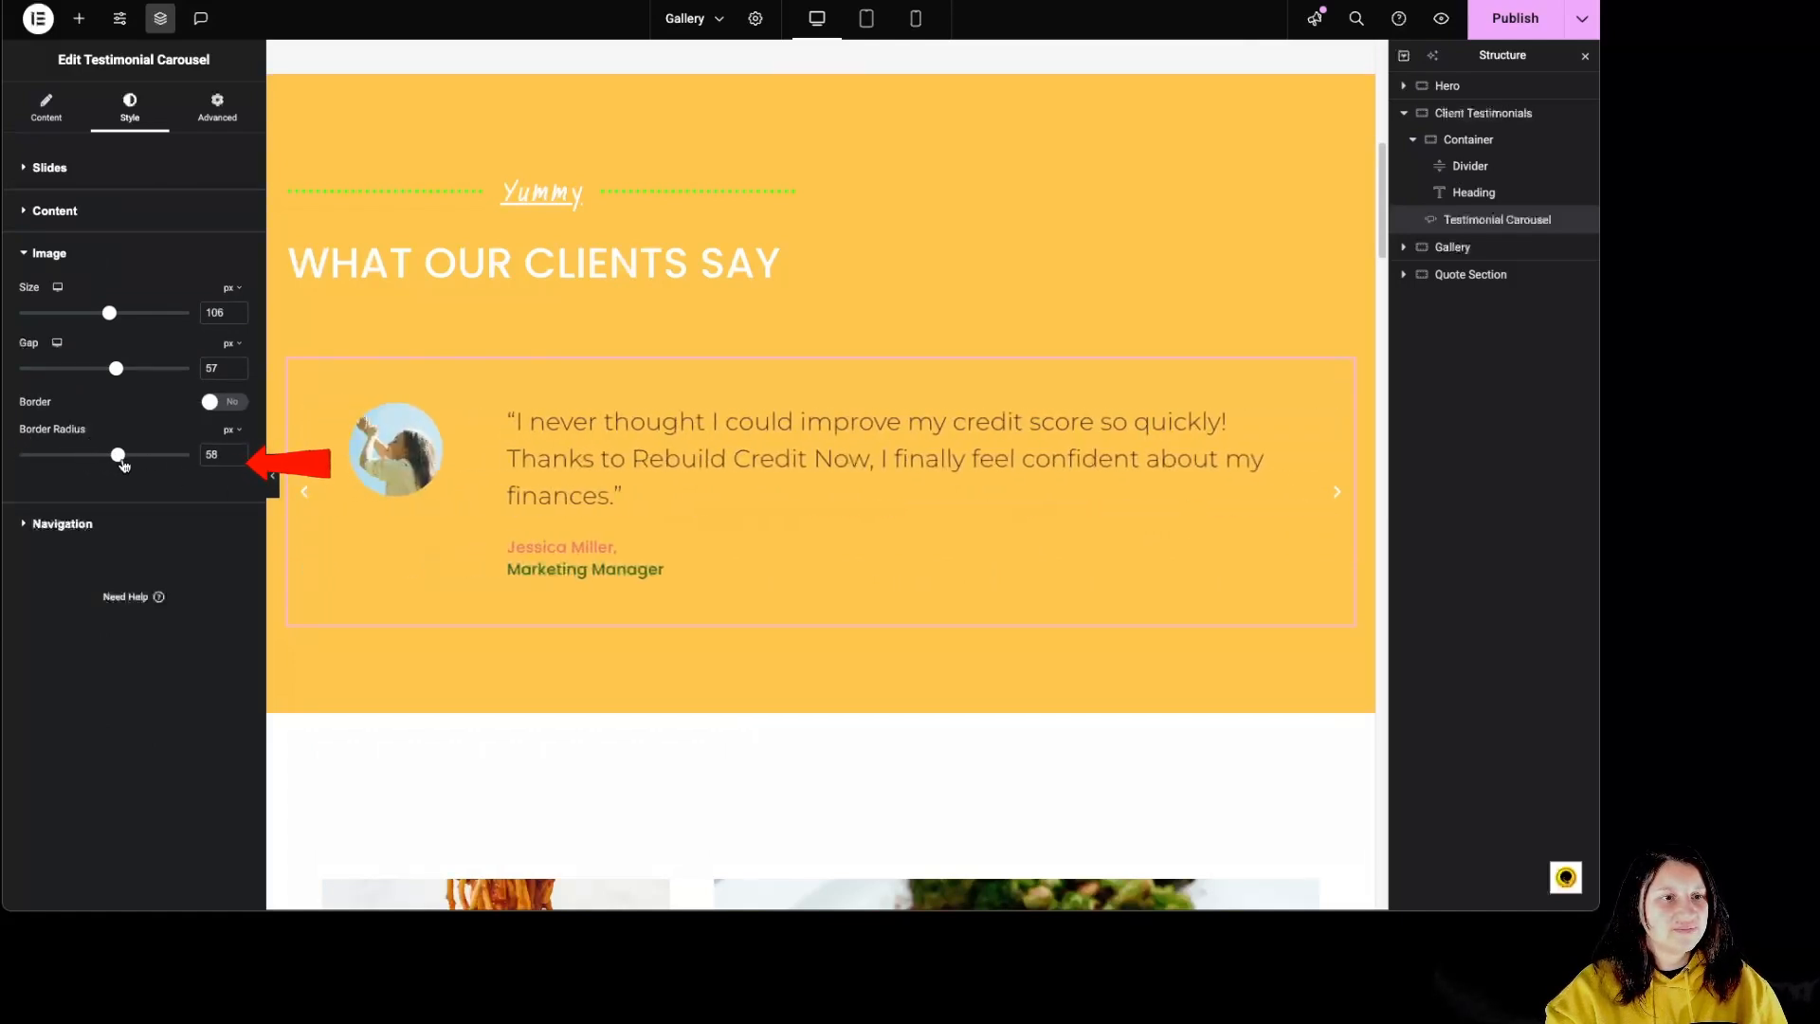
pyautogui.moveTo(123, 465); pyautogui.dragTo(63, 462)
# Step: Set the carousel navigation arrows to 50 px and color them light pink (#FFB3B3)
pyautogui.click(98, 524)
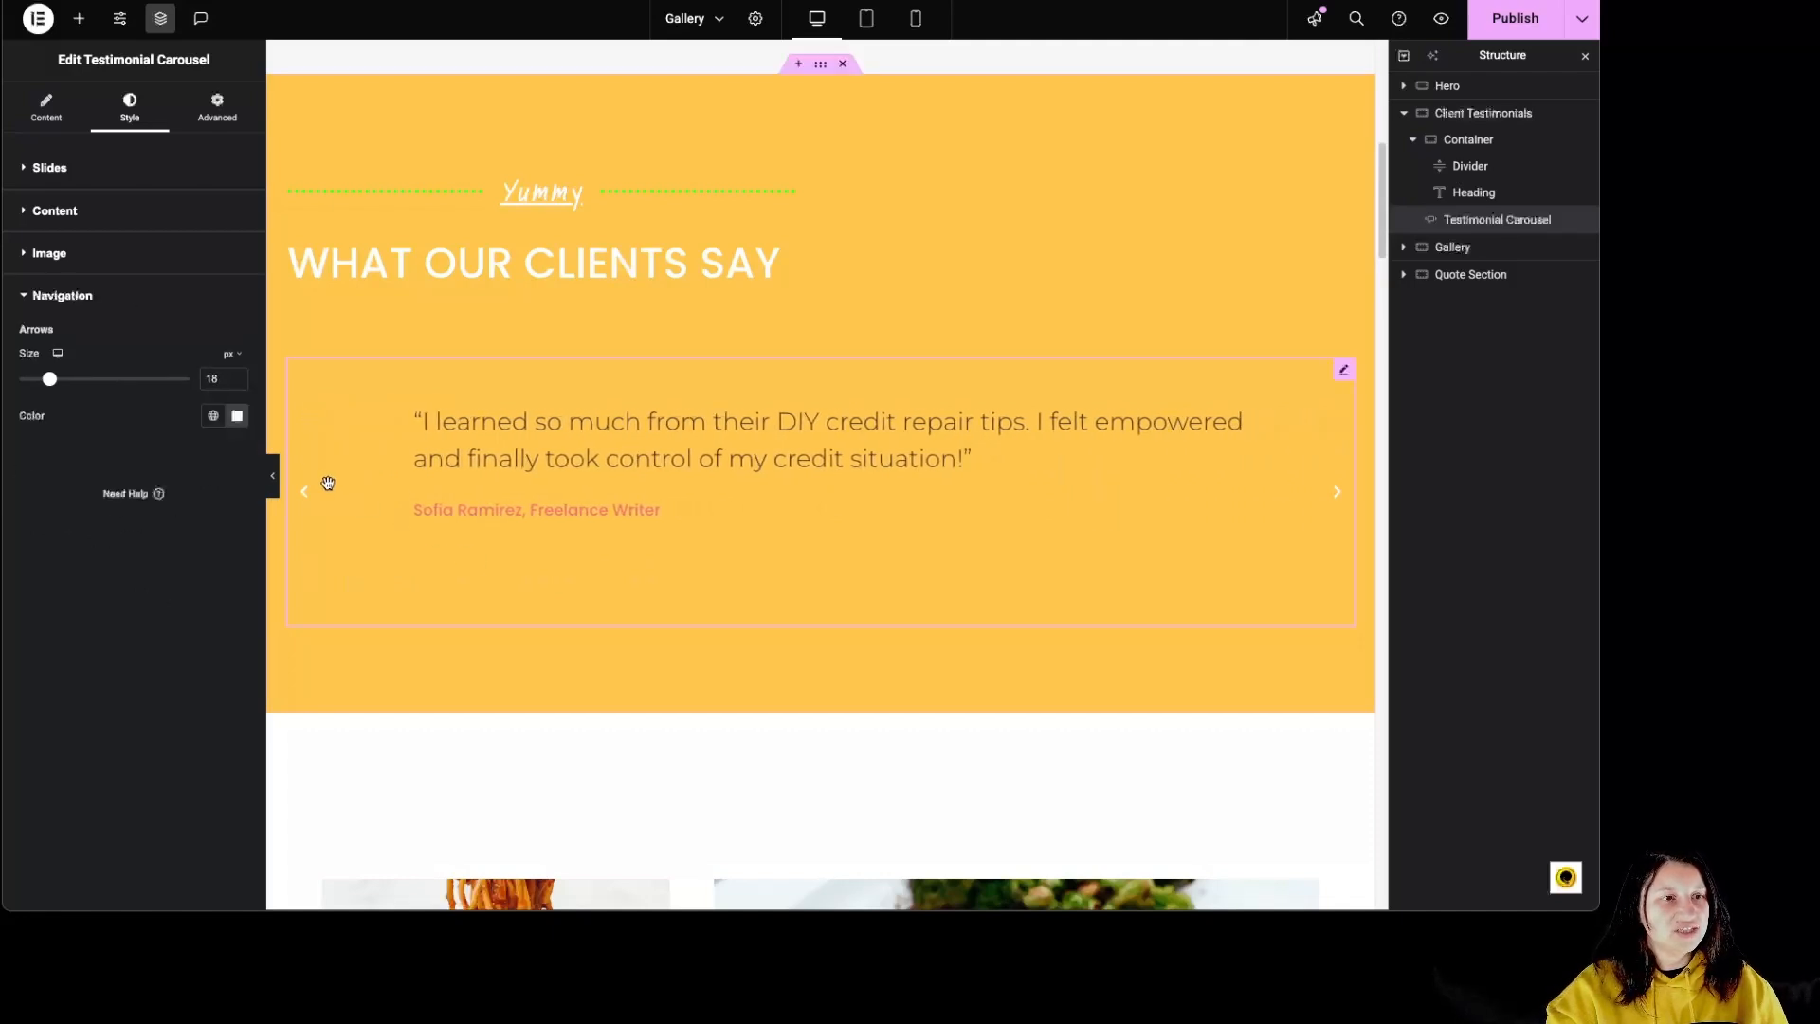
pyautogui.moveTo(52, 380); pyautogui.dragTo(104, 379)
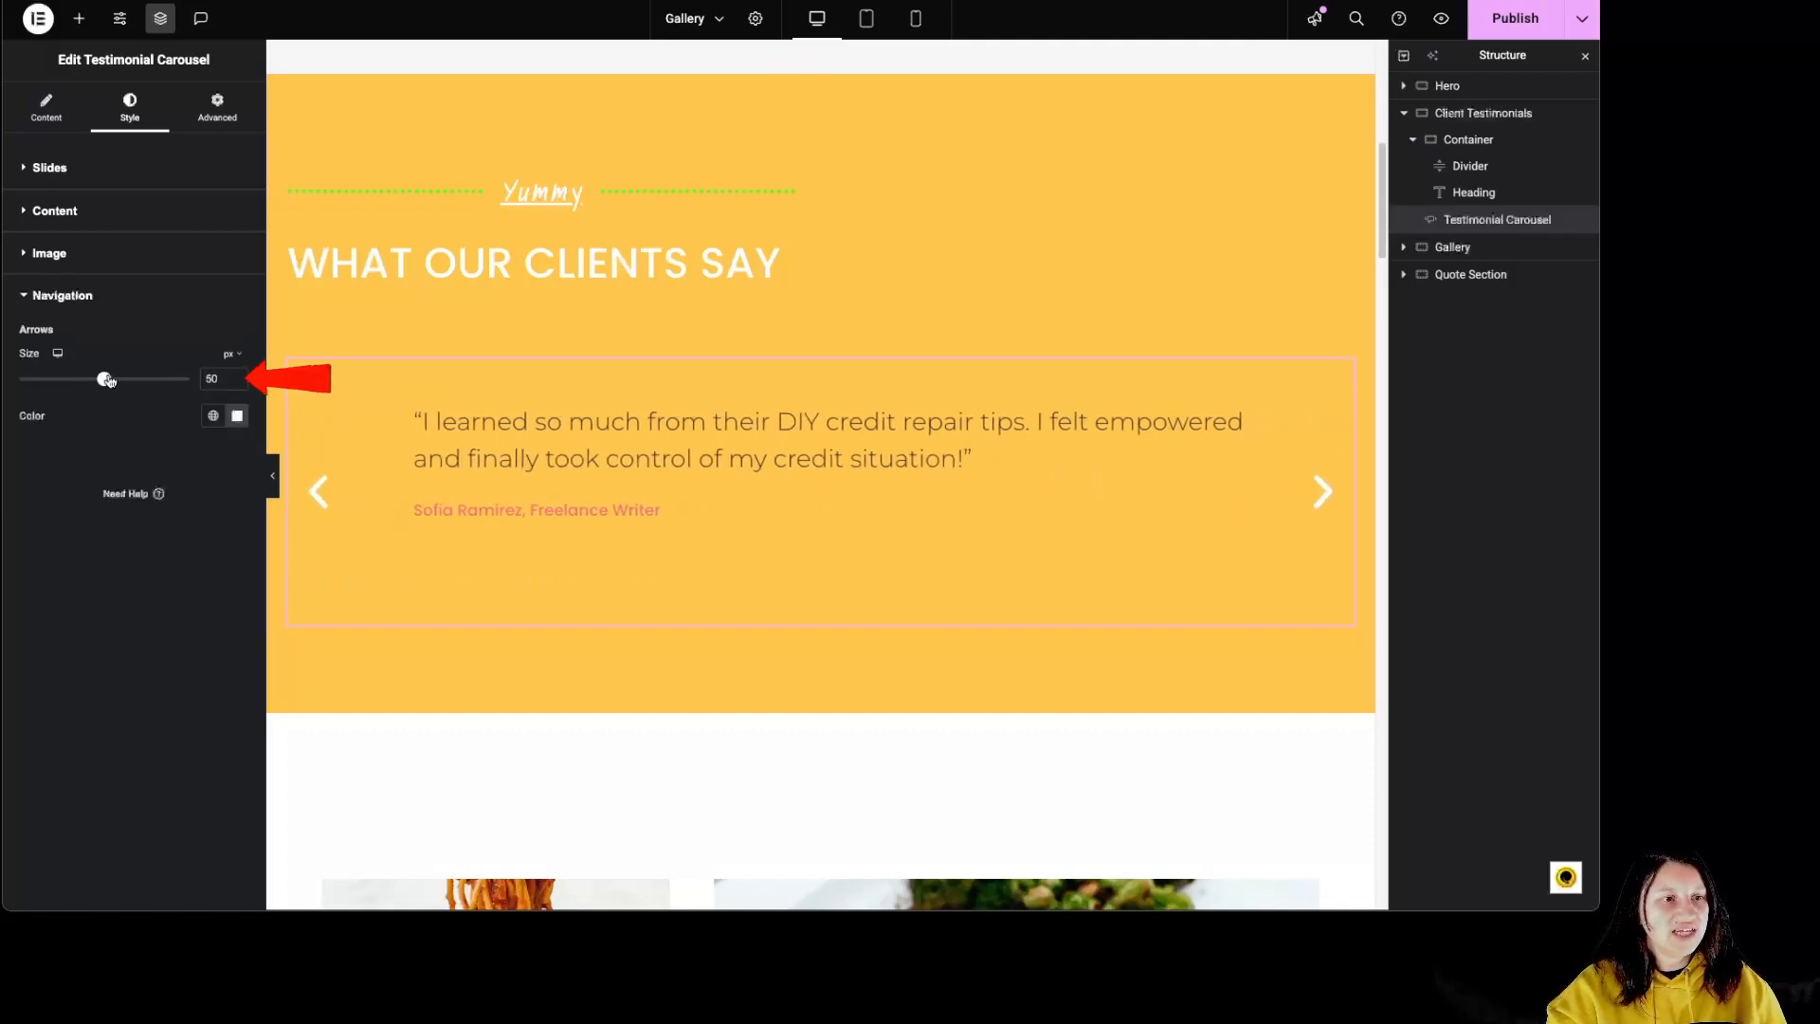
pyautogui.click(237, 415)
pyautogui.click(195, 486)
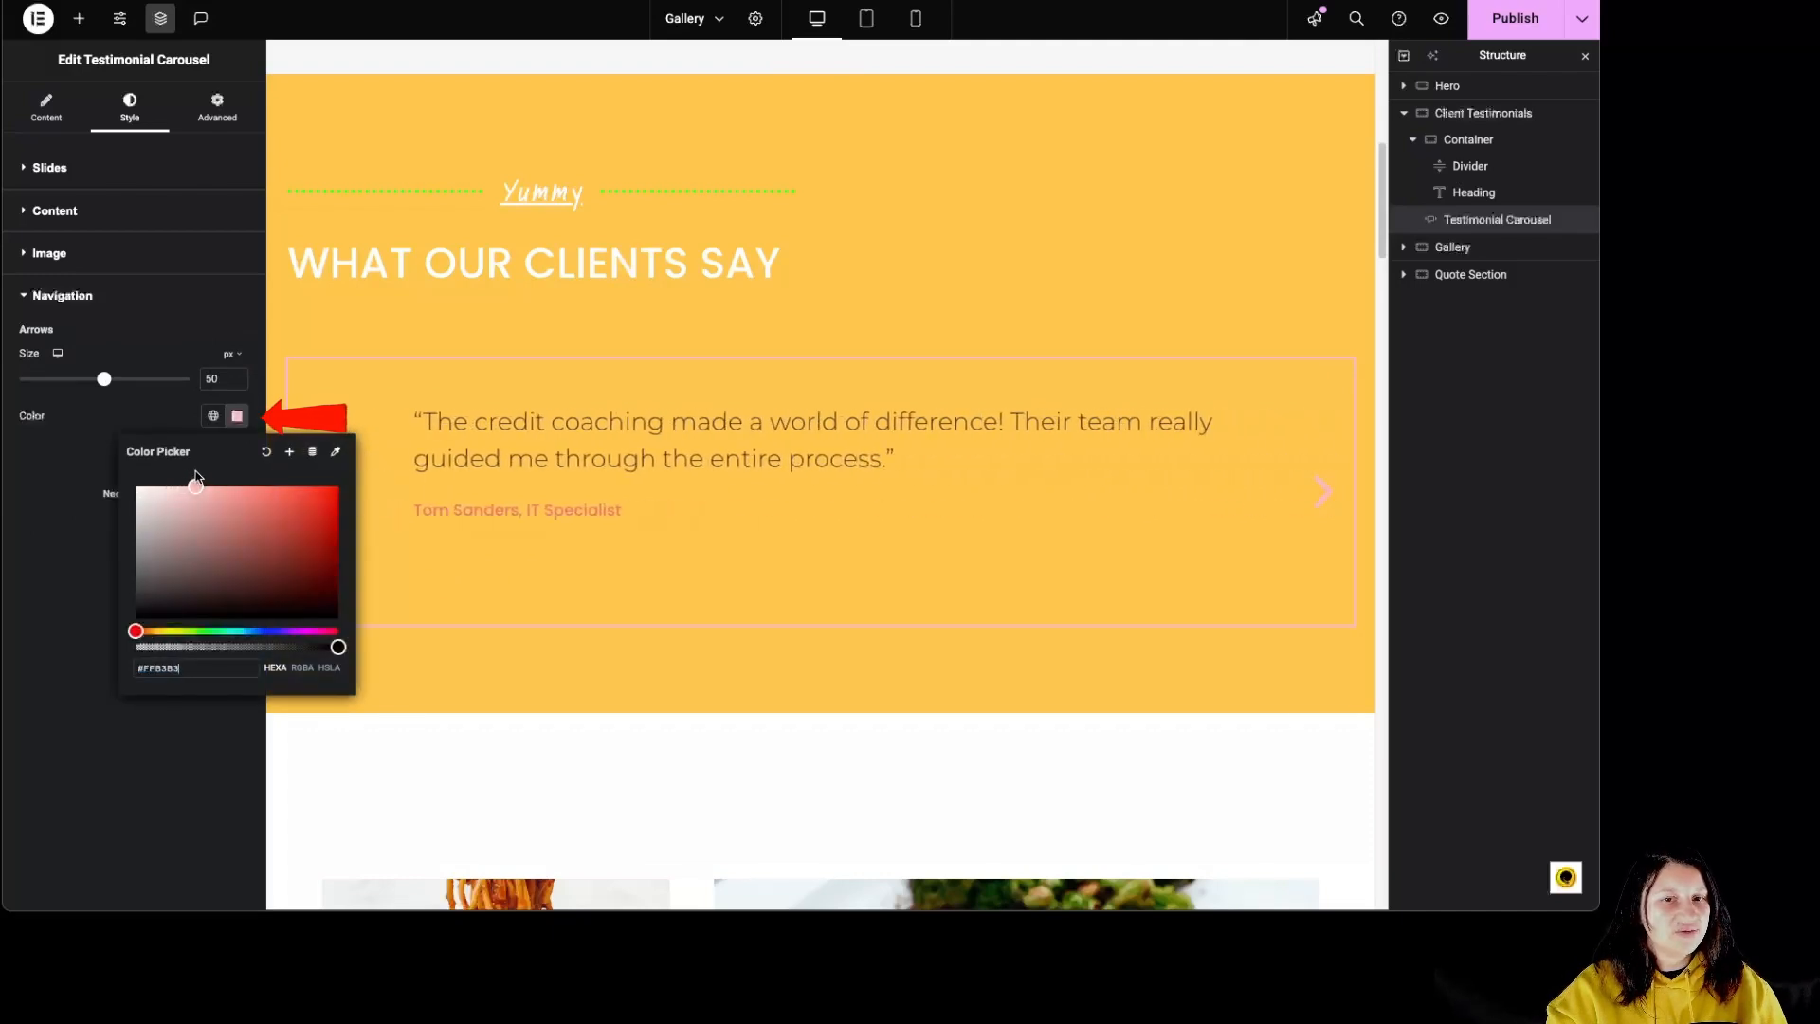
pyautogui.click(13, 552)
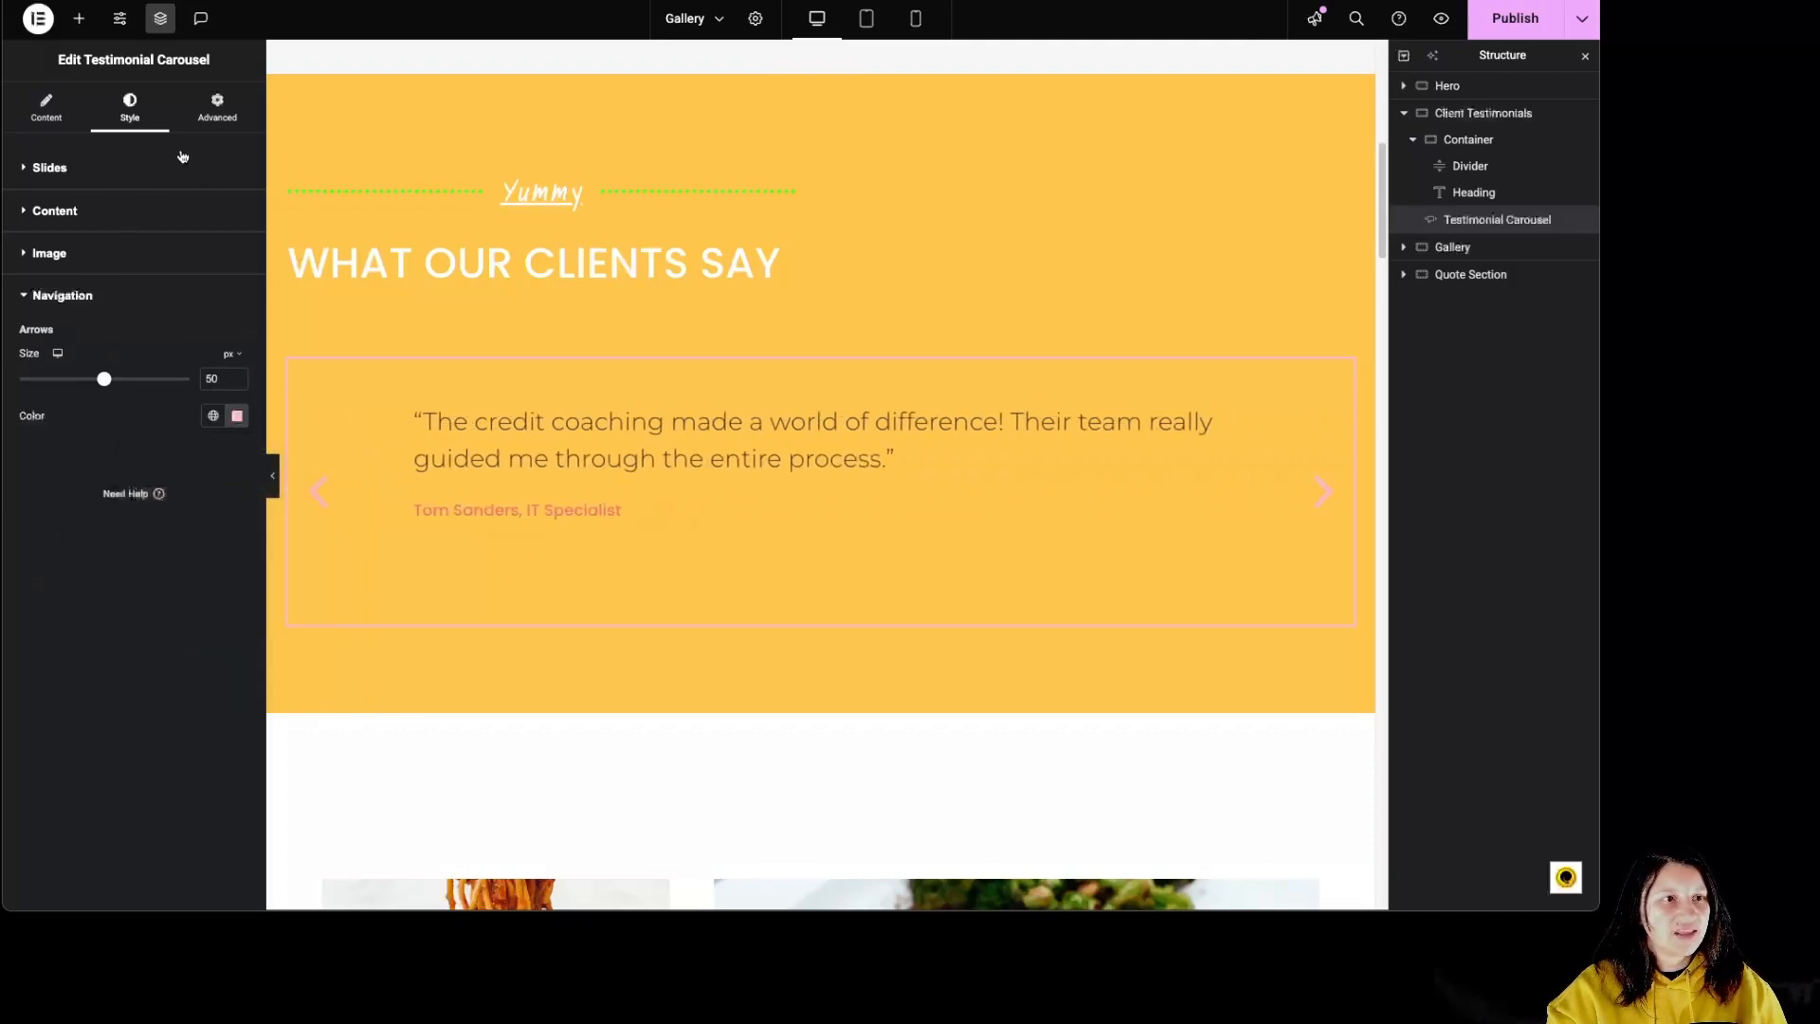
# Step: Check the carousel's advanced layout settings and preview the page in tablet and mobile portrait views
pyautogui.click(217, 107)
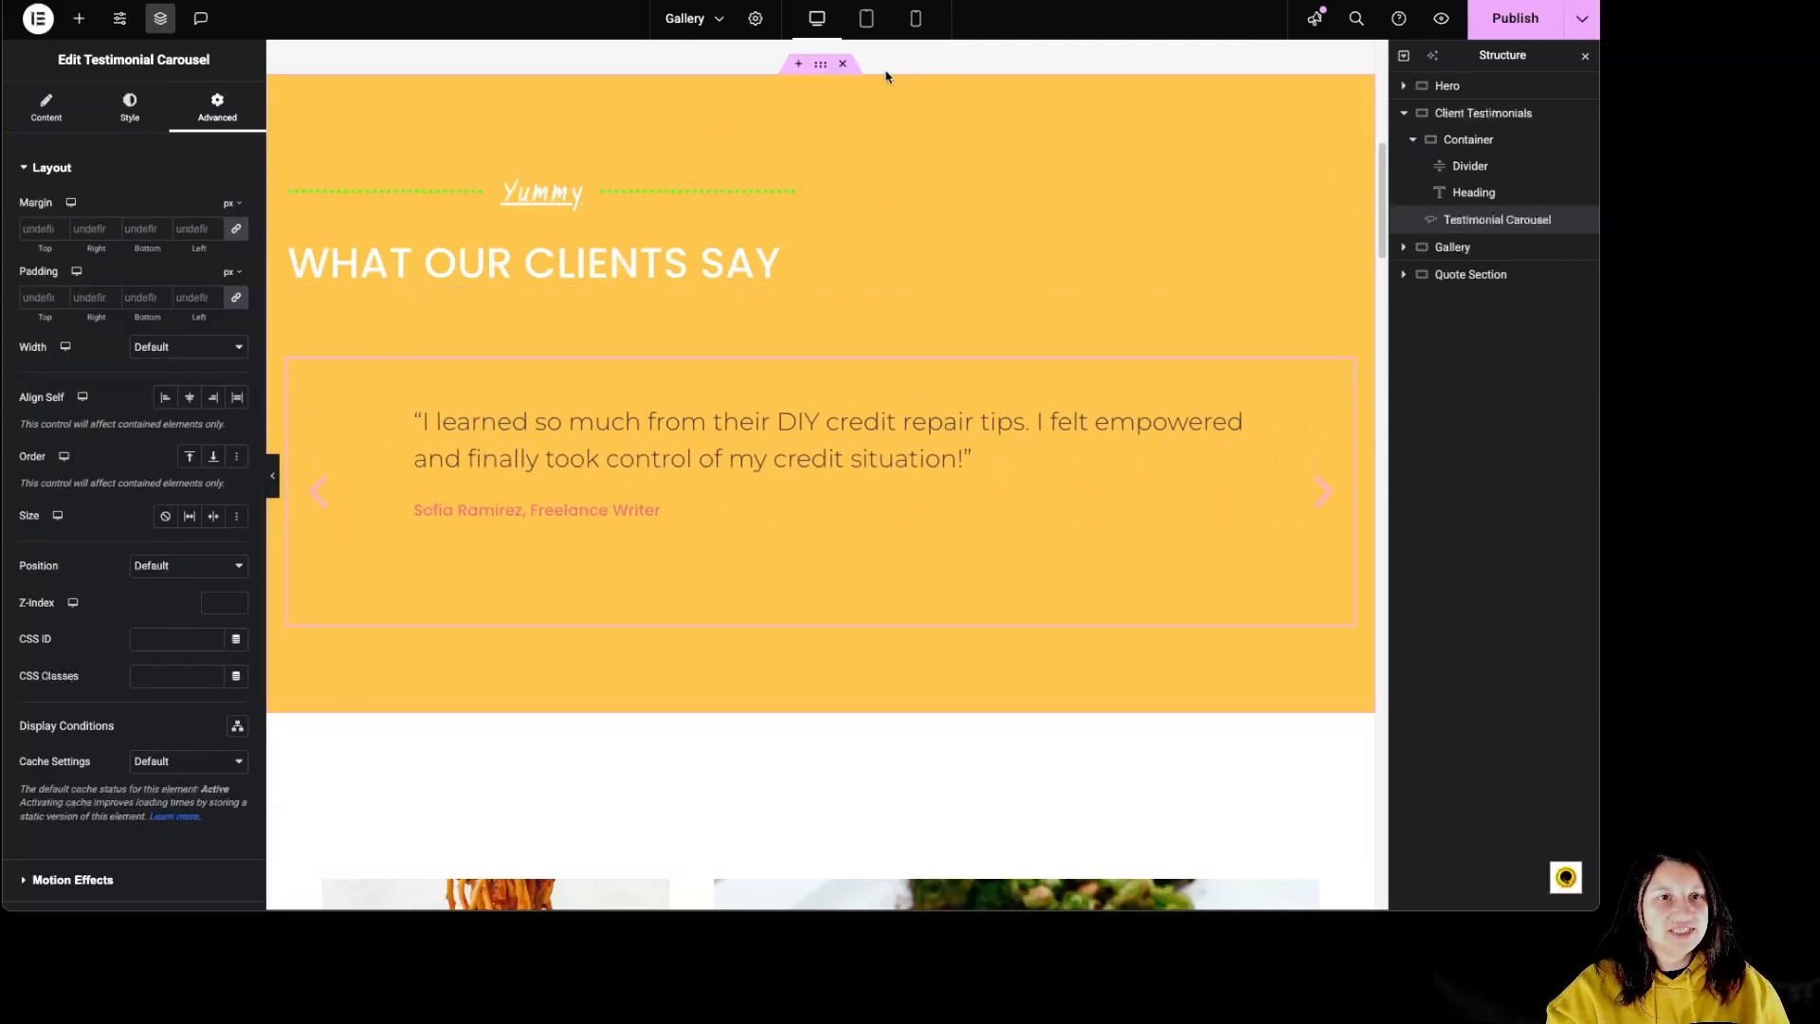
pyautogui.click(872, 22)
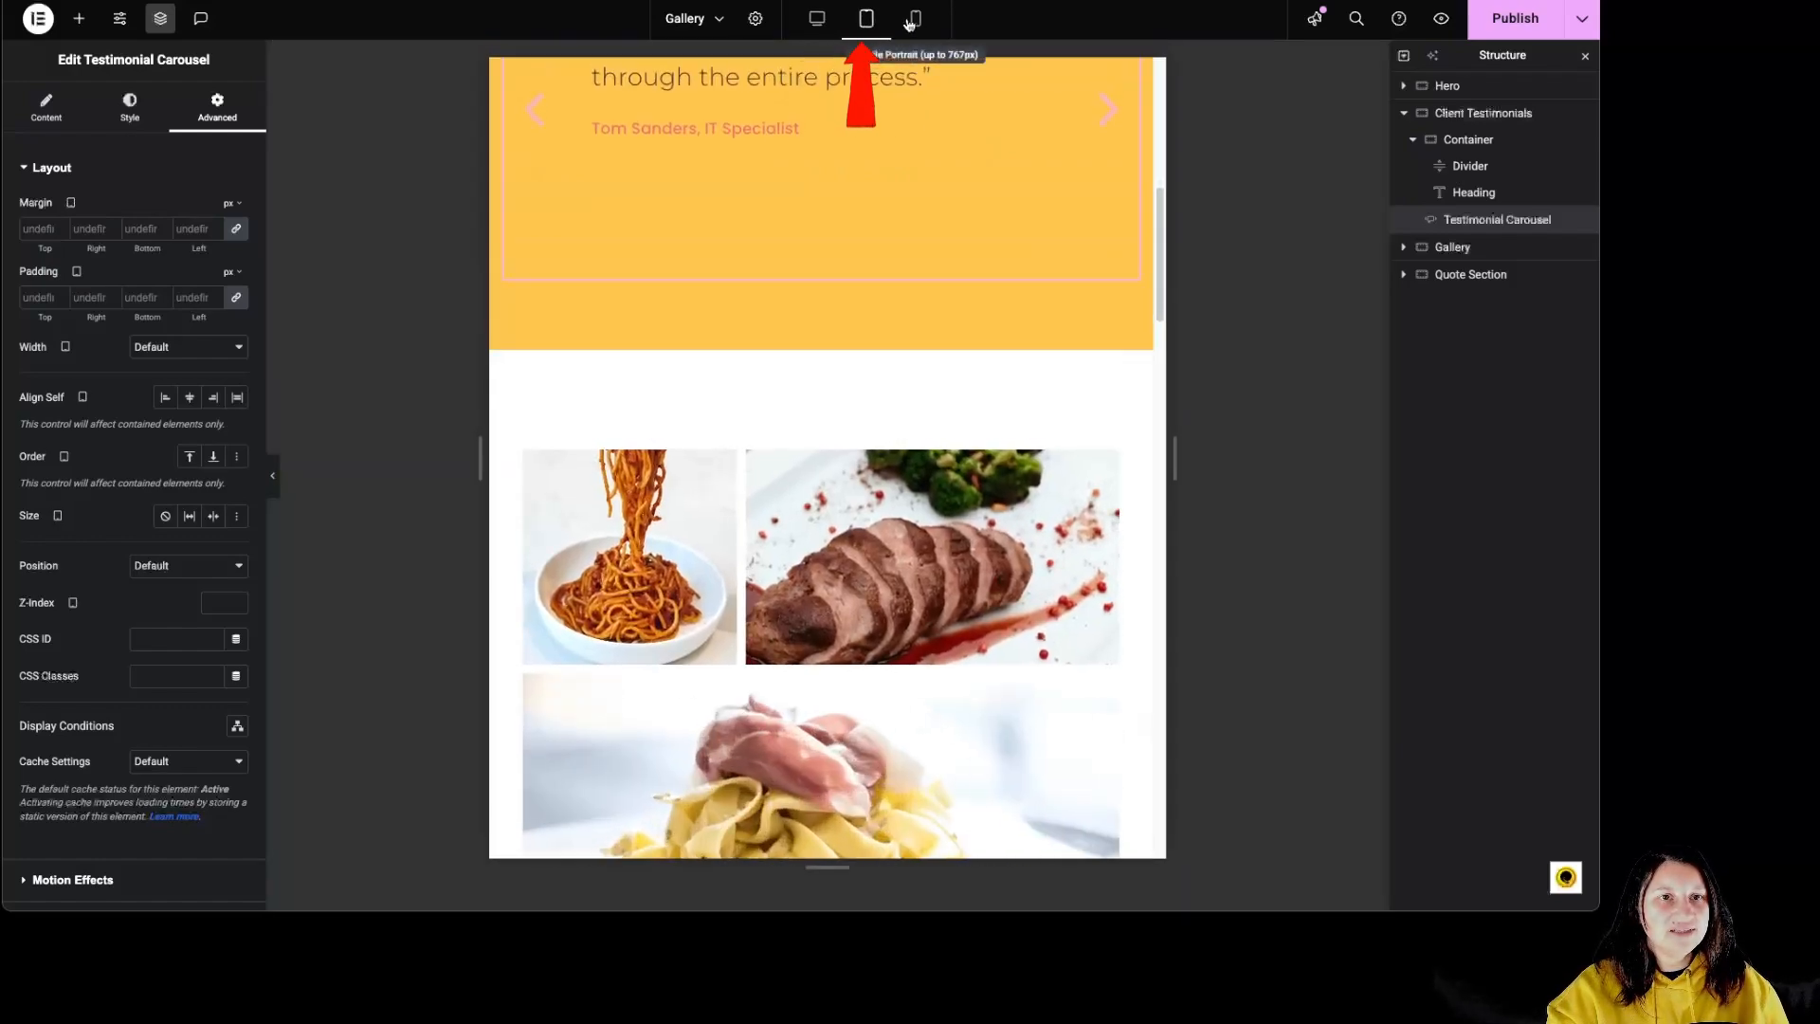
pyautogui.click(914, 21)
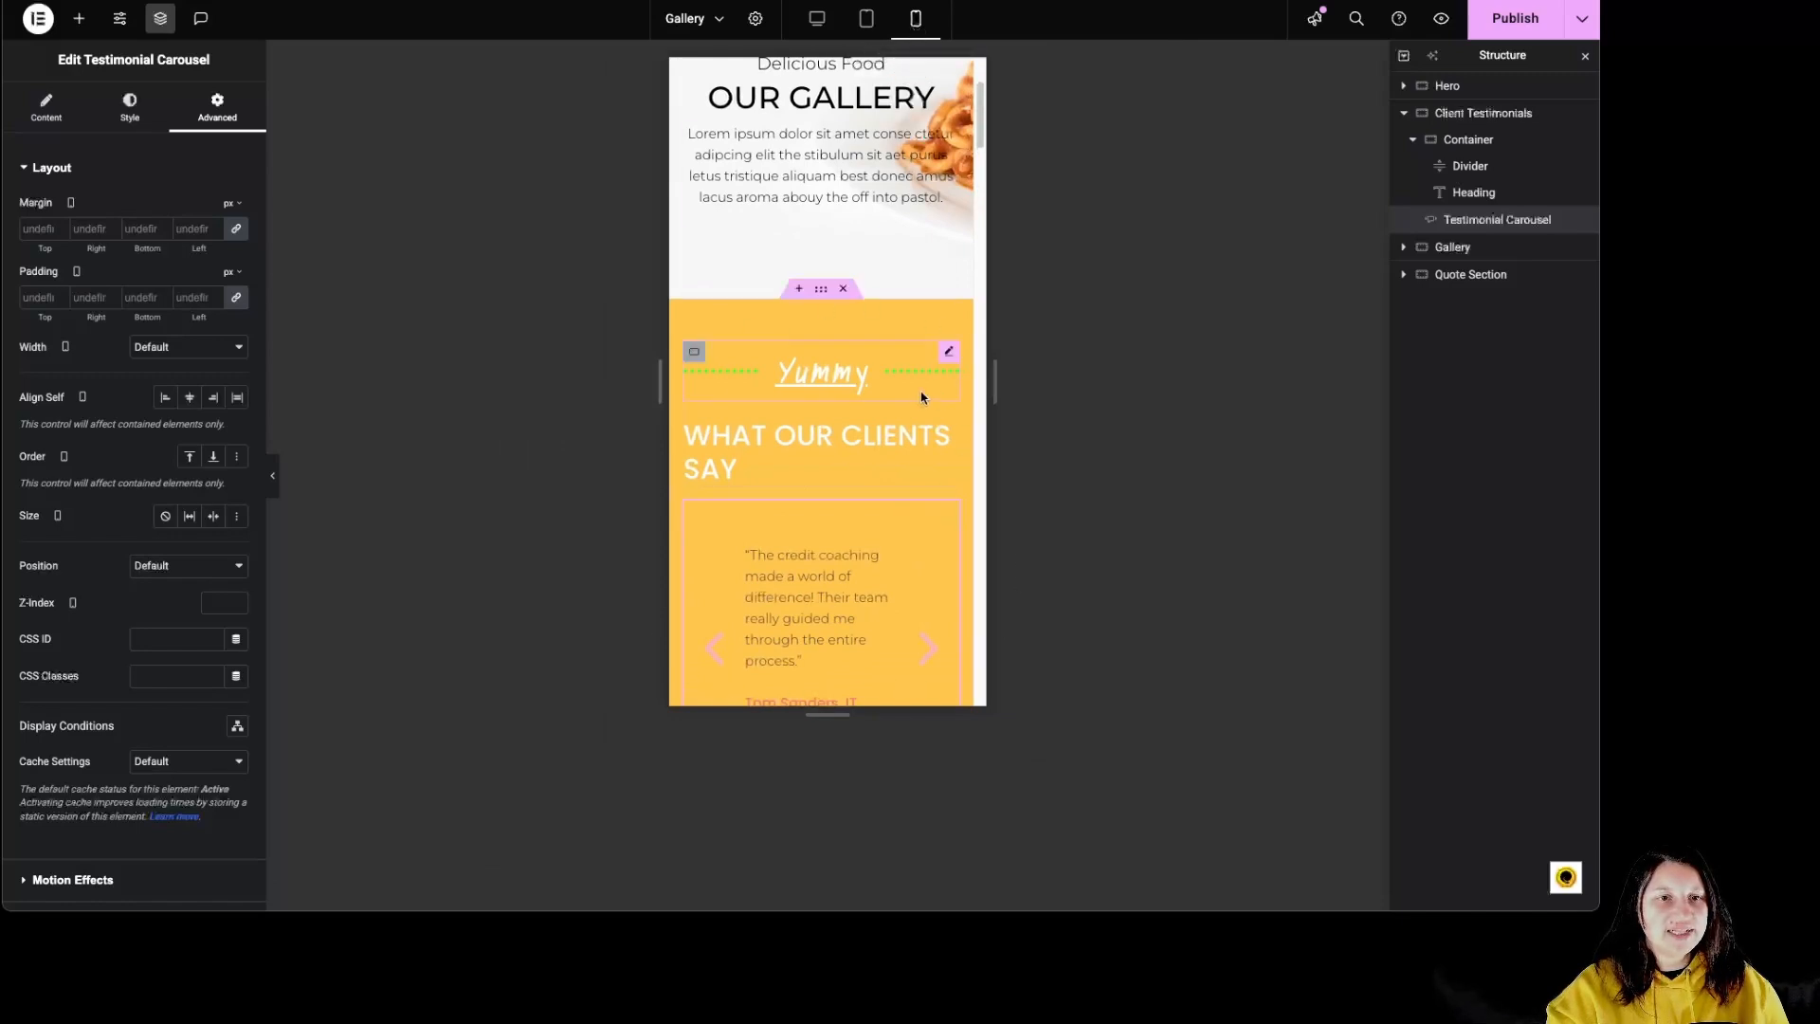
# Step: Review the style and advanced settings of the testimonial heading and the Yummy divider in the mobile view
pyautogui.click(805, 464)
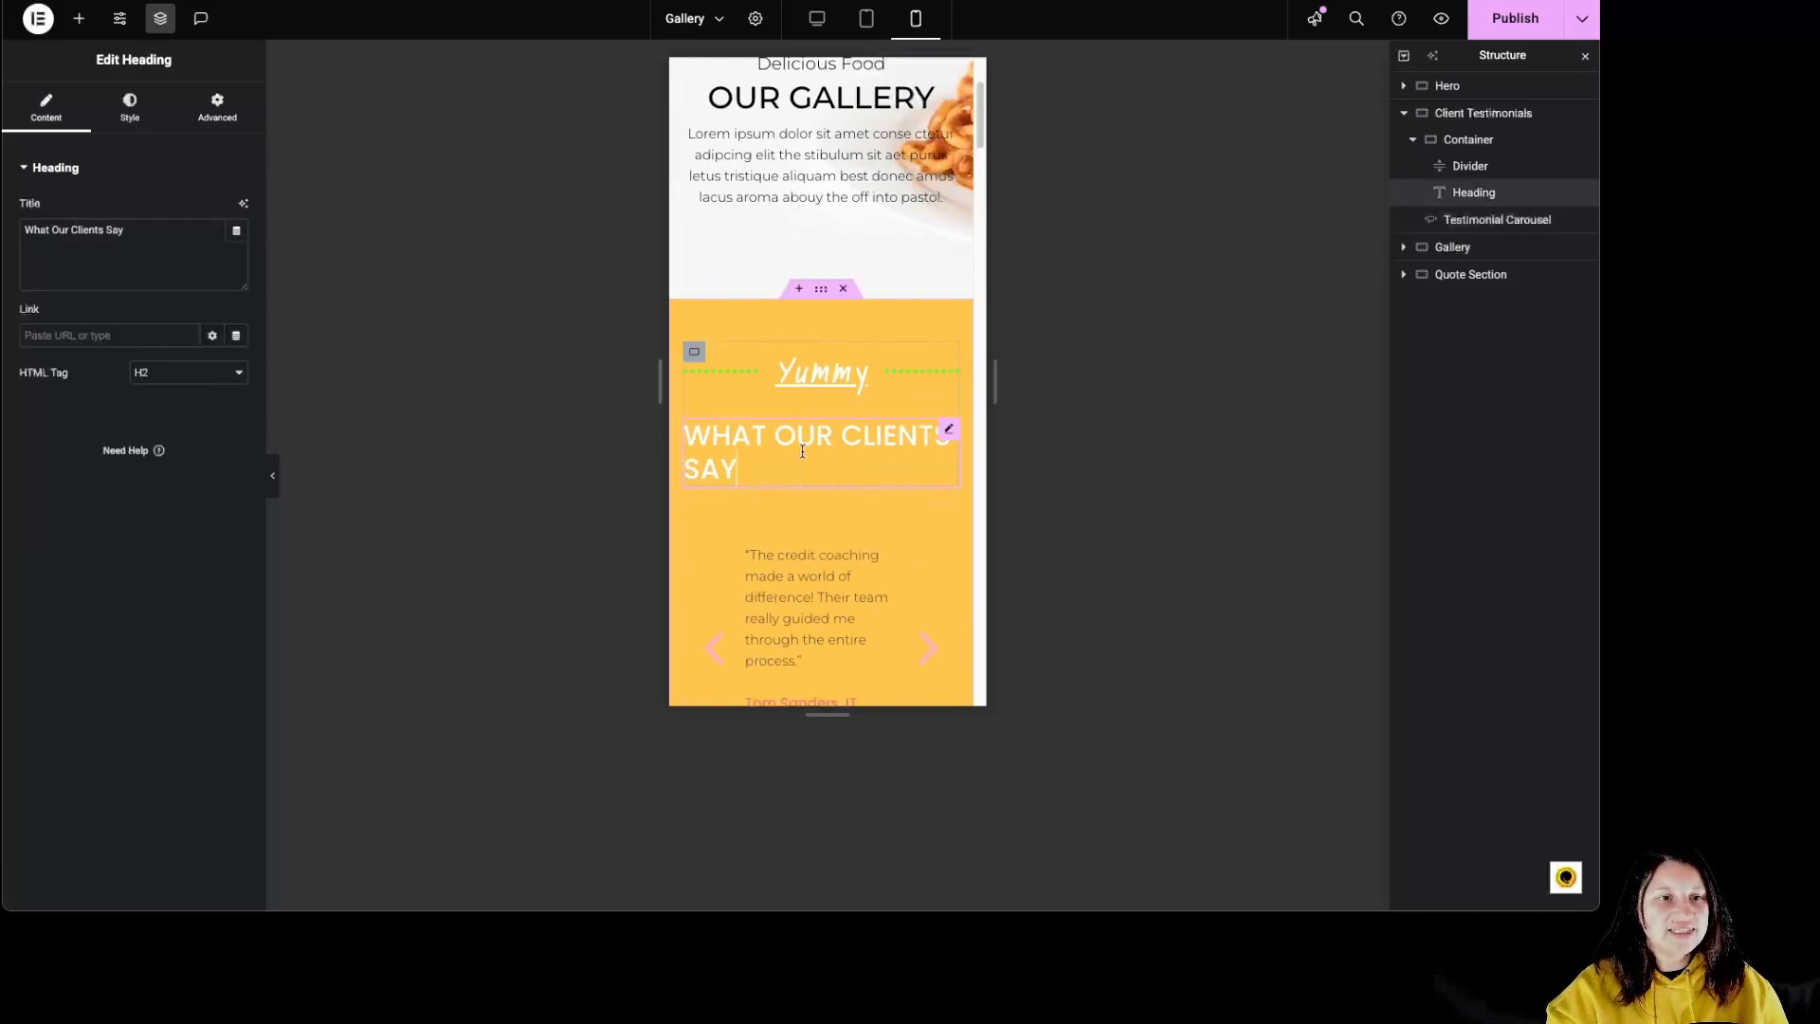
pyautogui.click(130, 108)
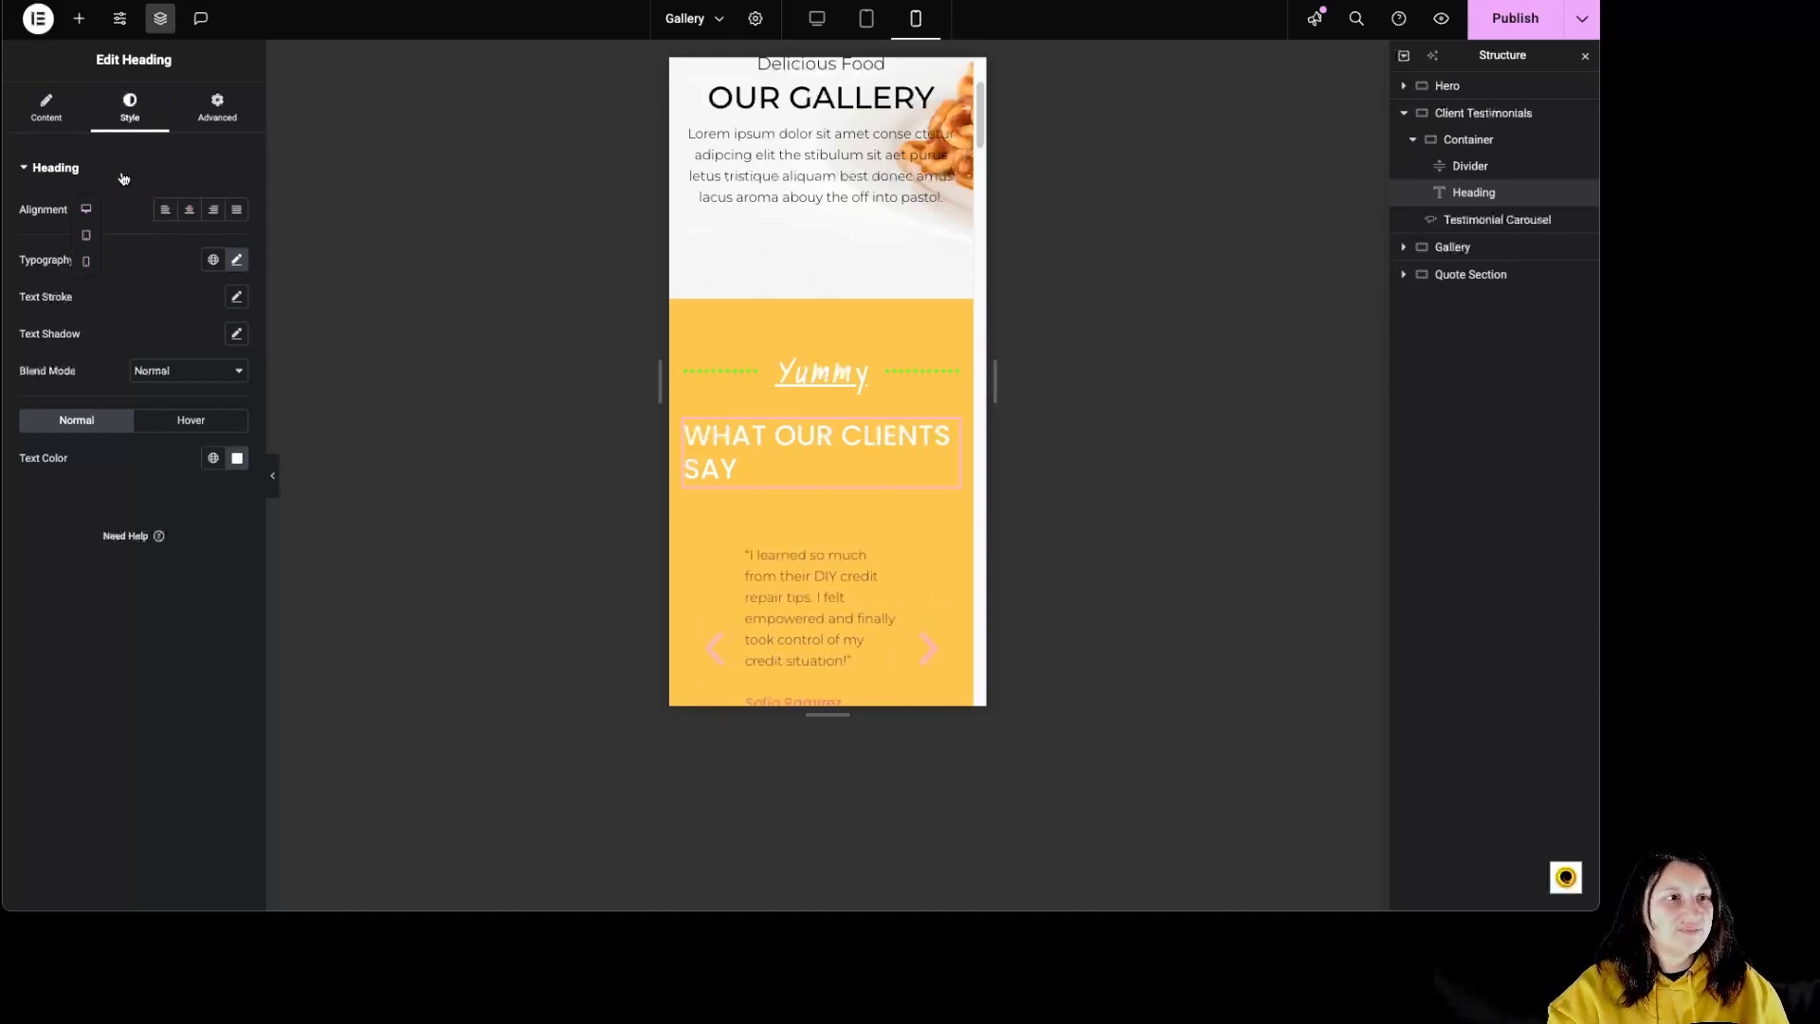
pyautogui.click(217, 106)
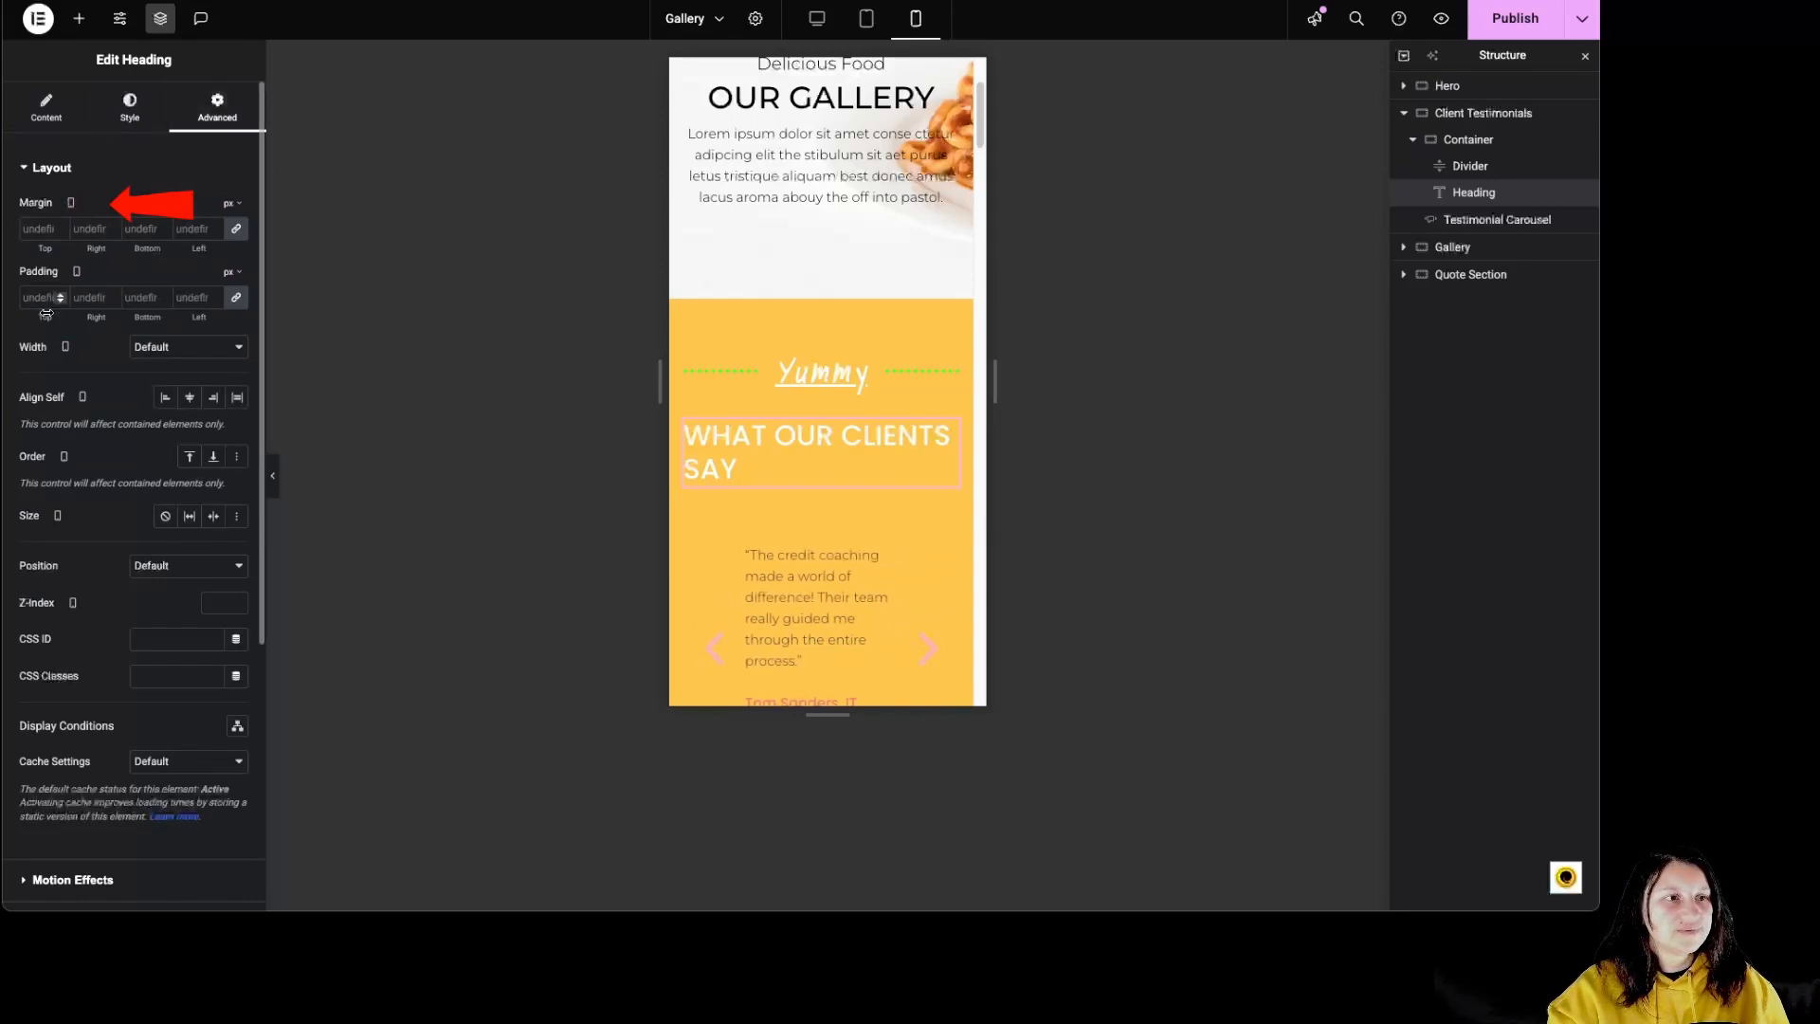
pyautogui.click(821, 371)
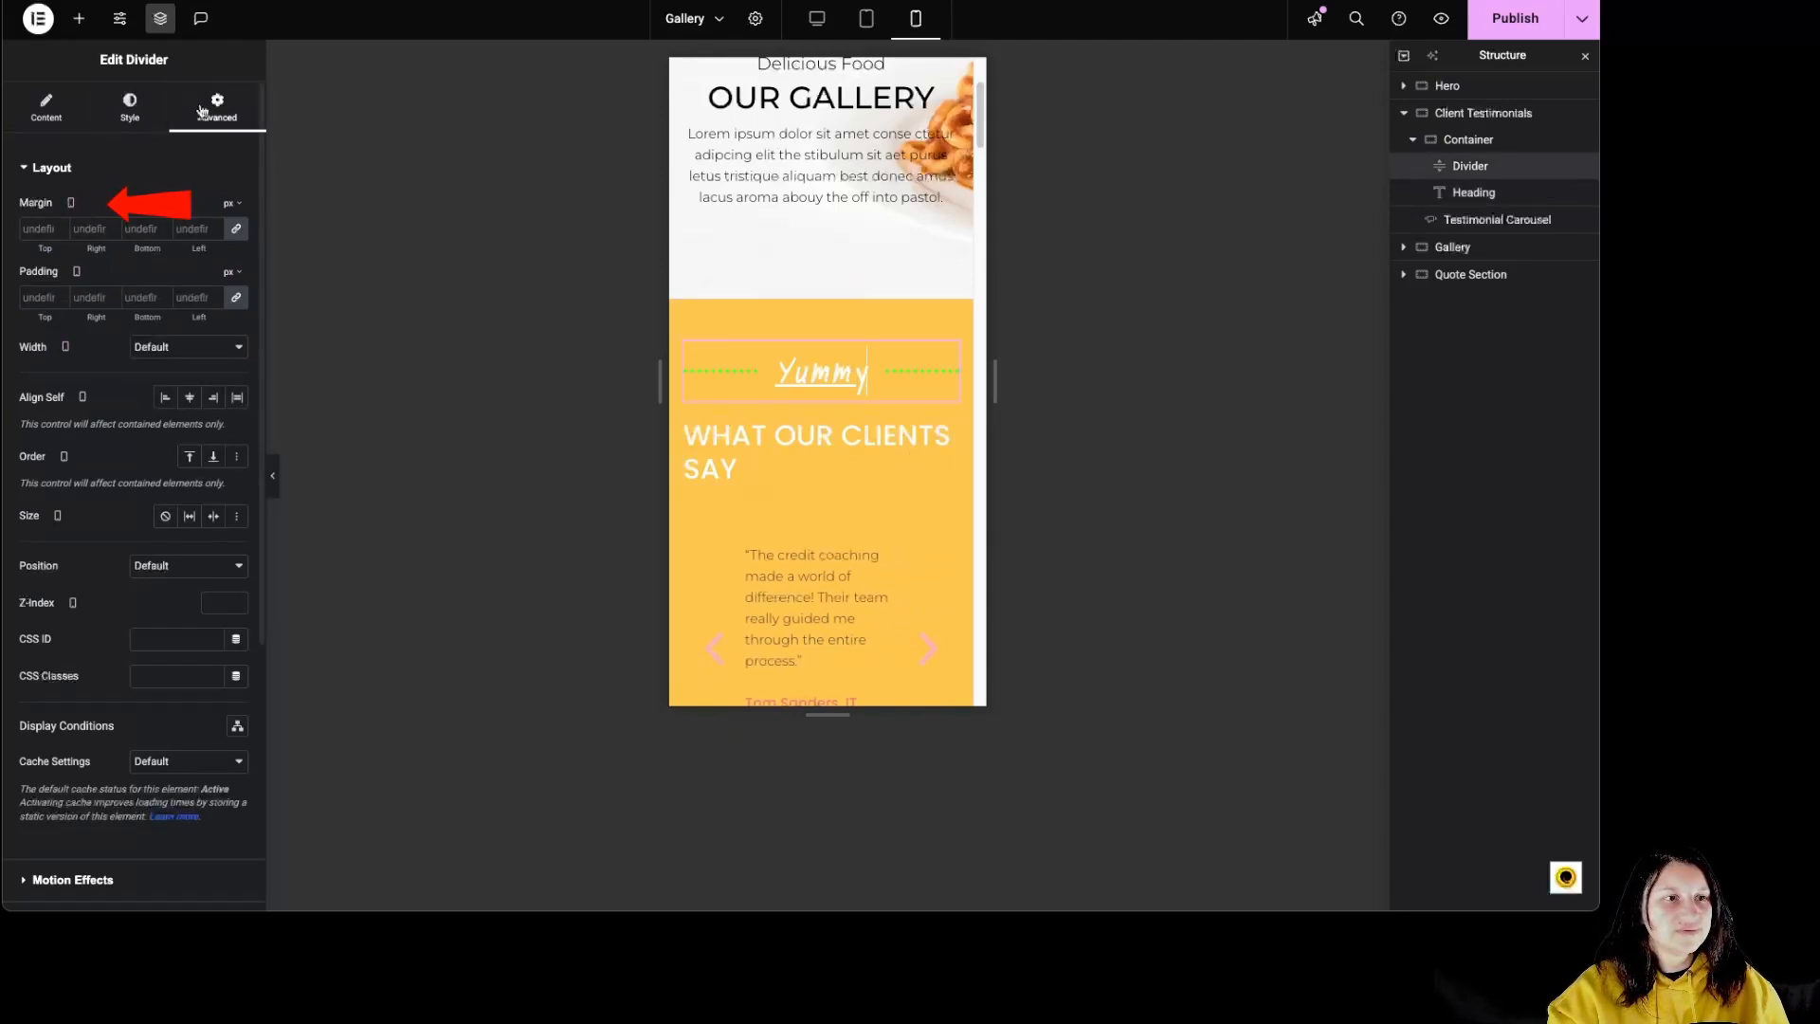
pyautogui.click(133, 112)
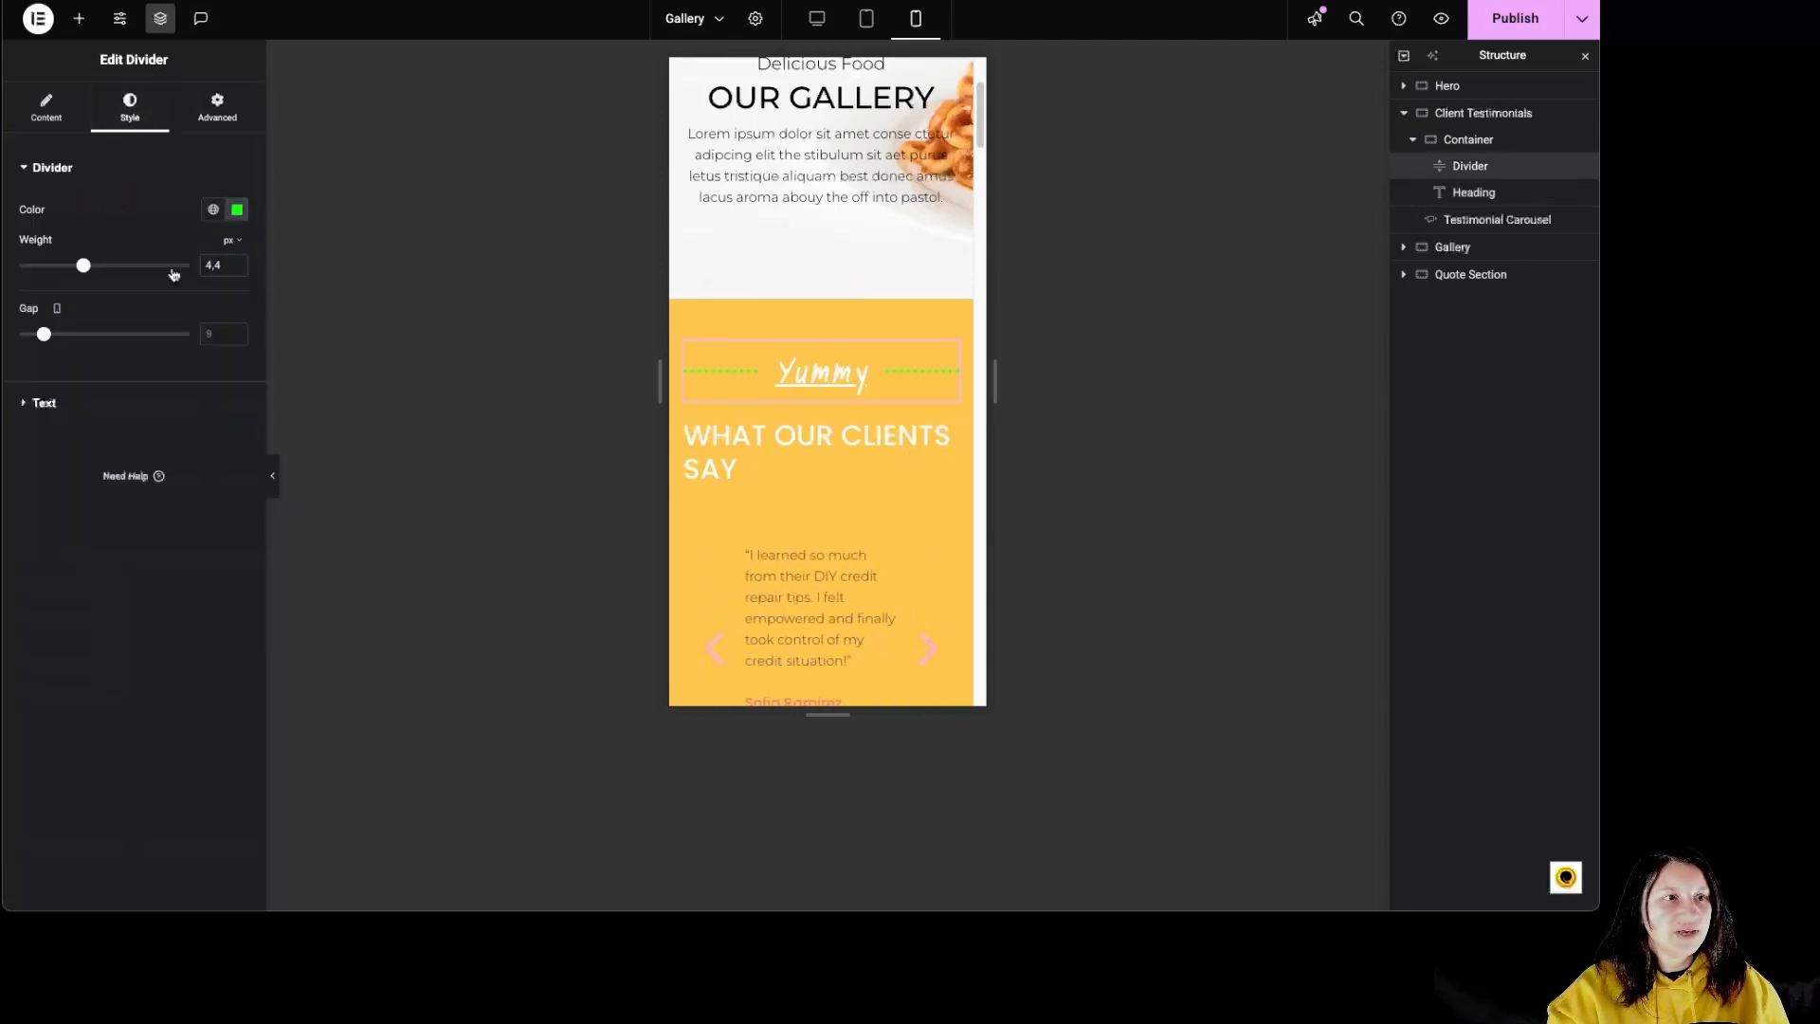
pyautogui.click(42, 415)
pyautogui.click(52, 167)
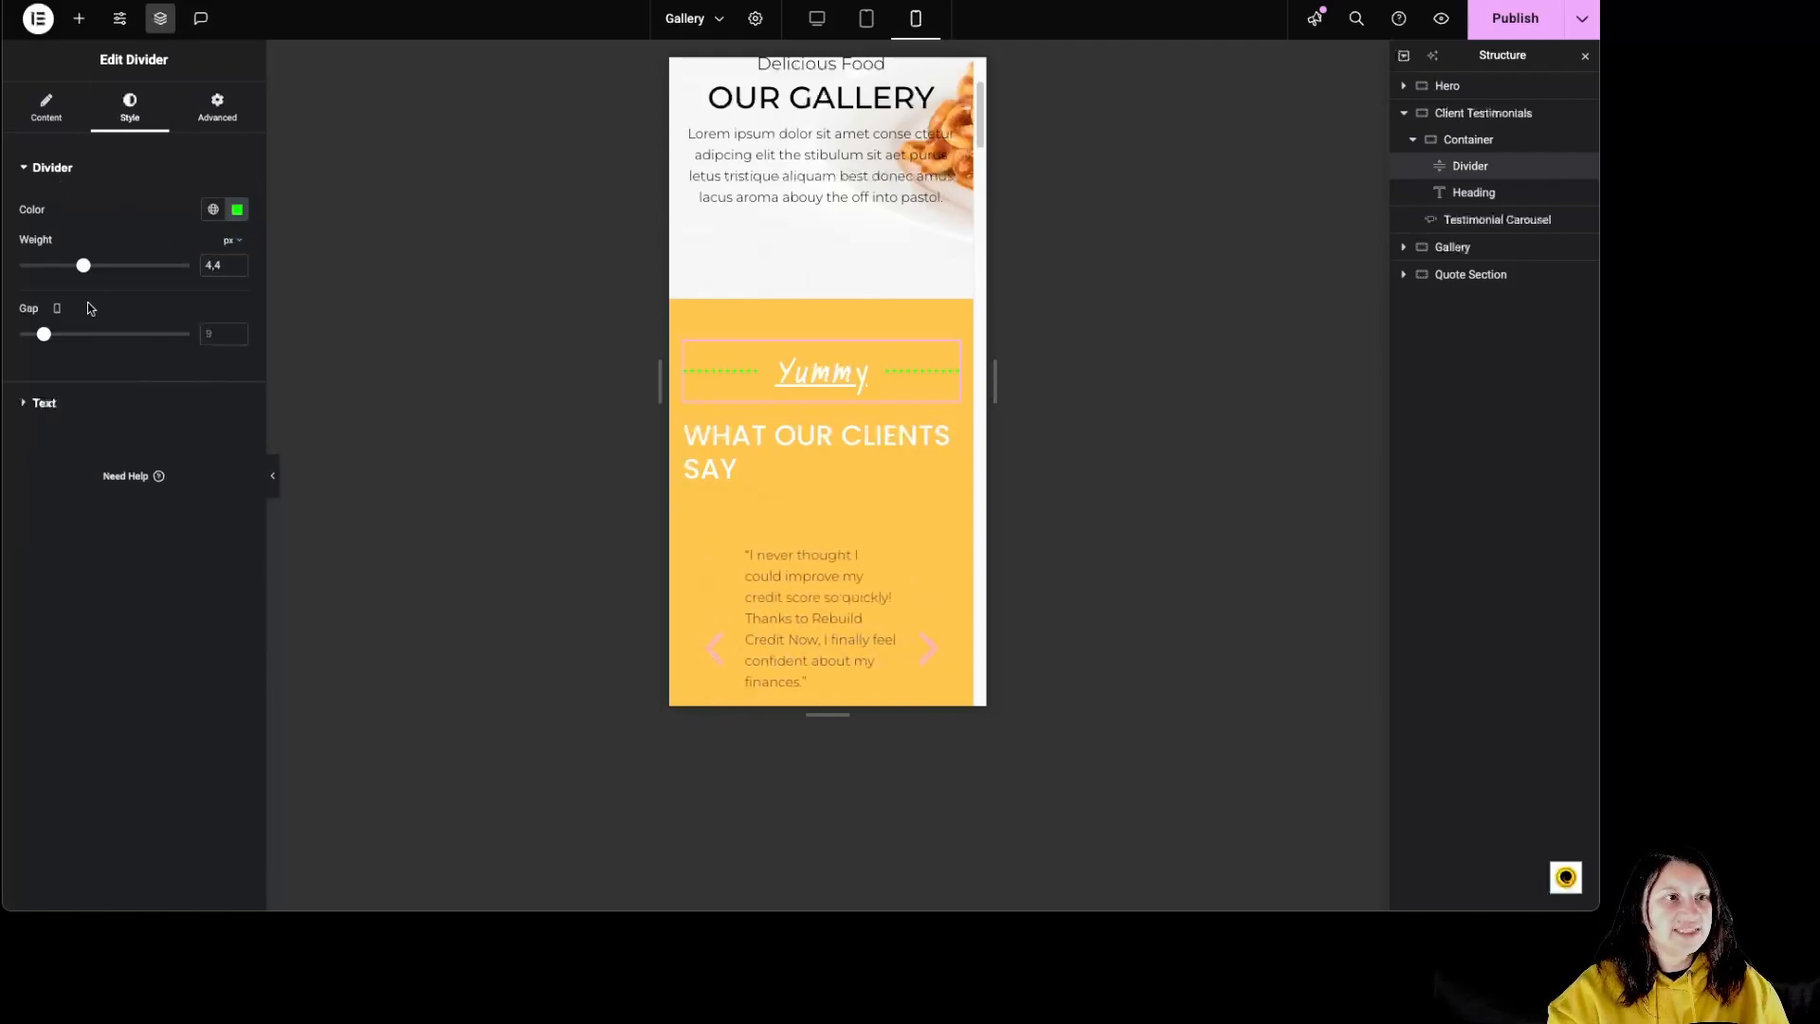
# Step: Return to the desktop view and delete the whole Client Testimonials section
pyautogui.click(819, 19)
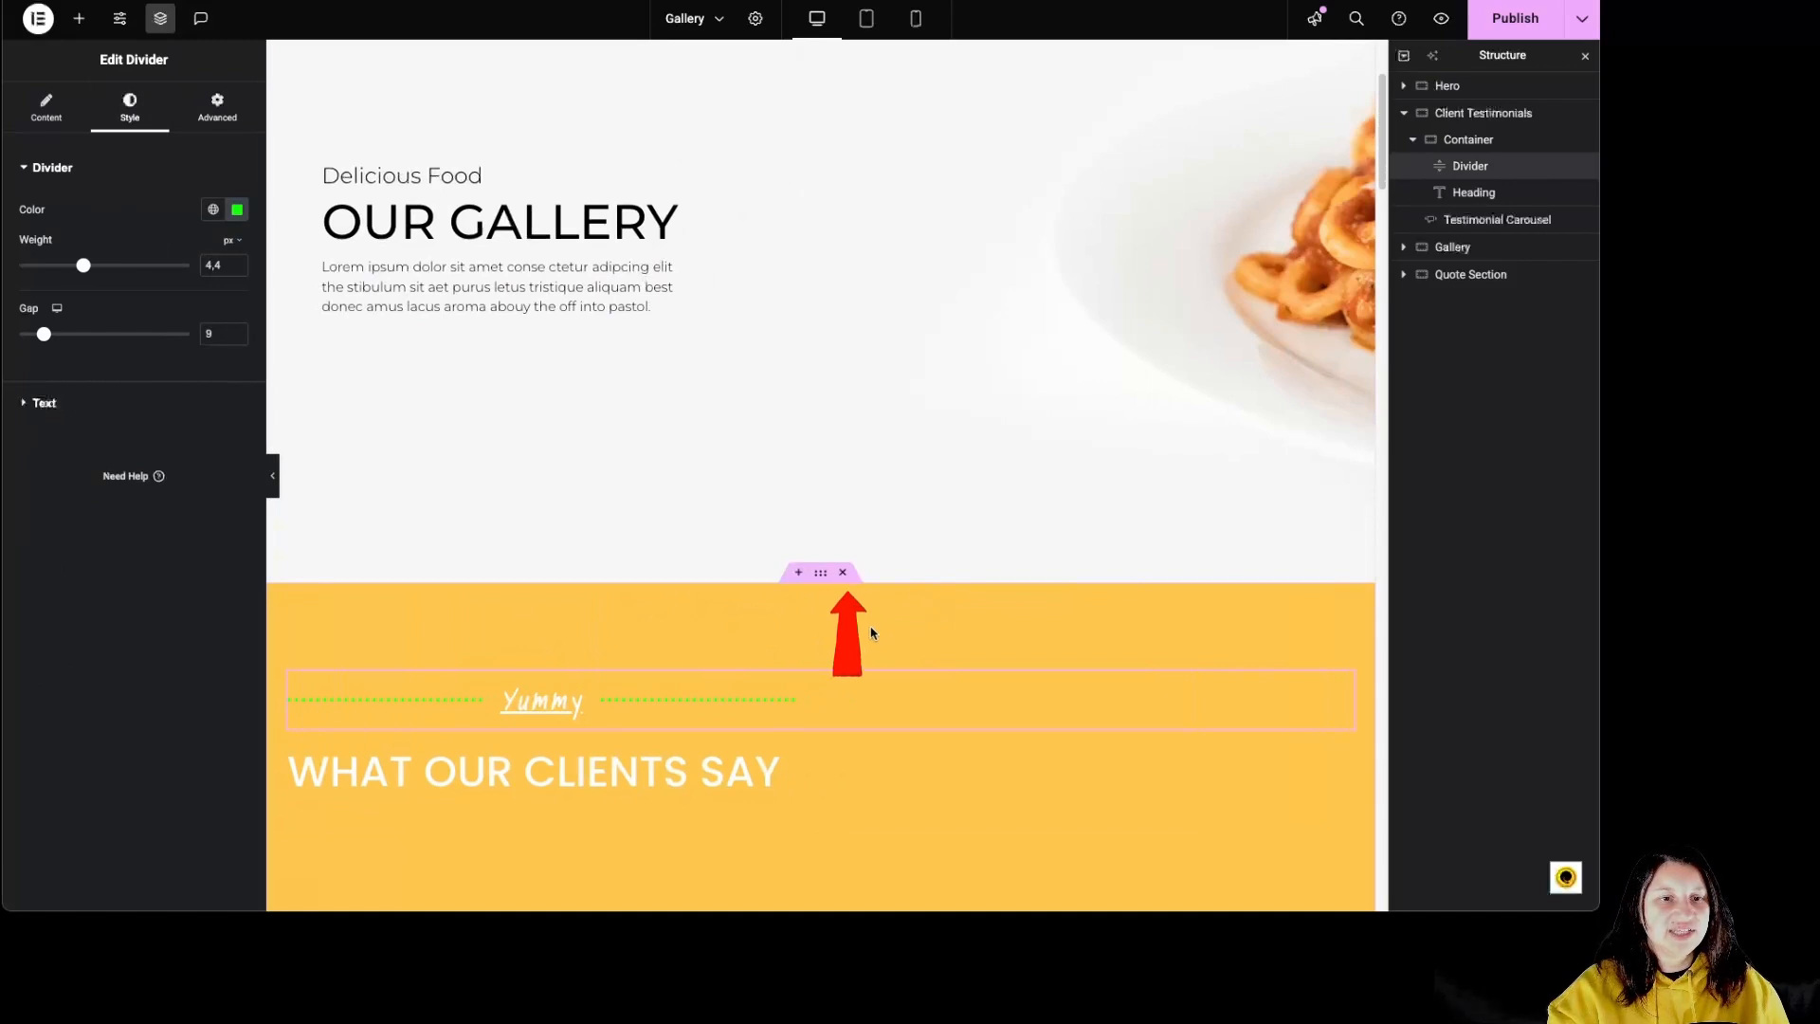
pyautogui.click(843, 573)
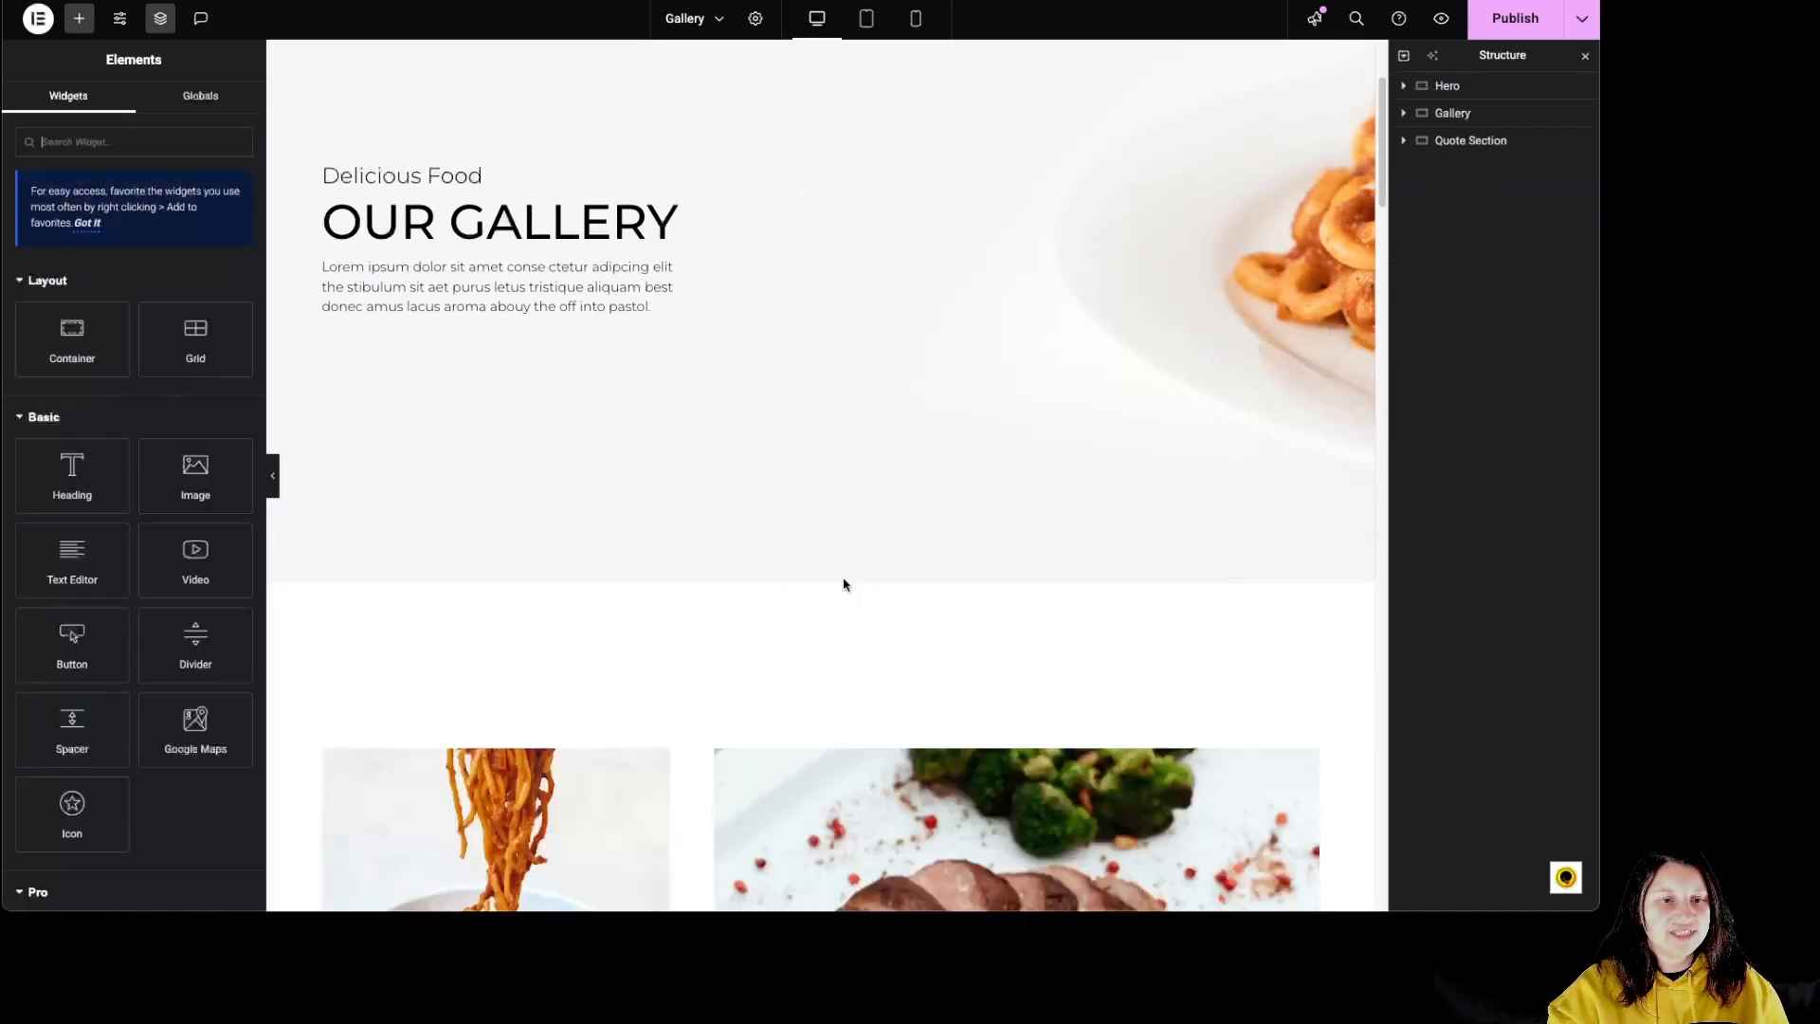
# Step: Insert the "Don't just take our word for it" block from the library's Clients category above the Gallery section
pyautogui.scroll(-2, 845, 580)
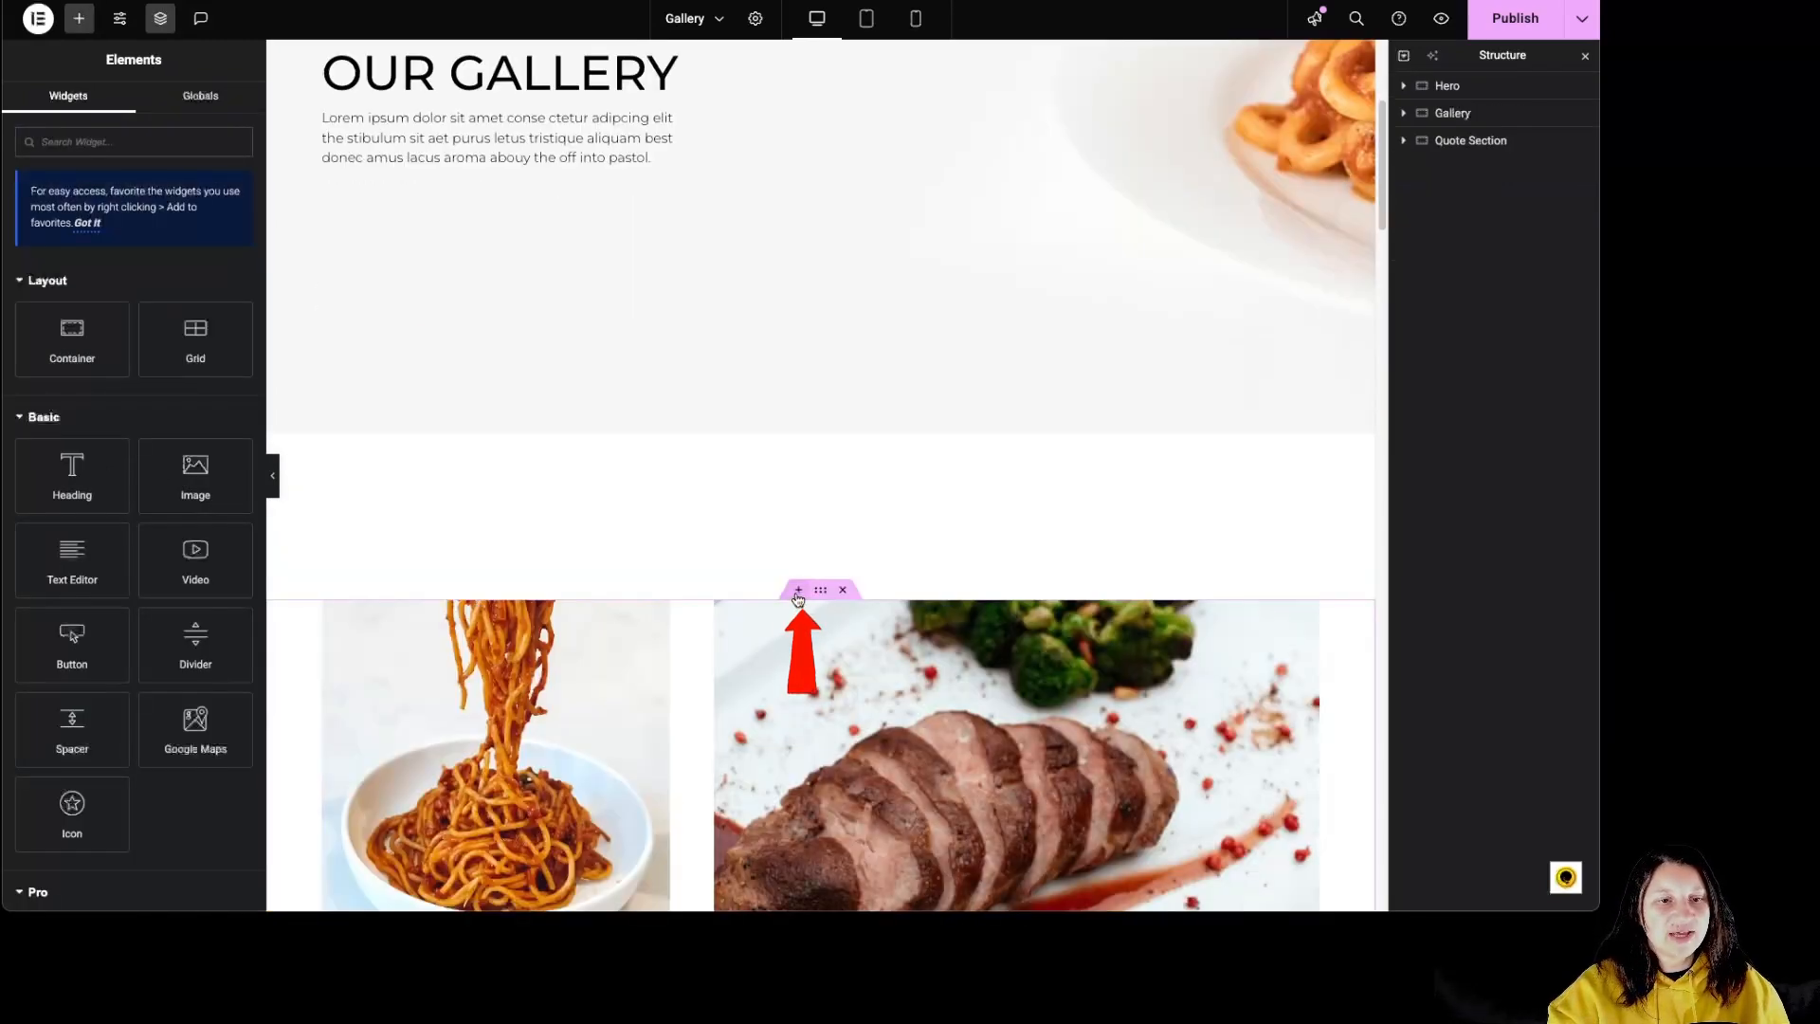
pyautogui.click(798, 595)
pyautogui.click(821, 516)
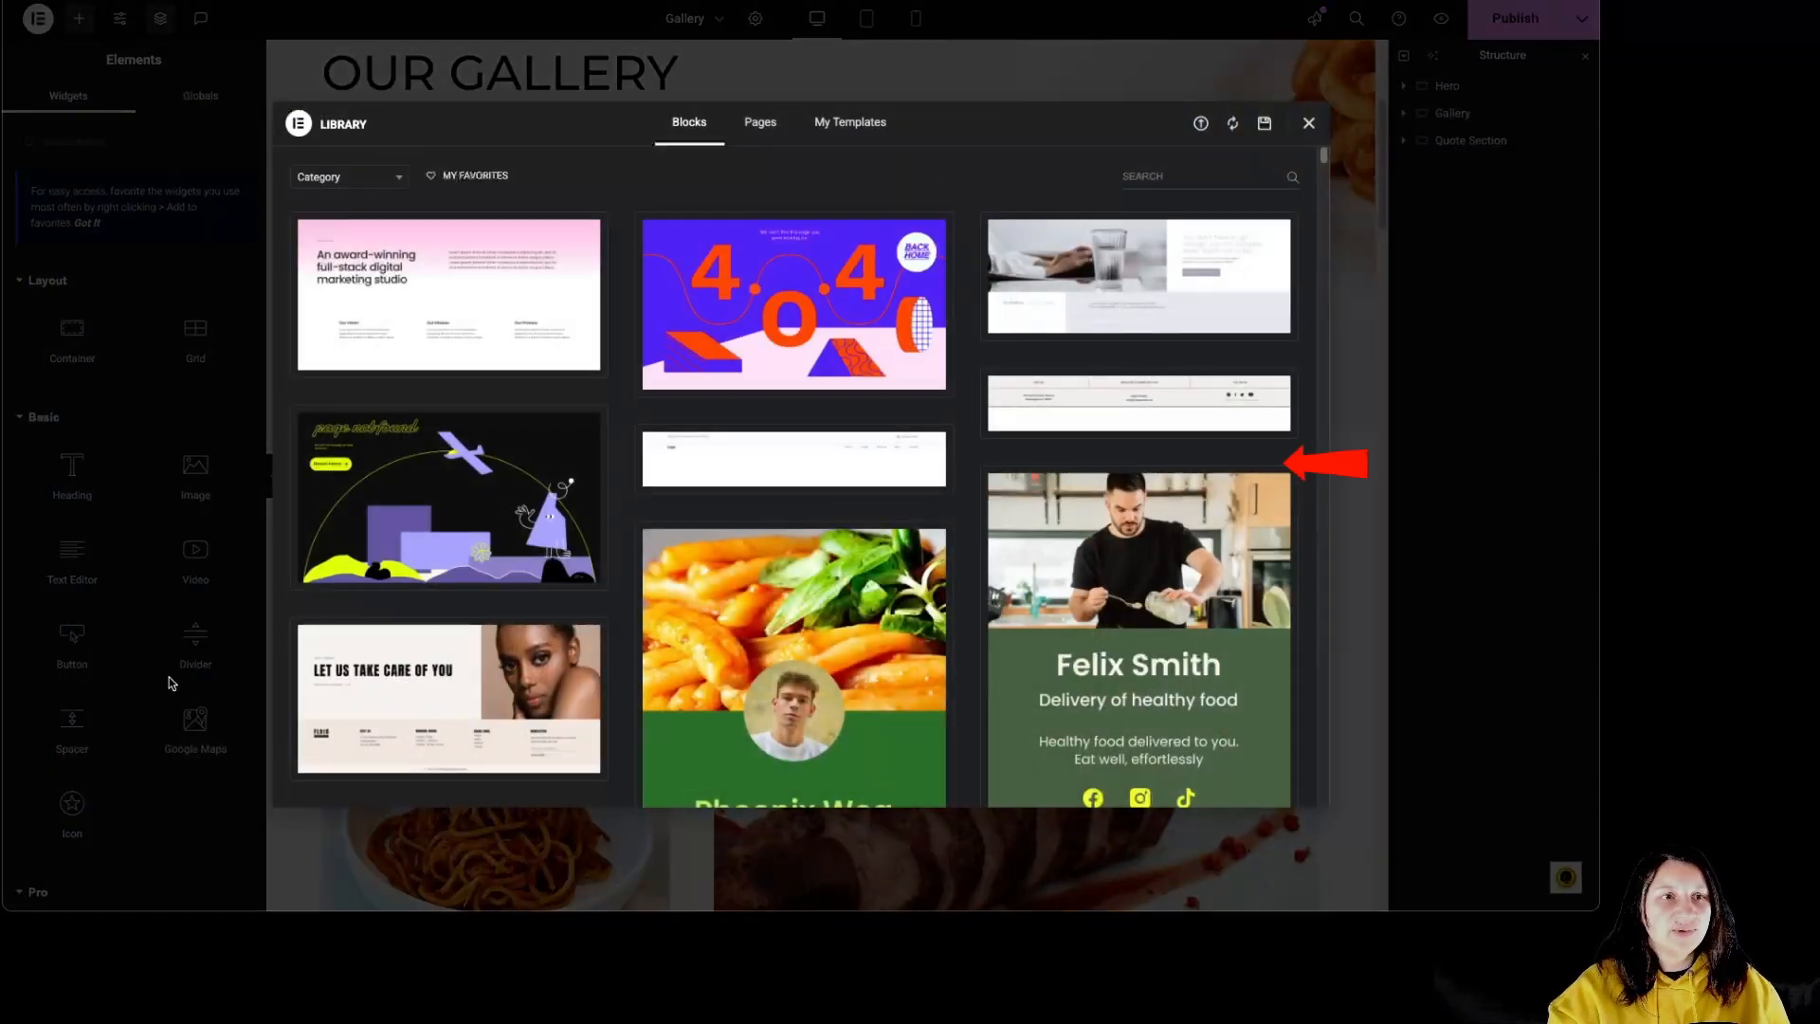
pyautogui.click(760, 125)
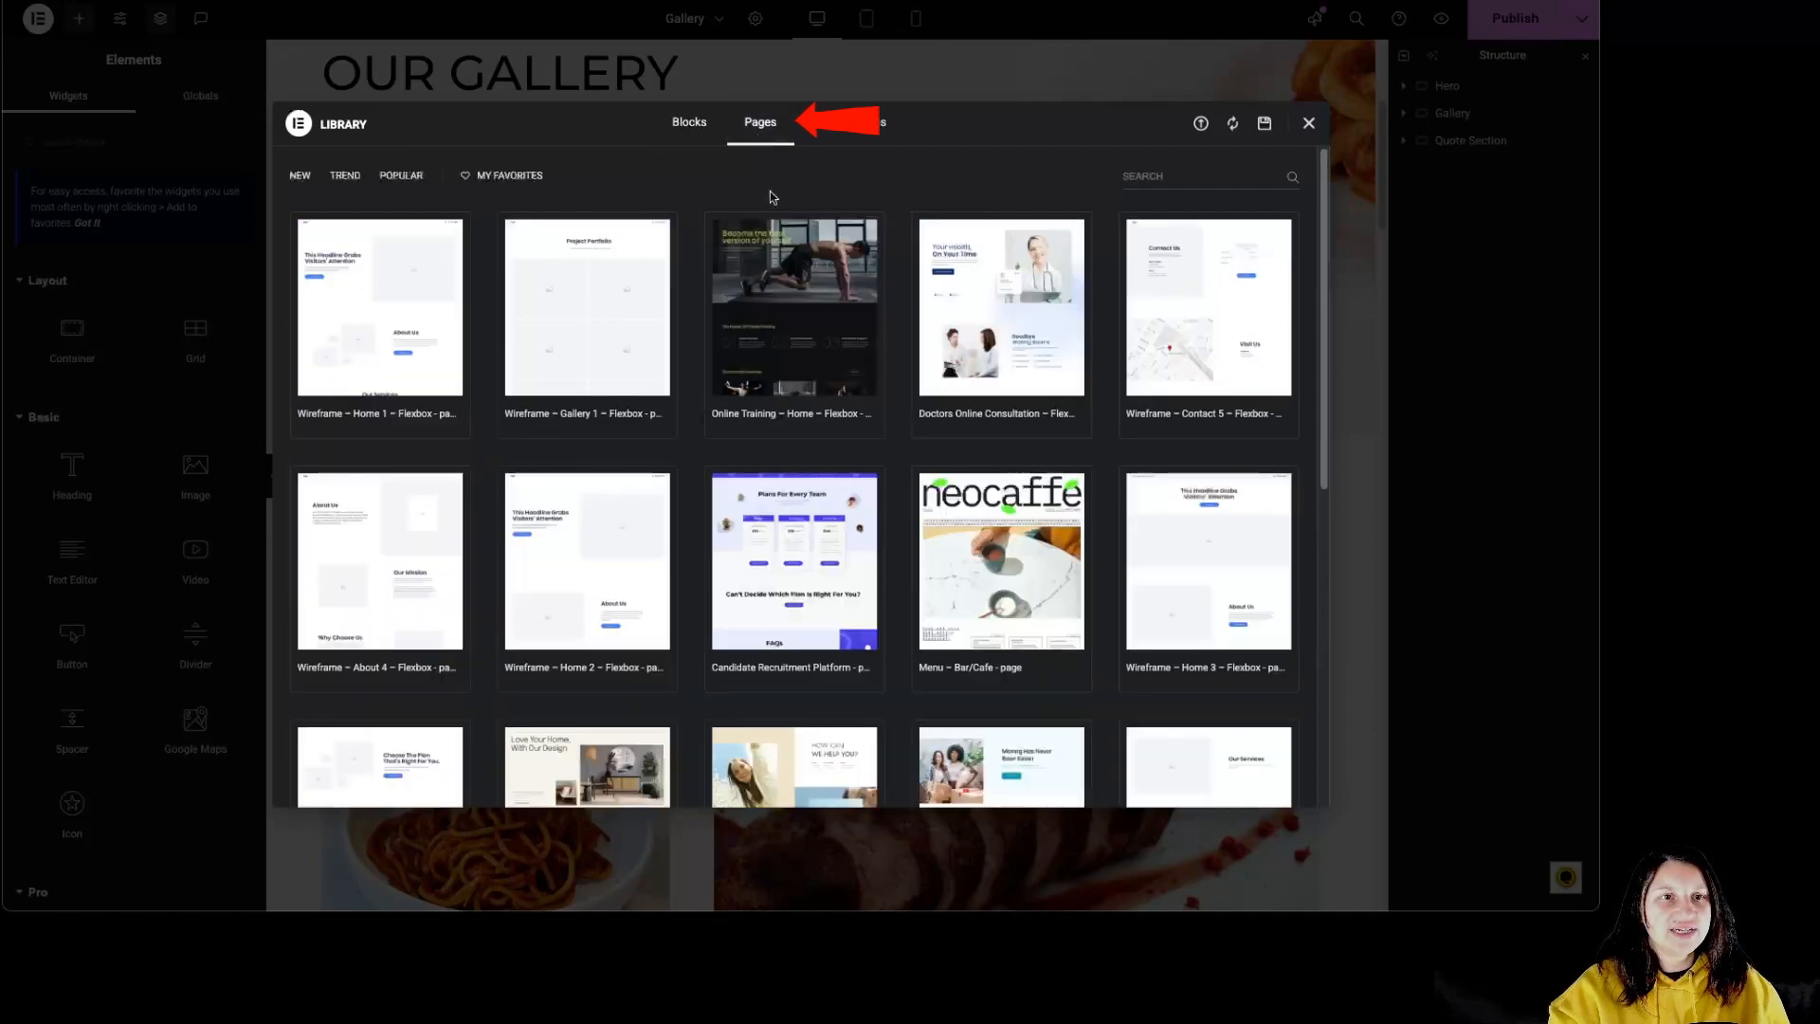
pyautogui.click(695, 130)
pyautogui.click(379, 180)
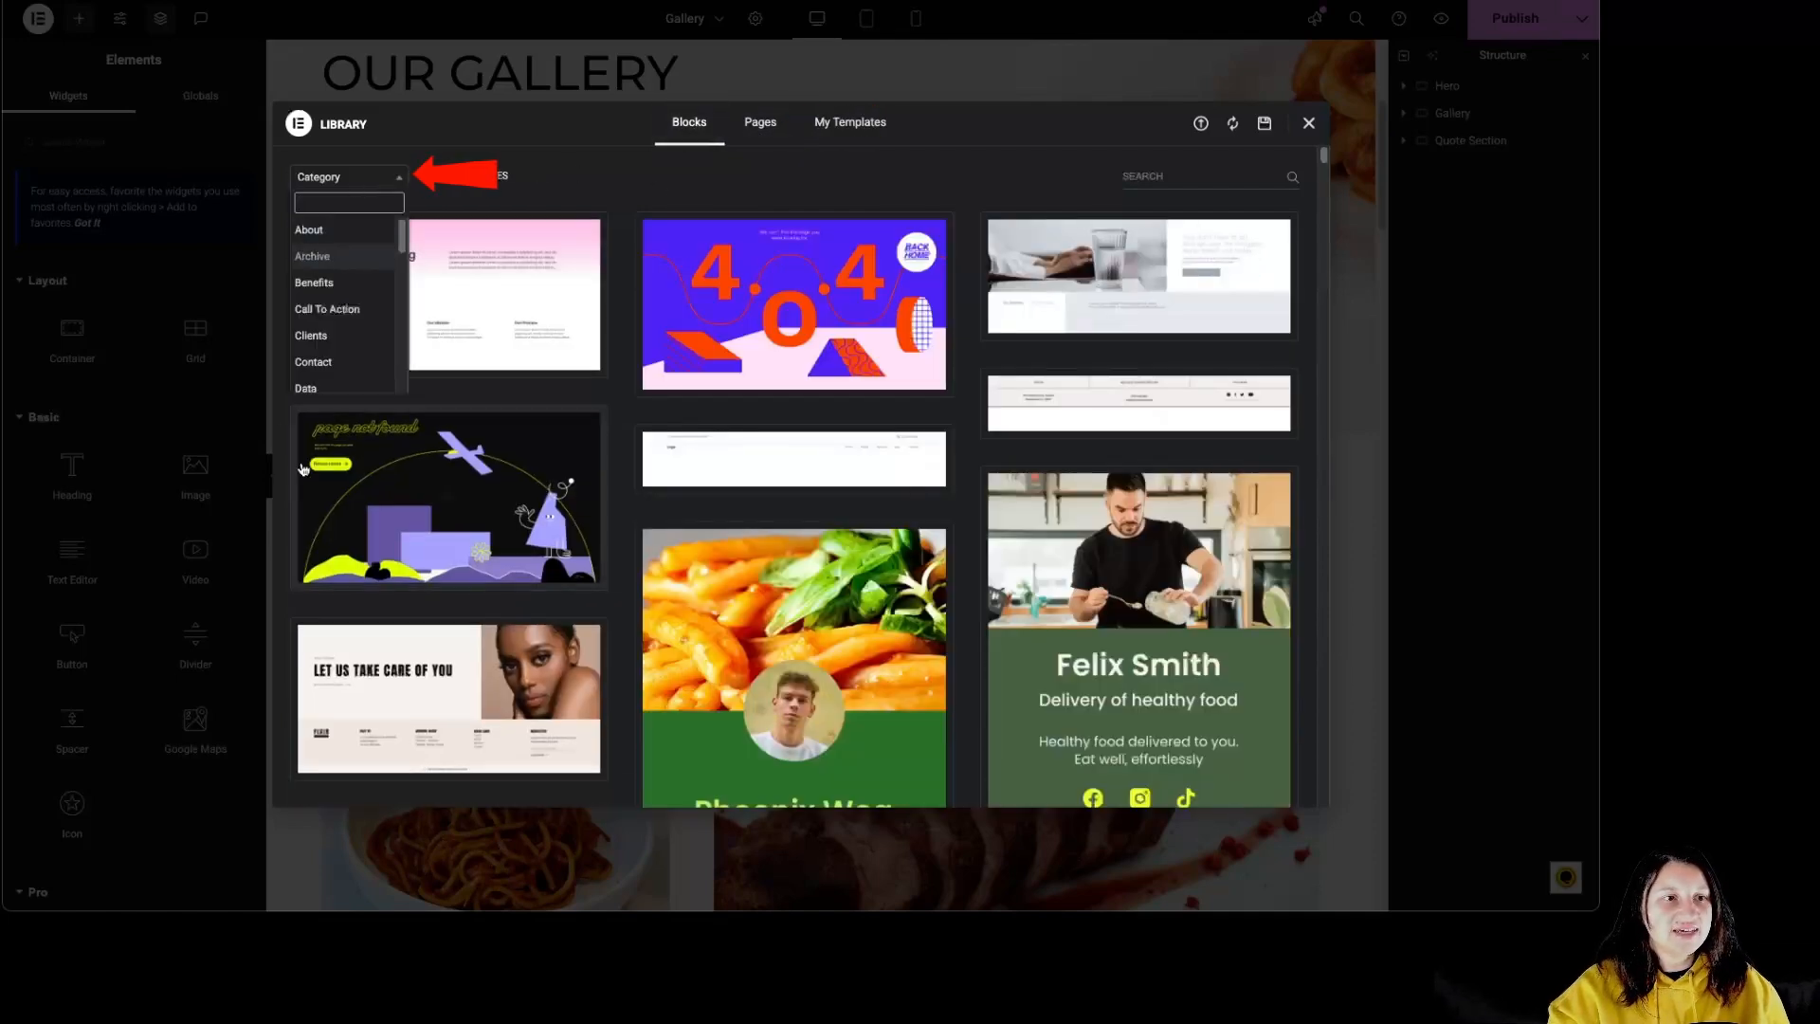
pyautogui.click(332, 338)
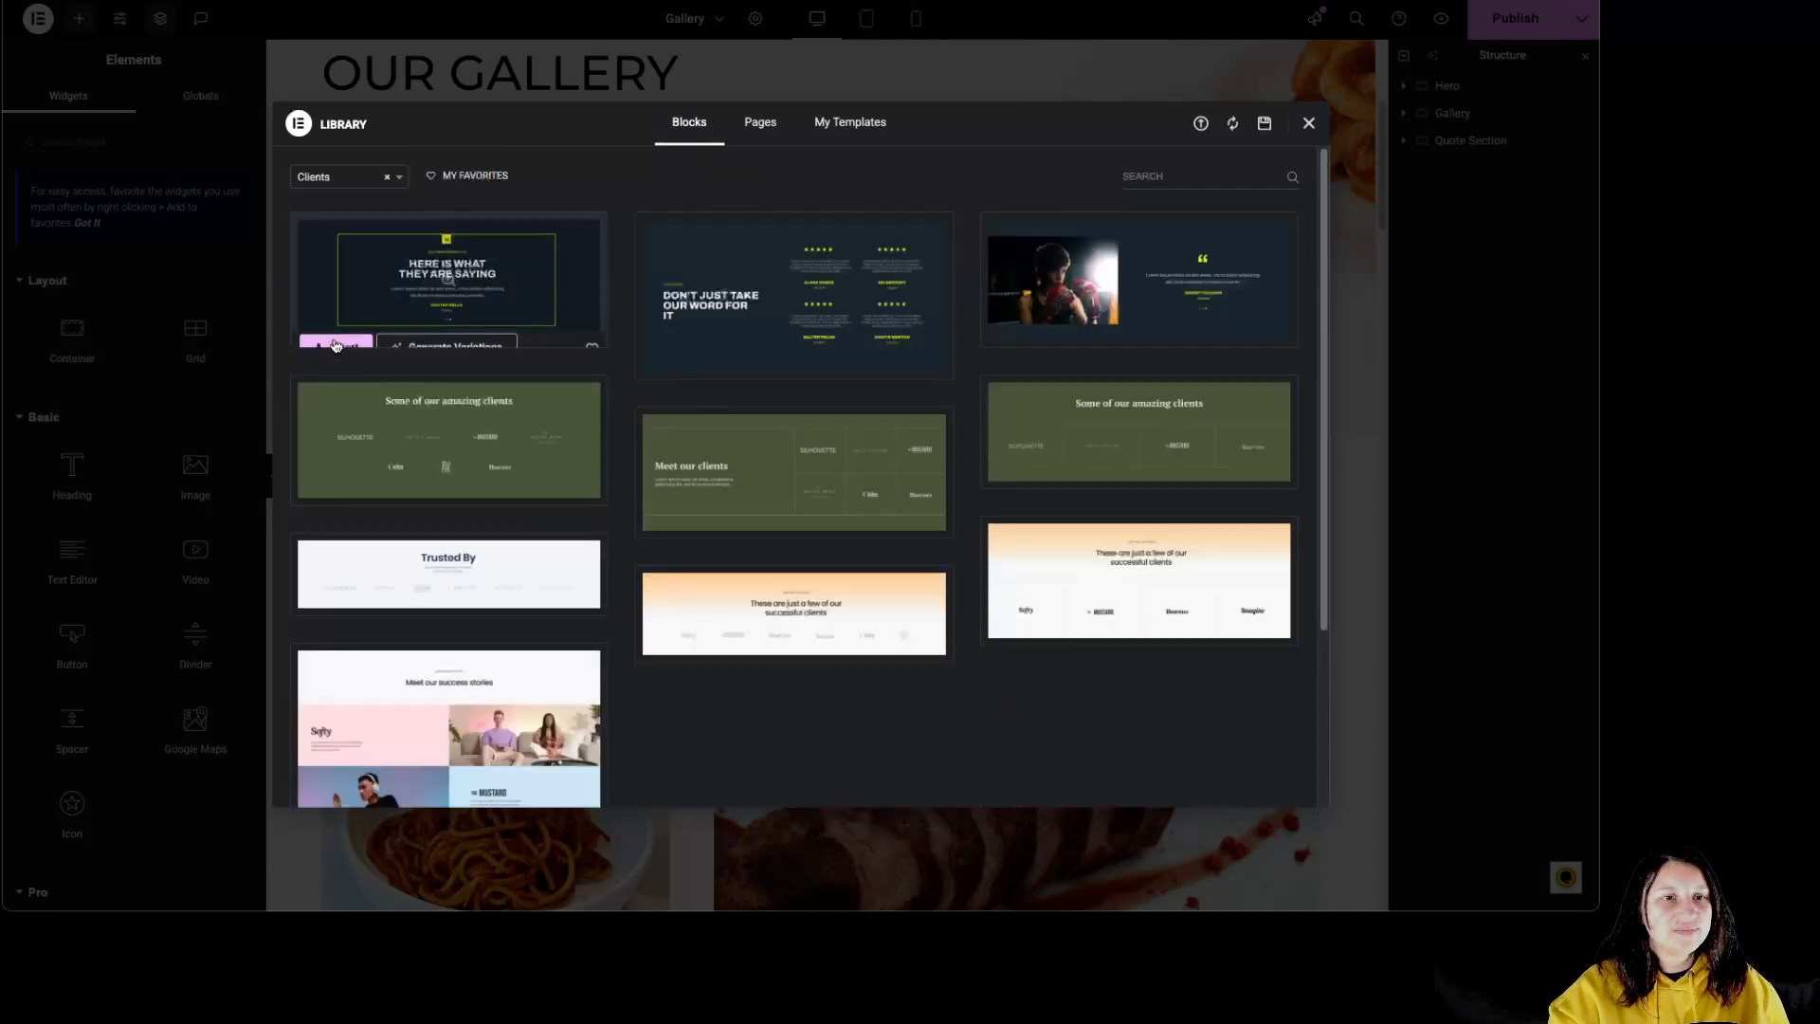
pyautogui.moveTo(673, 366)
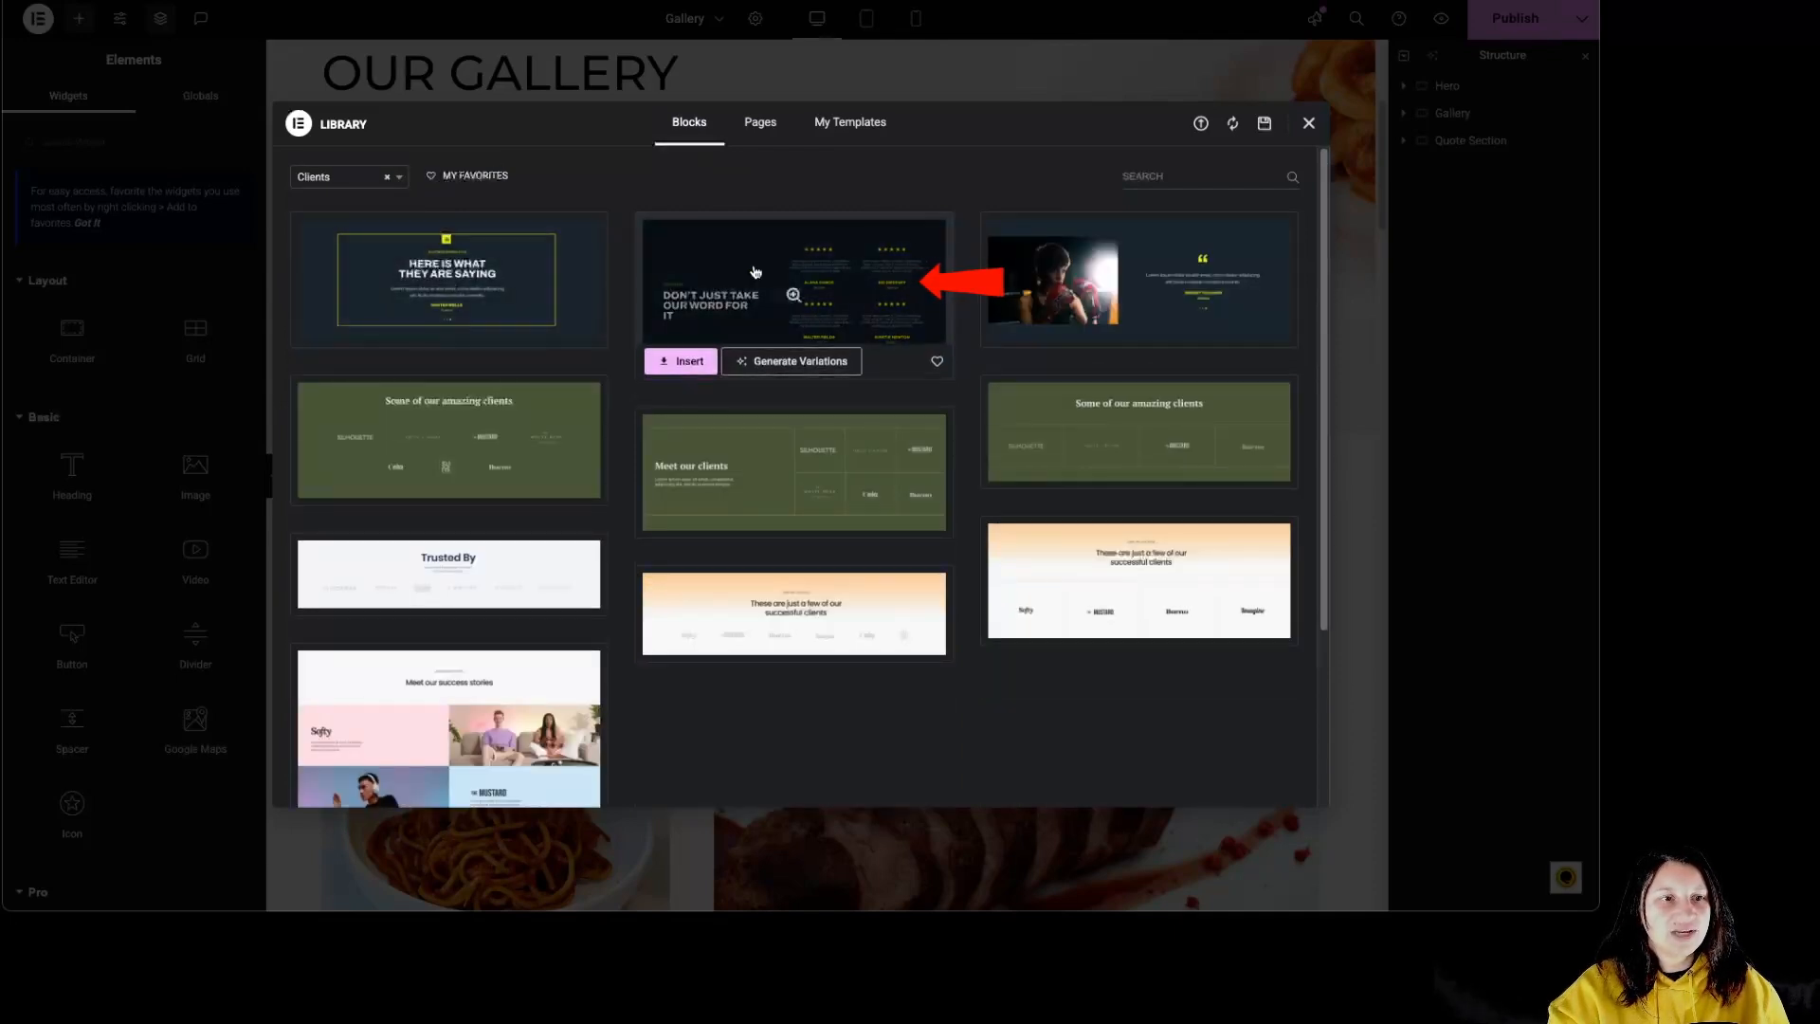
pyautogui.click(673, 363)
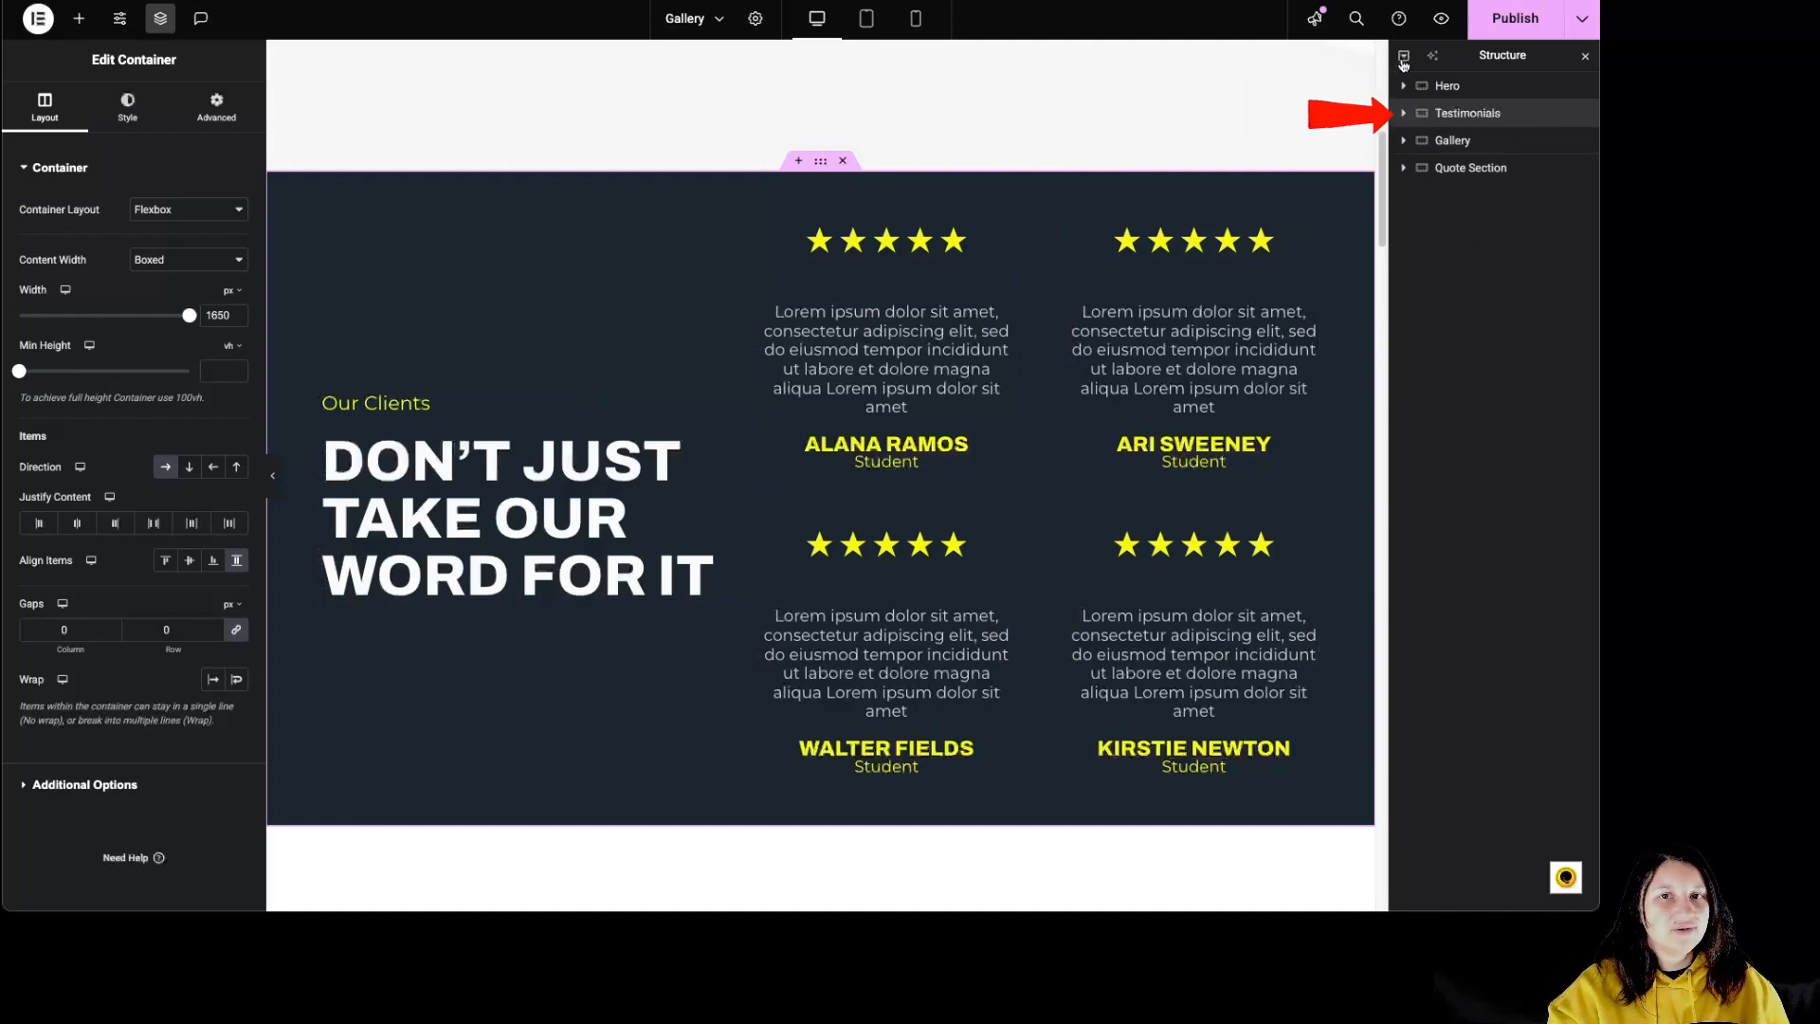
# Step: Expand the new Testimonials section's structure and compare its heading container with the hero text
pyautogui.click(1404, 114)
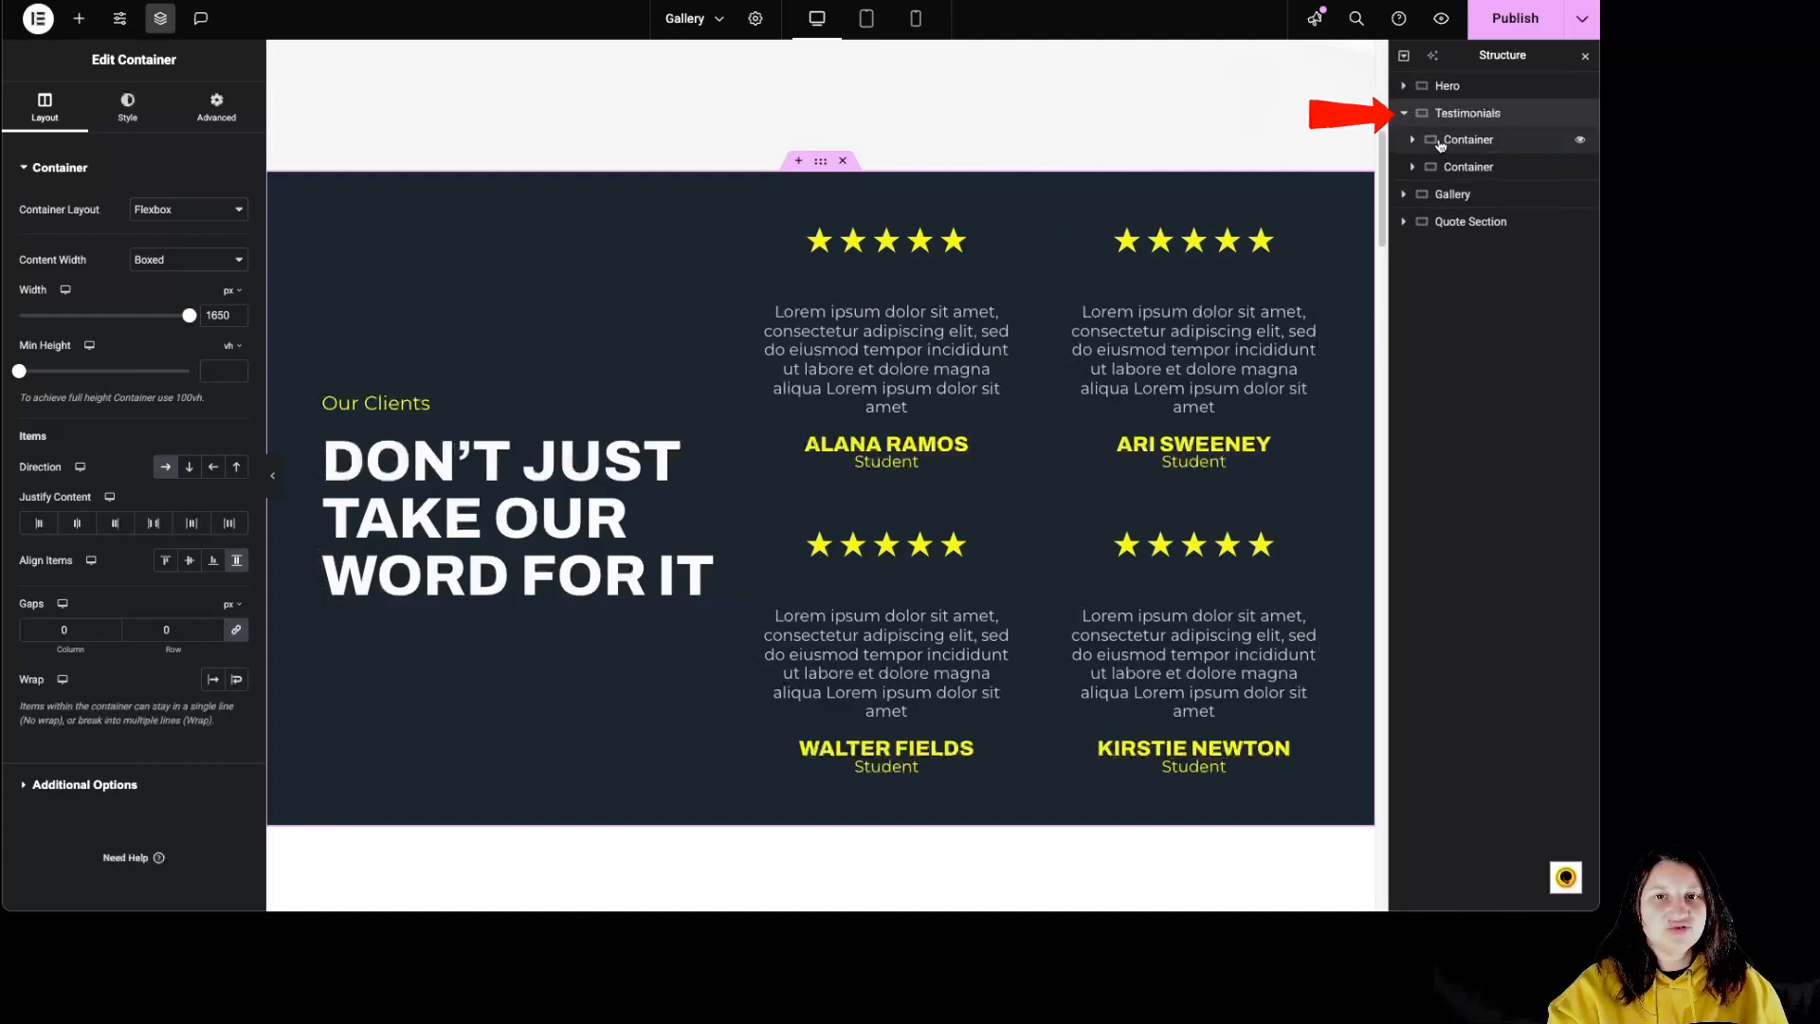
pyautogui.click(1412, 141)
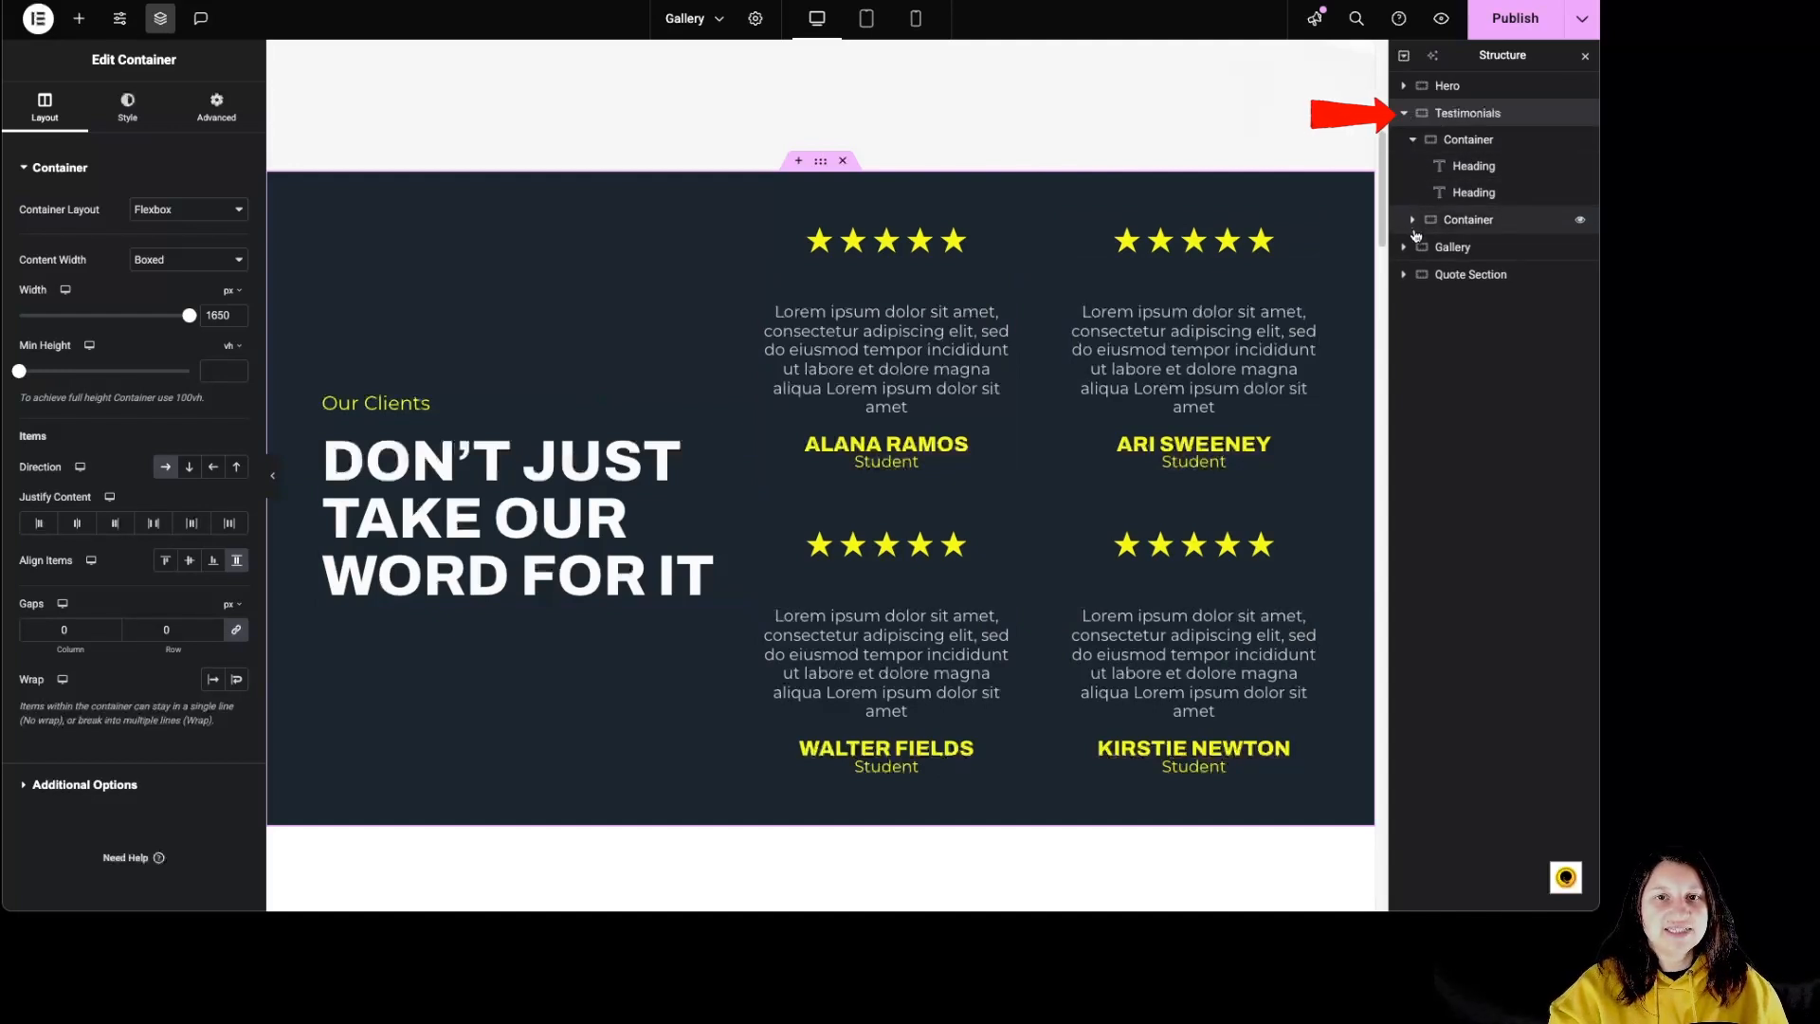
pyautogui.click(1412, 222)
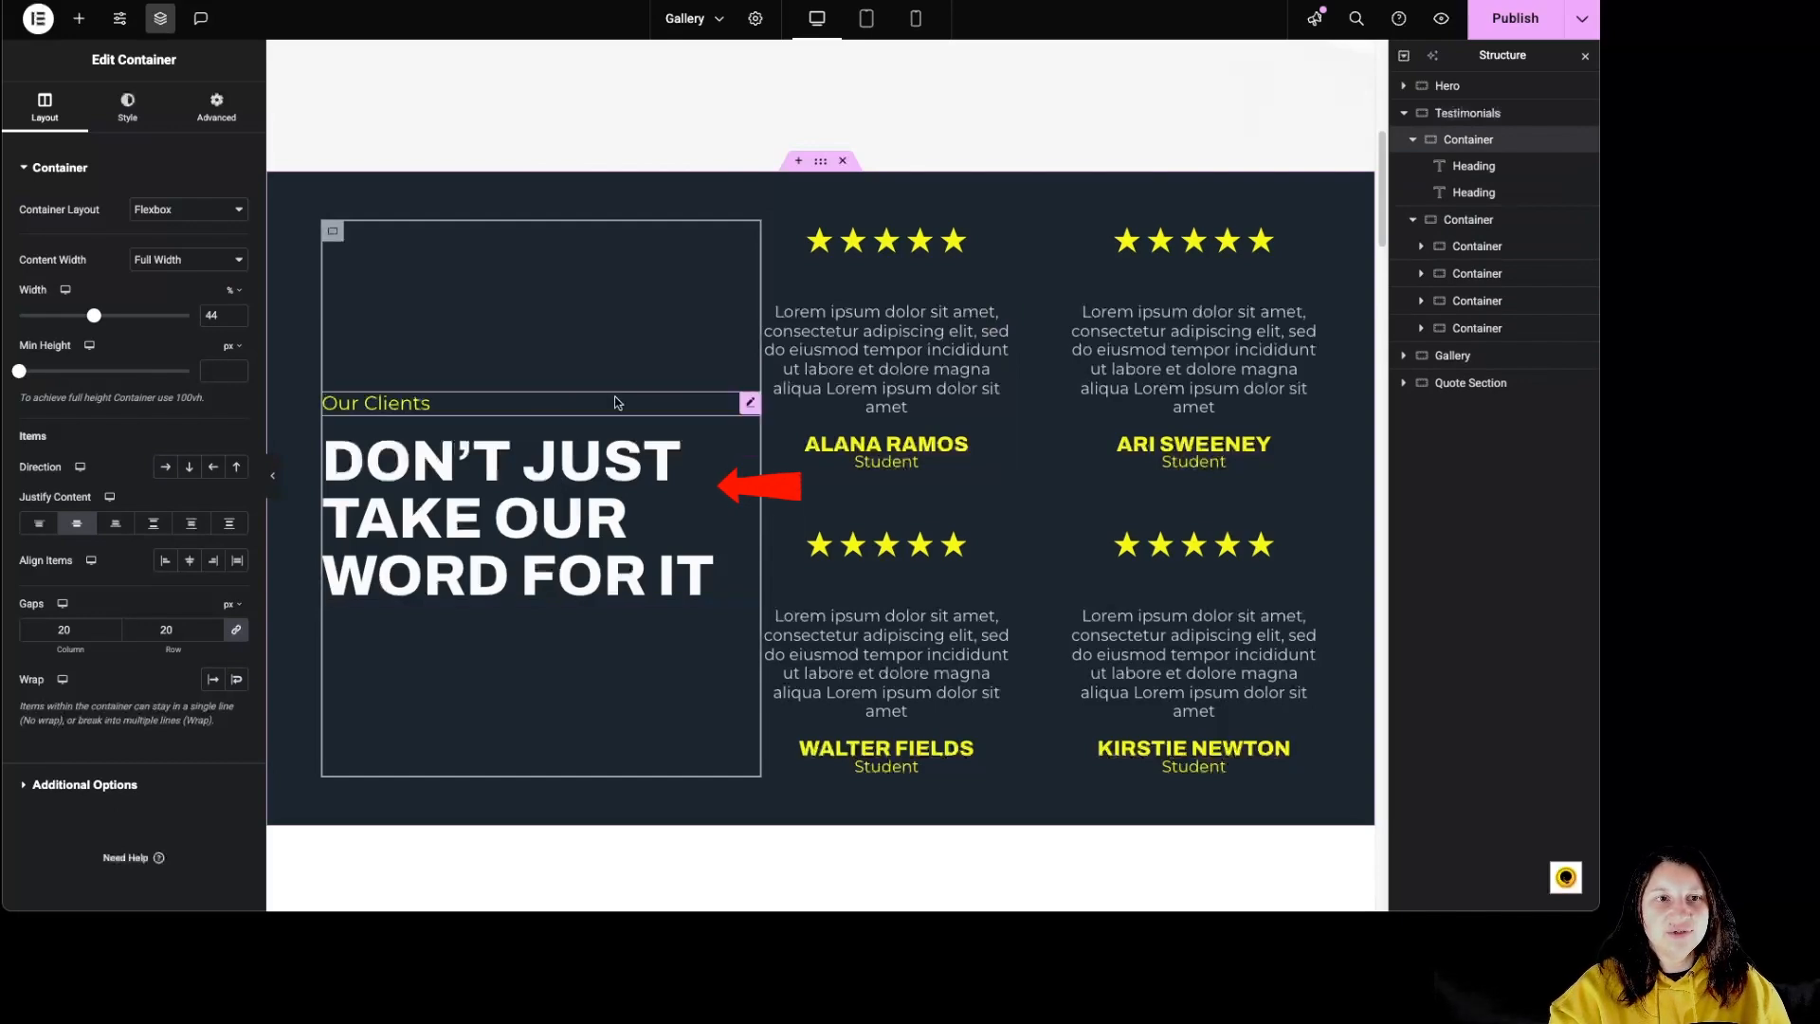
pyautogui.scroll(5, 691, 552)
pyautogui.scroll(1, 691, 551)
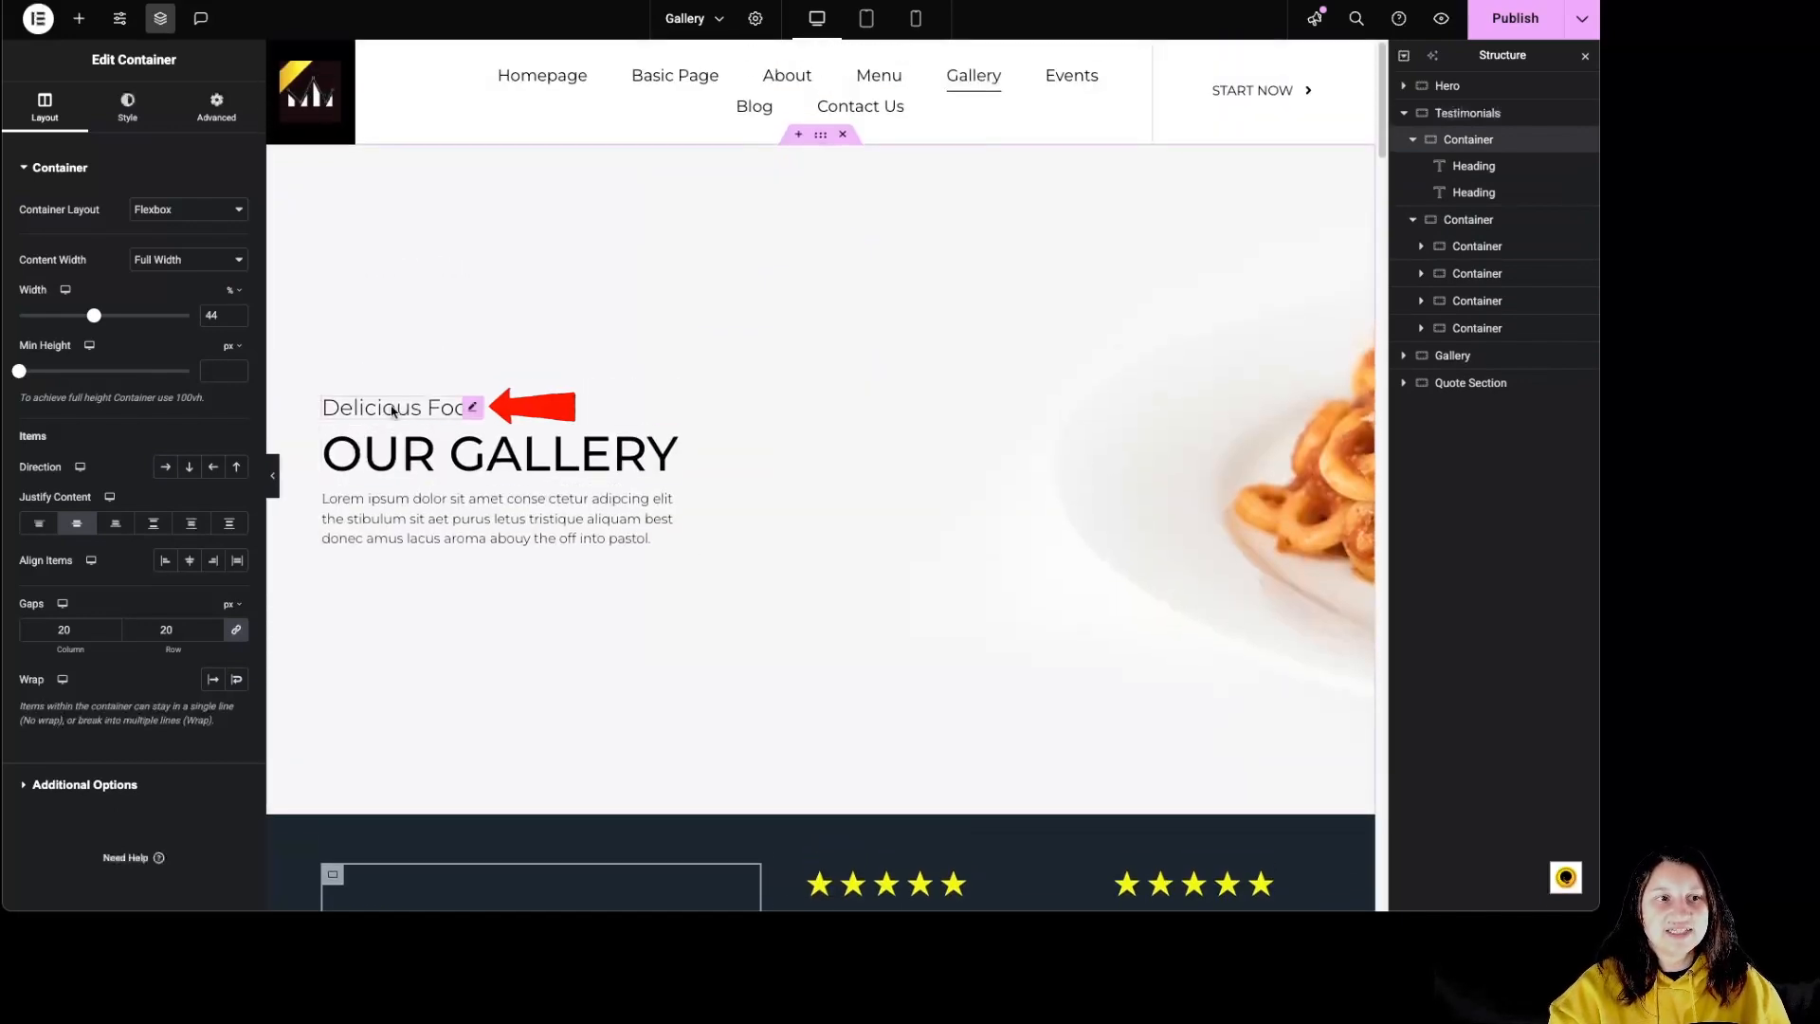
pyautogui.scroll(-5, 816, 528)
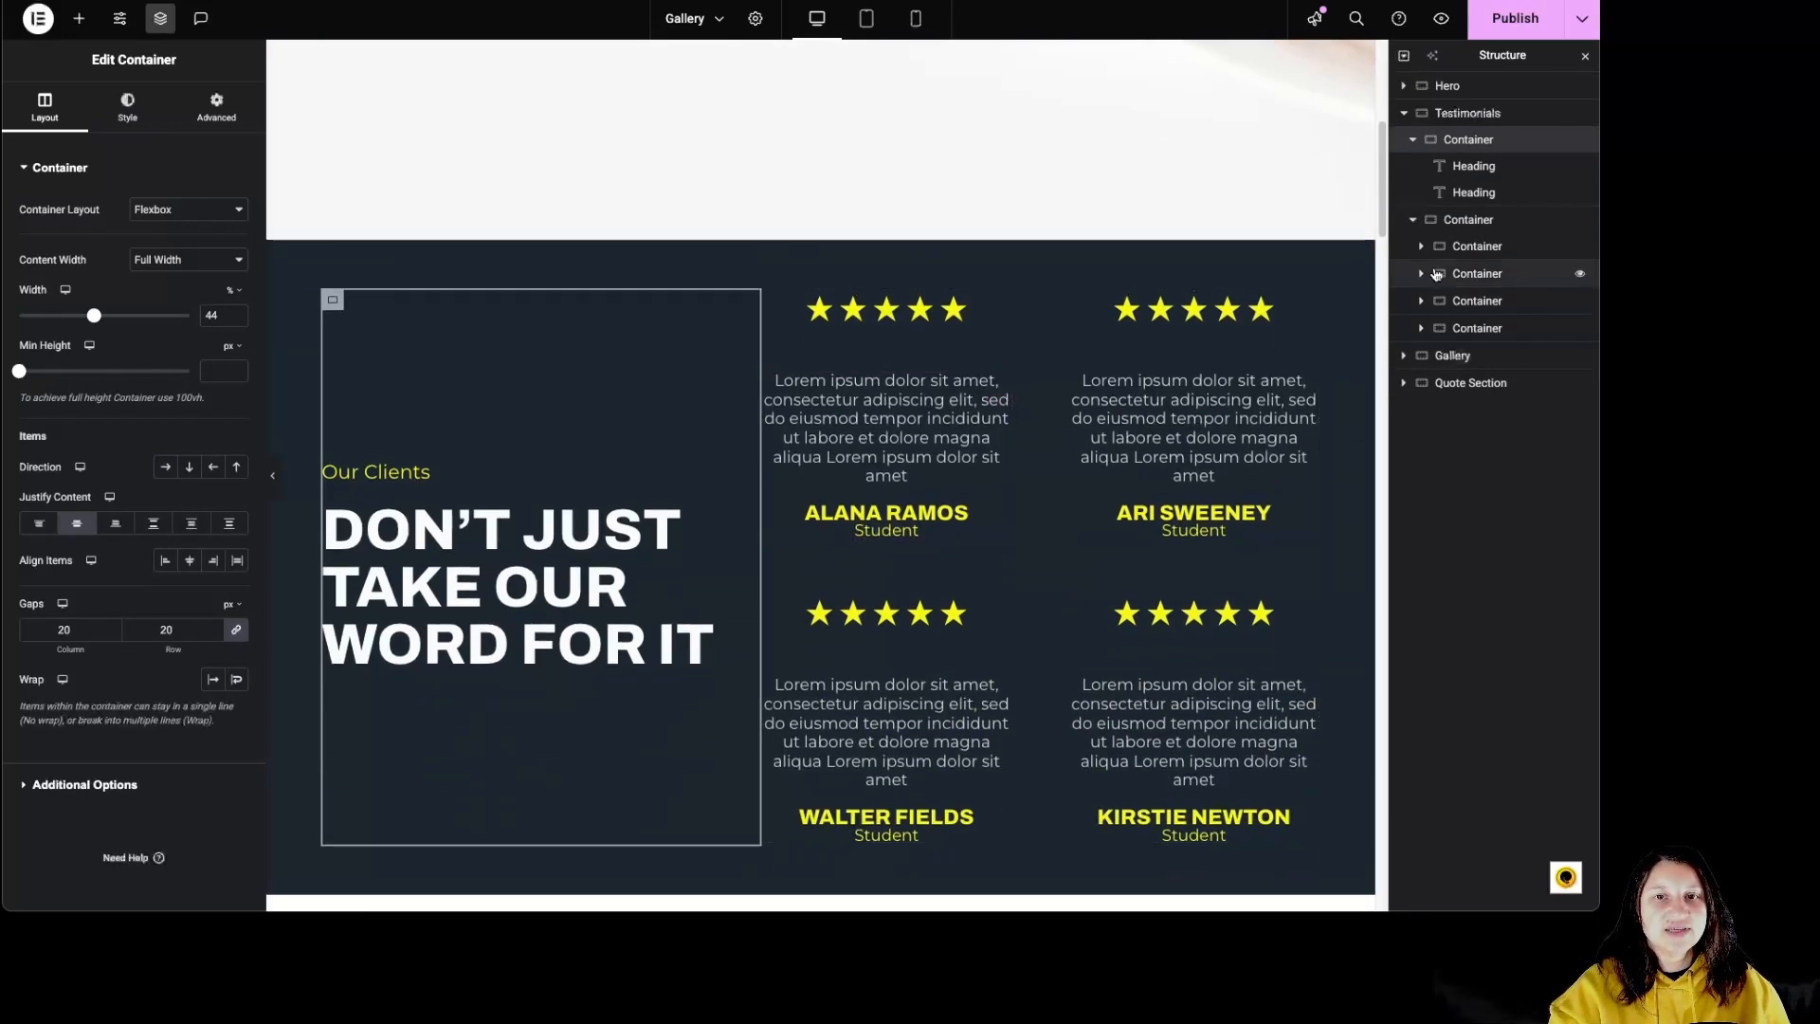
# Step: Inspect the reviews container and the star rating and testimonial widgets of its first review
pyautogui.click(1451, 227)
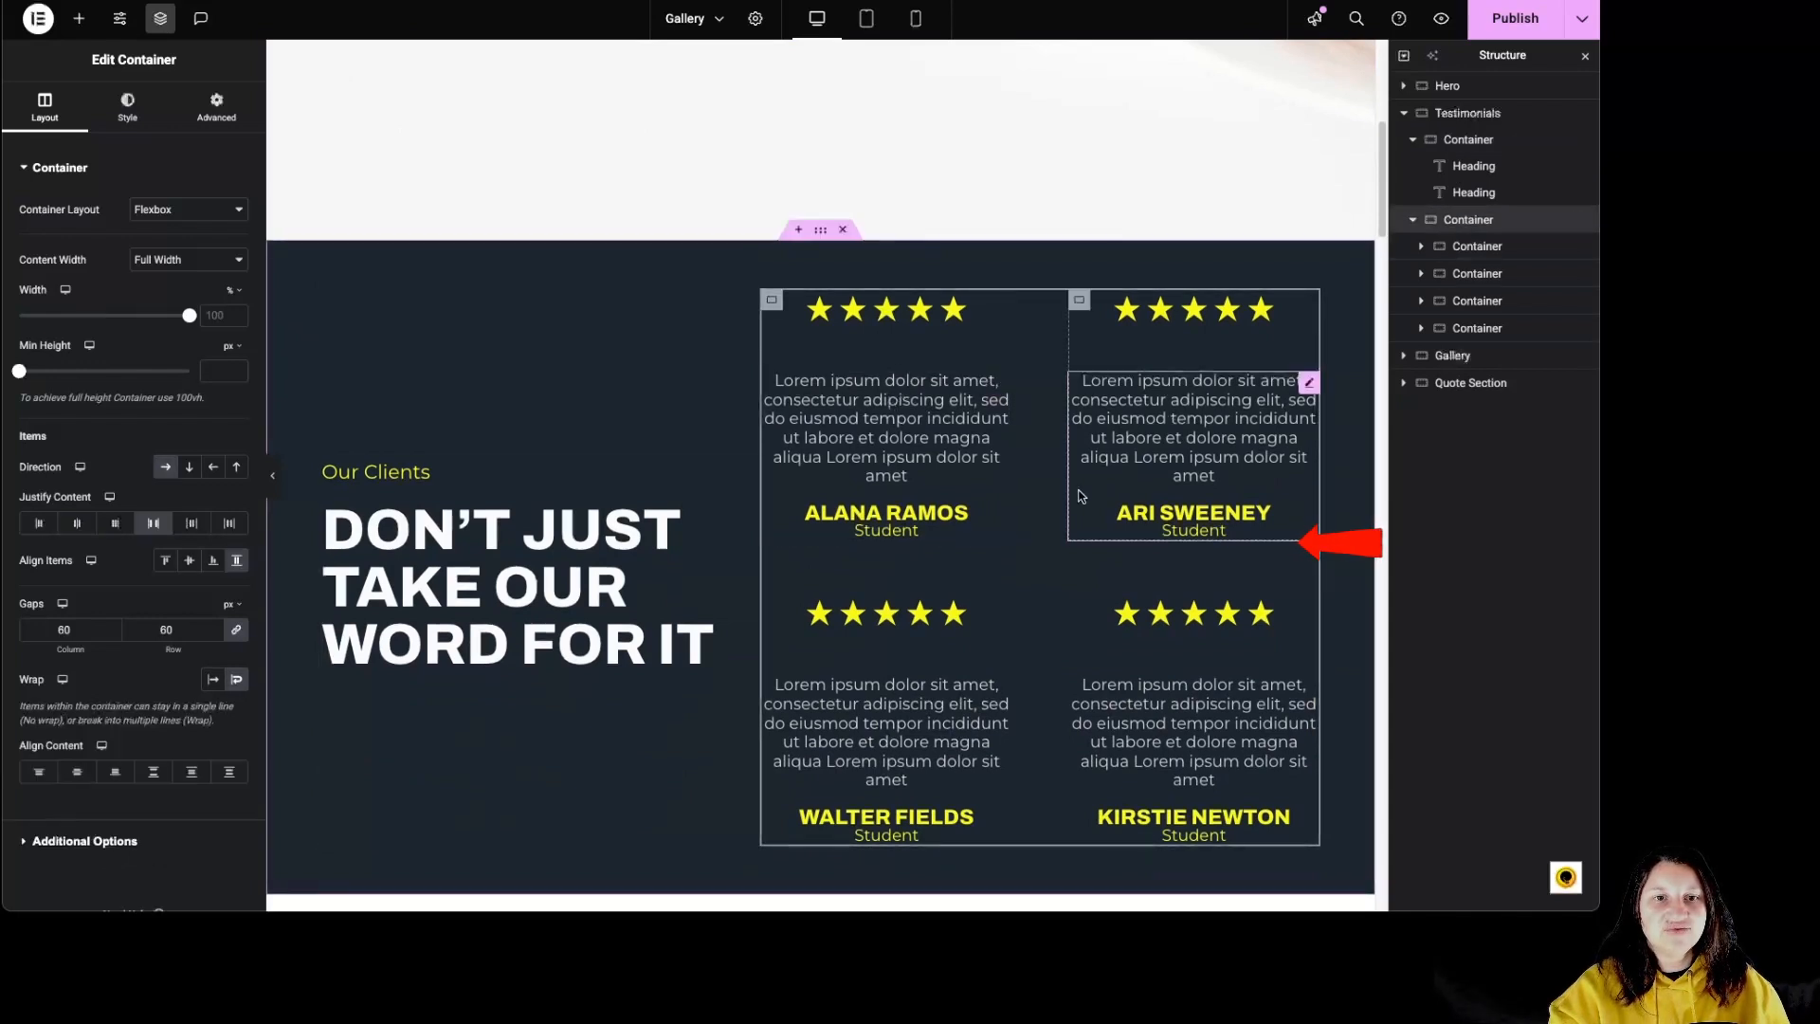
pyautogui.click(1427, 246)
pyautogui.click(1422, 248)
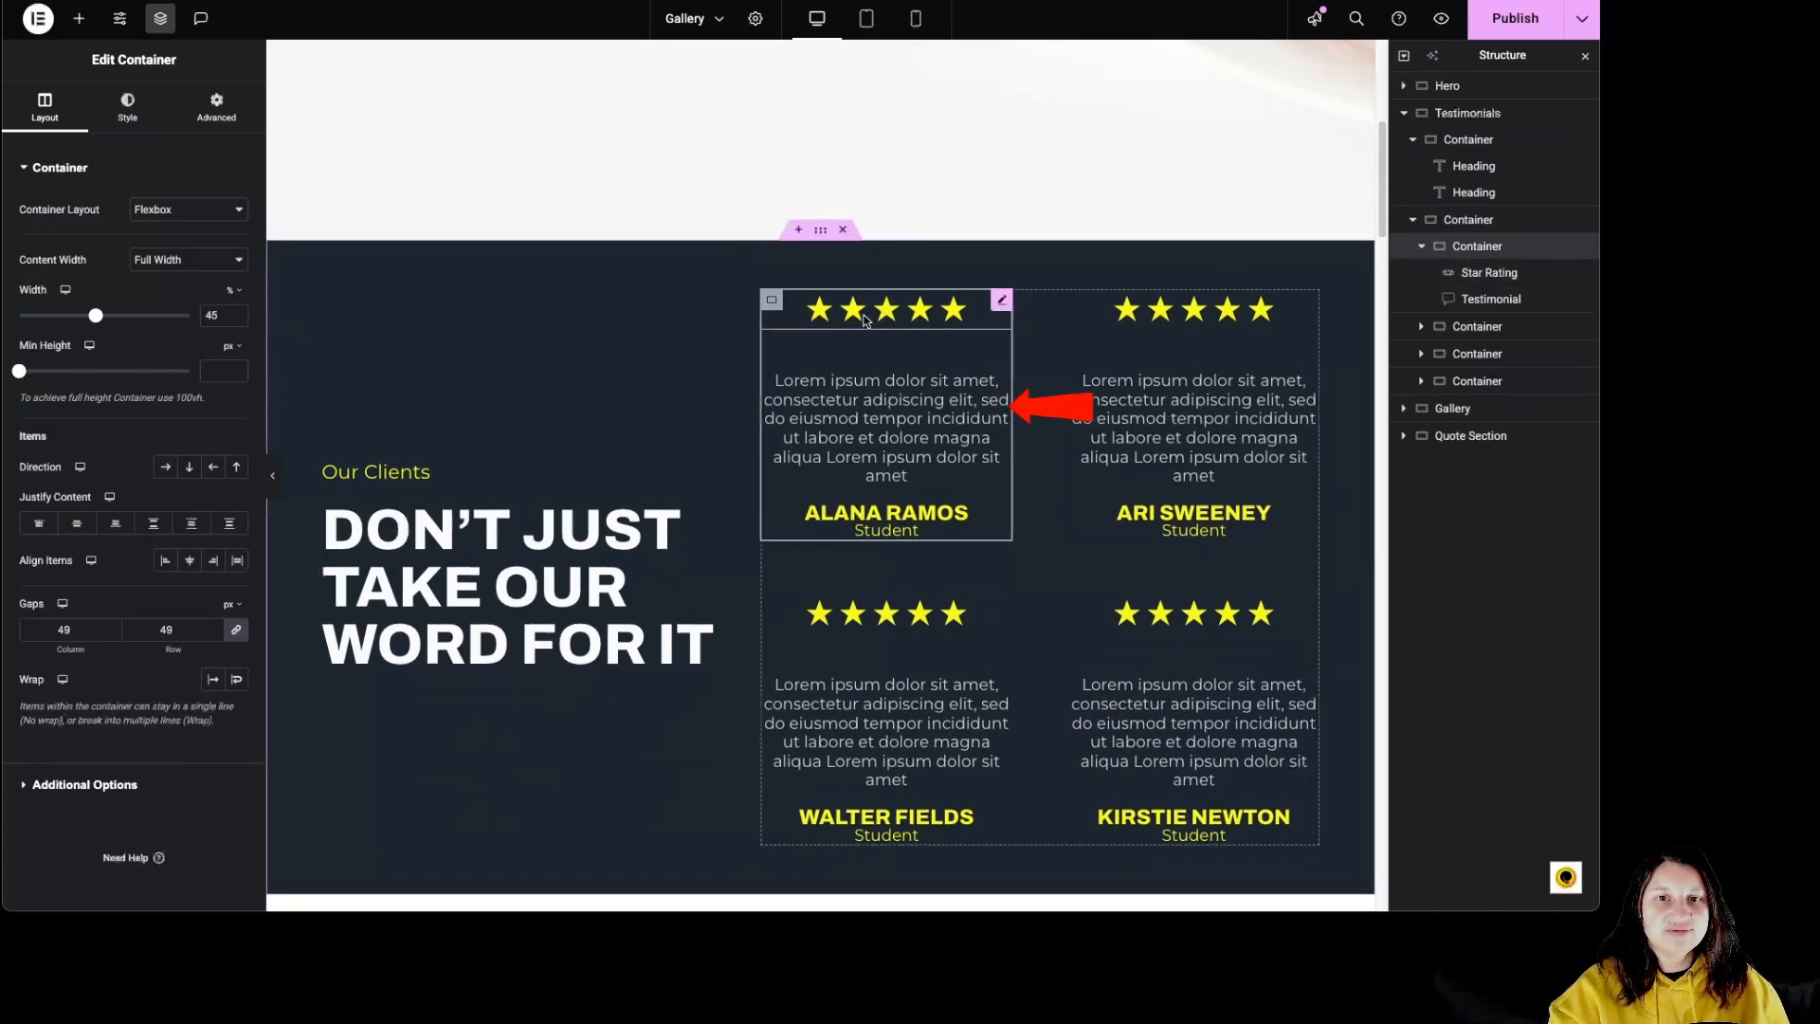
pyautogui.click(950, 320)
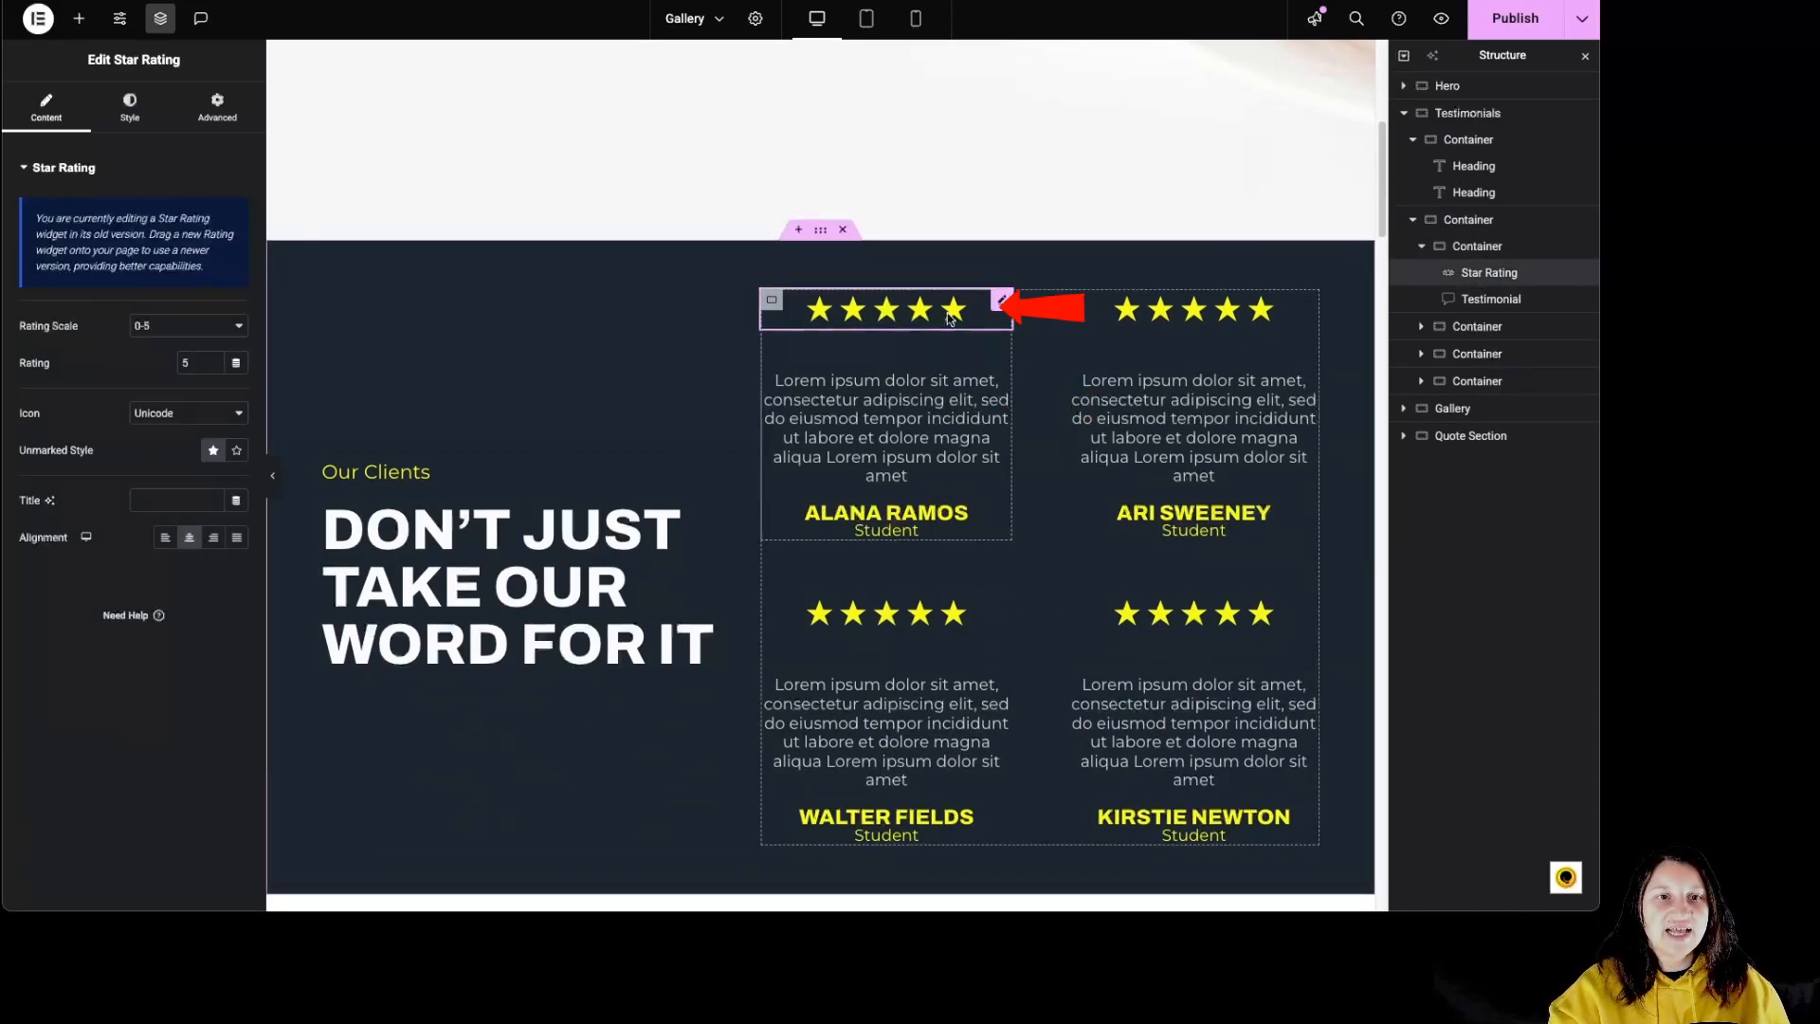
pyautogui.click(971, 457)
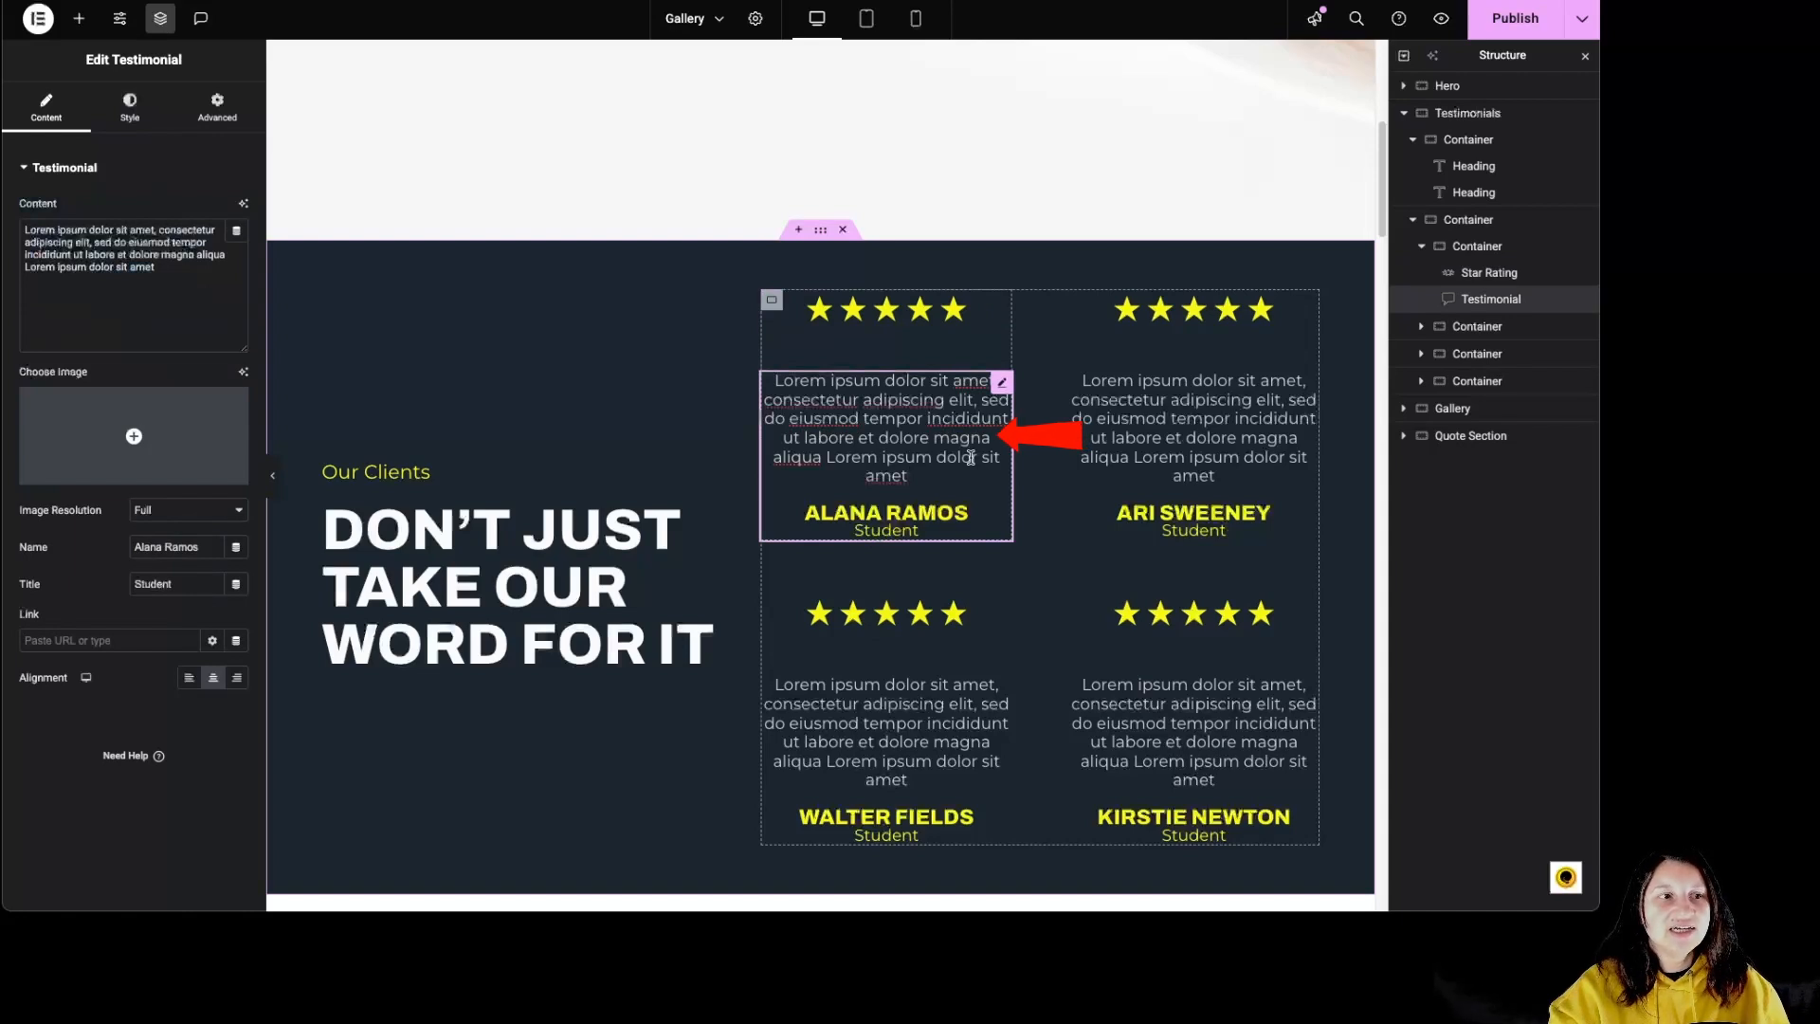
# Step: Keep the first review's star rating scale at 0-5 and set its icon to Font Awesome
pyautogui.click(900, 322)
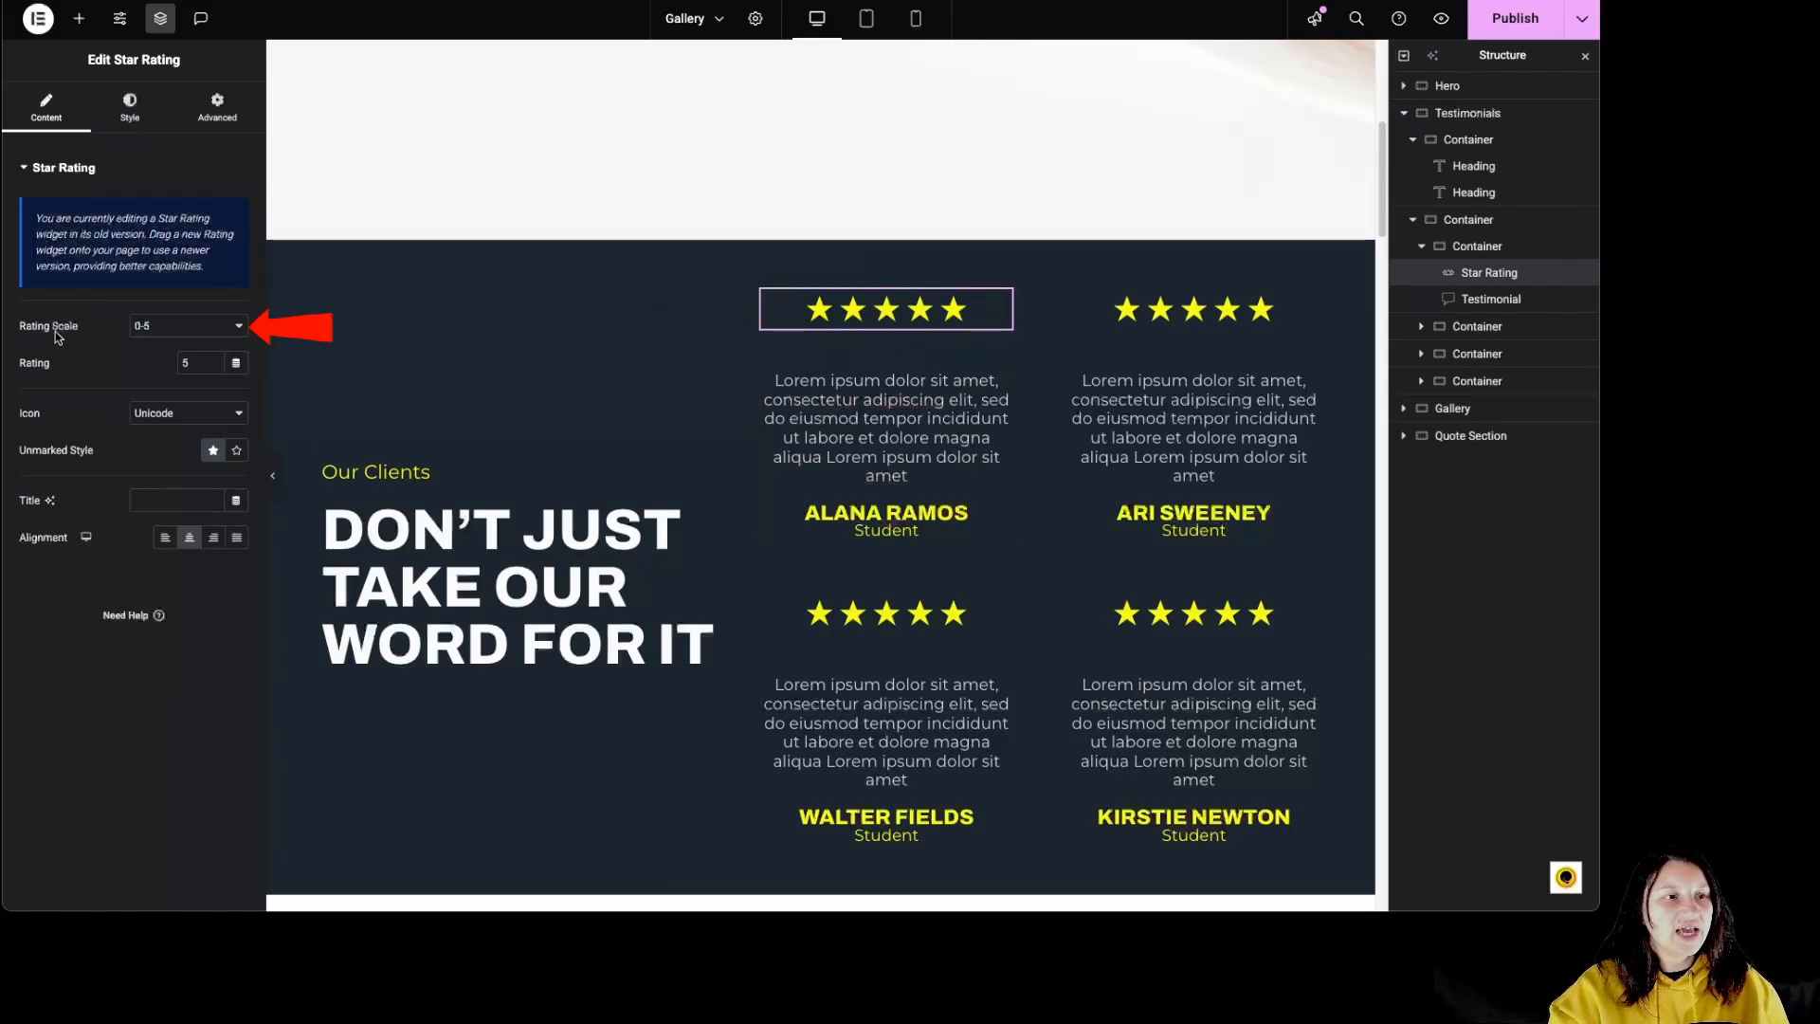
pyautogui.click(185, 331)
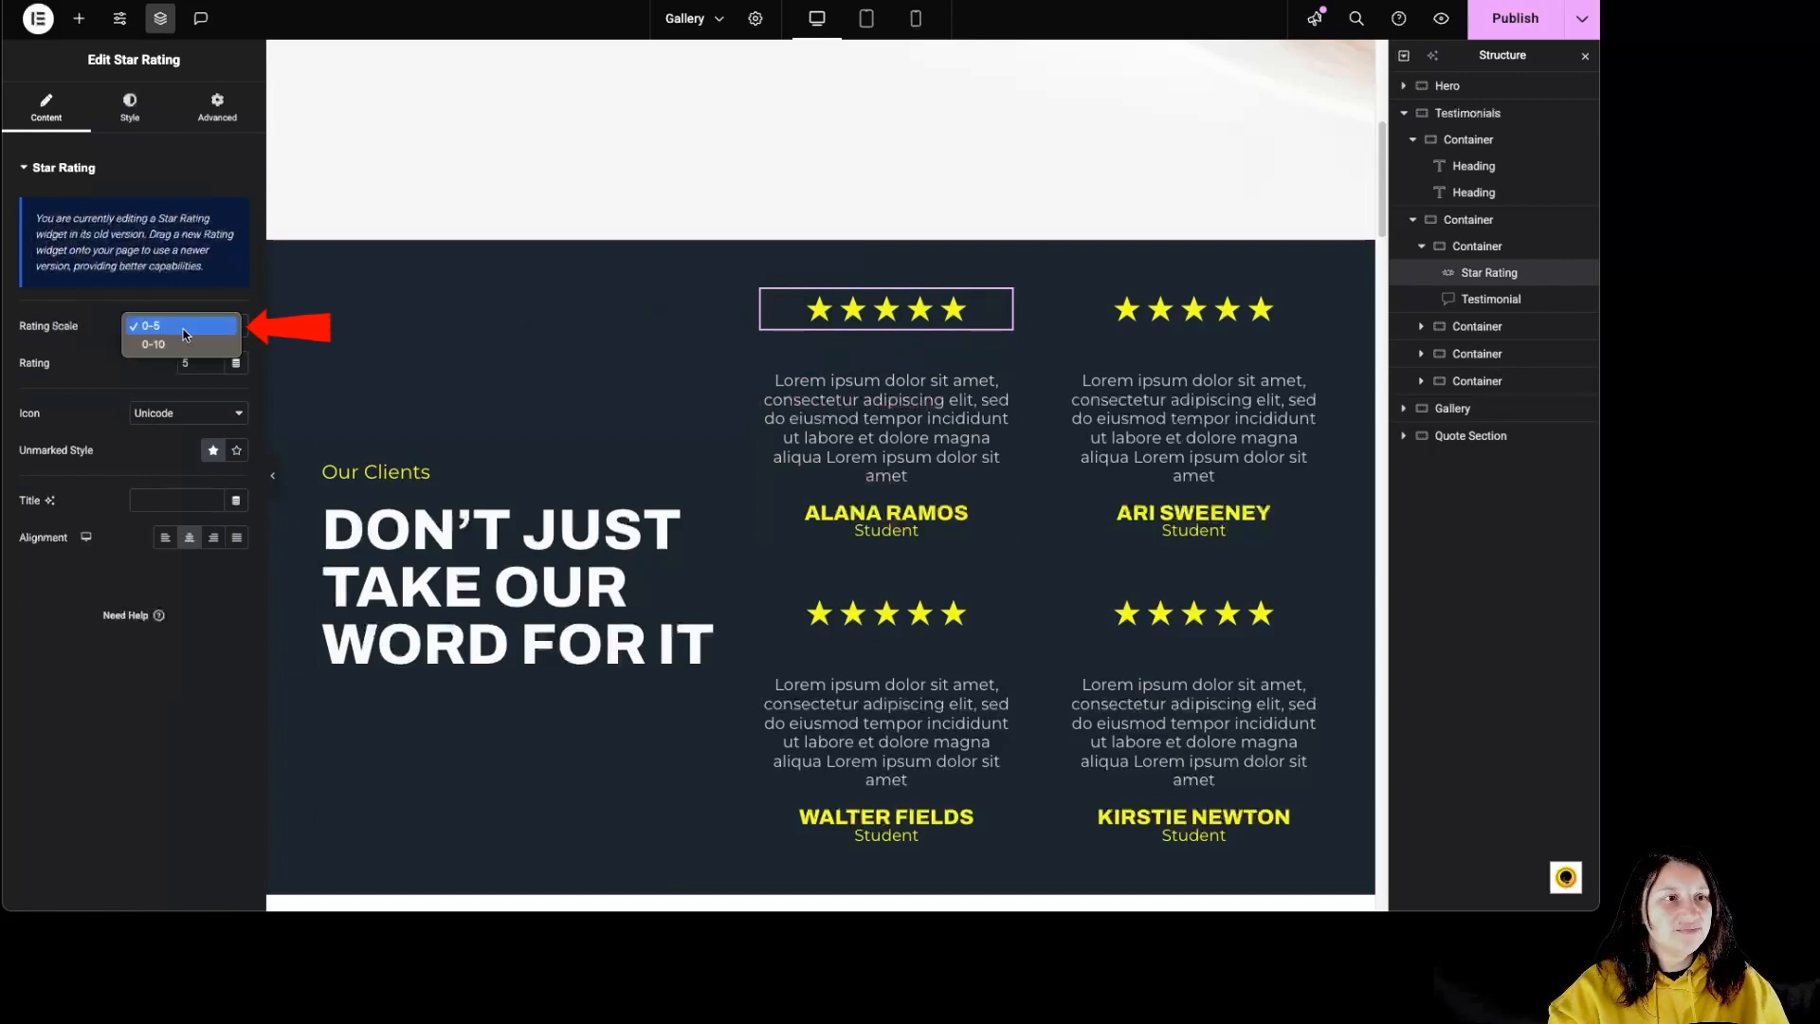
pyautogui.click(185, 328)
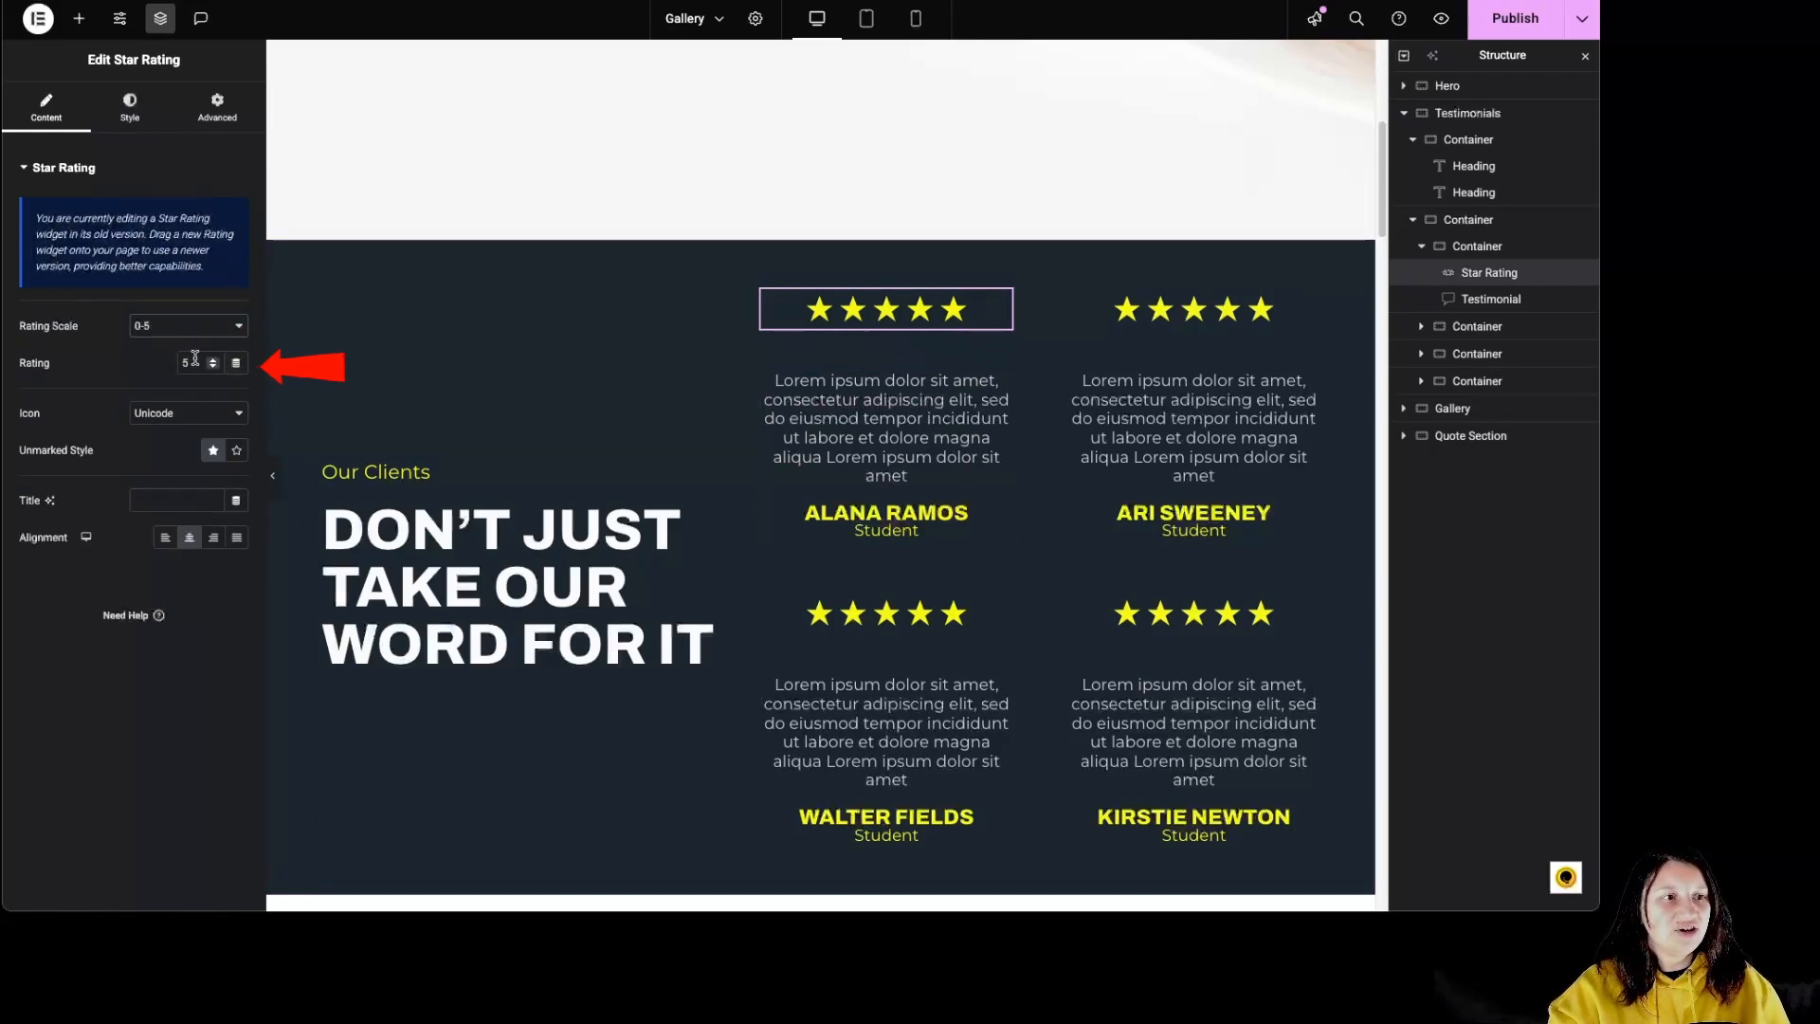
pyautogui.click(207, 414)
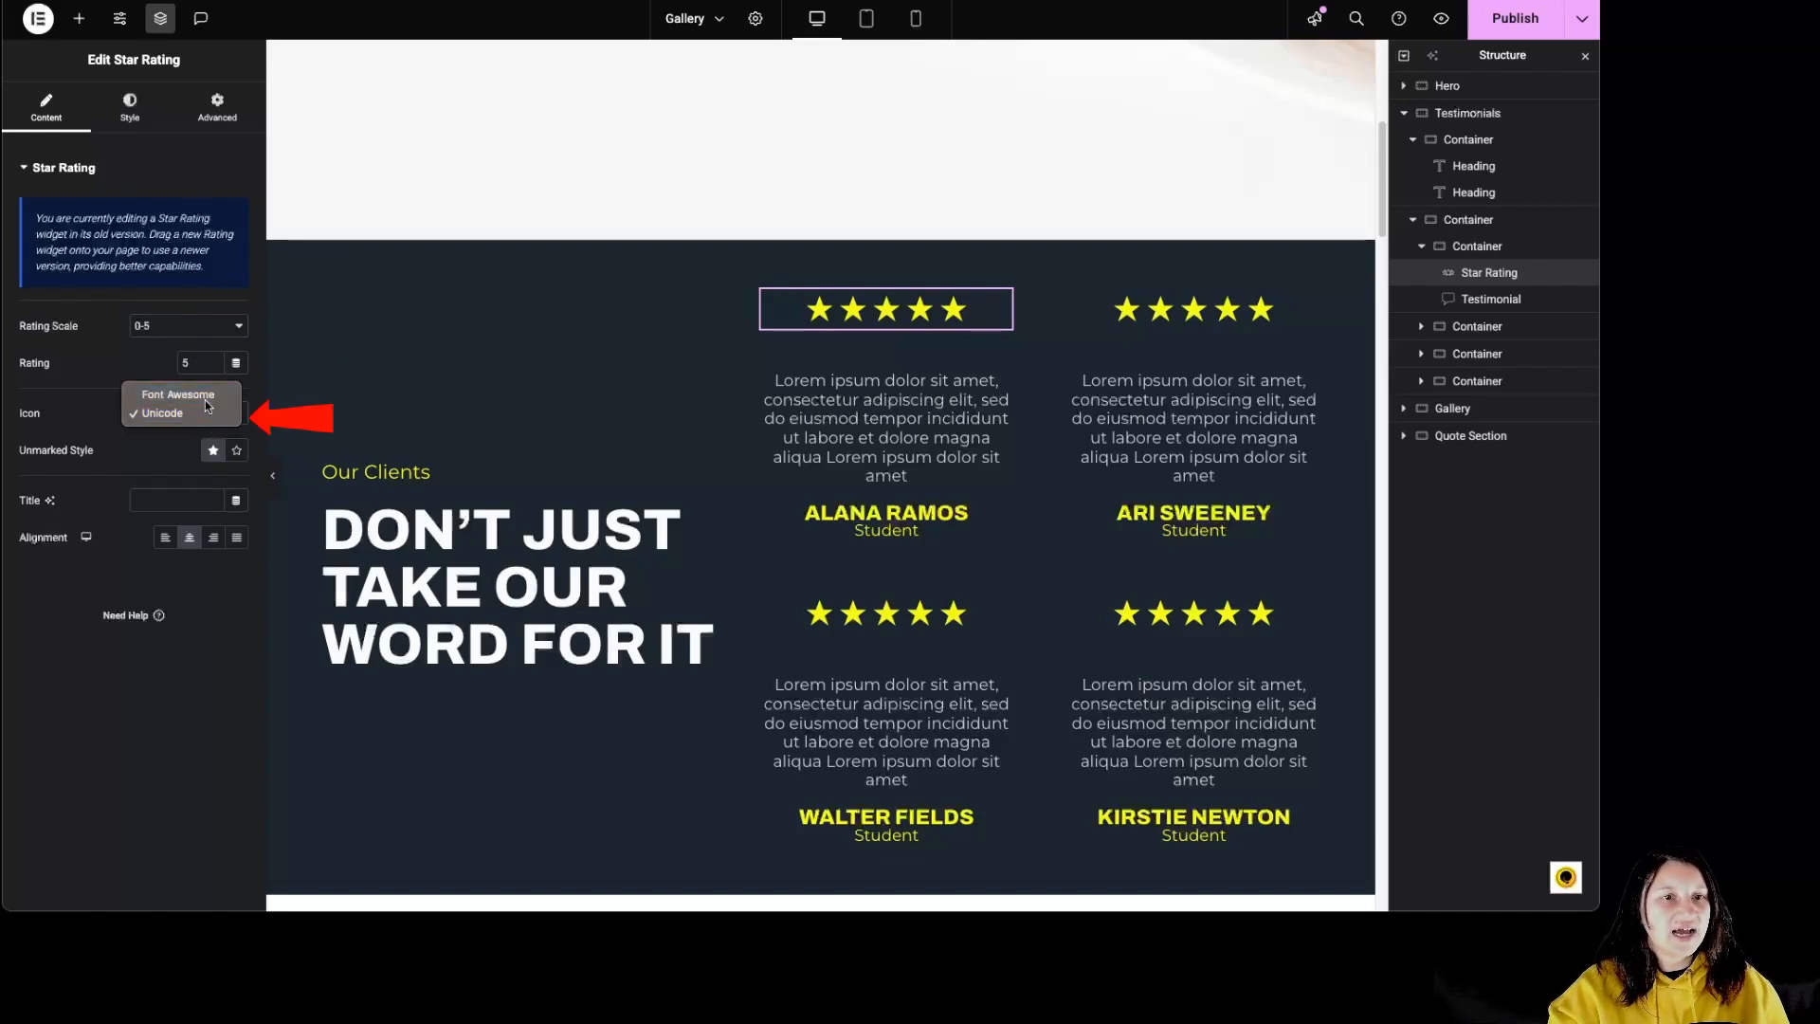
pyautogui.click(205, 397)
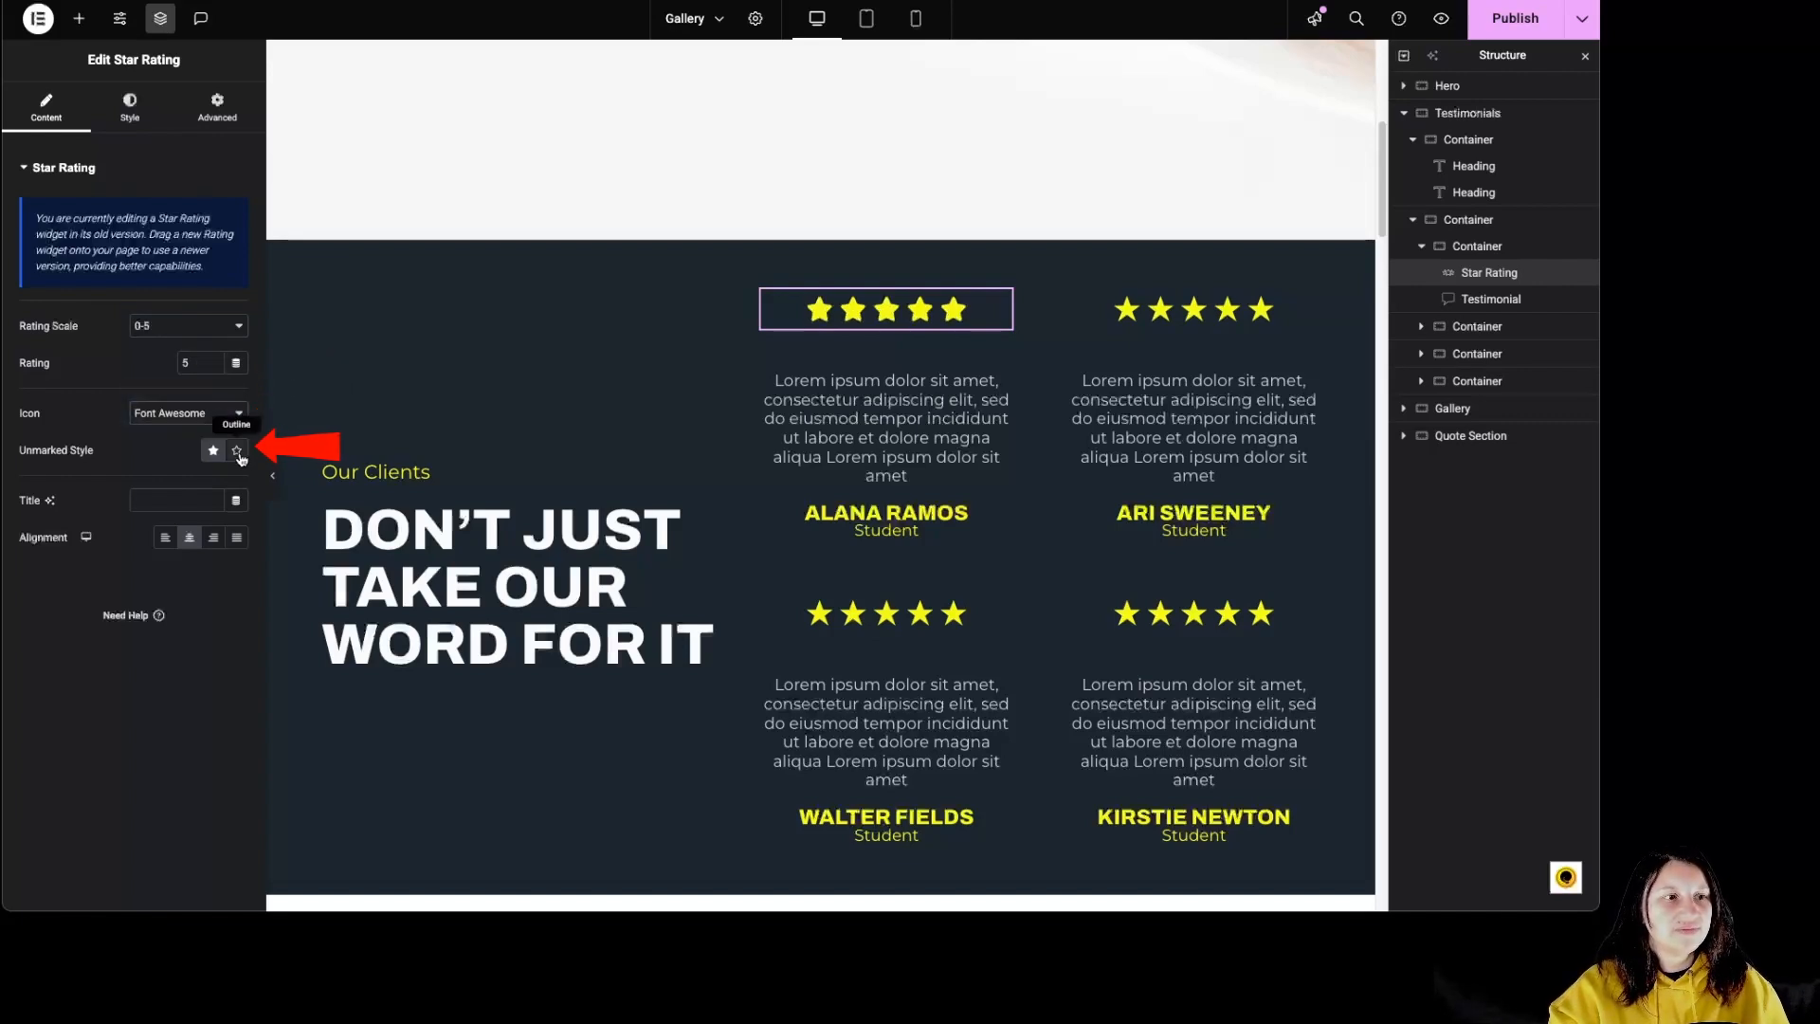